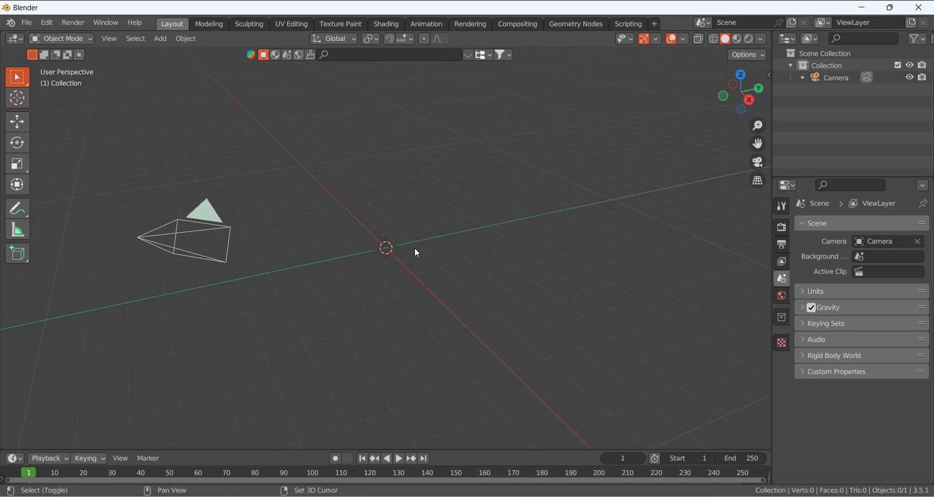
Add a mesh circle with 8 vertices at the world origin.
key("shift+a")
mouse_move(418, 253)
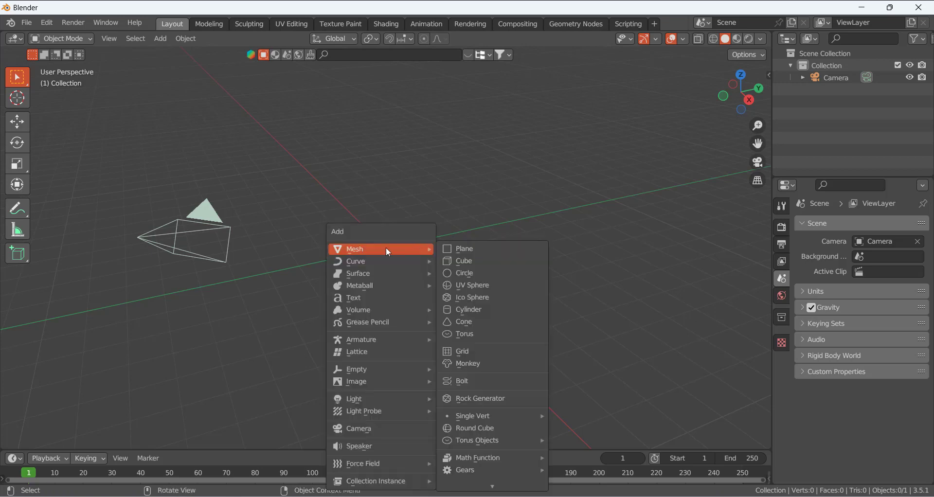
left_click(471, 273)
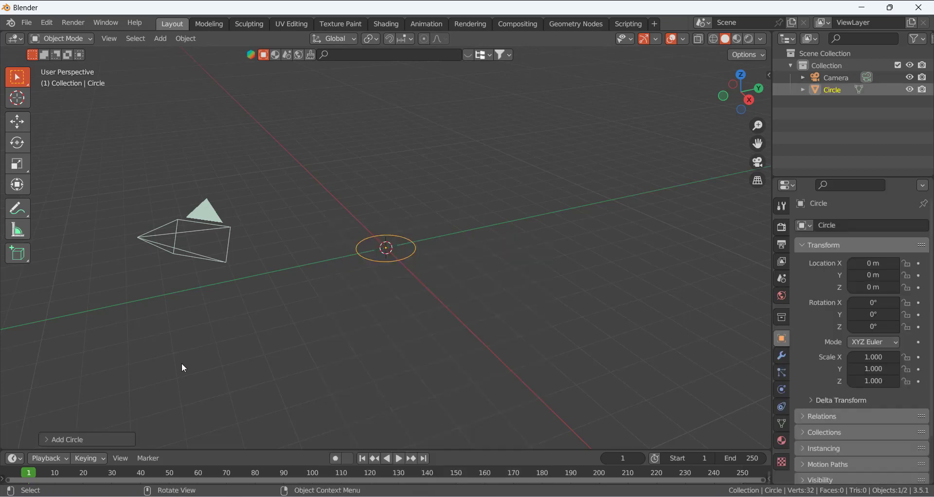
left_click(53, 439)
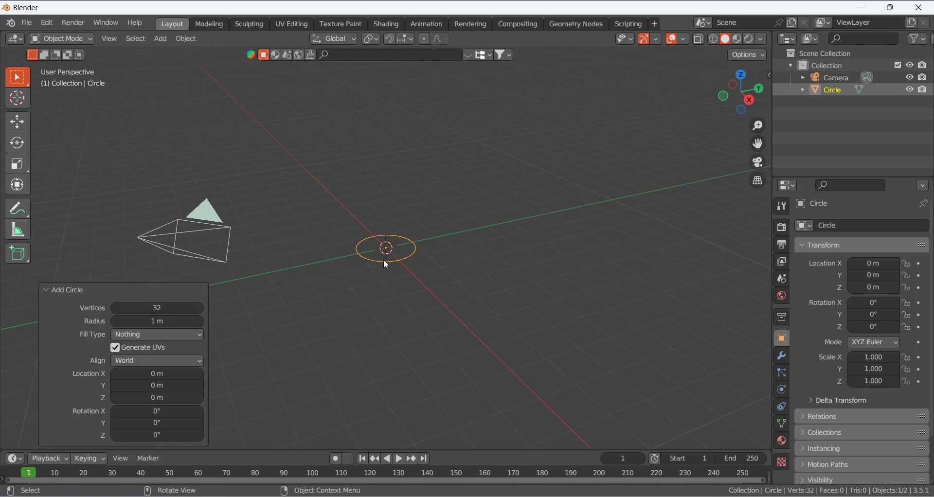
scroll(385, 264, "up", 5)
left_click(157, 308)
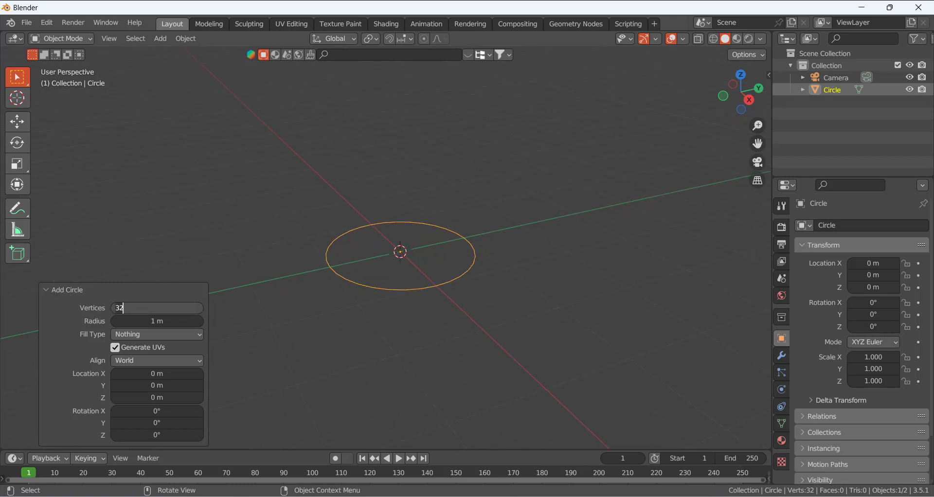
key("BackSpace")
key("BackSpace")
type("8")
key("Return")
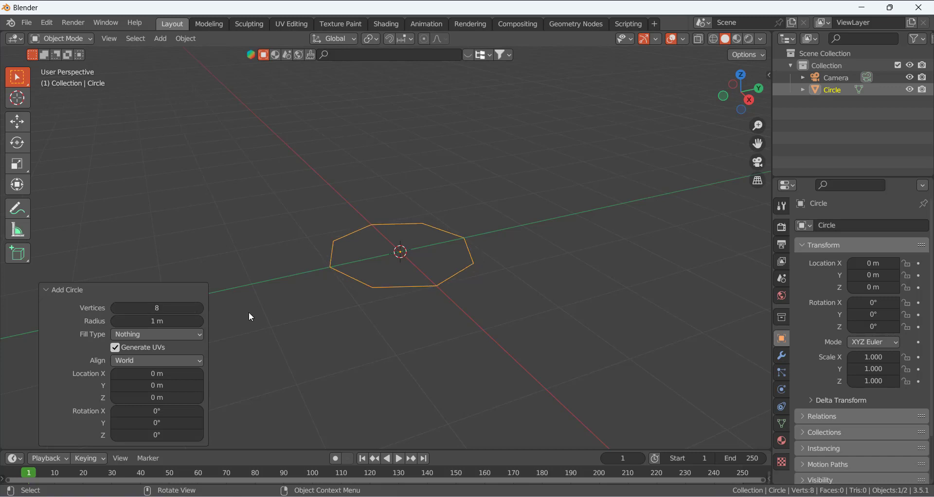
left_click(311, 314)
left_click(392, 290)
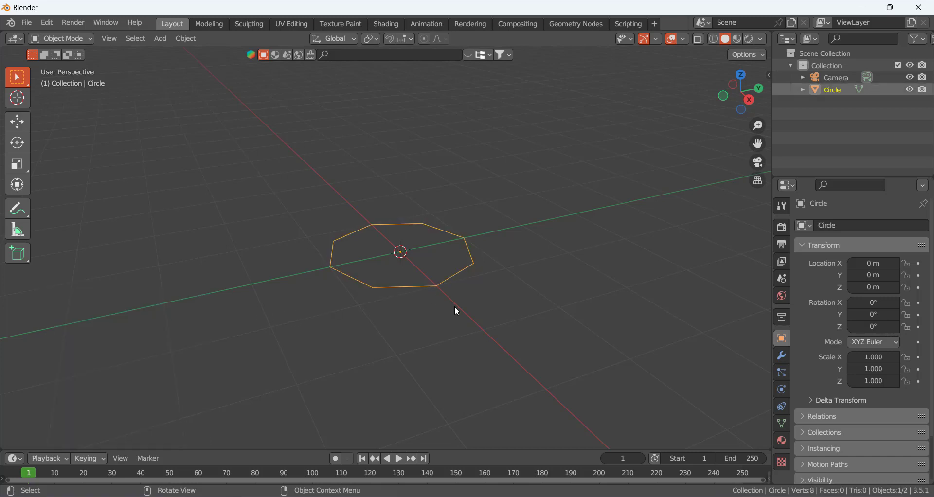
Rotate the octagonal circle 90° about the global Y axis so it stands upright.
key("r")
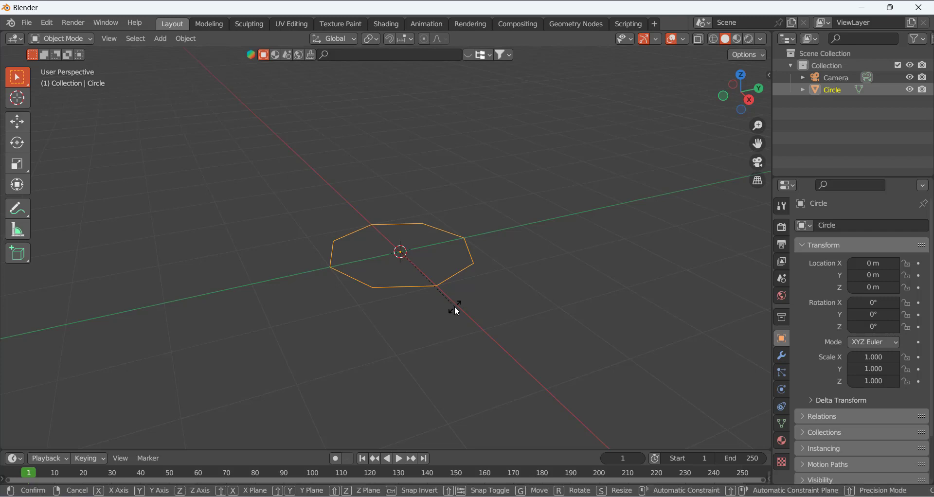
type("y")
type("90")
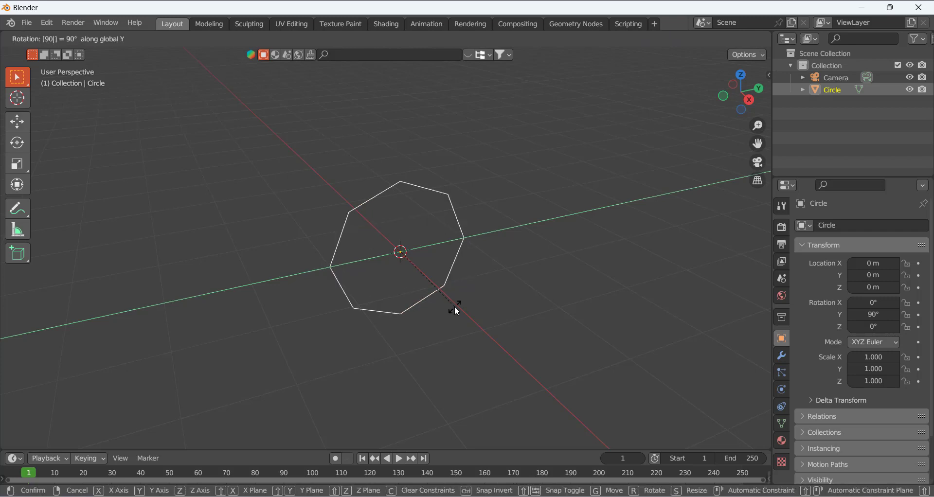
key("Return")
Enter Edit Mode, select all vertices of the octagon and fill them with a single face.
middle_click_drag(456, 313, 459, 245)
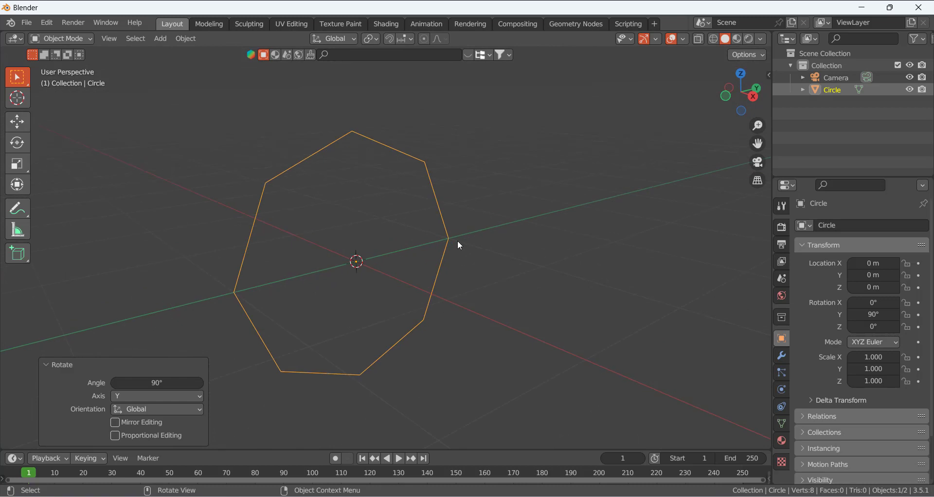
key("Tab")
middle_click_drag(383, 236, 166, 141)
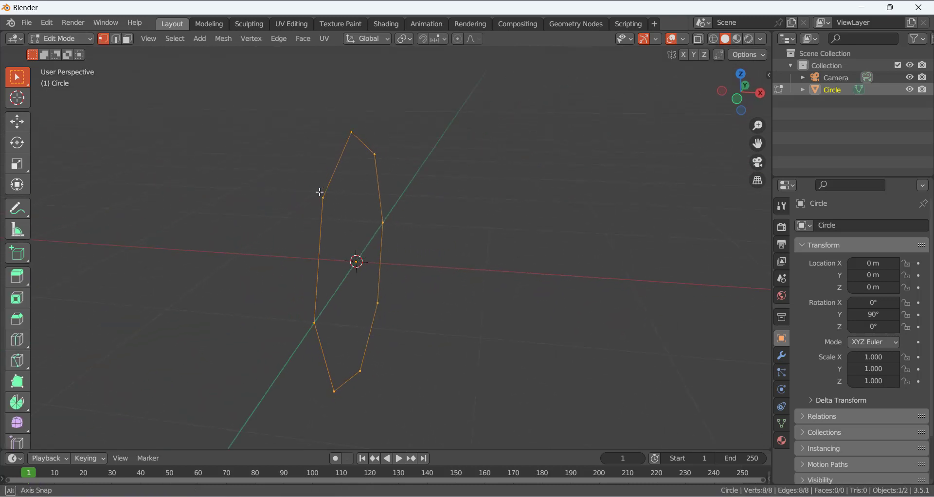
middle_click_drag(320, 192, 267, 190)
left_click(350, 152)
left_click(348, 140)
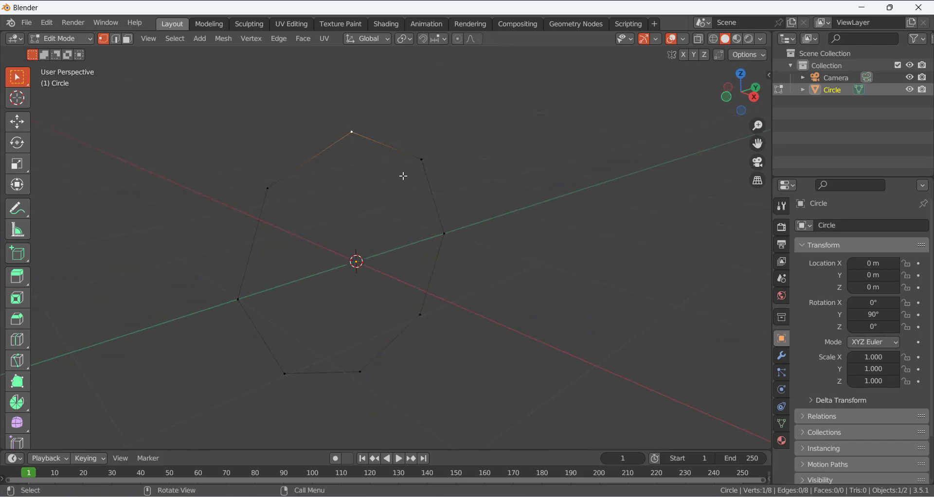
left_click(414, 175)
key("a")
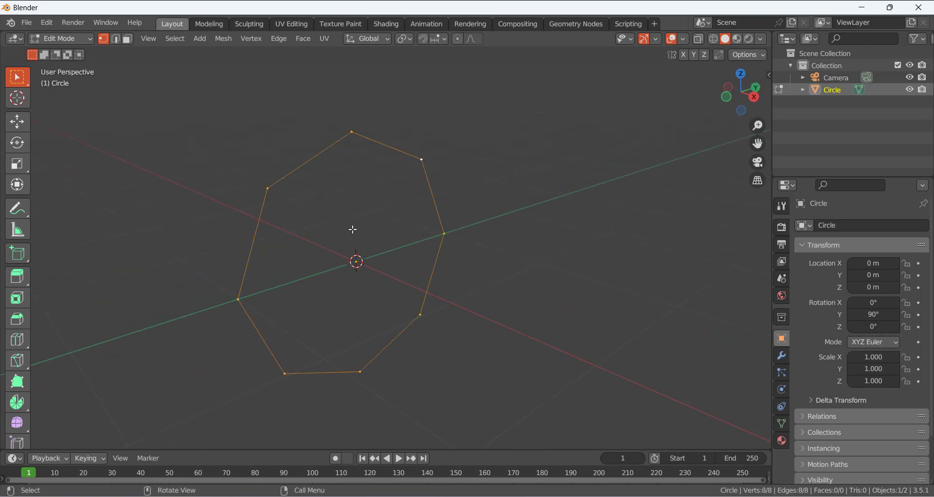
mouse_move(353, 229)
middle_mouse_down()
mouse_move(395, 236)
mouse_move(365, 223)
mouse_move(456, 240)
mouse_move(329, 238)
mouse_move(351, 237)
middle_mouse_up()
key("f")
left_click(462, 242)
Switch to face selection and extrude the octagonal face about 0.53 m along its normal toward negative X.
key("3")
left_click(346, 205)
middle_click_drag(368, 201, 356, 206)
left_click(518, 270)
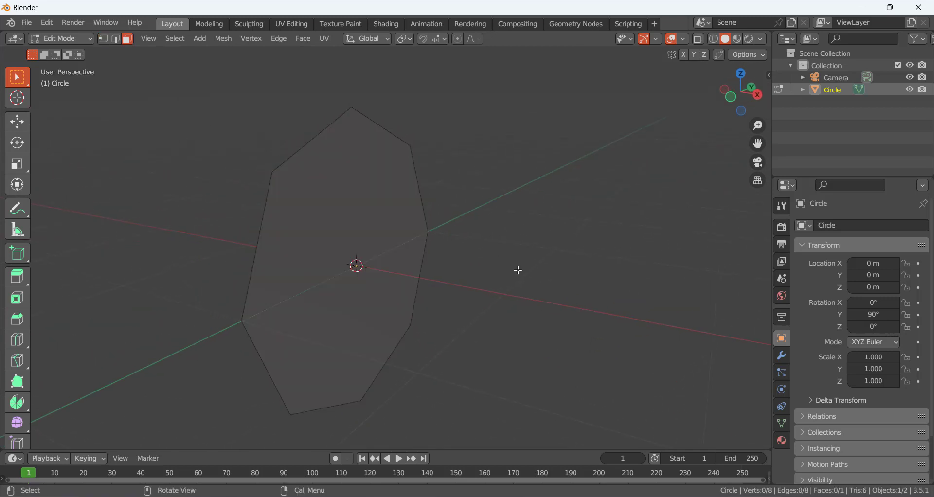
key("a")
middle_click_drag(444, 241, 498, 258)
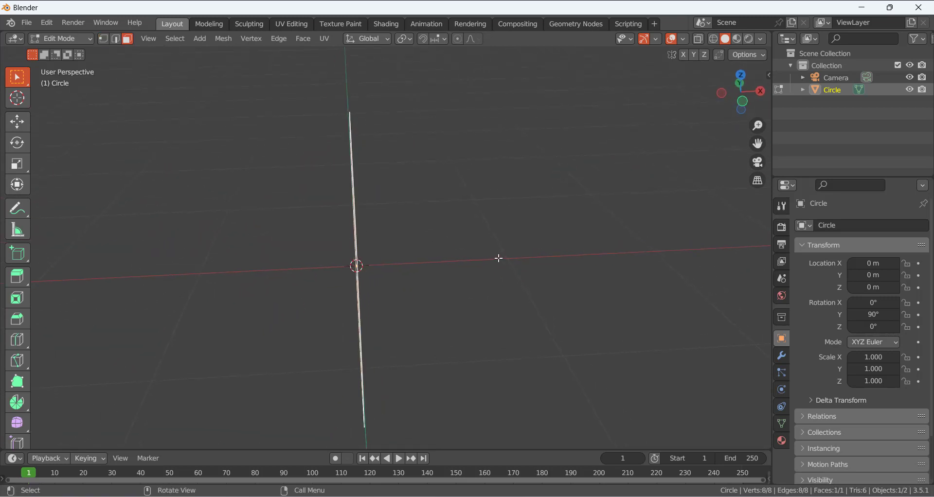
key("e")
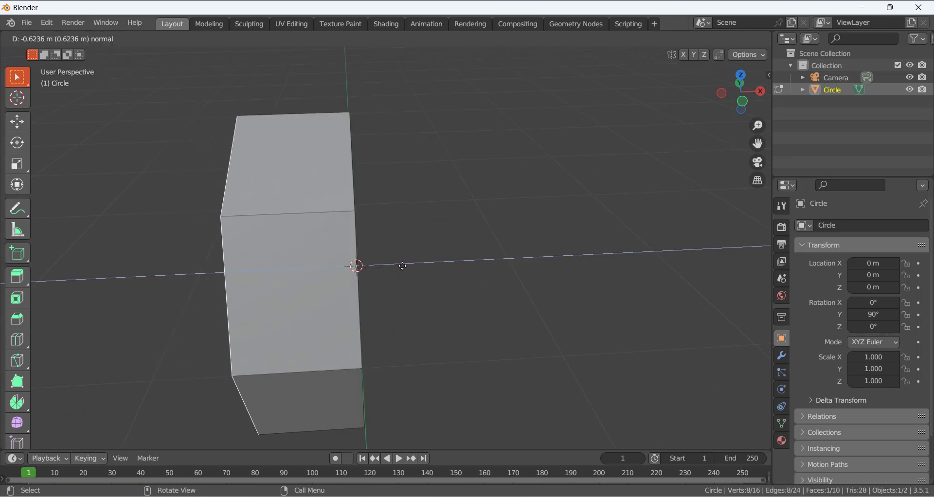
left_click(417, 265)
Move the extruded end face about 0.13 m further along negative X with the Move tool.
middle_click_drag(475, 282, 494, 249)
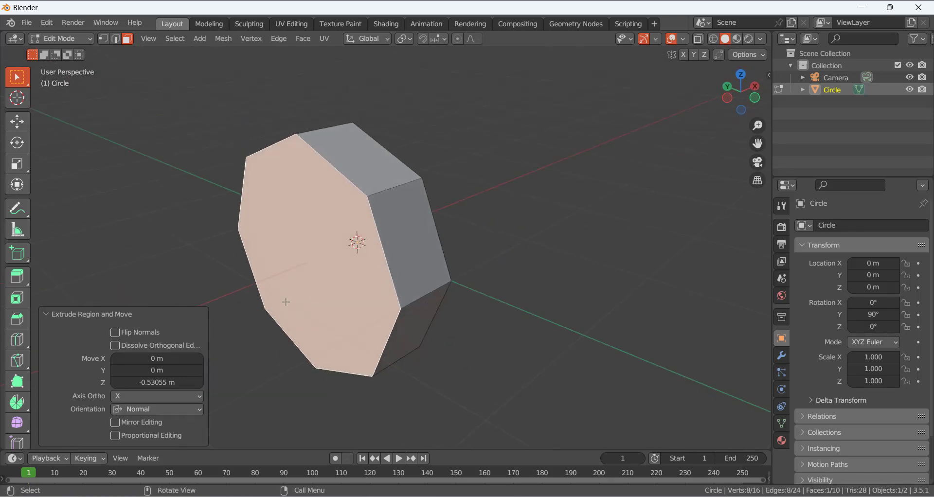
middle_click_drag(313, 274, 60, 182)
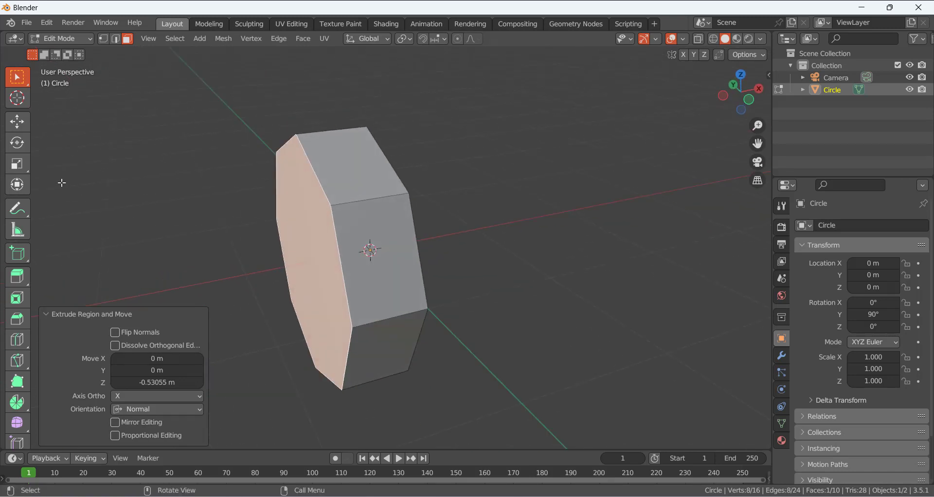
left_click(17, 122)
left_click_drag(344, 258, 317, 260)
Select the whole mesh and rotate it 22.5° in the right orthographic view so the octagon rests on a flat side.
mouse_move(317, 260)
middle_mouse_down()
mouse_move(358, 269)
mouse_move(320, 254)
middle_mouse_up()
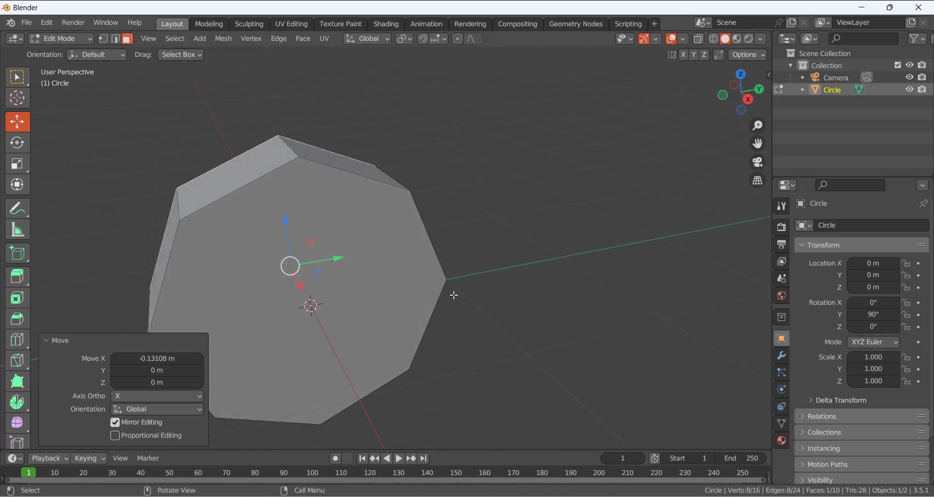
key("a")
middle_click_drag(466, 277, 446, 273)
key("KP_1")
key("KP_3")
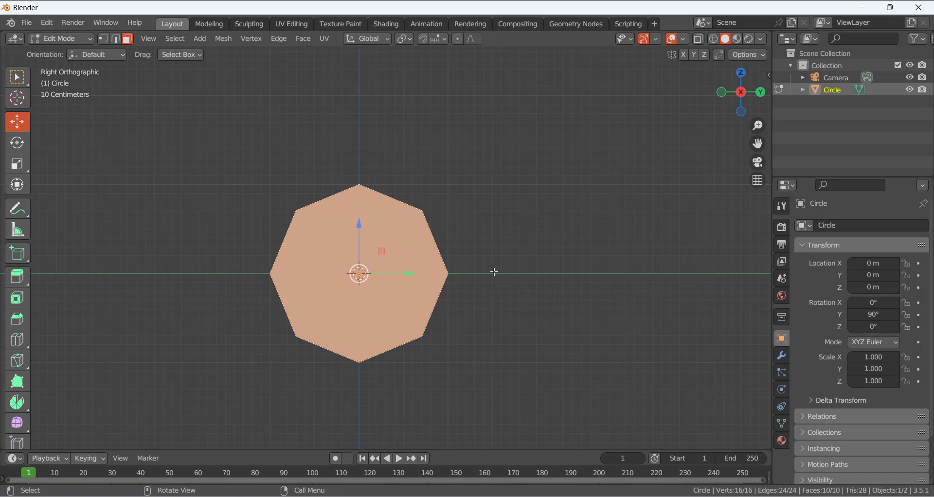
key("r")
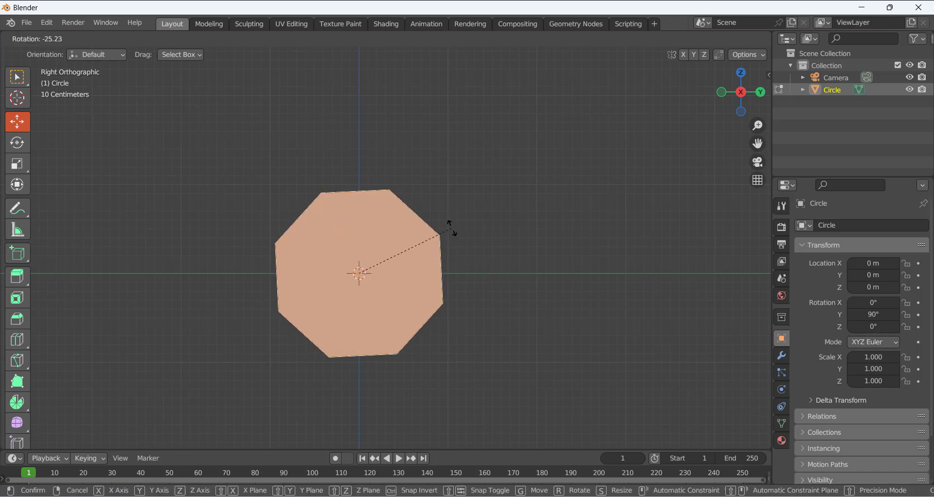
left_click(456, 229)
left_click(157, 383)
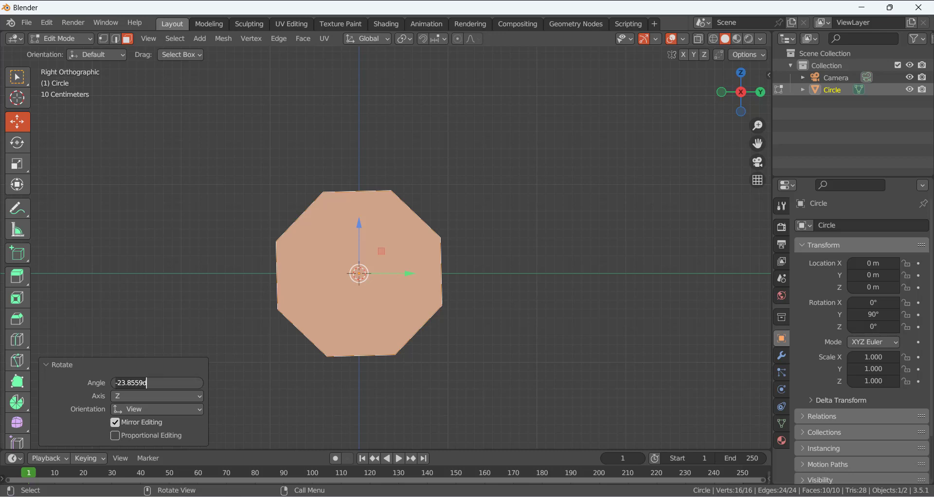
key("ctrl+a")
type("22.5")
key("Return")
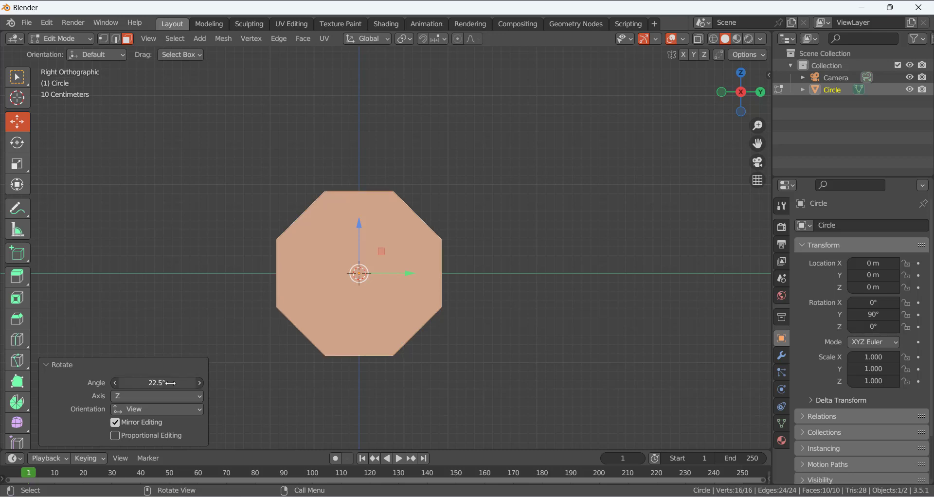
left_click(429, 223)
Return to Object Mode and add a Bevel modifier to the octagonal solid.
scroll(380, 188, "down", 2)
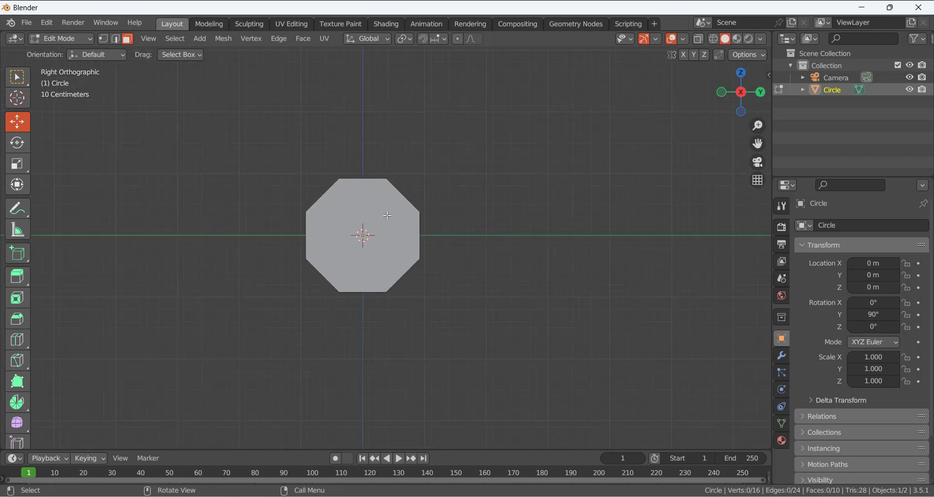
scroll(385, 209, "up", 3)
middle_click_drag(386, 216, 440, 251)
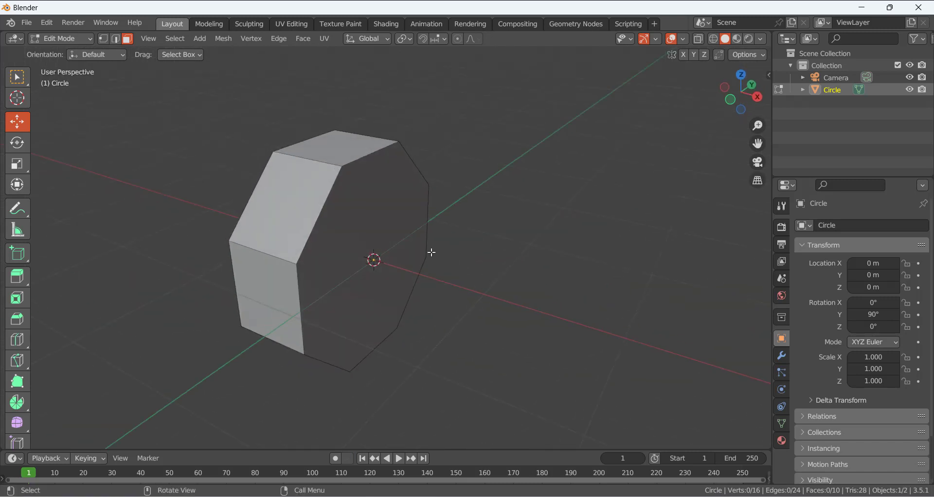
key("Tab")
mouse_move(404, 248)
middle_mouse_down()
mouse_move(367, 184)
mouse_move(413, 246)
middle_mouse_up()
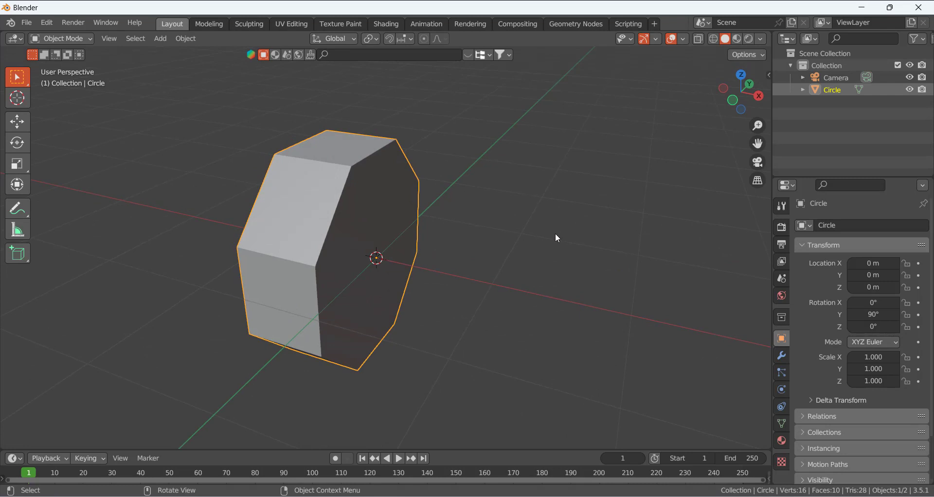
left_click(559, 243)
left_click(399, 257)
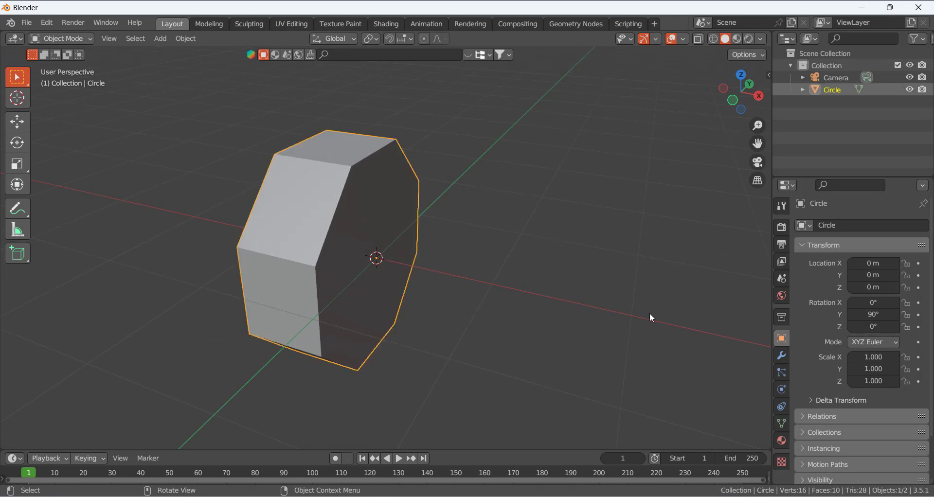
left_click(781, 356)
left_click(817, 226)
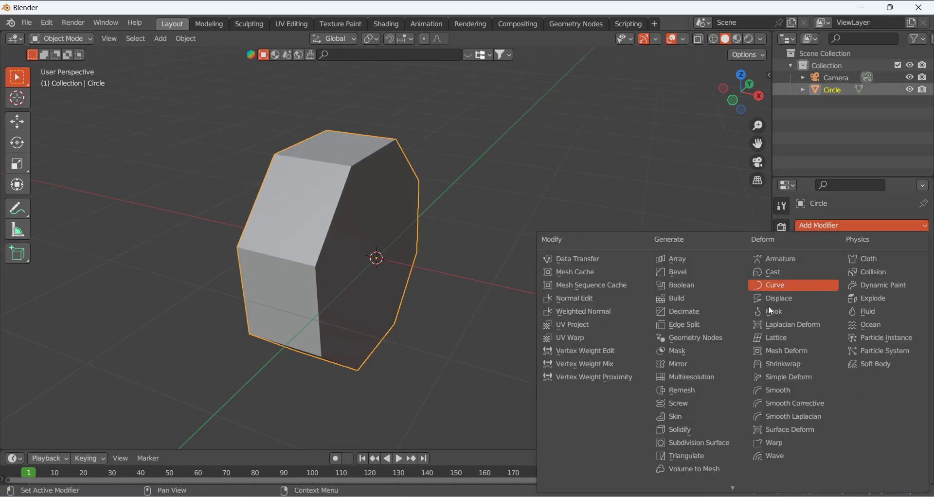
left_click(690, 272)
Set the Bevel modifier's segments to 7.
middle_click_drag(526, 243, 500, 240)
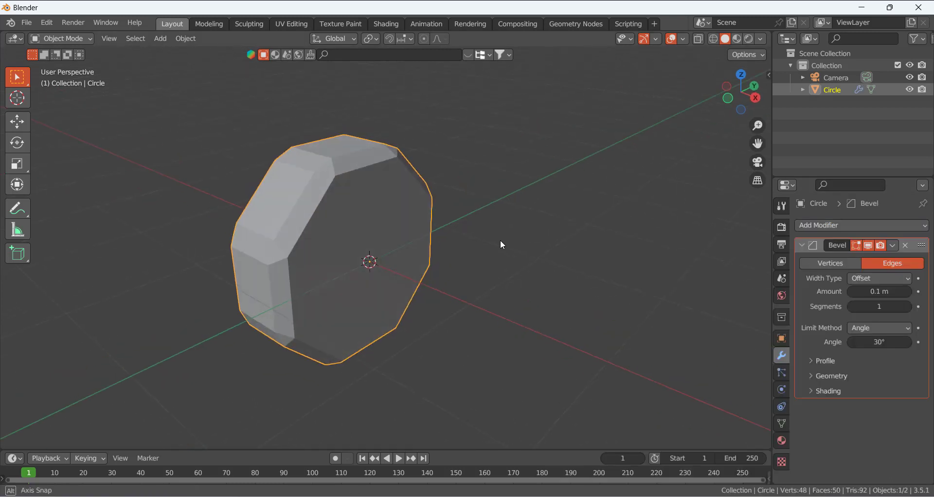
left_click(906, 306)
left_click(906, 306)
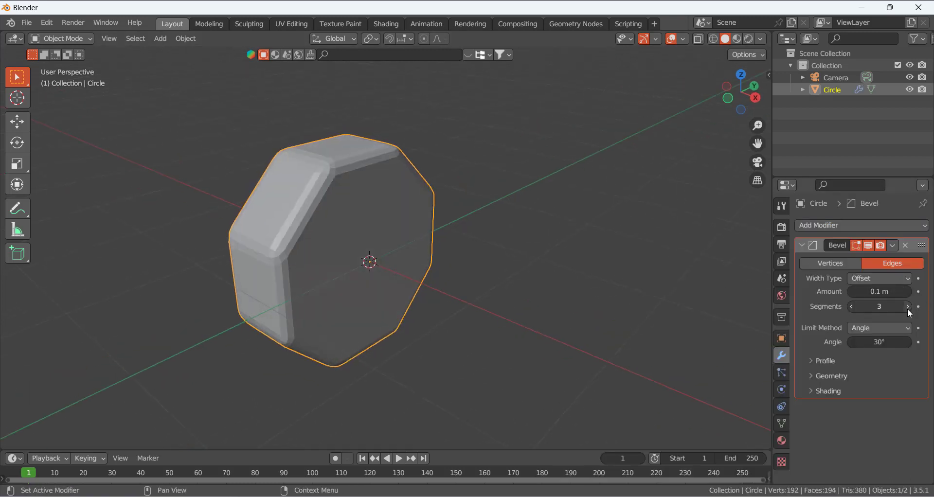
left_click(907, 307)
left_click(907, 307)
left_click(906, 307)
left_click(906, 307)
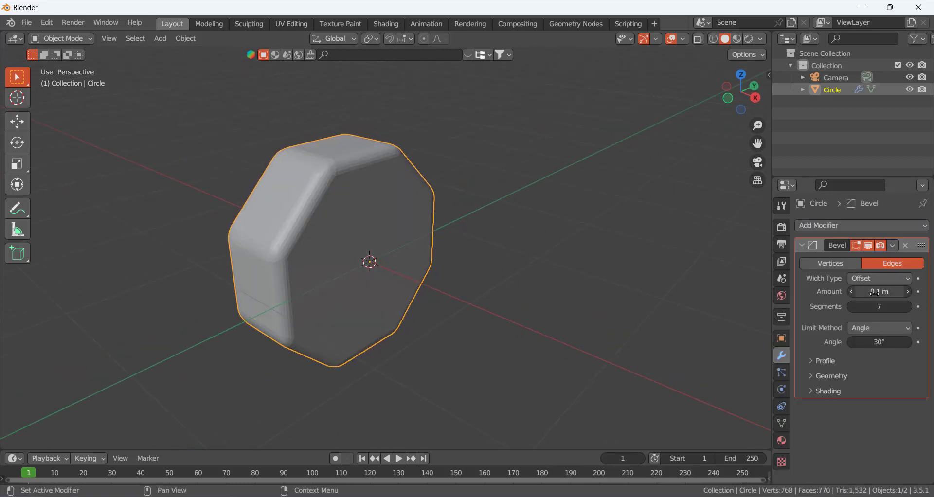
Set the Bevel modifier's amount to 0.05 m.
left_click(864, 292)
key("BackSpace")
key("BackSpace")
key("BackSpace")
key("BackSpace")
key("BackSpace")
type("0.05")
key("Return")
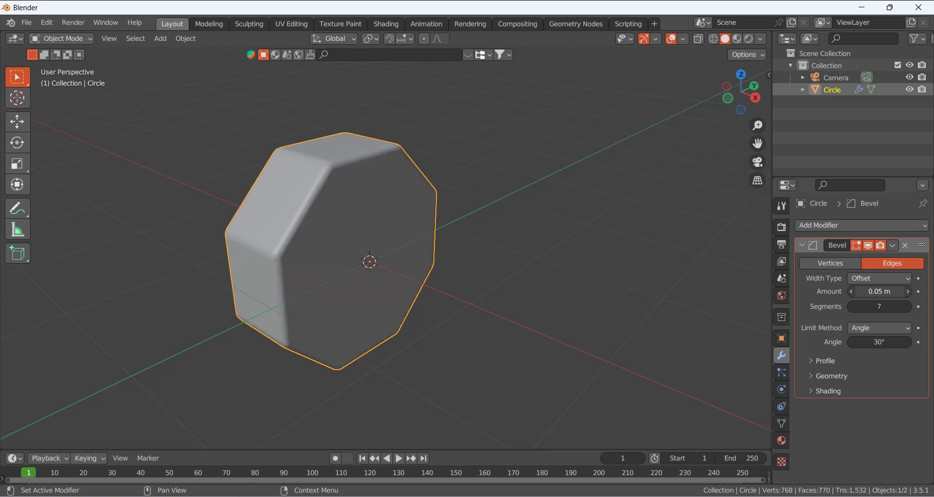
Apply Shade Smooth to the octagonal solid.
middle_click_drag(465, 254, 442, 261)
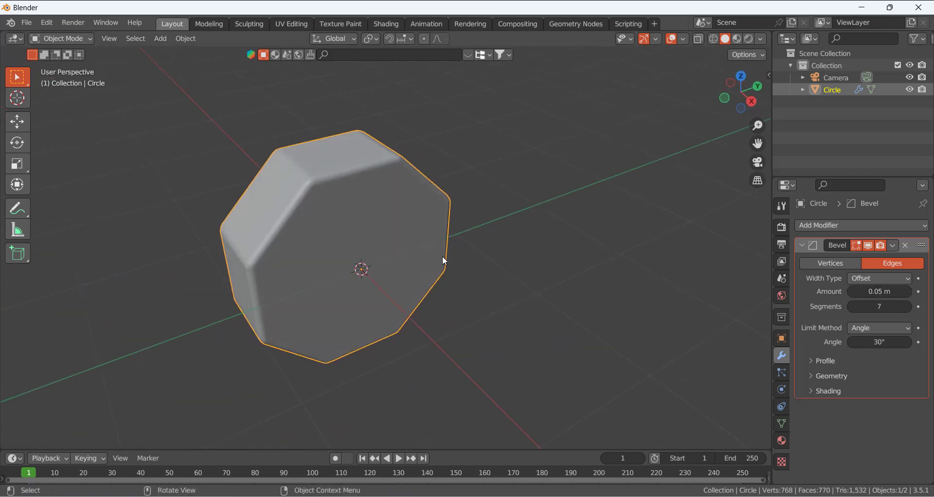
right_click(395, 247)
left_click(368, 236)
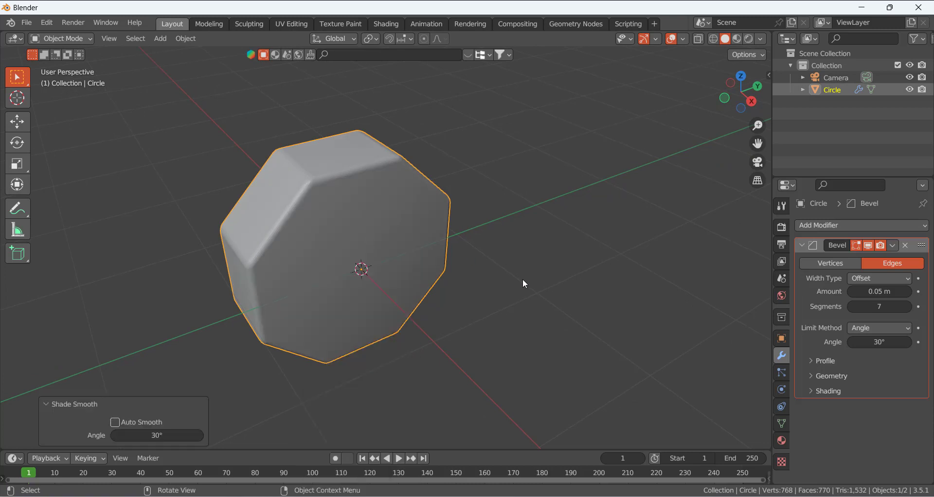
Enable the Face Orientation overlay to check the normals of the octagonal solid.
mouse_move(523, 278)
middle_mouse_down()
mouse_move(486, 245)
mouse_move(524, 270)
middle_mouse_up()
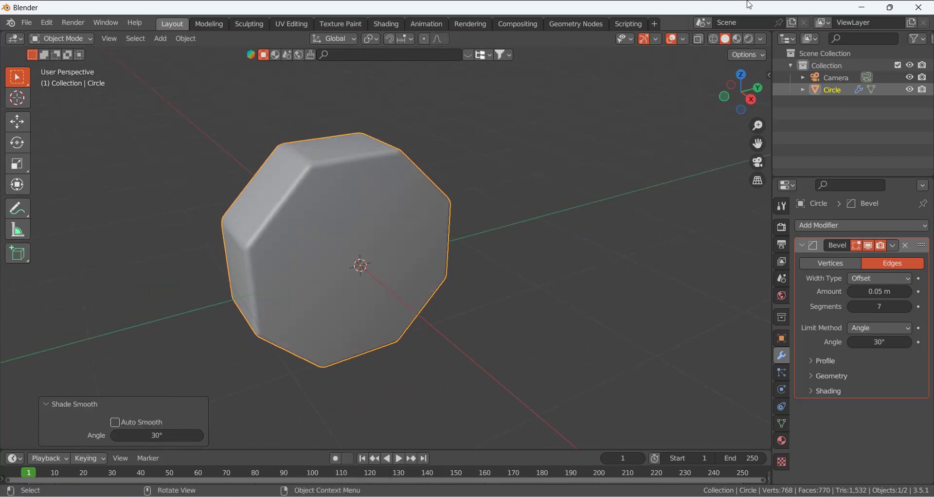
left_click(683, 38)
left_click(607, 269)
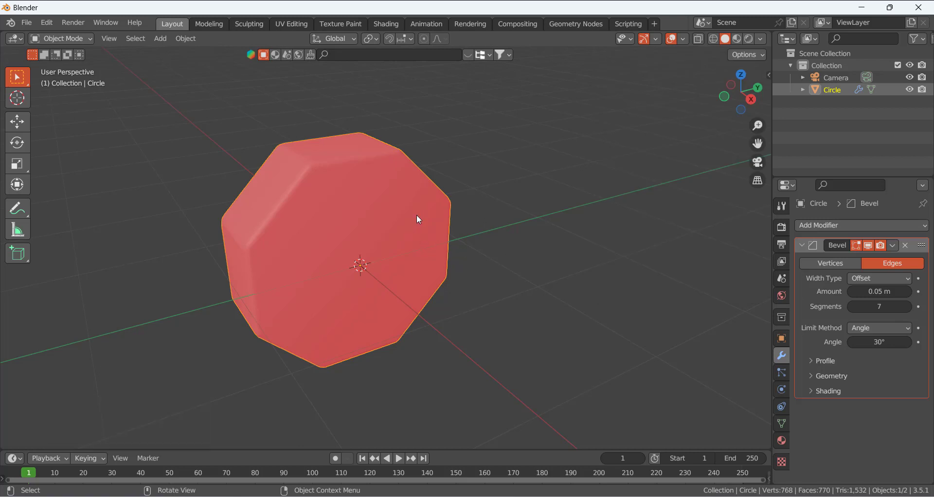
Recalculate the normals of all faces of the octagonal solid so that they point outward.
key("Tab")
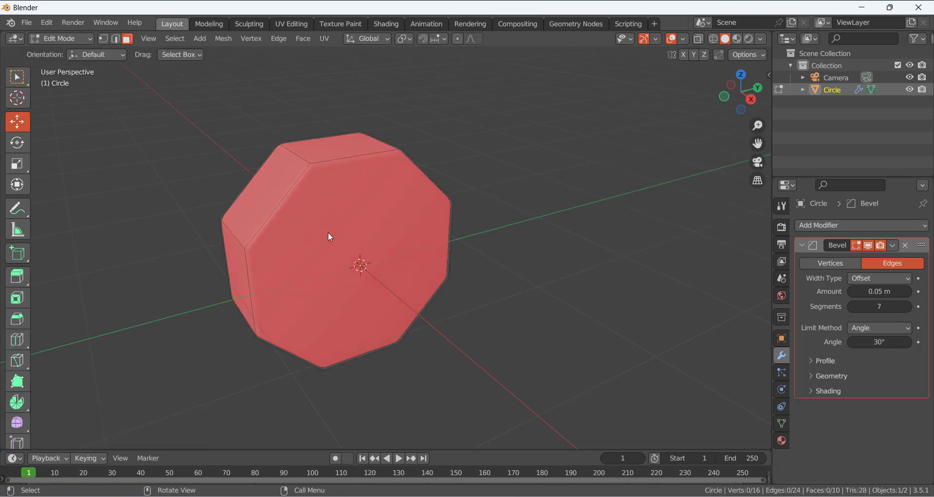
key("a")
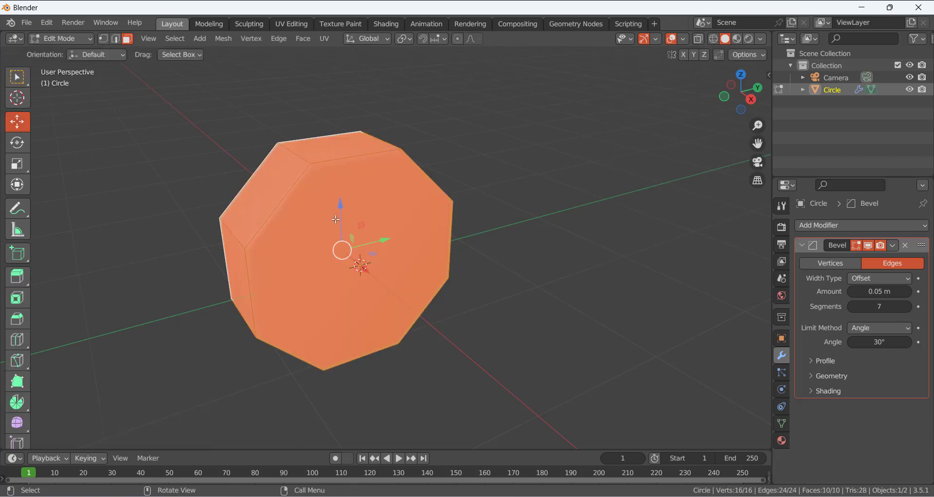
key("shift+n")
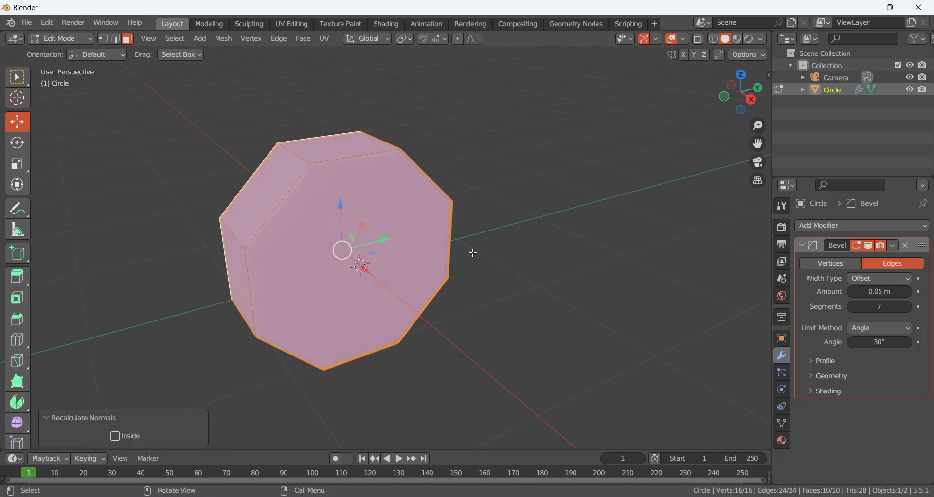
key("Tab")
left_click(539, 240)
middle_click_drag(492, 220, 530, 216)
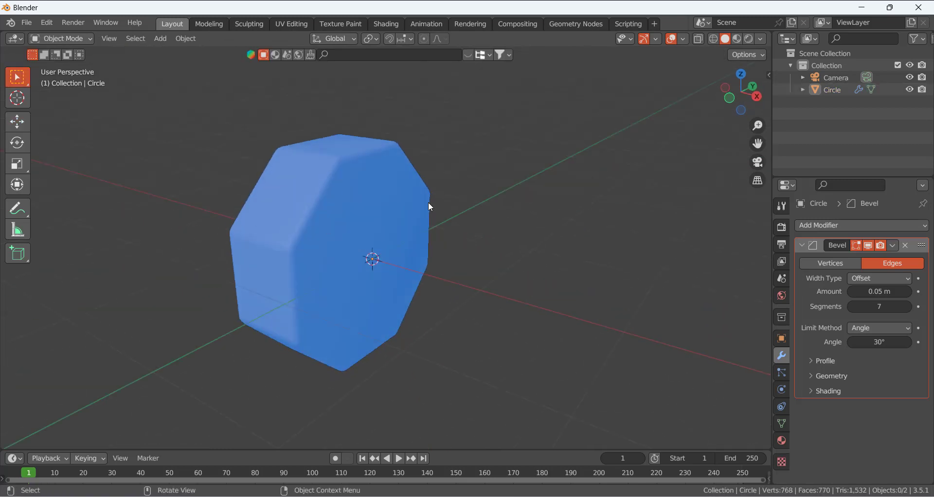
Disable the Face Orientation overlay in the viewport.
left_click(684, 39)
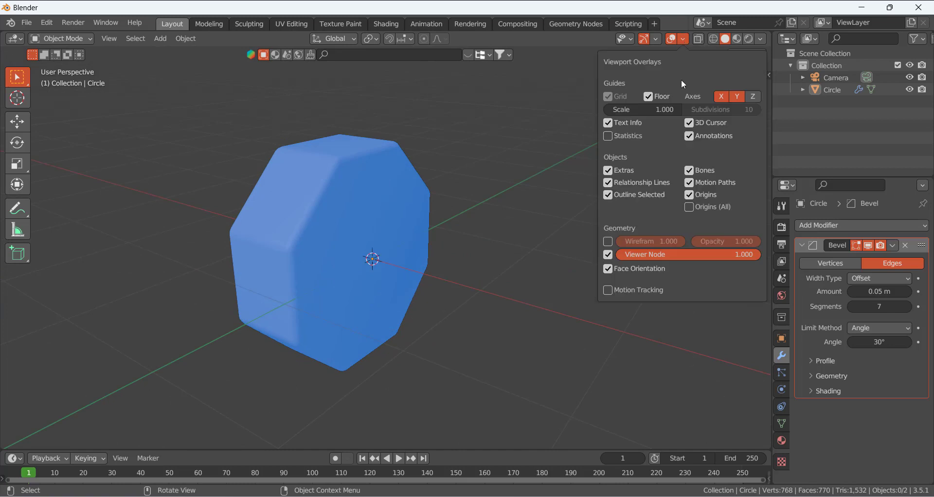
left_click(614, 267)
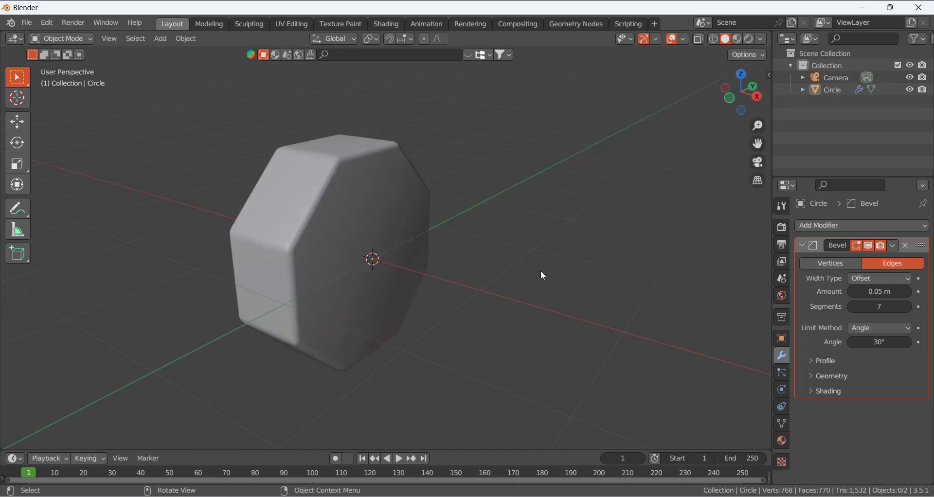
middle_click_drag(541, 270, 469, 243)
Apply the Bevel modifier to the octagonal solid in Object Mode.
key("Tab")
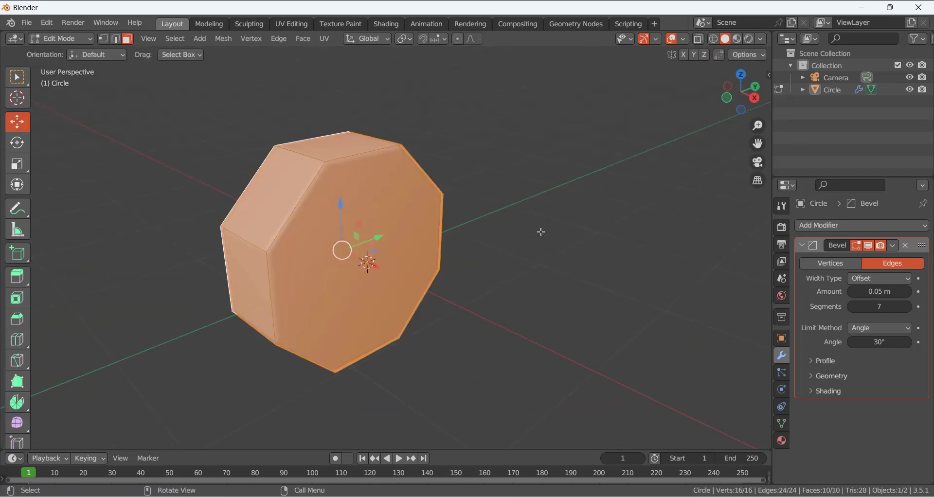
middle_click_drag(540, 229, 523, 221)
key("Tab")
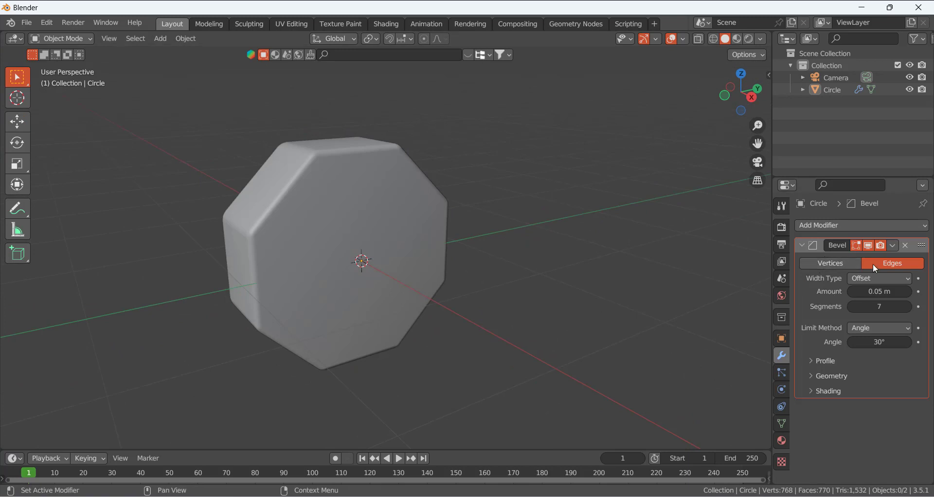
key("ctrl+a")
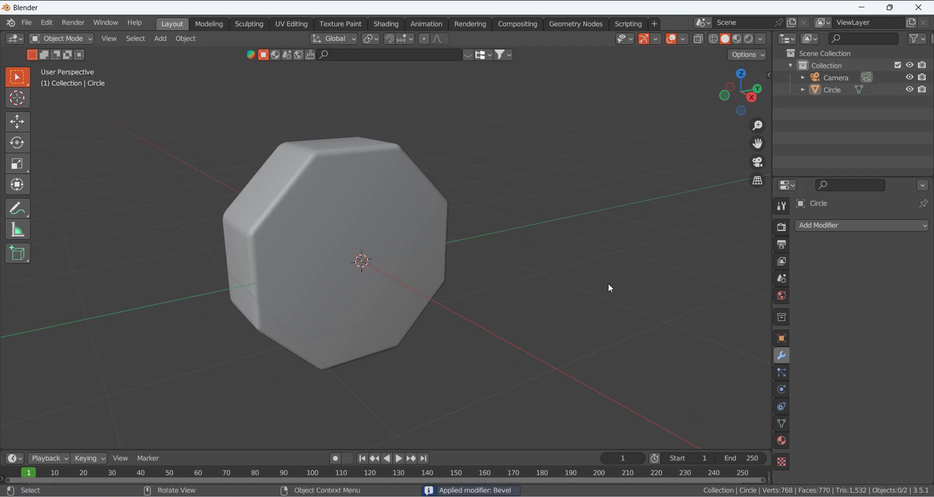
middle_click_drag(610, 288, 393, 212)
Inset the solid's large flat front face by about 0.25 m.
left_click(369, 213)
key("Tab")
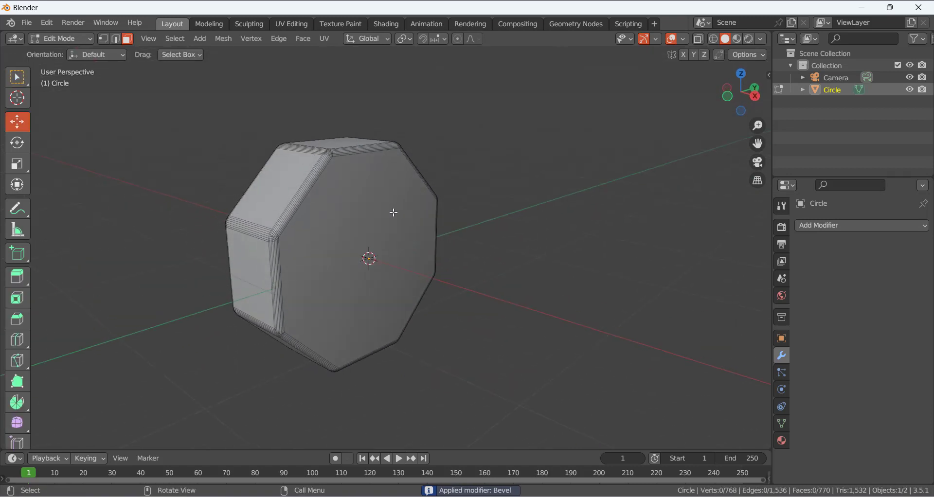
left_click(367, 236)
middle_click_drag(496, 250, 465, 251)
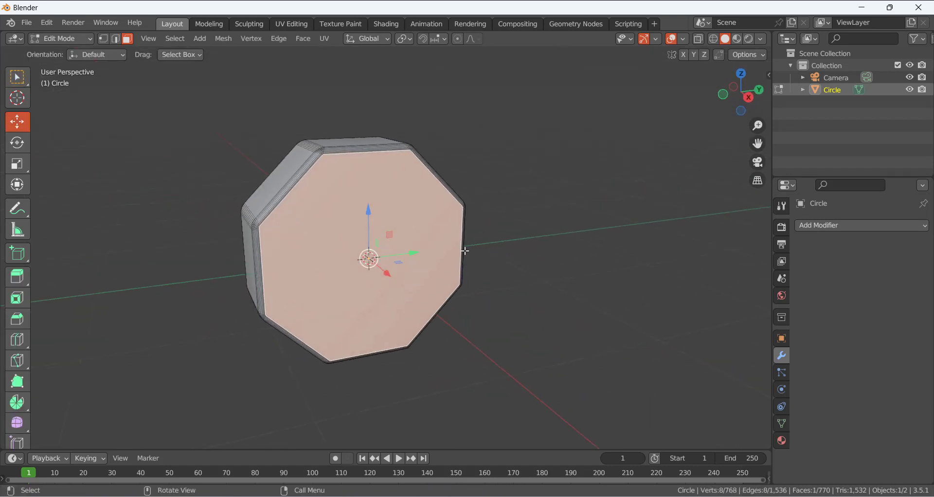
left_click(549, 261)
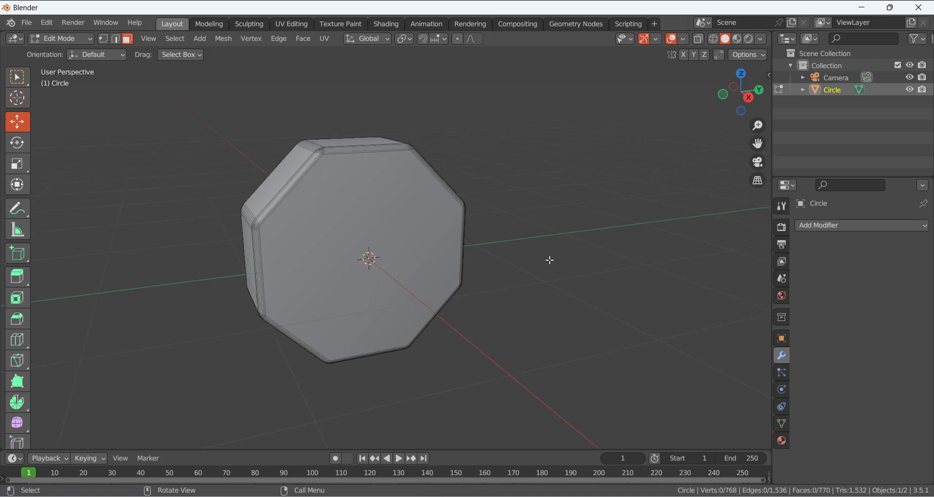
left_click(402, 222)
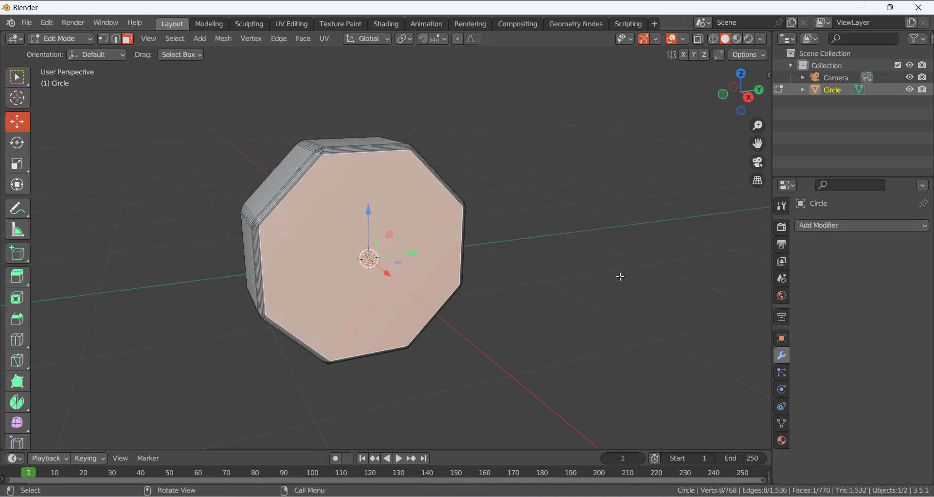
key("i")
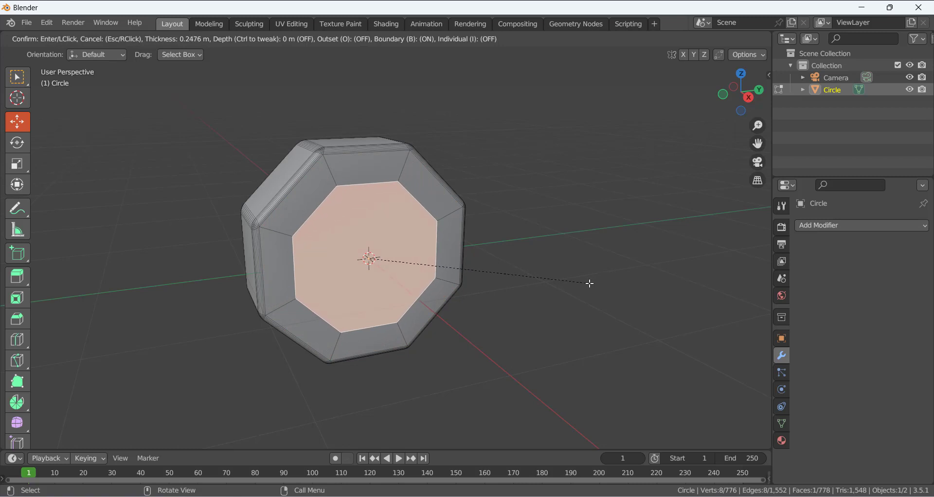
left_click(583, 283)
left_click(581, 282)
Connect the two opposite side vertex pairs of the inset octagon with two horizontal edges.
scroll(327, 234, "up", 1)
key("1")
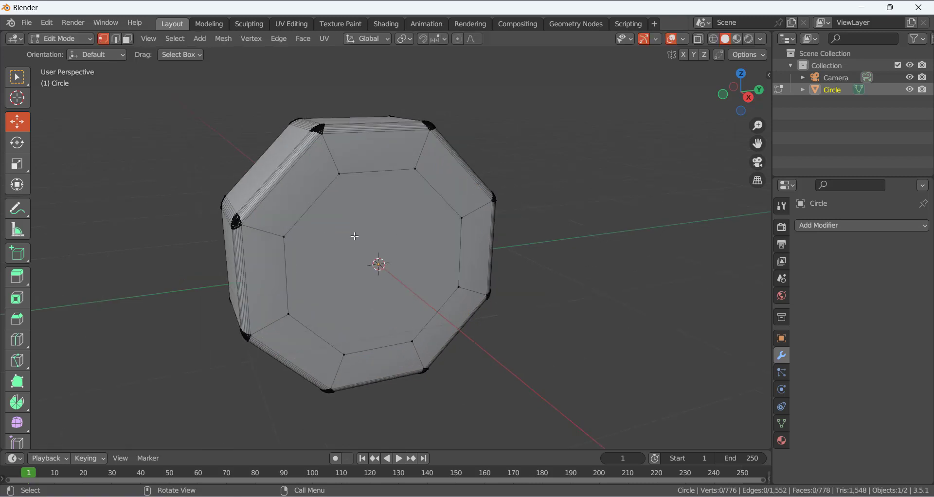
left_click(291, 239)
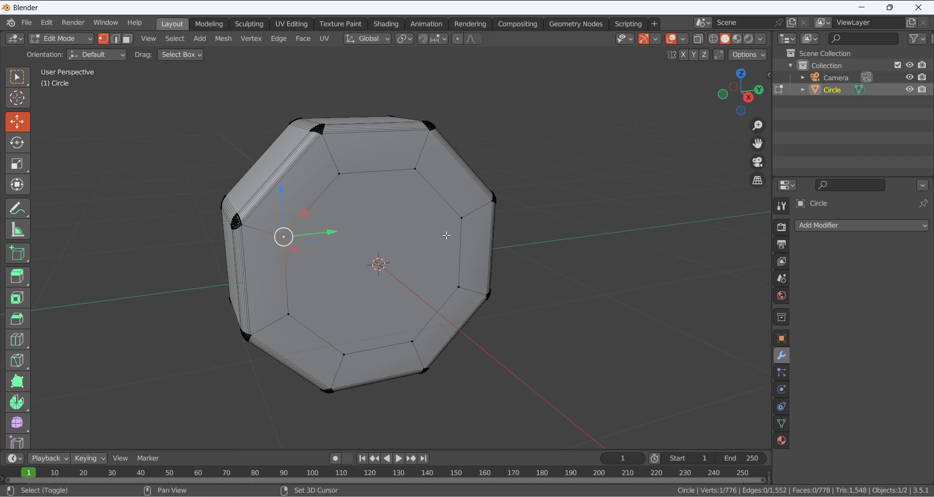
left_click(457, 225, "shift")
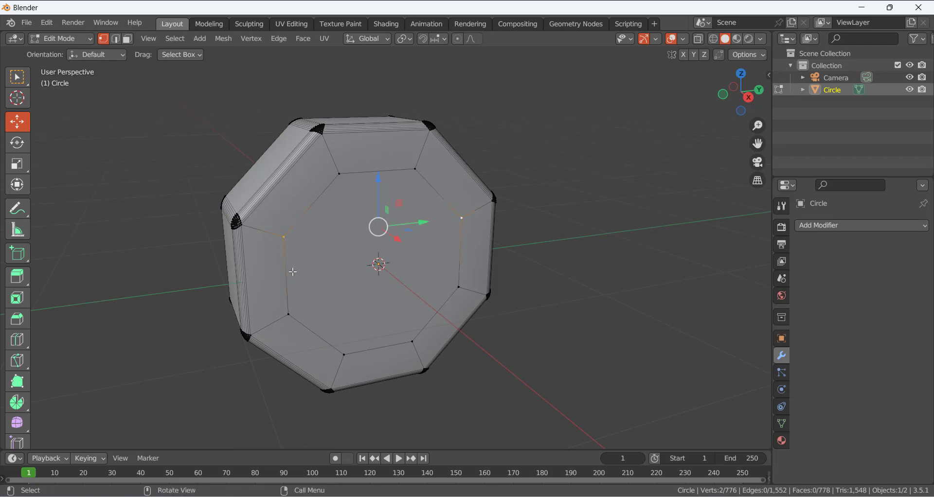
left_click(540, 293)
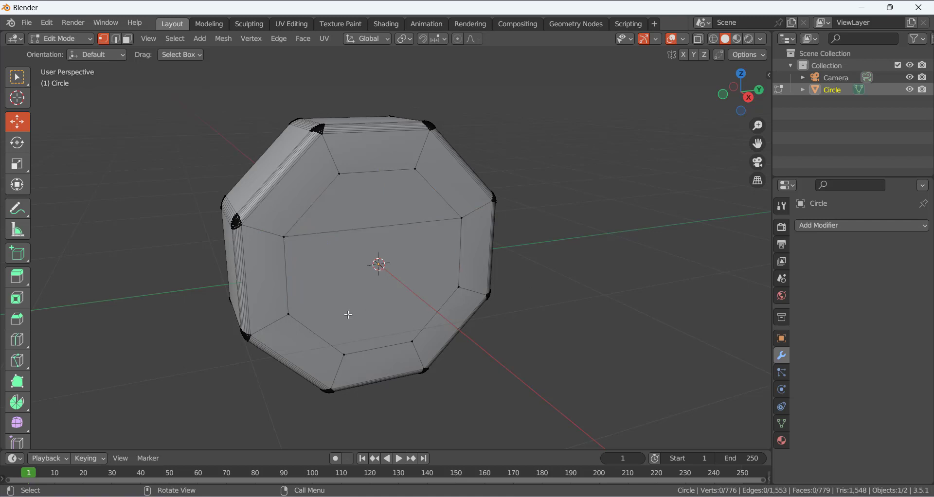
left_click(289, 316)
left_click(458, 287, "shift")
key("j")
left_click(581, 286)
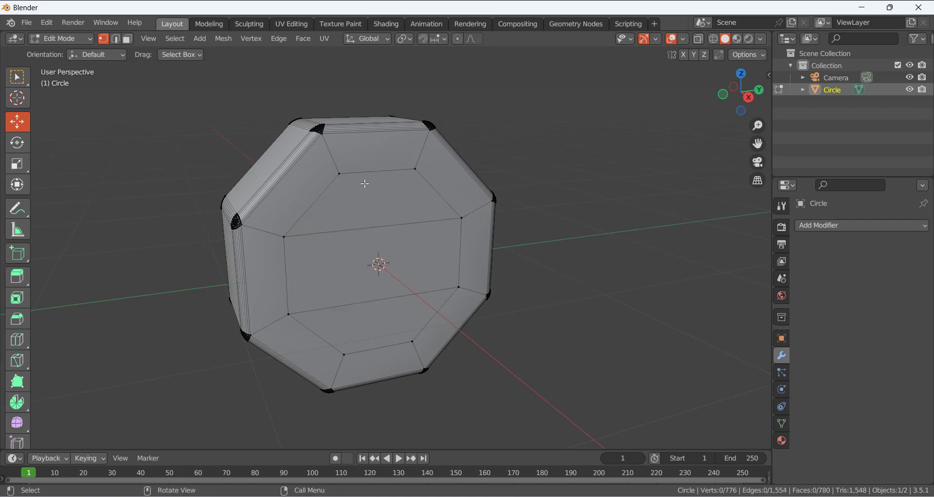
Connect the upper vertices of the inset octagon to the lower ones with two vertical edges.
left_click(339, 180)
left_click(347, 345, "shift")
key("j")
left_click(594, 293)
left_click(415, 169)
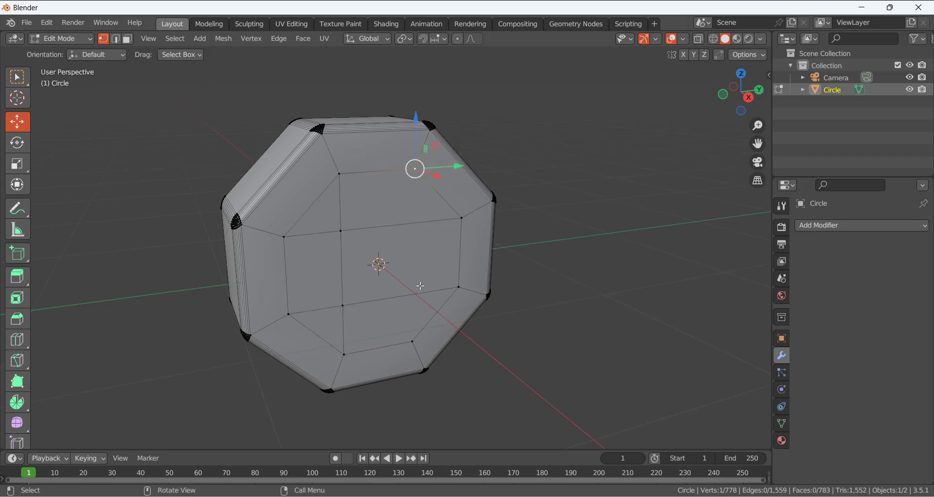
left_click(413, 337, "shift")
key("j")
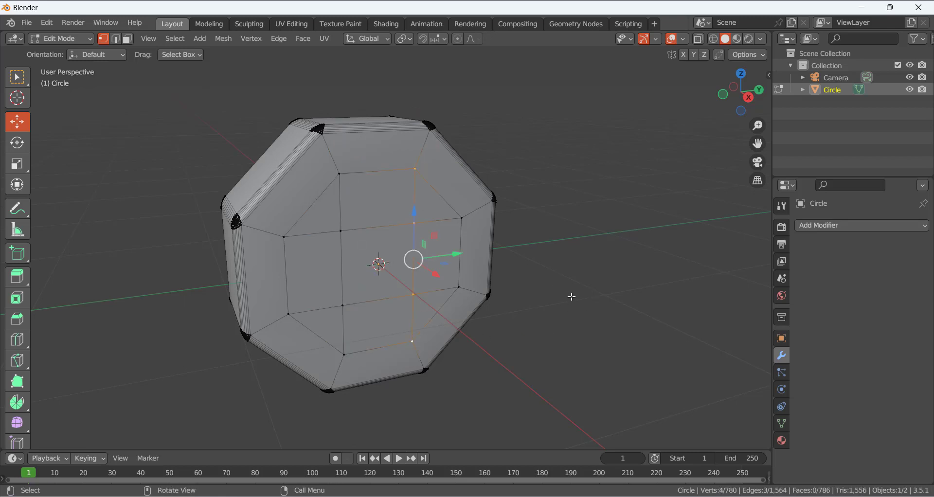
left_click(571, 295)
Scale up the central square face of the front grid by a factor of about 1.22.
mouse_move(545, 229)
middle_mouse_down()
mouse_move(513, 217)
mouse_move(558, 230)
middle_mouse_up()
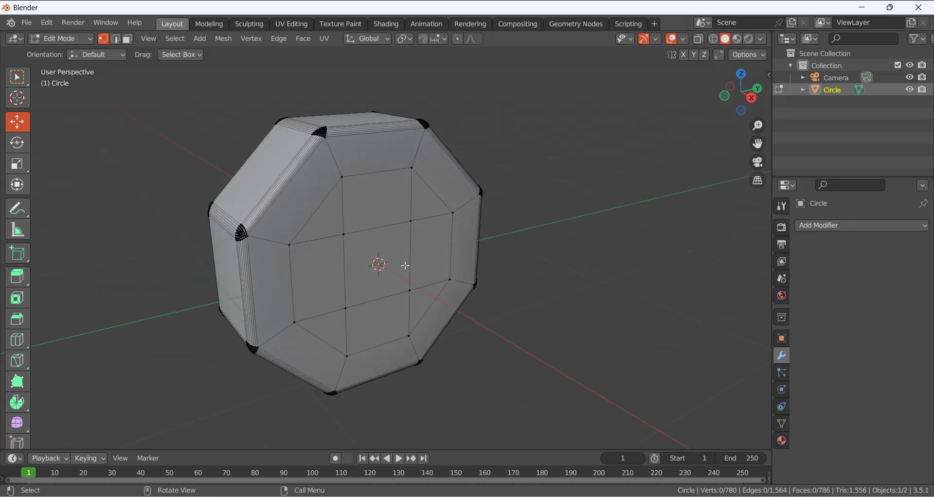
key("2")
left_click(406, 225)
key("3")
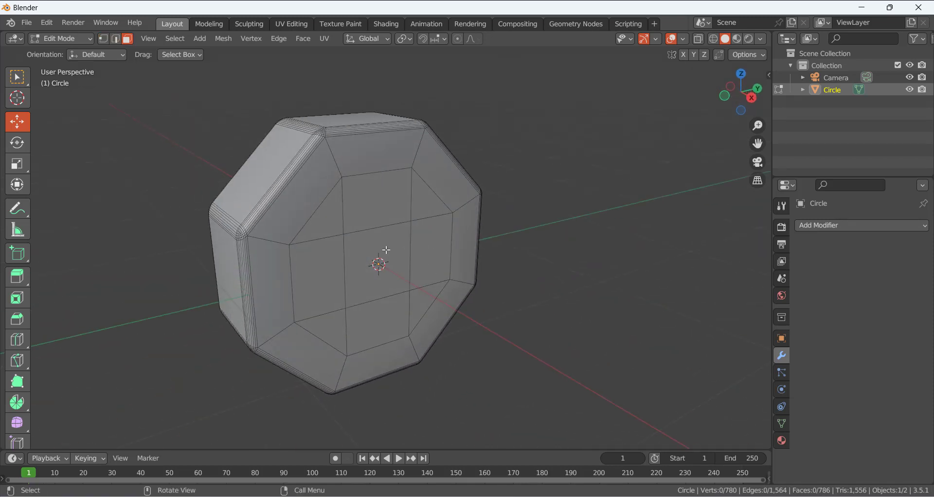
left_click(383, 243)
key("shift+KP_7")
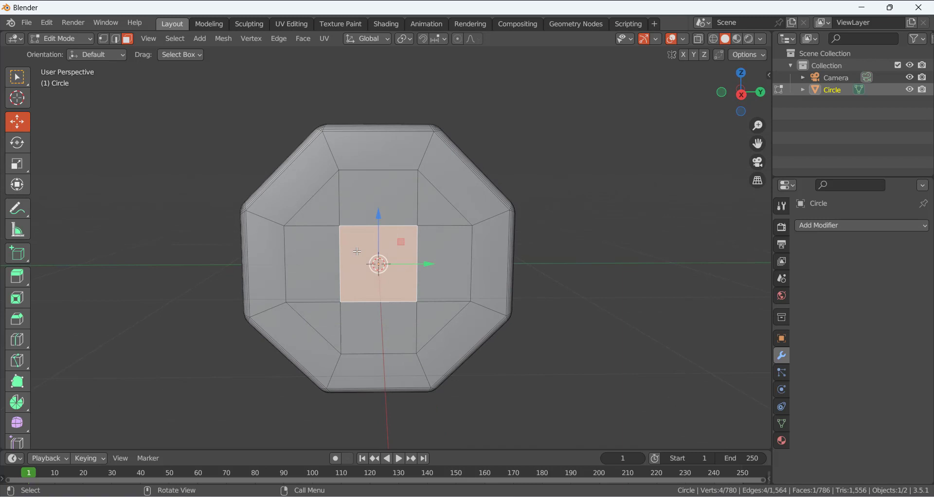
key("KP_3")
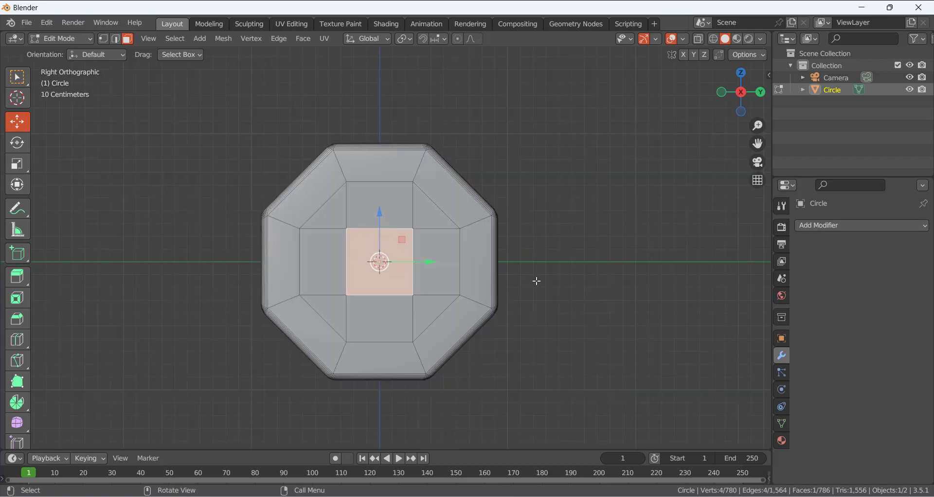
key("s")
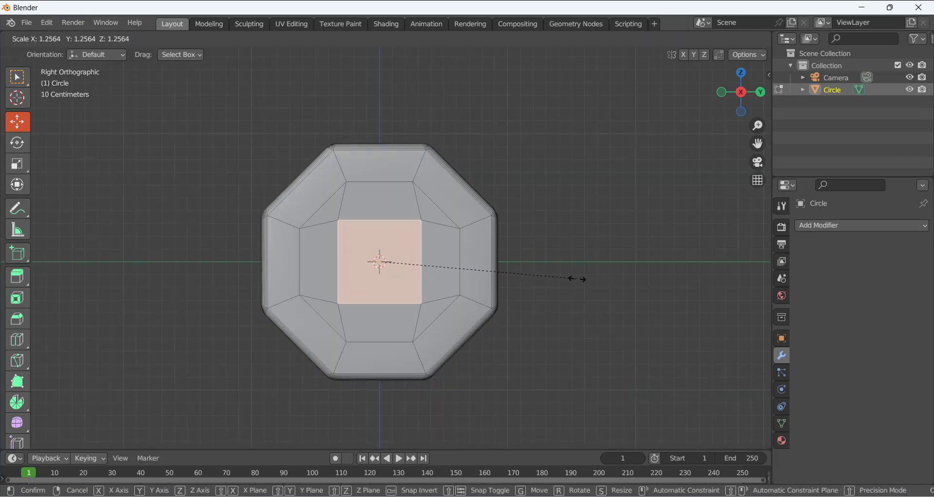
left_click(573, 277)
Extrude the central square face inward by about 0.053 m to form a shallow recess.
key("KP_5")
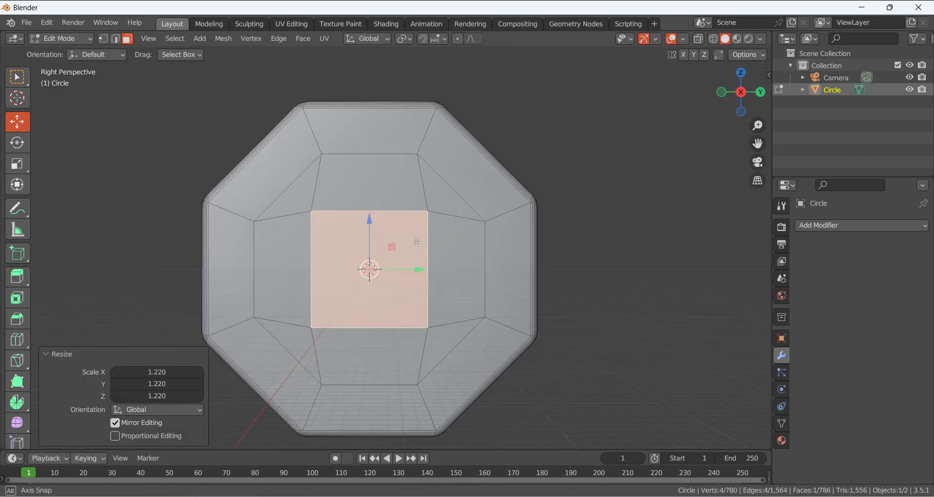
middle_click_drag(417, 242, 480, 275)
middle_click_drag(439, 308, 556, 308)
key("e")
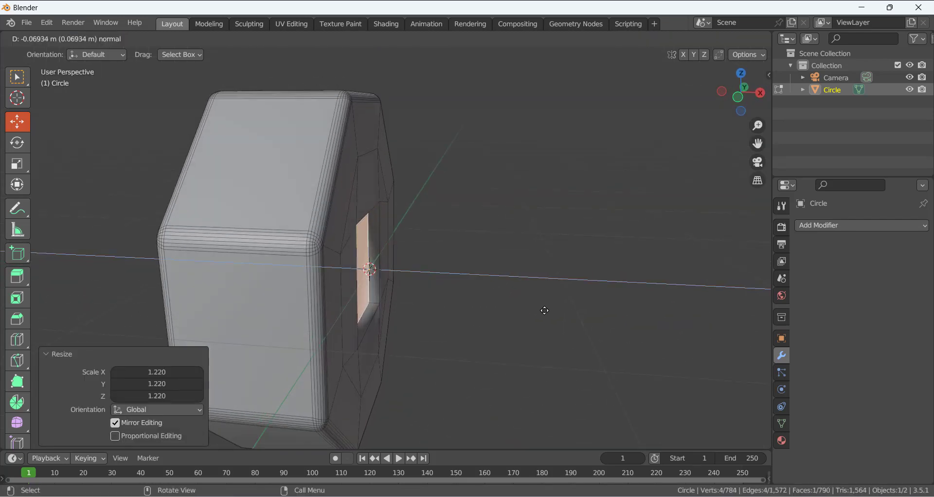
left_click(516, 296)
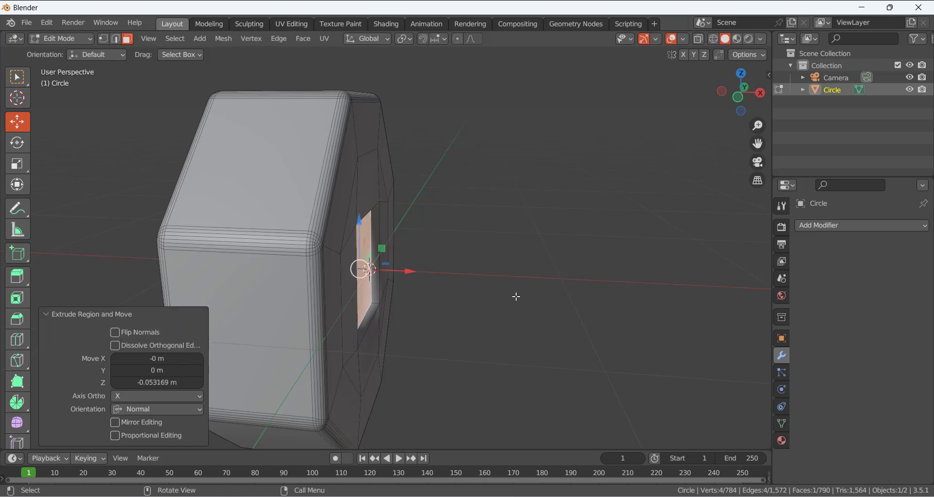
Examine the shading and geometry around the square recess from several angles.
middle_click_drag(516, 296, 413, 256)
key("Tab")
key("Tab")
scroll(343, 263, "up", 3)
middle_click_drag(346, 236, 297, 192)
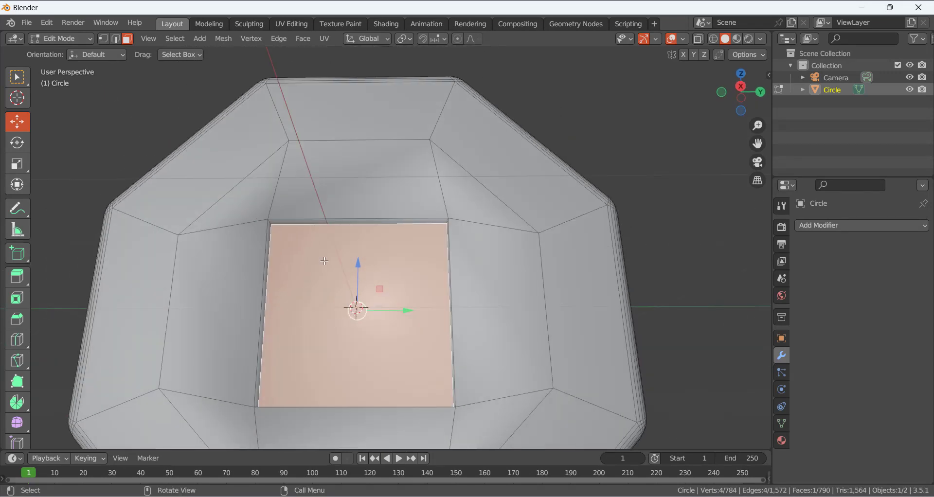
scroll(321, 259, "up", 3)
scroll(345, 224, "down", 6)
middle_click_drag(374, 254, 427, 326)
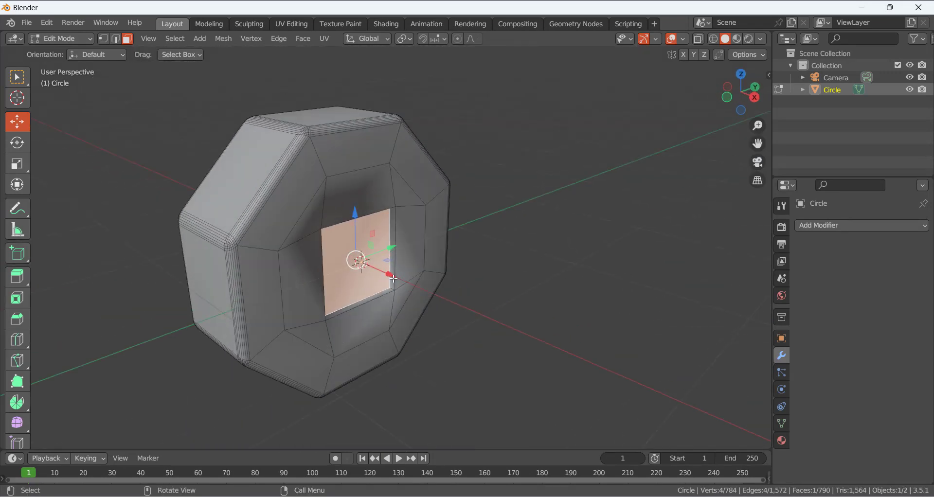
scroll(381, 265, "up", 3)
scroll(380, 263, "down", 2)
middle_click_drag(339, 217, 326, 167)
Apply Shade Smooth to the recessed solid with Auto Smooth enabled at 30°.
key("Tab")
right_click(326, 168)
left_click(327, 167)
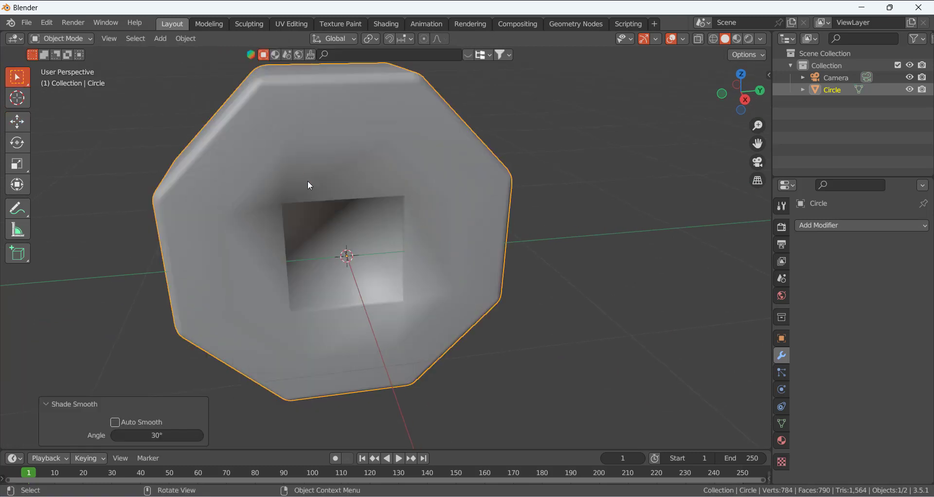
left_click(134, 419)
left_click(440, 382)
Open the recessed solid in Edit Mode with edge selection active and the square recess in view.
mouse_move(428, 283)
middle_mouse_down()
mouse_move(417, 213)
mouse_move(462, 253)
middle_mouse_up()
scroll(378, 247, "up", 2)
left_click(379, 247)
key("Tab")
middle_click_drag(392, 240, 312, 321)
left_click(697, 314)
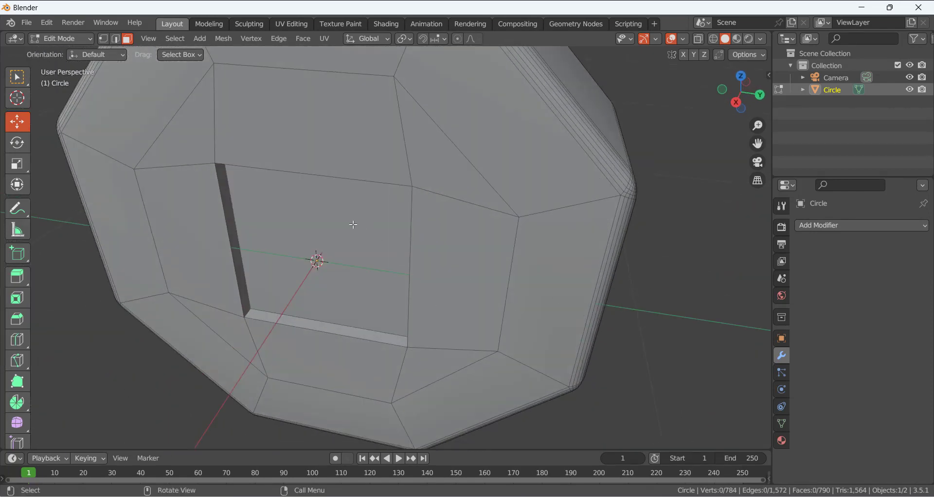
key("2")
middle_click_drag(353, 224, 311, 170)
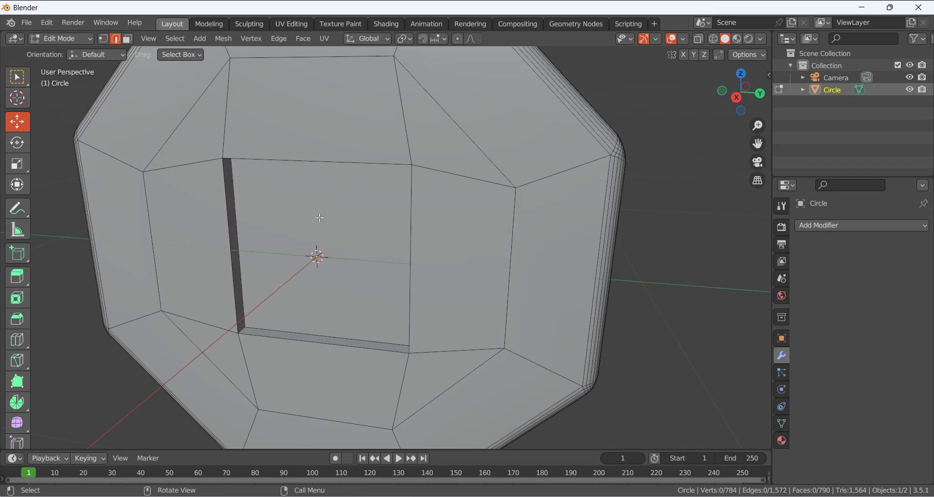
middle_click_drag(319, 217, 293, 165)
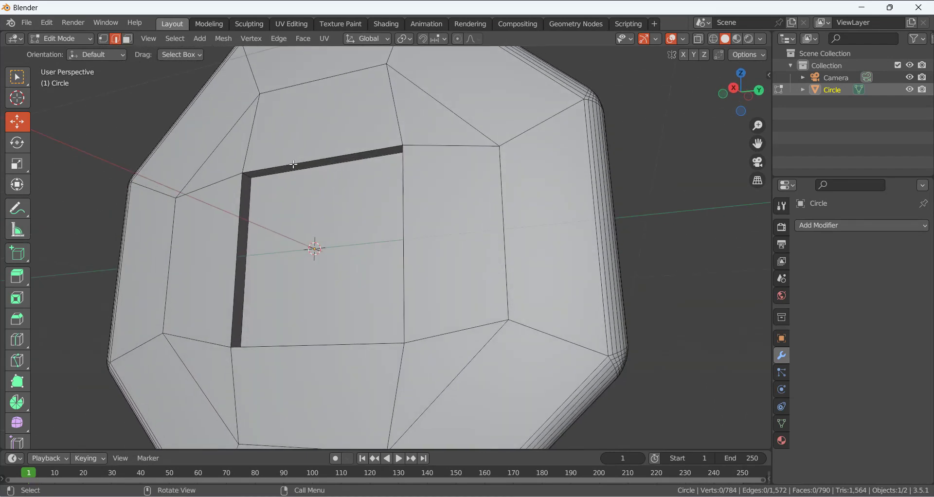
left_click(243, 210, "shift")
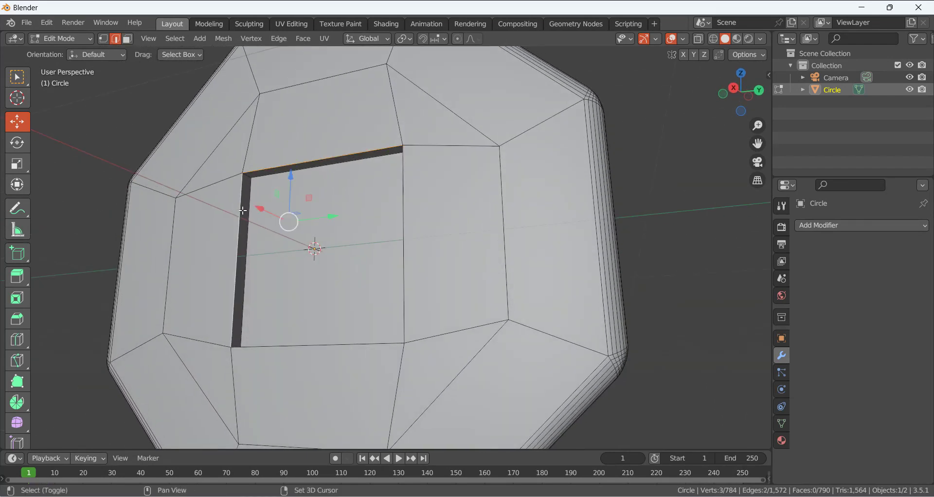
left_click(290, 348, "shift")
left_click(406, 277, "shift")
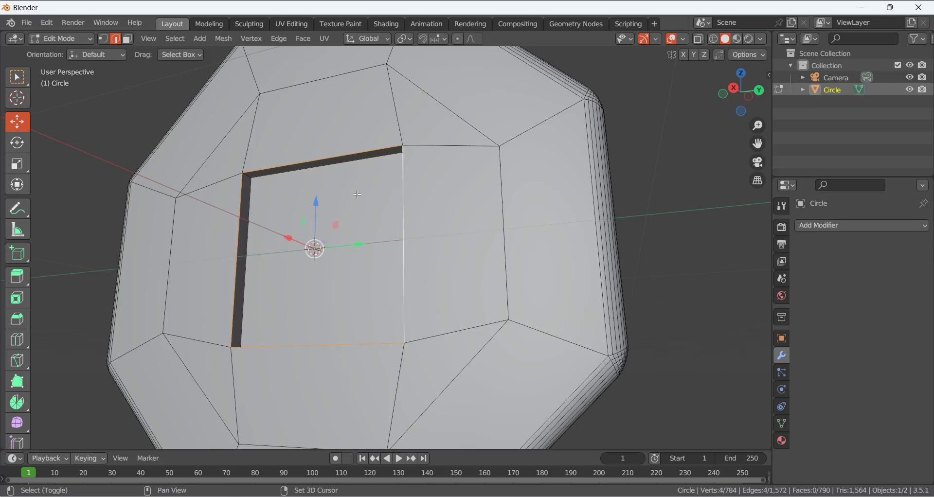
left_click(347, 160, "shift")
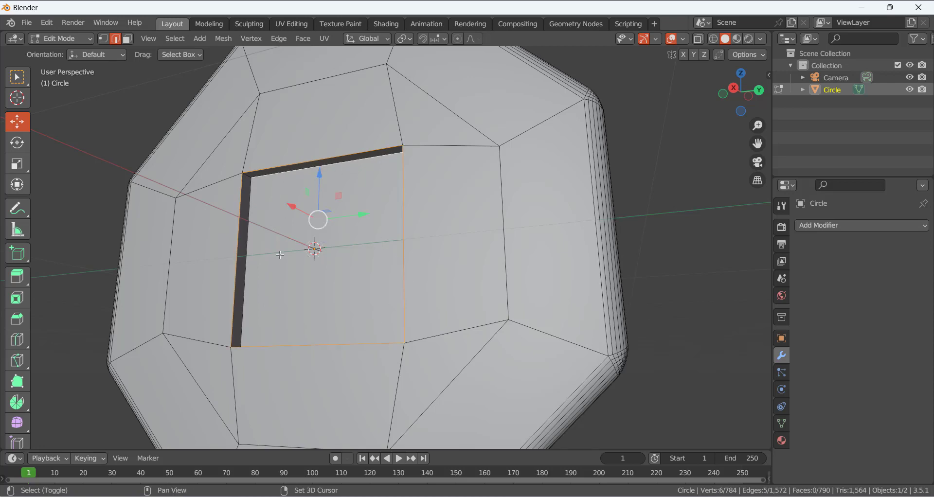
left_click(255, 257, "shift")
middle_click_drag(291, 265, 366, 312)
left_click(365, 316, "shift")
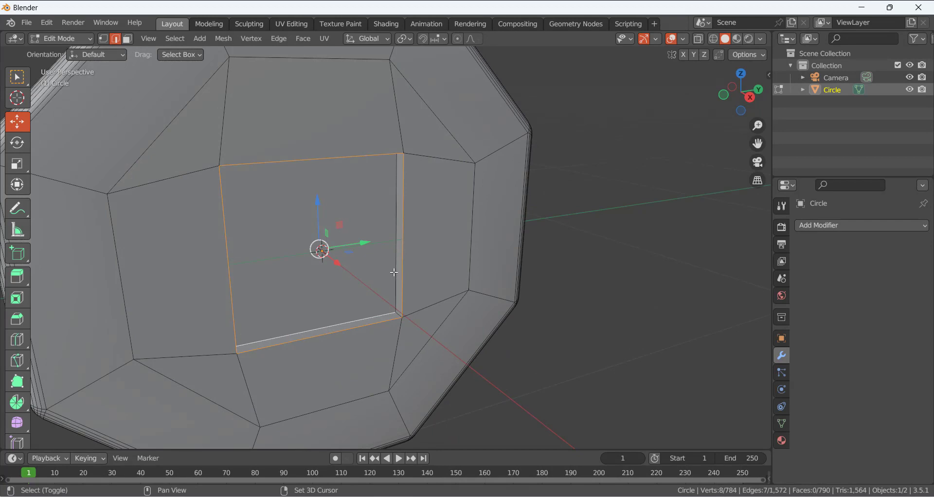
key("f")
middle_click_drag(394, 272, 319, 182)
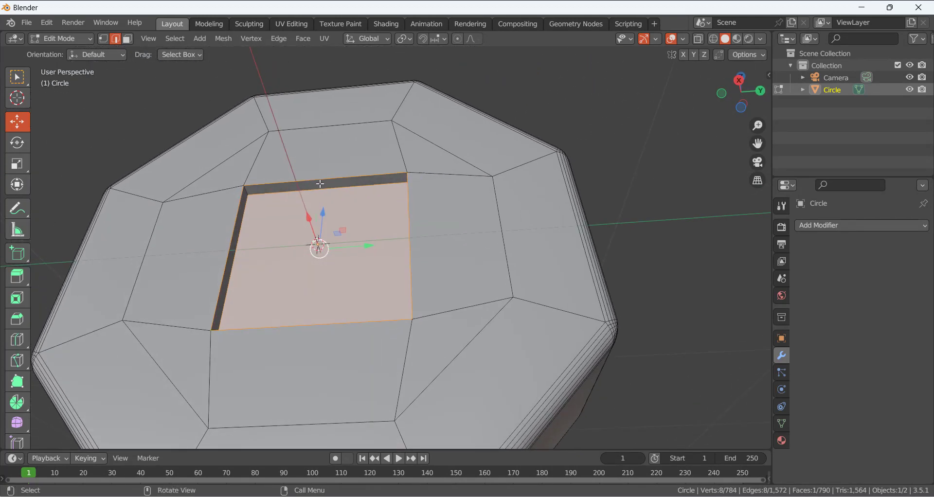
key("ctrl+e")
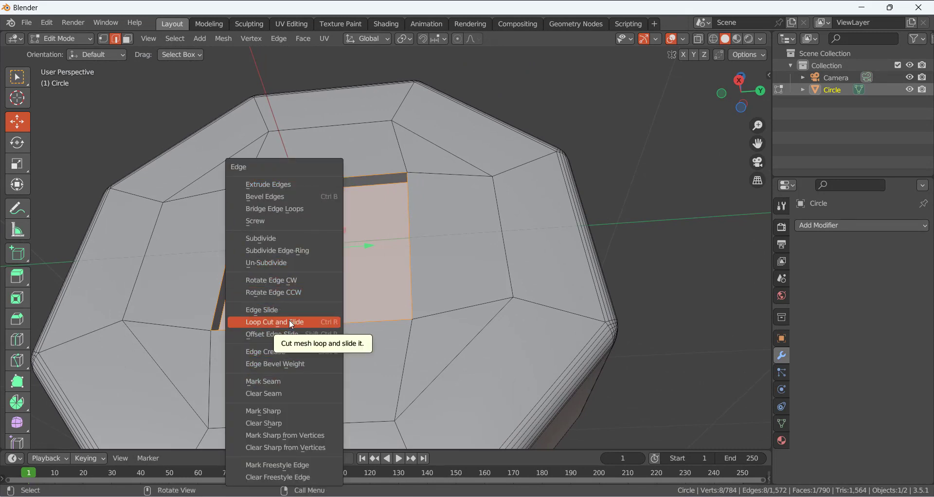
key("alt+a")
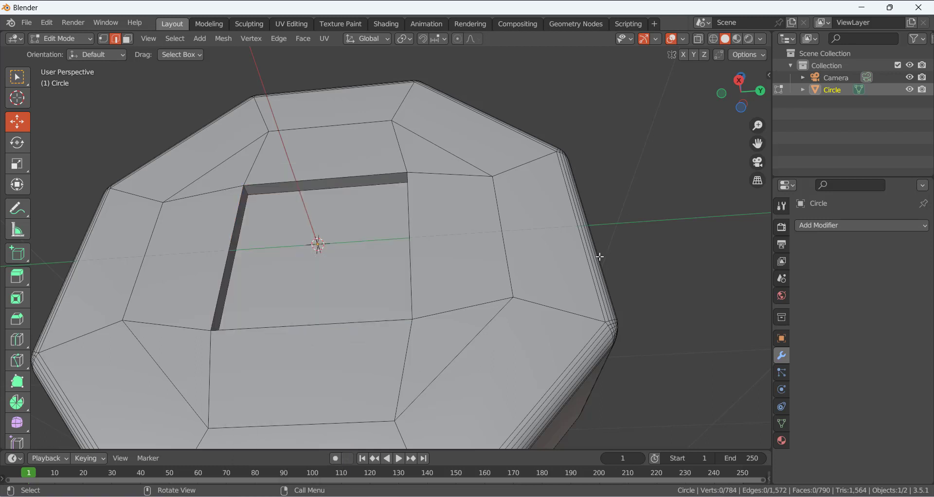
Assign an Edge Bevel Weight of 1.000 to the four edges around the floor of the square recess.
left_click(329, 190, "alt")
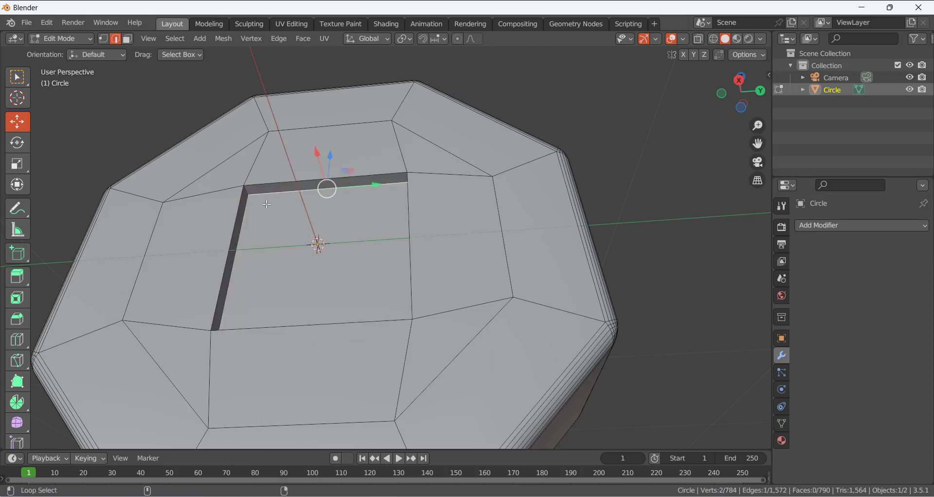
left_click(246, 208, "shift")
middle_click_drag(247, 208, 340, 336)
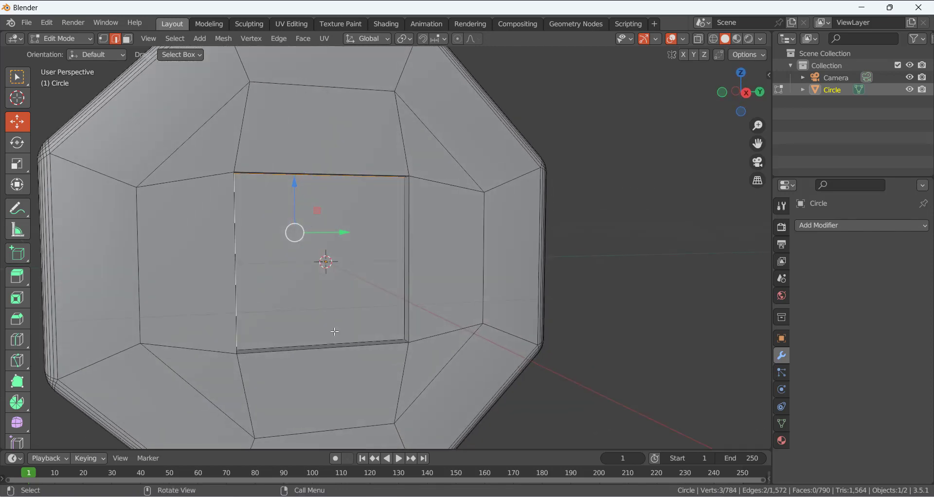
left_click(346, 342, "shift")
left_click(406, 292, "shift")
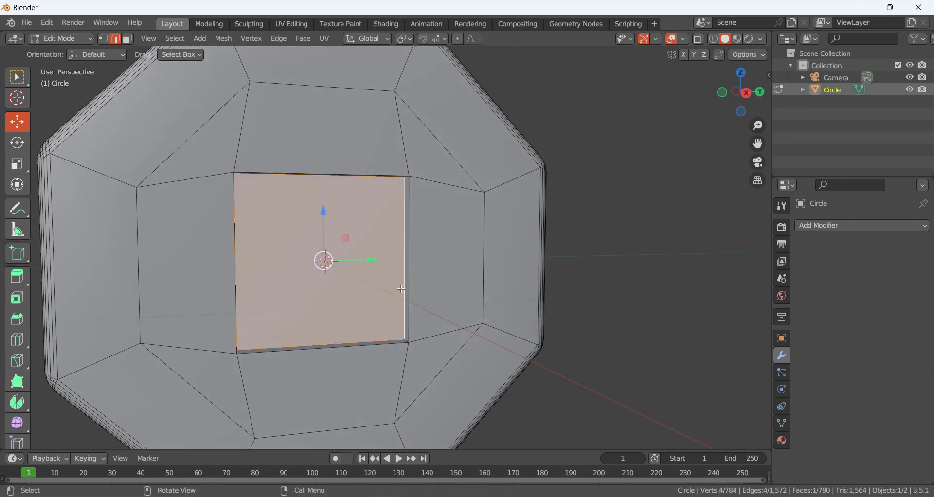
key("ctrl+e")
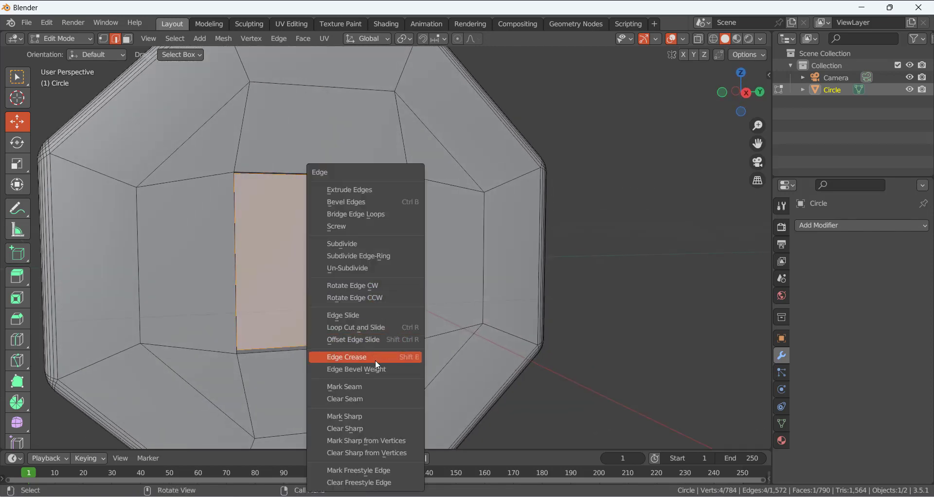
left_click(360, 372)
left_click(693, 404)
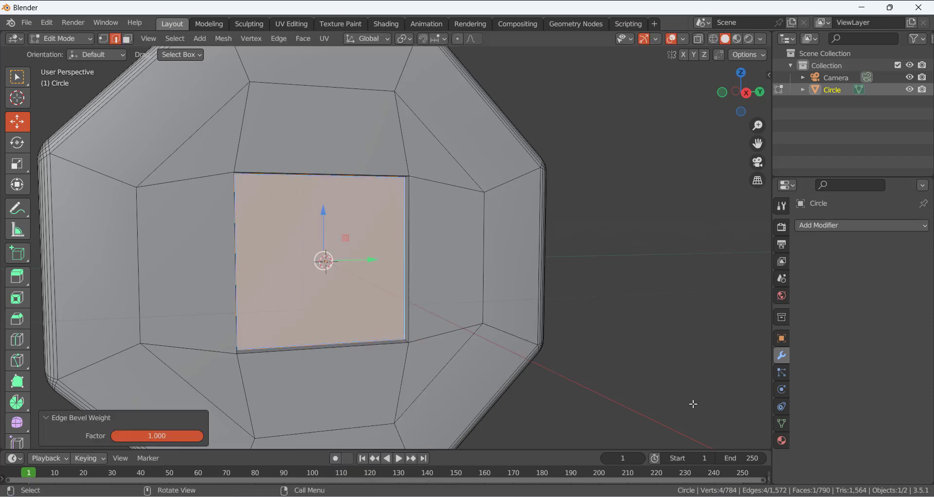
Assign an Edge Bevel Weight of 1.000 to the four outer rim edges of the square recess.
key("alt+a")
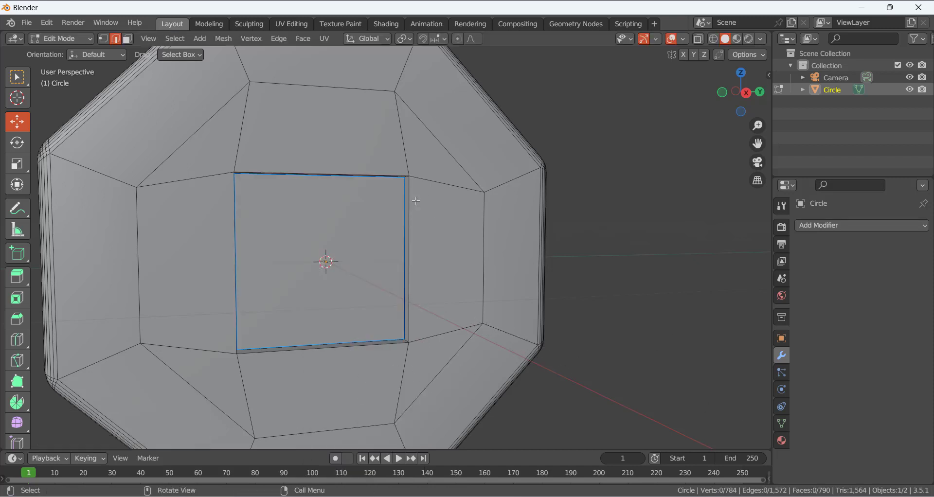
left_click(409, 245)
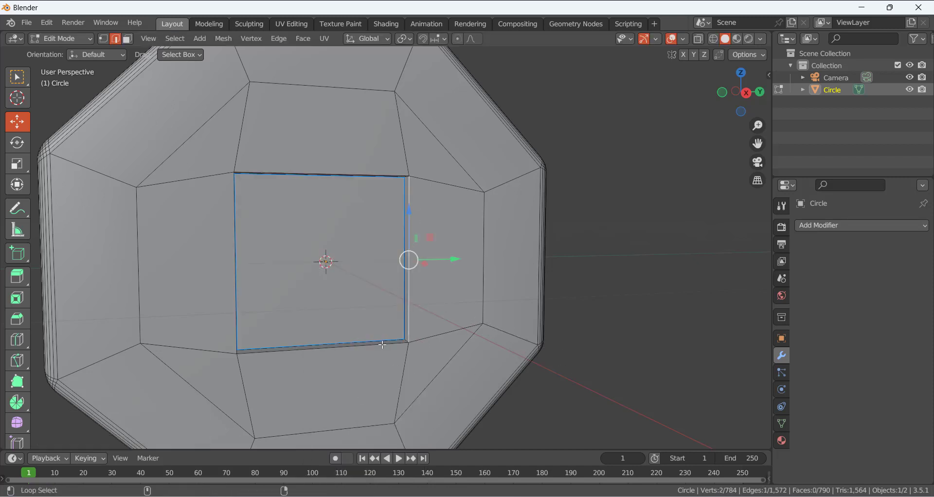
left_click(350, 348, "shift")
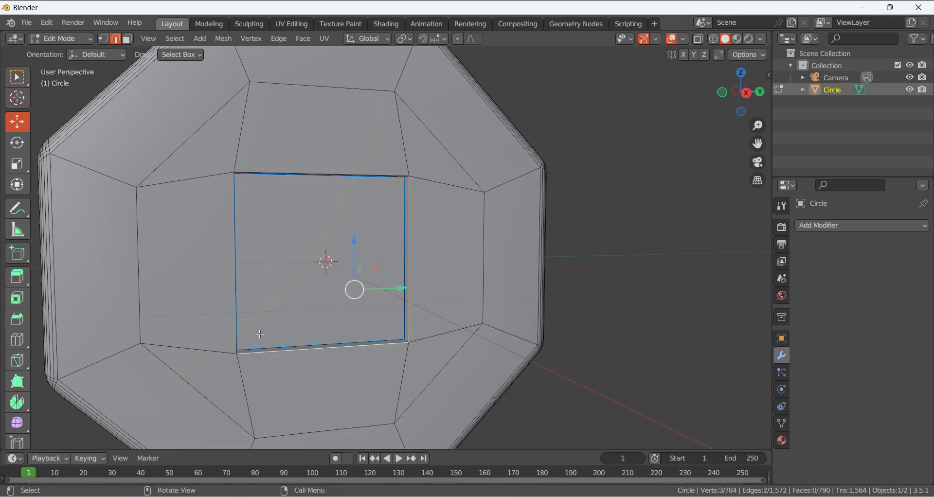
left_click(236, 318, "shift")
left_click(367, 177, "shift")
middle_click_drag(367, 177, 339, 148)
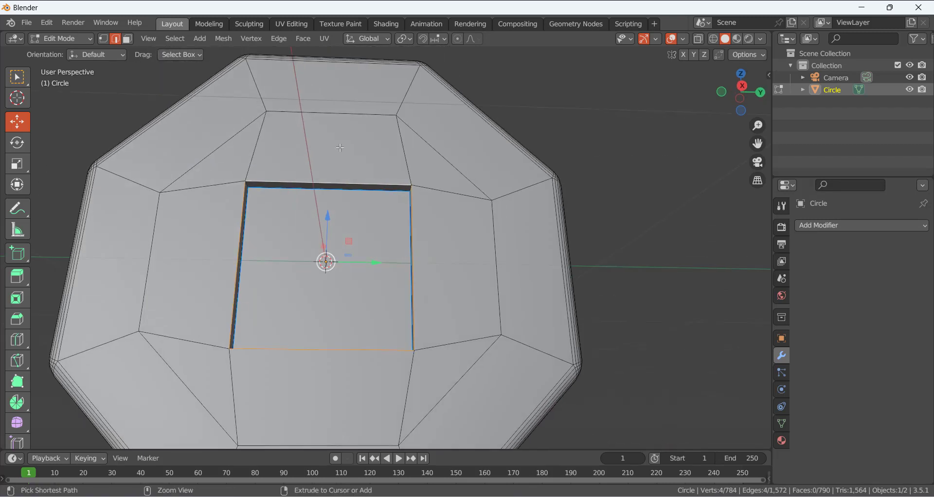
key("ctrl+e")
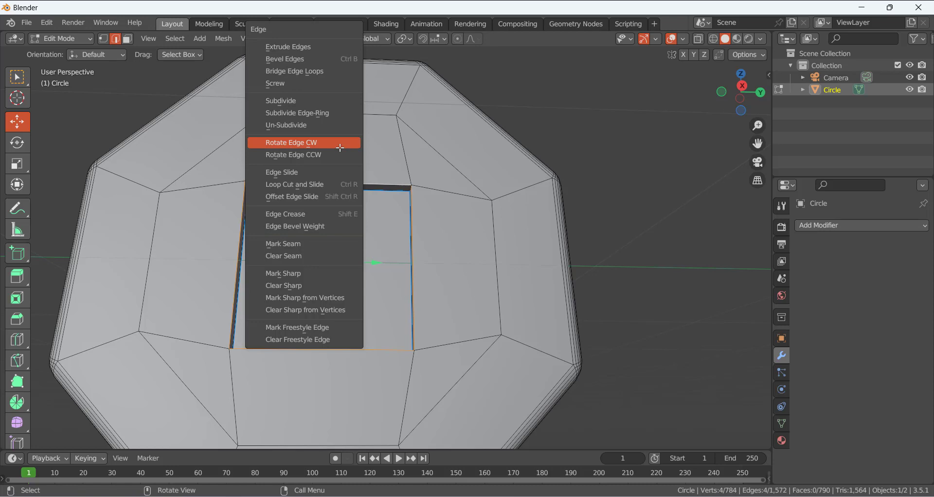
left_click(322, 226)
left_click(665, 304)
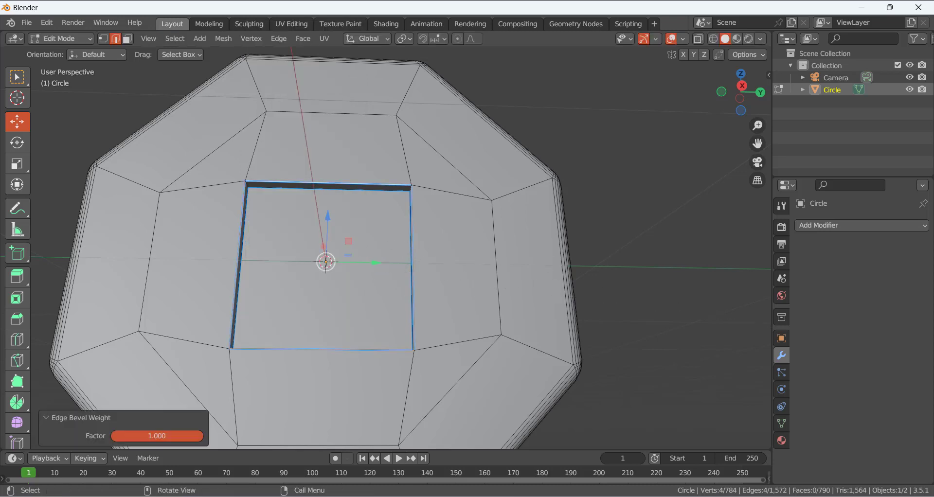
middle_click_drag(209, 413, 538, 302)
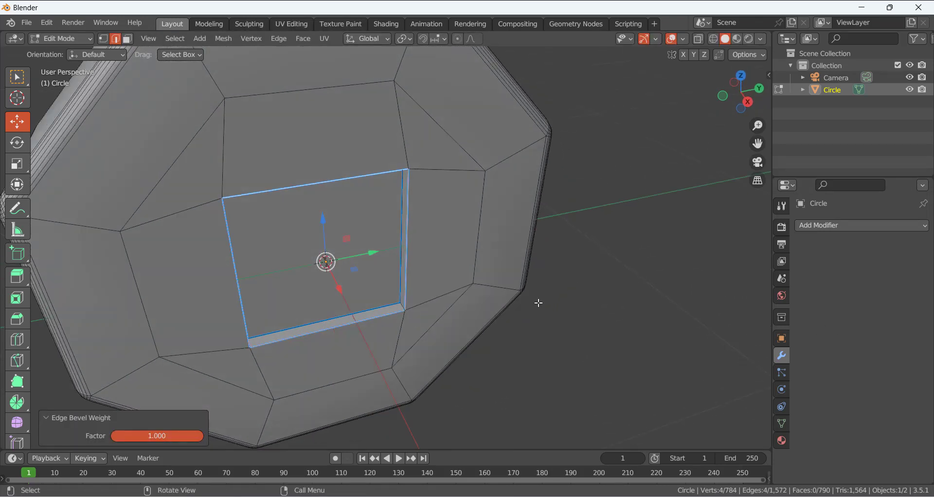
Return to Object Mode and add a Bevel modifier to the solid with its Limit Method set to Weight.
key("Tab")
left_click(837, 225)
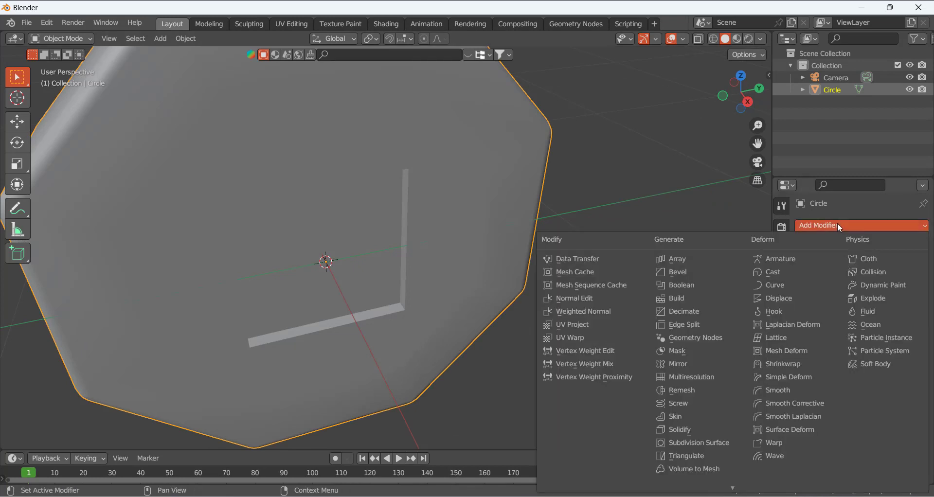
left_click(681, 271)
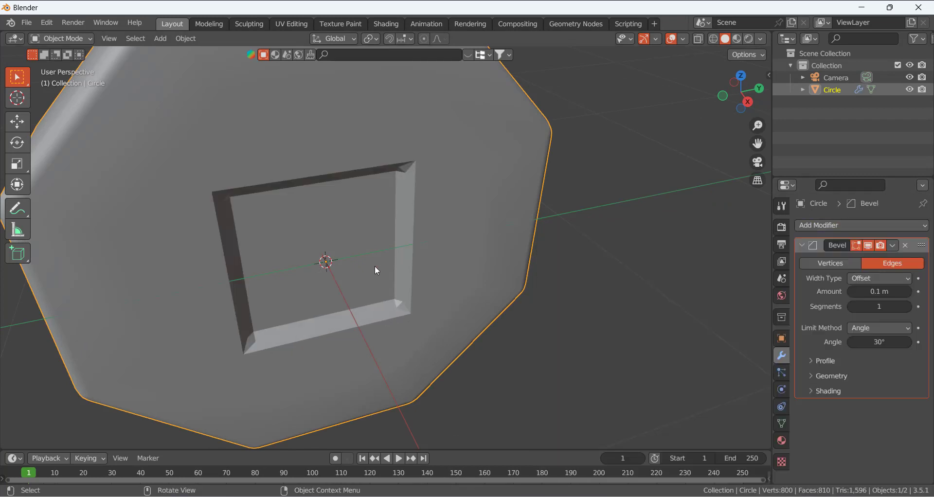
left_click(872, 328)
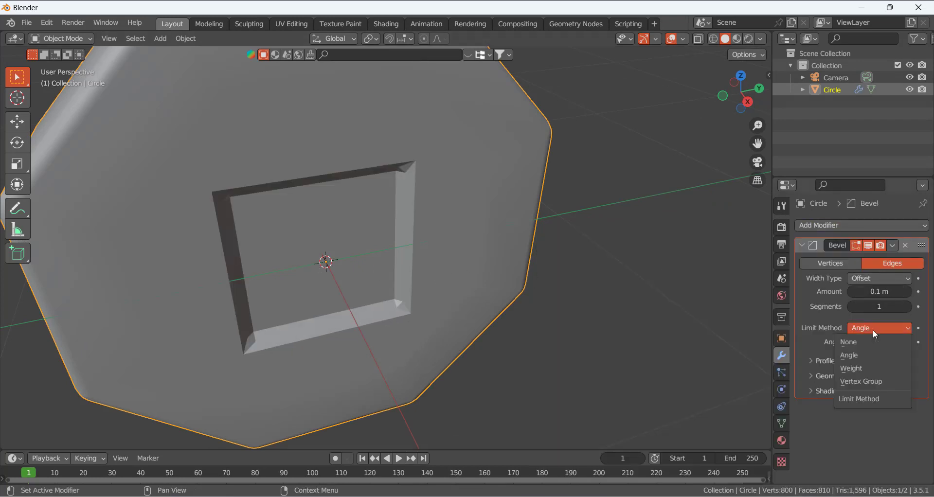
left_click(866, 367)
middle_click_drag(404, 272, 418, 229)
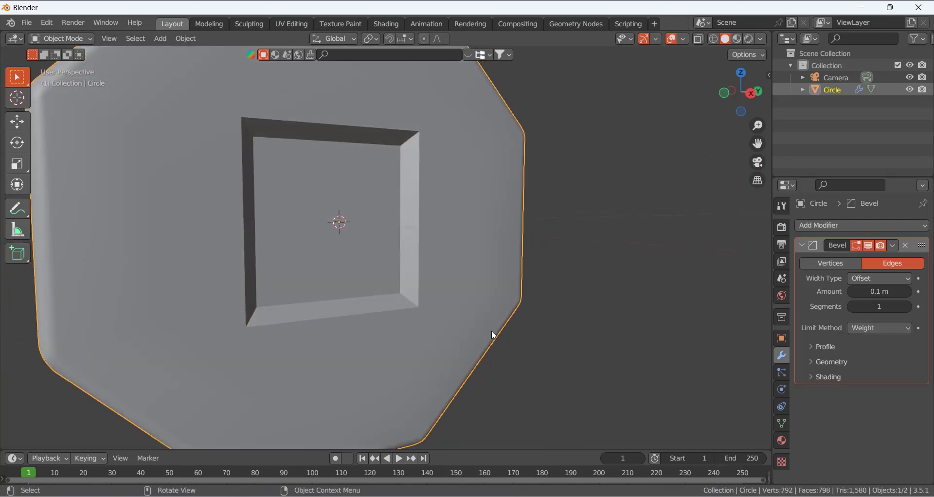
Set the Bevel modifier's amount to 0.025 m and its segments to 4.
left_click(866, 291)
left_click(866, 291)
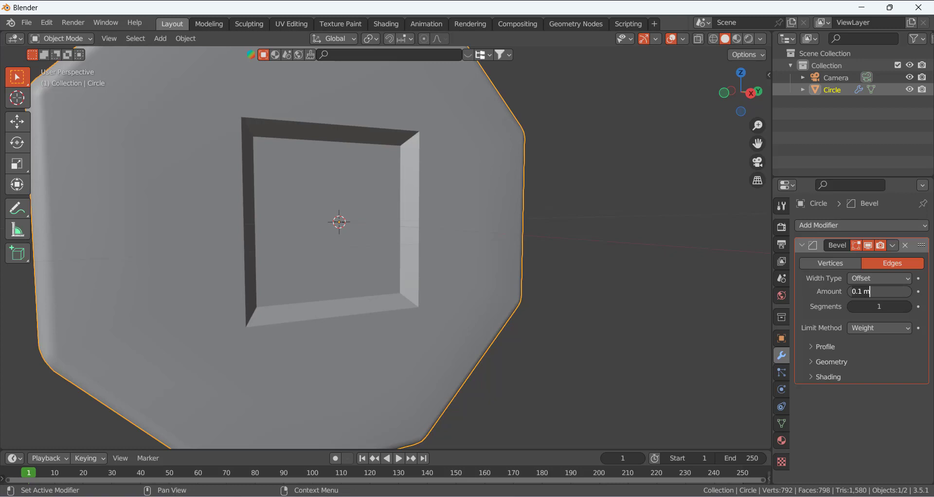
type(".025")
key("Return")
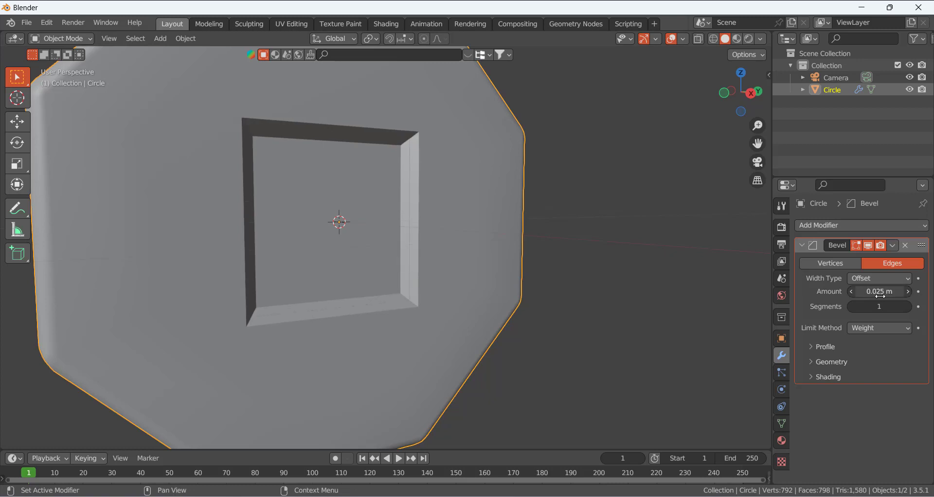
left_click(908, 308)
left_click(909, 307)
left_click(908, 307)
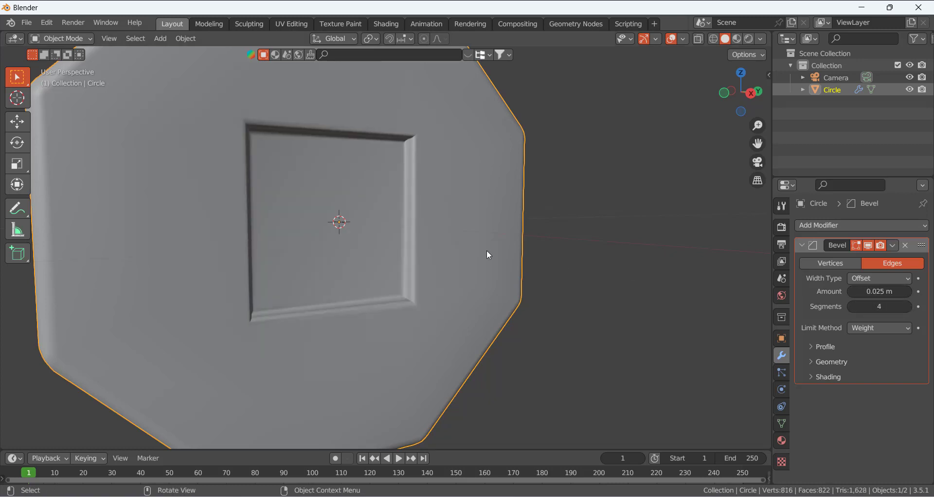
middle_click_drag(476, 249, 435, 281)
scroll(436, 283, "up", 4)
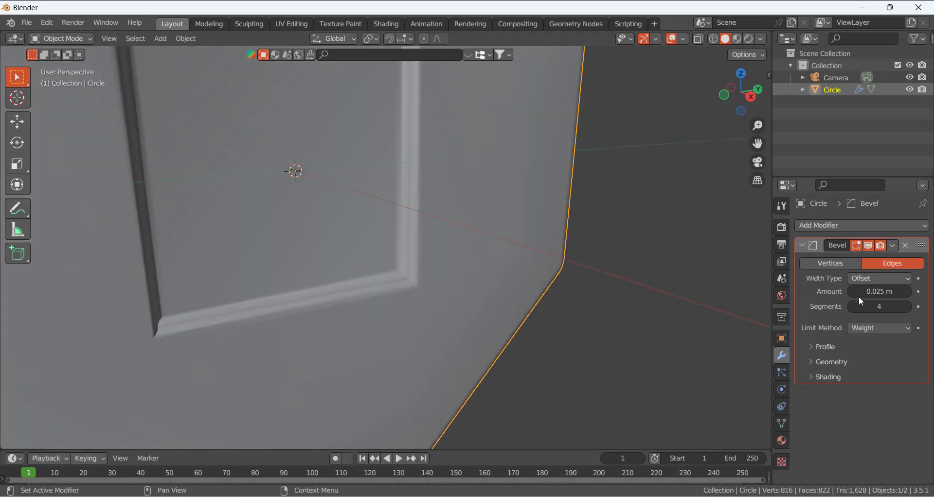
Try a bevel amount of 0.001 m on the recess edges, and restore it to 0.025 m.
double_click(882, 292)
type(".001")
key("Return")
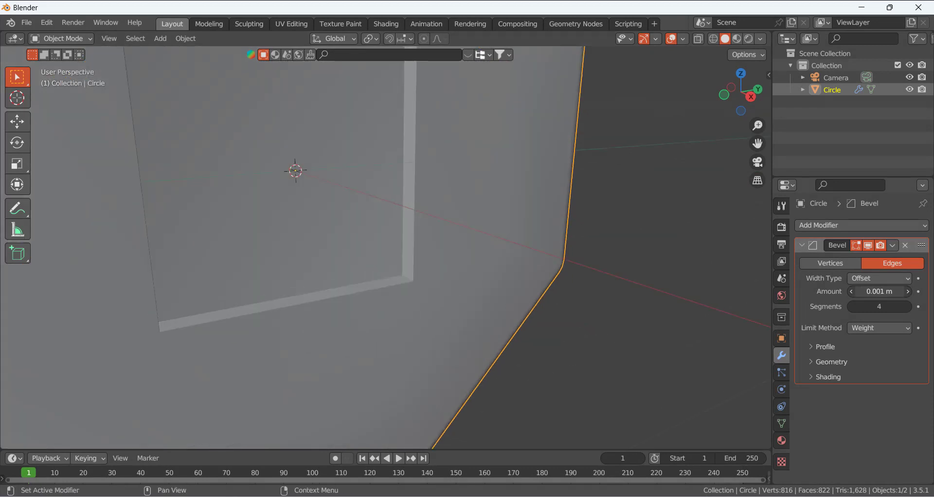
double_click(878, 292)
type(".025")
key("Return")
middle_click_drag(576, 351, 379, 346)
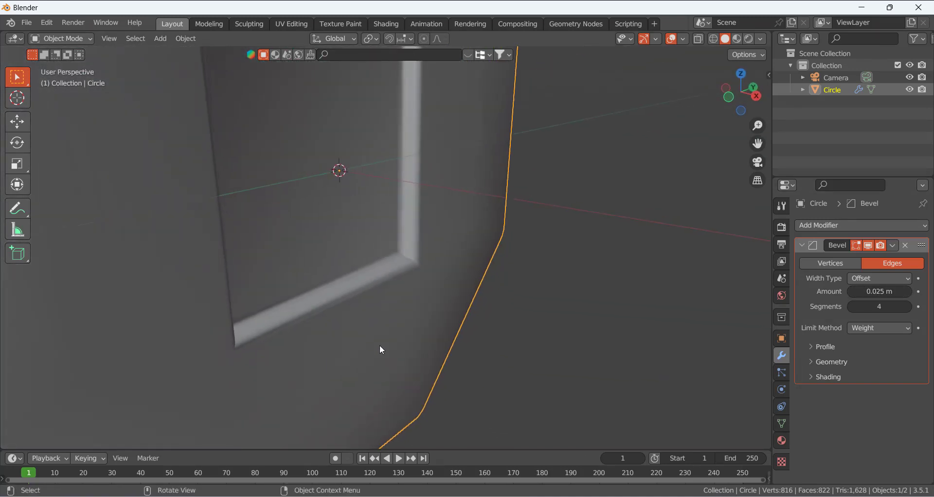
Set the Bevel modifier's amount to 0.0125 m and check the recess edges on the whole solid.
double_click(885, 291)
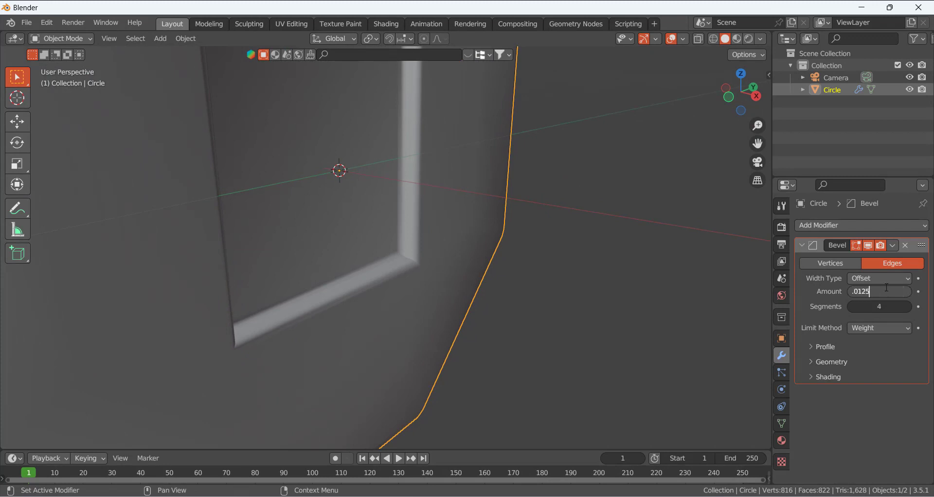
type(".0125")
key("Return")
middle_click_drag(494, 282, 411, 291)
scroll(354, 209, "down", 8)
middle_click_drag(354, 208, 395, 260)
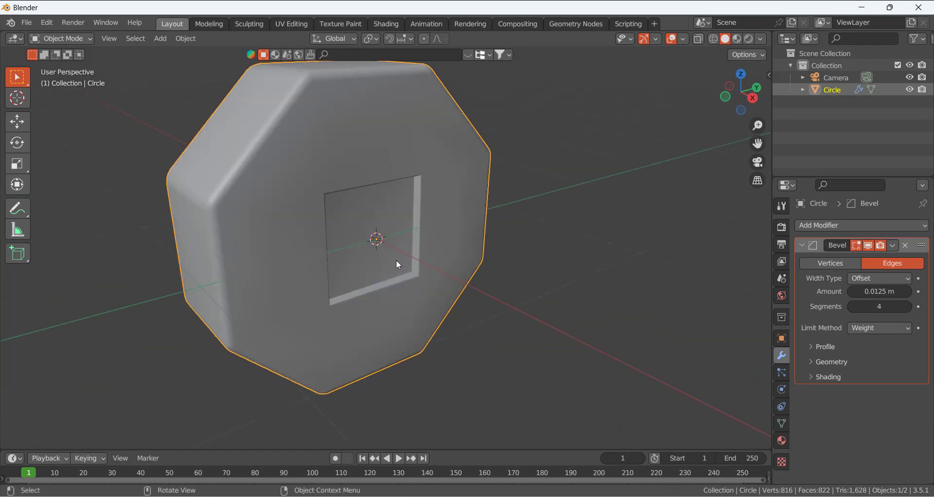
key("Tab")
key("Tab")
mouse_move(566, 260)
middle_mouse_down()
mouse_move(491, 258)
mouse_move(555, 260)
middle_mouse_up()
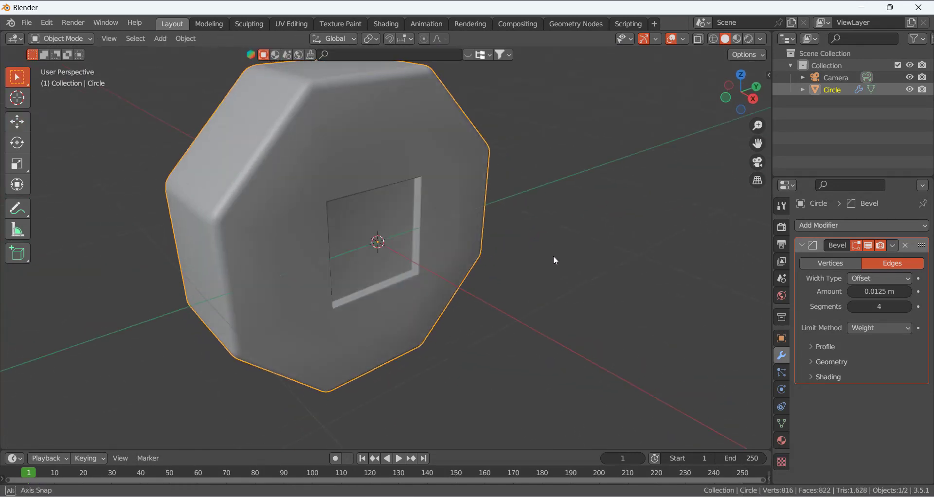
Deselect the octagonal solid and add a cylinder mesh to the scene.
left_click(550, 253)
scroll(512, 232, "down", 3)
mouse_move(454, 202)
middle_mouse_down()
mouse_move(430, 226)
mouse_move(463, 215)
middle_mouse_up()
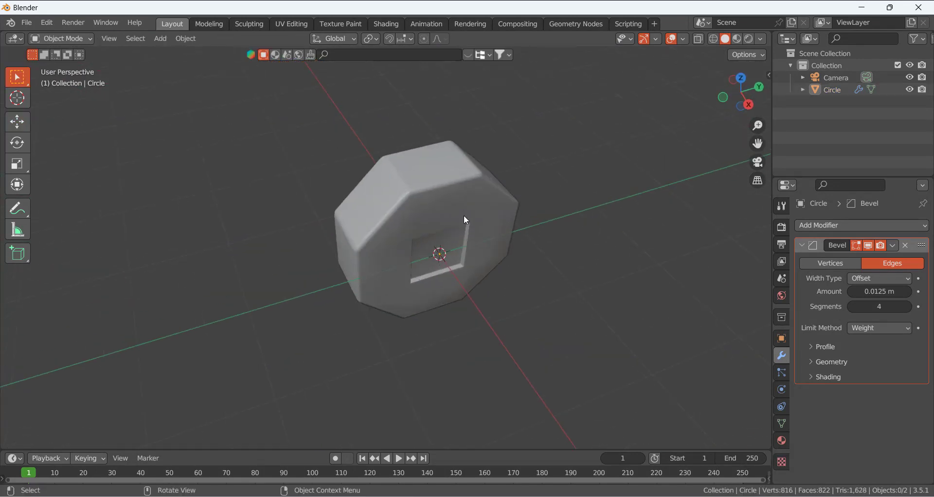
scroll(463, 215, "up", 2)
key("shift+a")
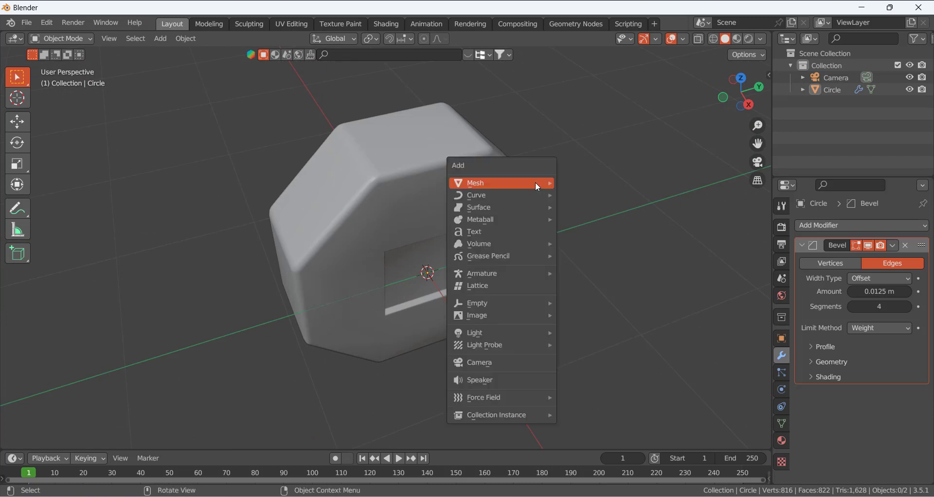
mouse_move(535, 182)
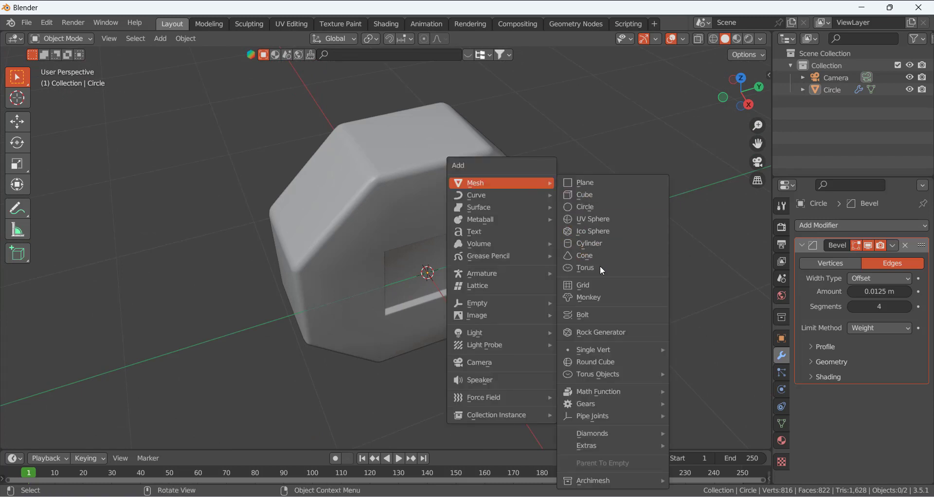
left_click(595, 243)
scroll(362, 265, "down", 5)
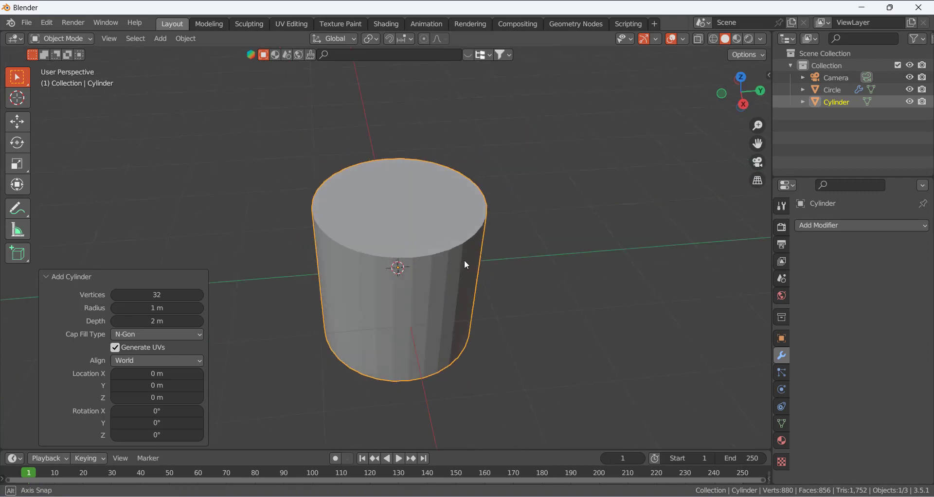
middle_click_drag(464, 260, 505, 244)
Set the new cylinder to 24 vertices, with a radius of 0.22 m and a depth of 0.29 m.
double_click(128, 294)
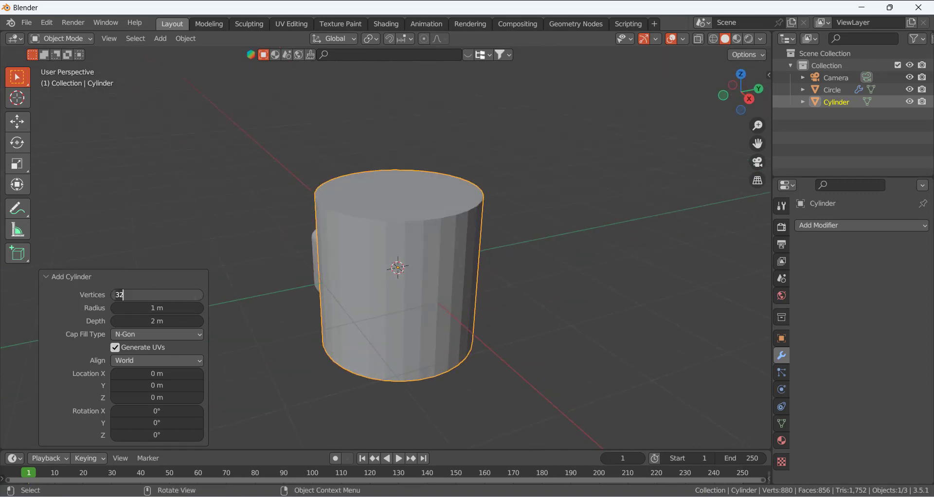
type("24")
key("Return")
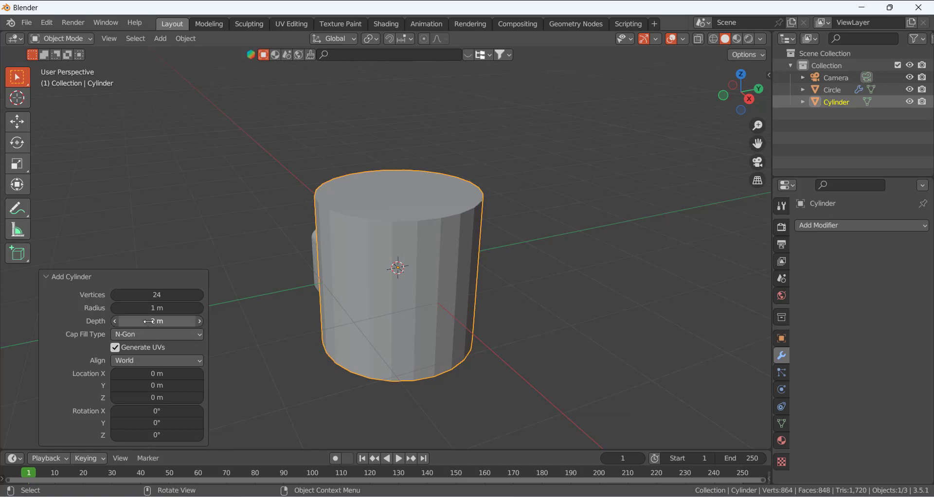
left_click_drag(183, 321, 357, 312)
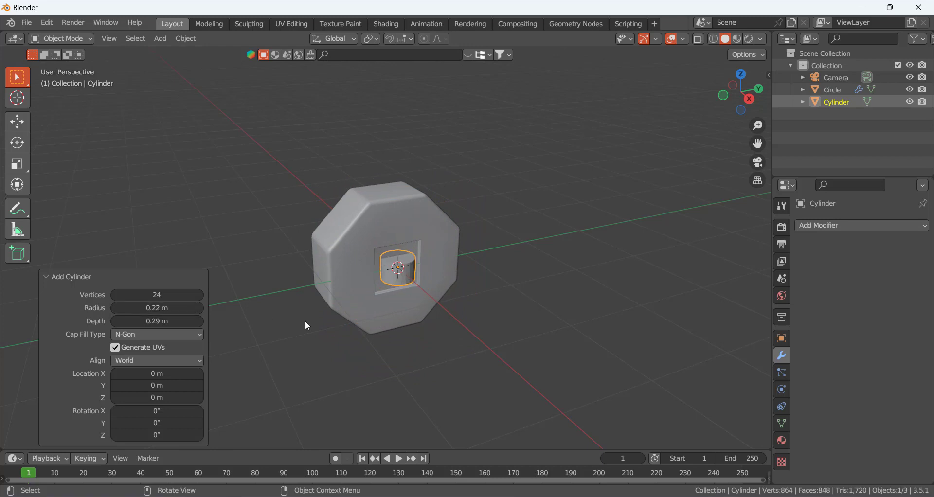
key("Tab")
key("Tab")
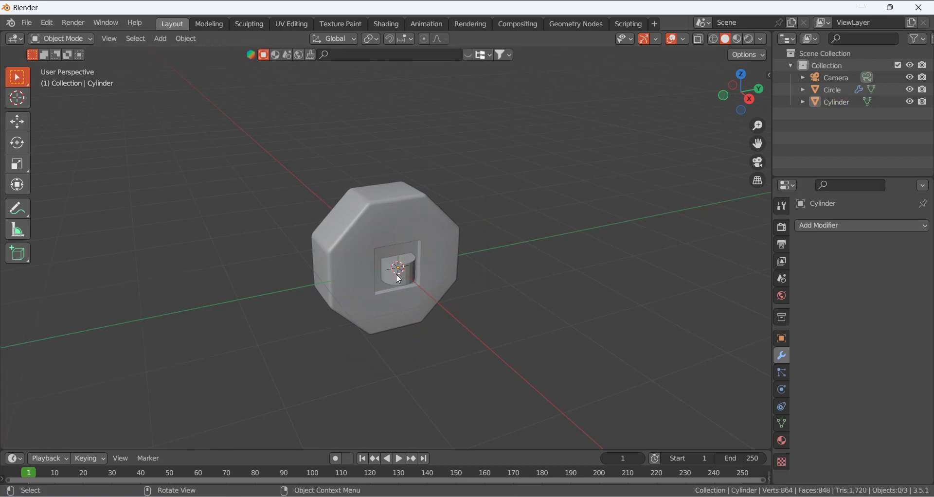
Raise the cylinder out of the recess to the solid's top face and shift it about -0.32 m along X.
left_click(18, 123)
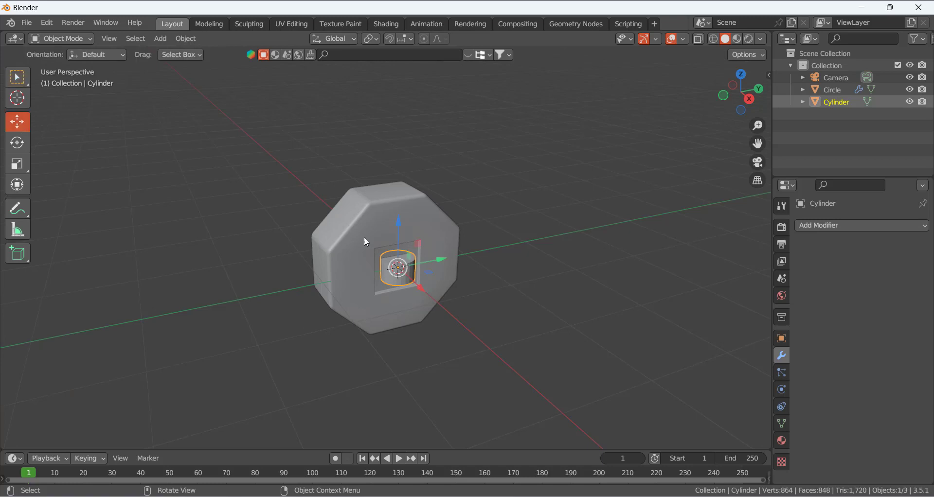
left_click_drag(398, 224, 396, 188)
middle_click_drag(396, 188, 436, 222)
left_click_drag(436, 221, 428, 189)
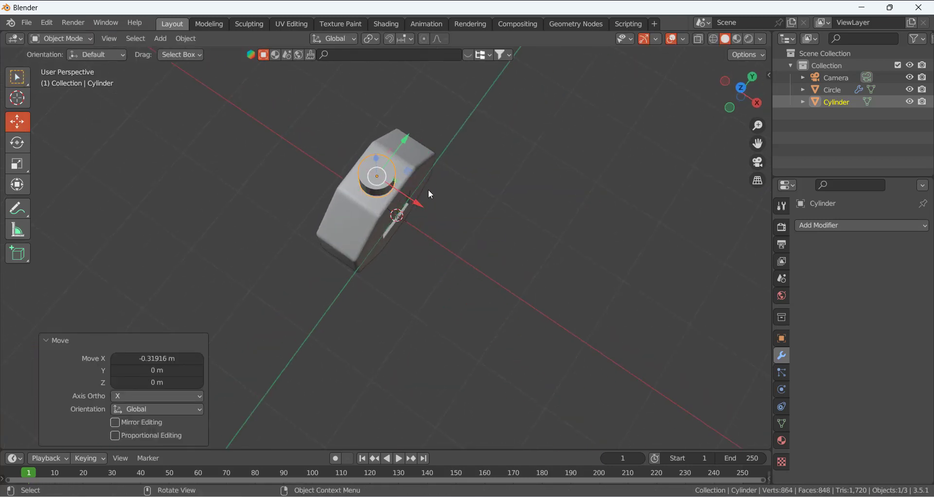
Centre the cylinder along X across the solid's thickness in top view.
middle_click_drag(428, 188, 360, 220)
key("KP_7")
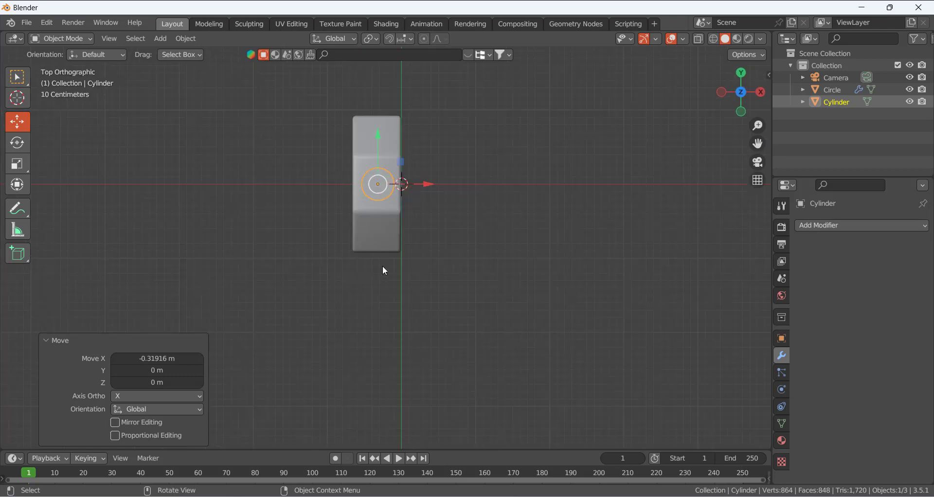
scroll(421, 160, "down", 3)
middle_click_drag(399, 136, 424, 227, "shift")
scroll(425, 212, "up", 4)
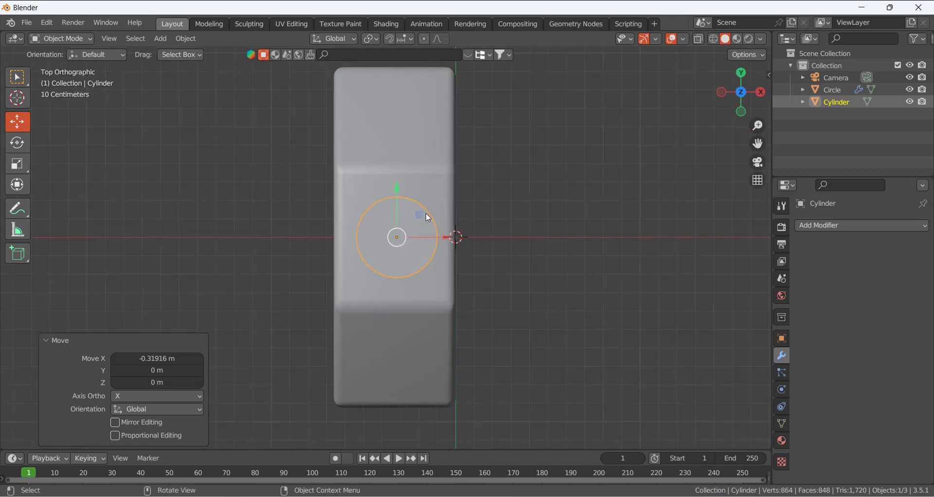
left_click_drag(450, 240, 444, 237)
left_click(516, 286)
middle_click_drag(515, 286, 402, 209)
left_click(402, 210)
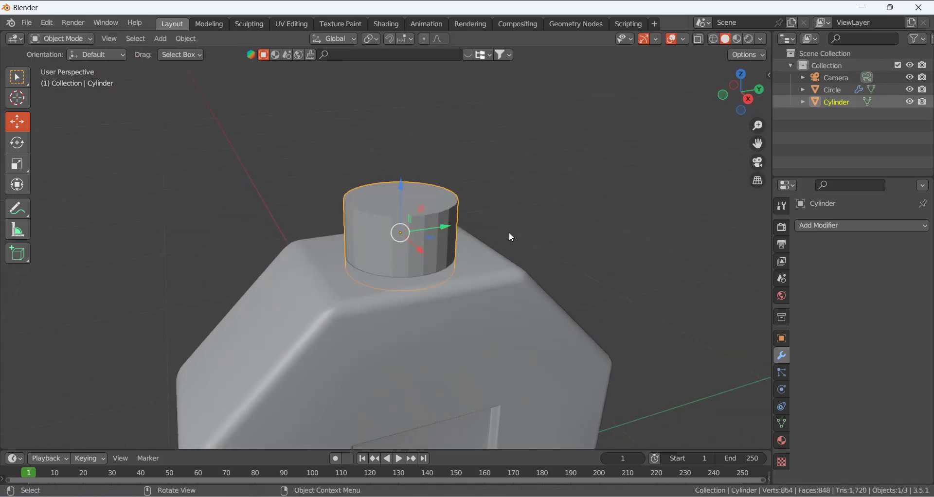
Scale the cylinder's whole mesh down slightly in Edit Mode and lower it a little into the solid's top face.
key("Tab")
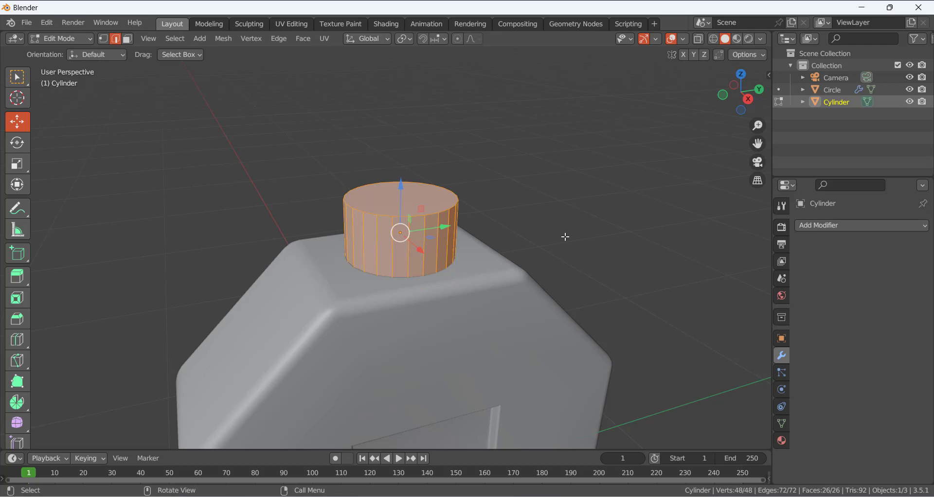
key("s")
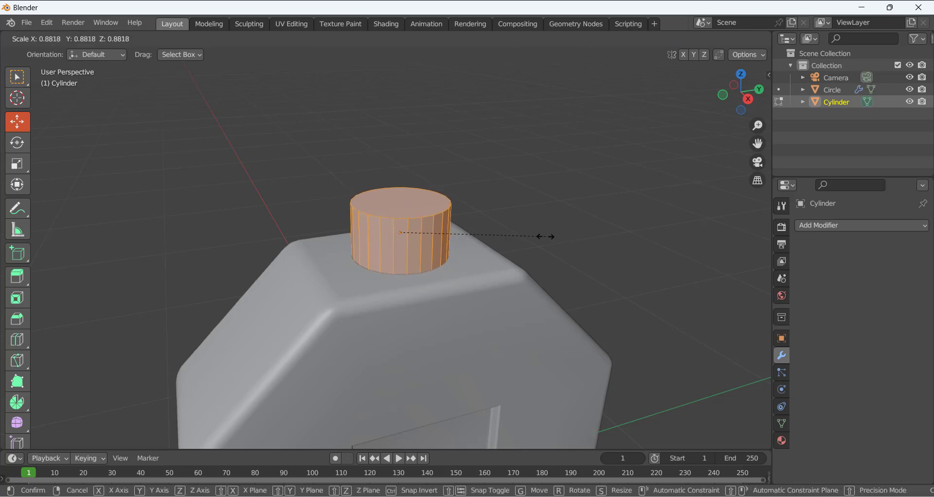
left_click(541, 237)
left_click_drag(404, 184, 404, 189)
left_click(603, 200)
key("Tab")
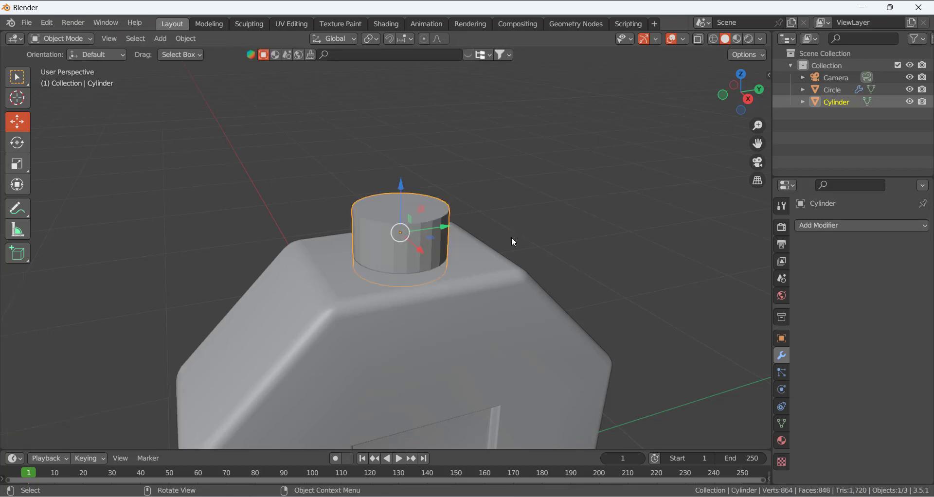
Add one horizontal loop cut around the middle of the cylinder's side.
middle_click_drag(512, 237, 503, 186)
key("Tab")
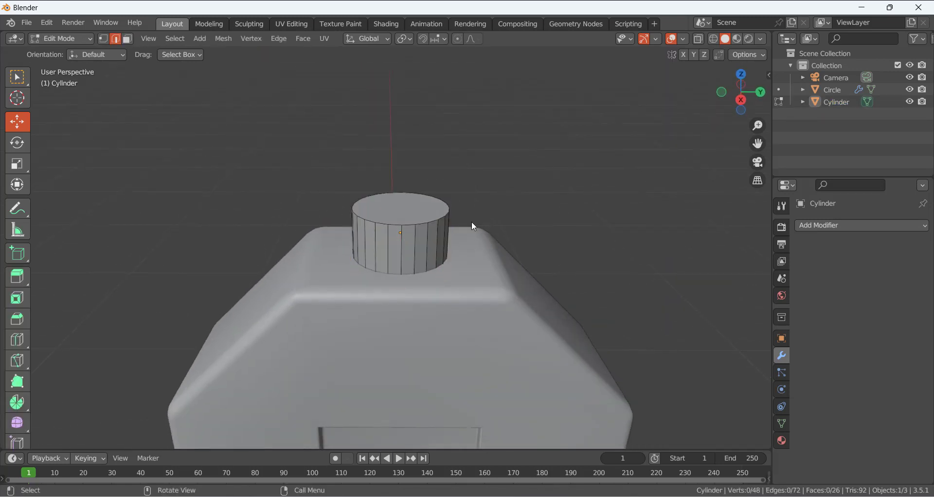
key("ctrl+r")
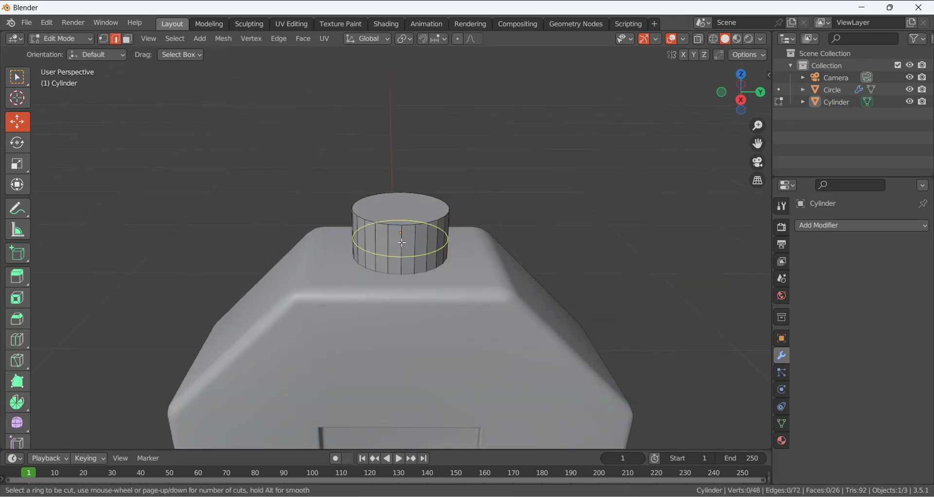
left_click(404, 237)
left_click(405, 232)
left_click(528, 183)
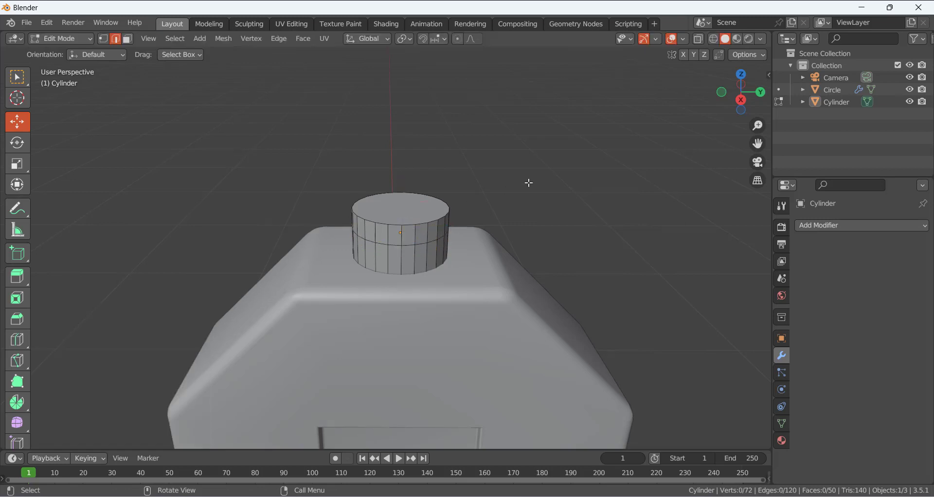
Inset the cylinder's top face by about 0.038 m and extrude the inner face downward to hollow the neck.
scroll(421, 222, "up", 3)
key("3")
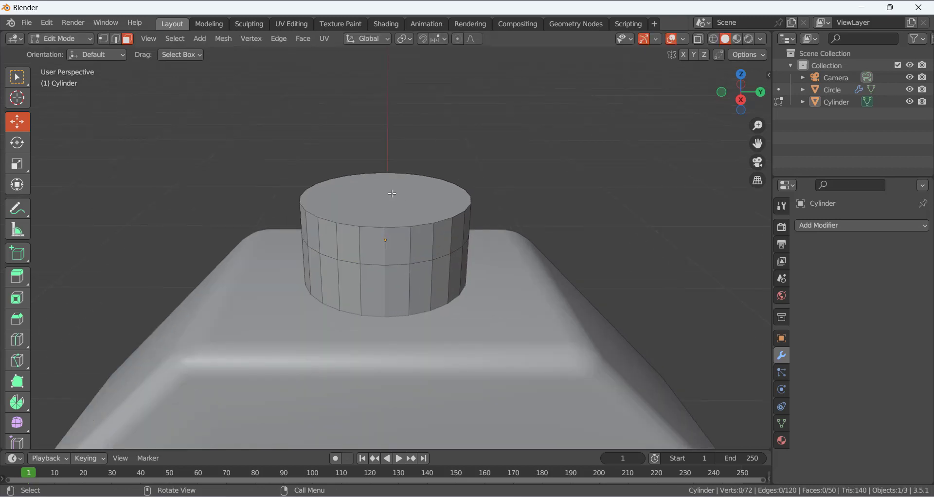
left_click(398, 196)
key("i")
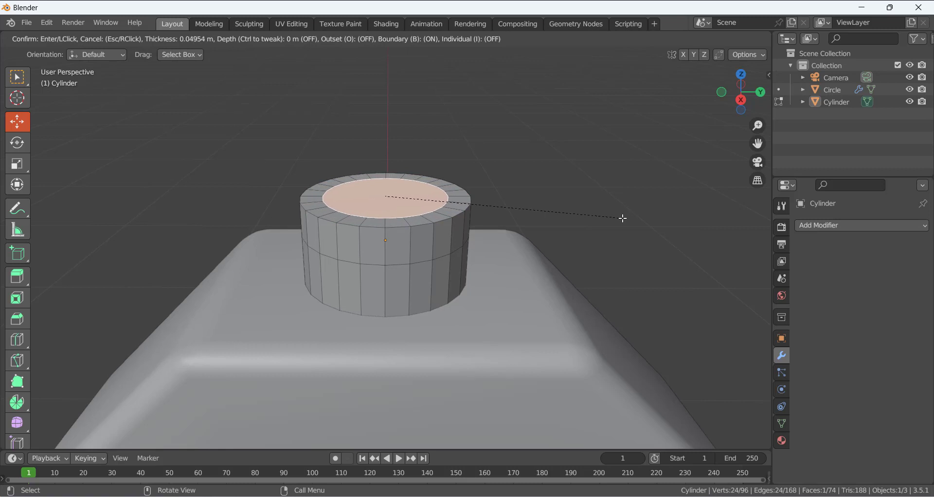
left_click(628, 218)
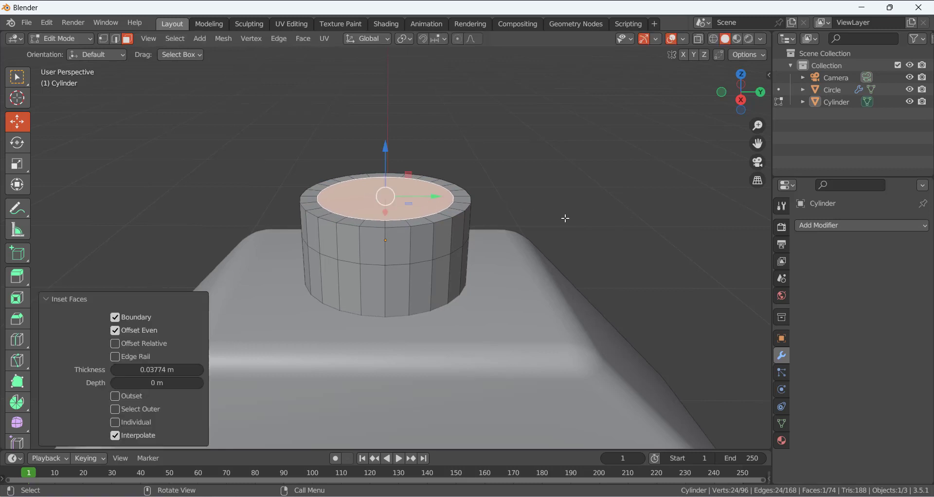
key("e")
left_click(564, 245)
left_click(557, 171)
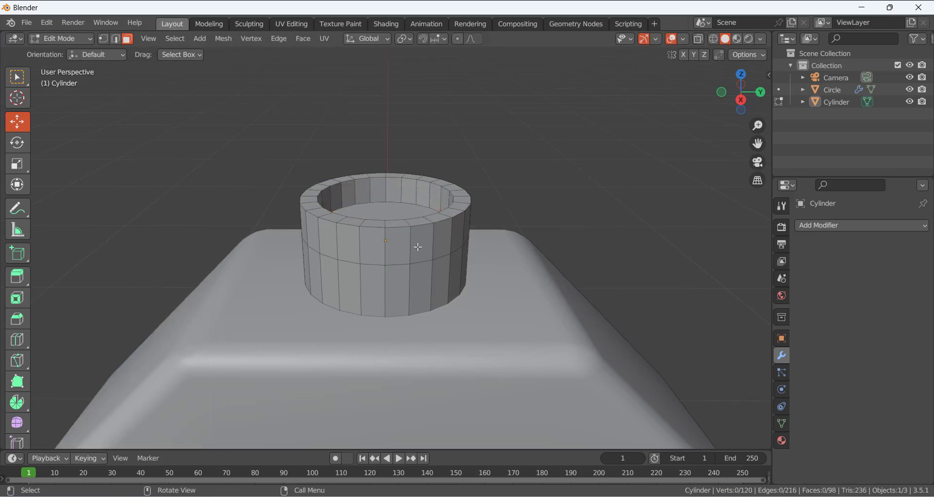
Extrude the upper band of outer side faces along their normals by about 0.04 m to form a rim.
left_click(410, 247, "alt")
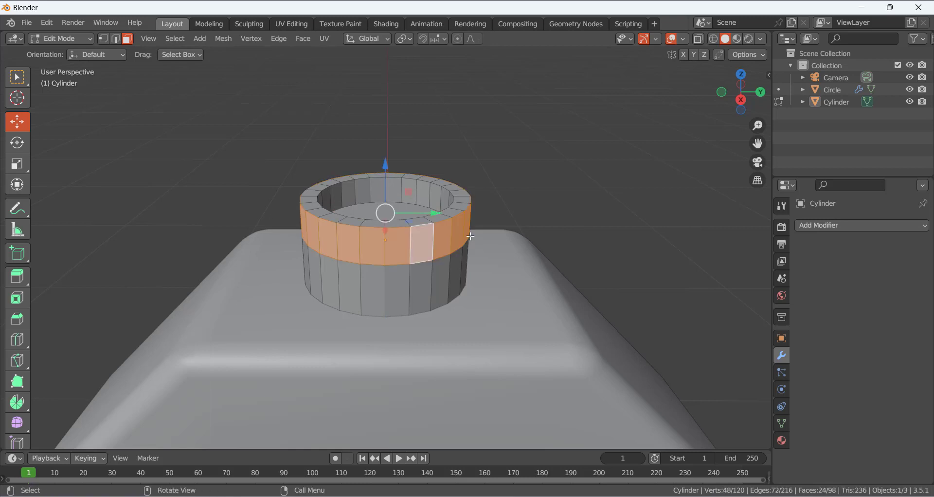
middle_click_drag(410, 247, 484, 217)
key("alt+e")
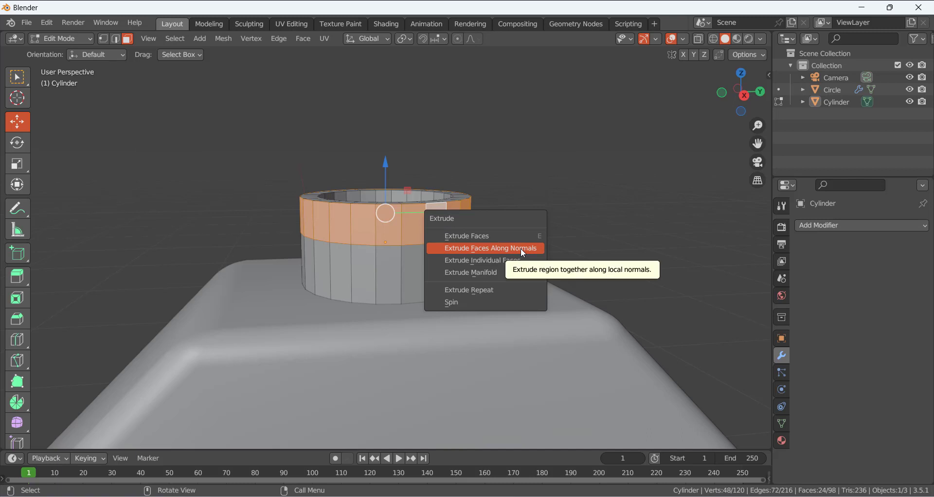
left_click(484, 249)
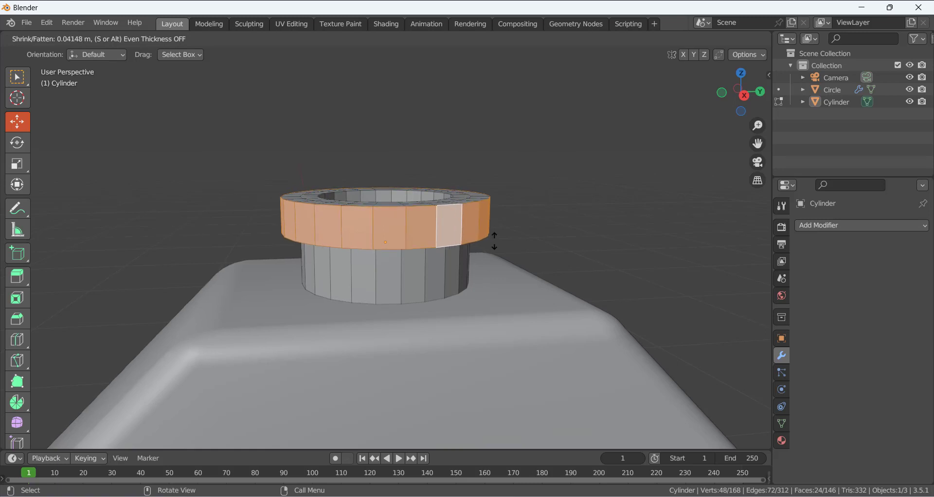
left_click(494, 240)
middle_click_drag(520, 219, 505, 249)
left_click(569, 196)
Add a loop cut around the narrow neck below the rim, slid toward its base with a factor of about 0.446.
key("ctrl+r")
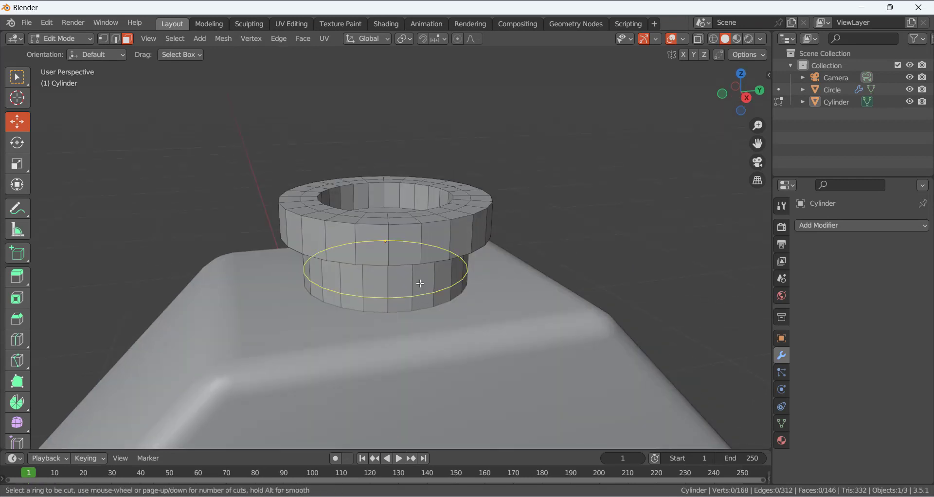
left_click(421, 288)
left_click(433, 300)
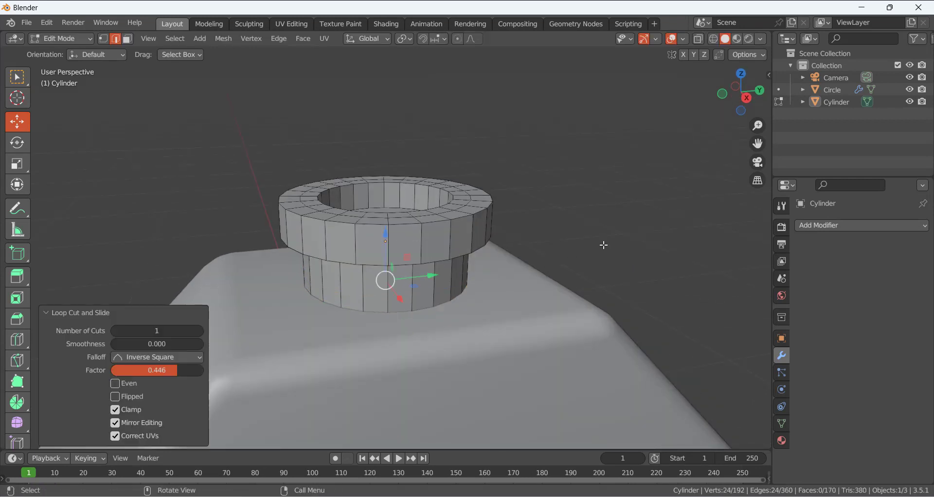
left_click(604, 244)
key("Tab")
left_click(420, 246)
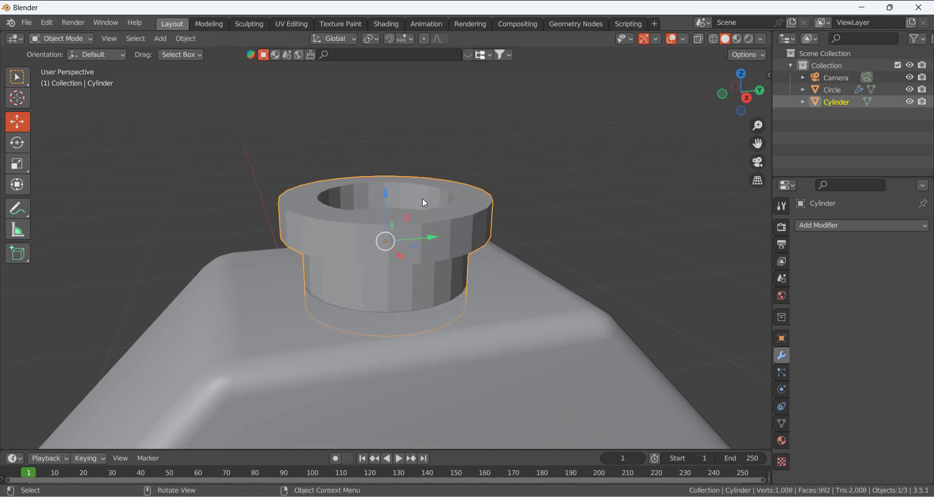
Add two loop cuts on the opening's inner wall, one near its floor and one near its upper edge.
key("Tab")
key("ctrl+r")
left_click(410, 194)
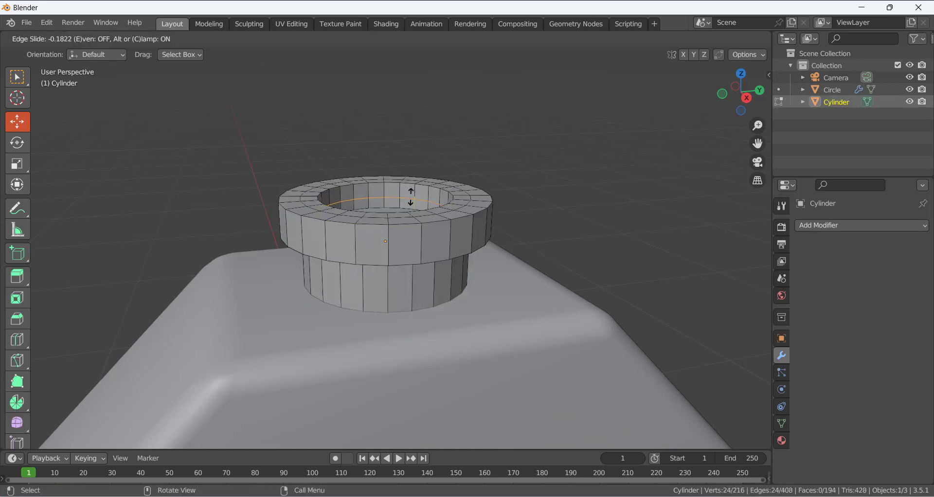
left_click(413, 200)
middle_click_drag(545, 170, 542, 182)
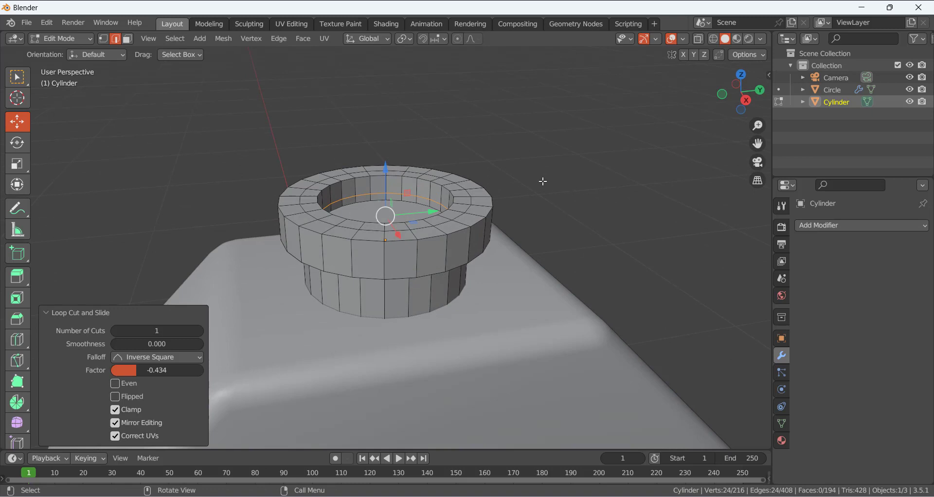
key("ctrl+r")
left_click(411, 197)
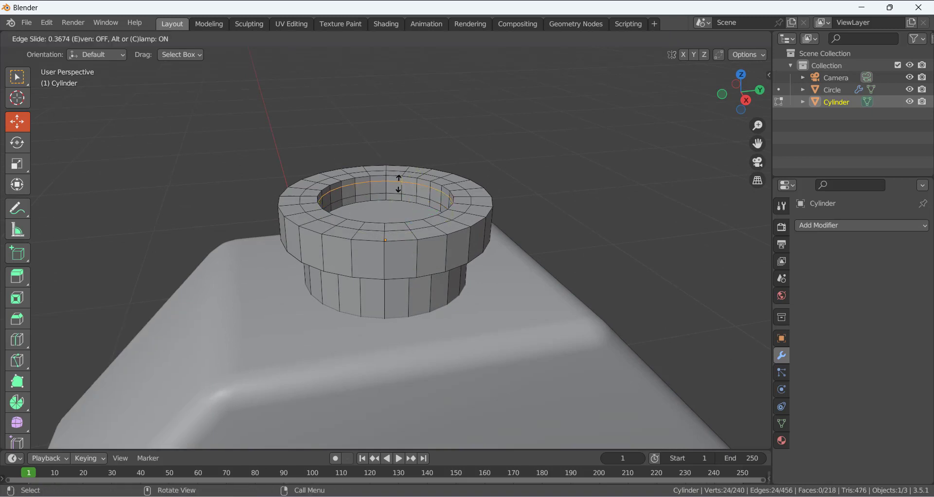
left_click(398, 186)
left_click(526, 146)
Inset the floor face inside the opening by about 0.035 m and return to Object Mode.
middle_click_drag(512, 172, 501, 197)
key("3")
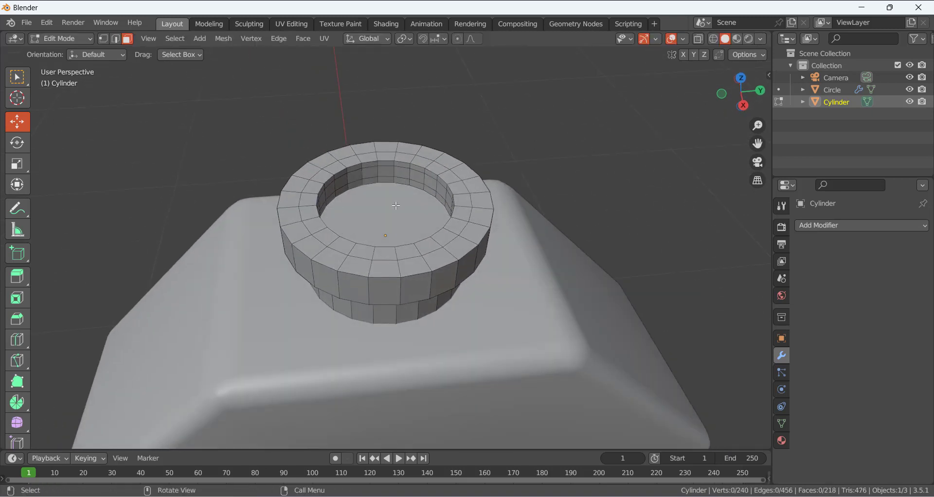
left_click(396, 206)
key("i")
left_click(623, 200)
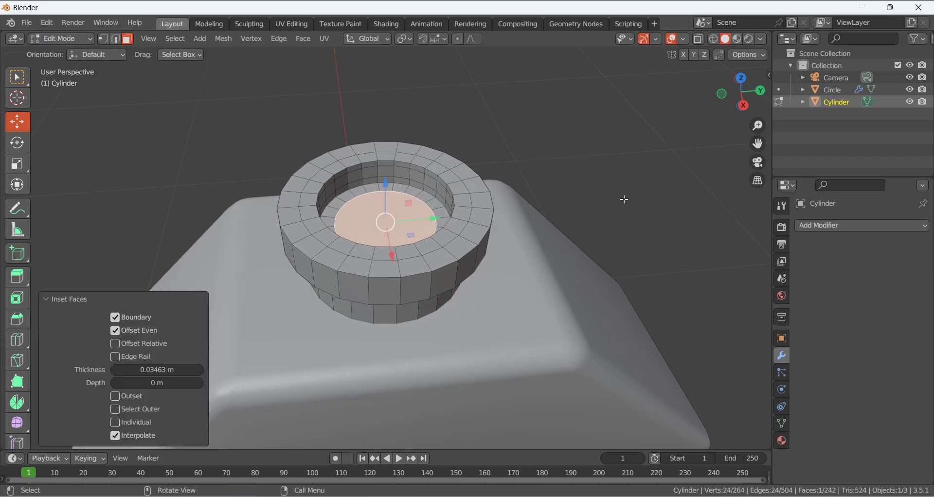
left_click(605, 210)
key("Tab")
mouse_move(579, 198)
middle_mouse_down()
mouse_move(575, 165)
mouse_move(573, 182)
middle_mouse_up()
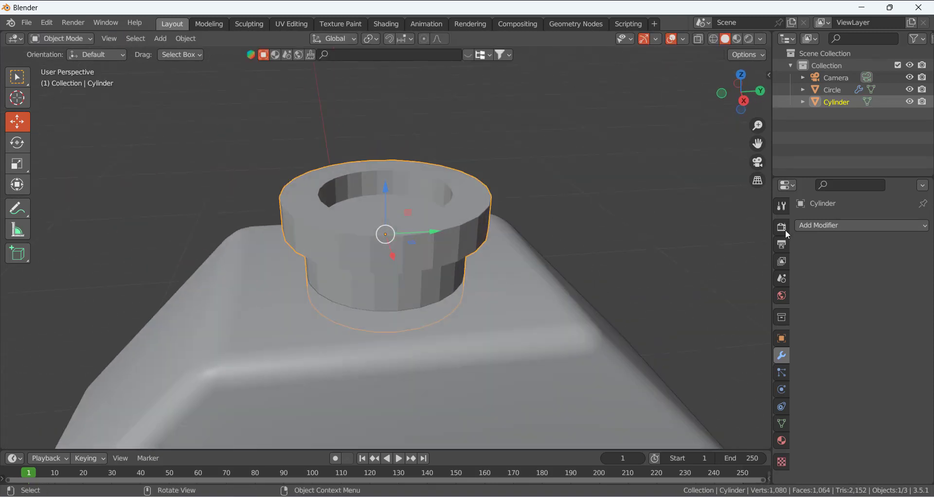
Add a Subdivision Surface modifier to the neck and a loop cut around its narrow part with a slide factor of about -0.593.
left_click(816, 225)
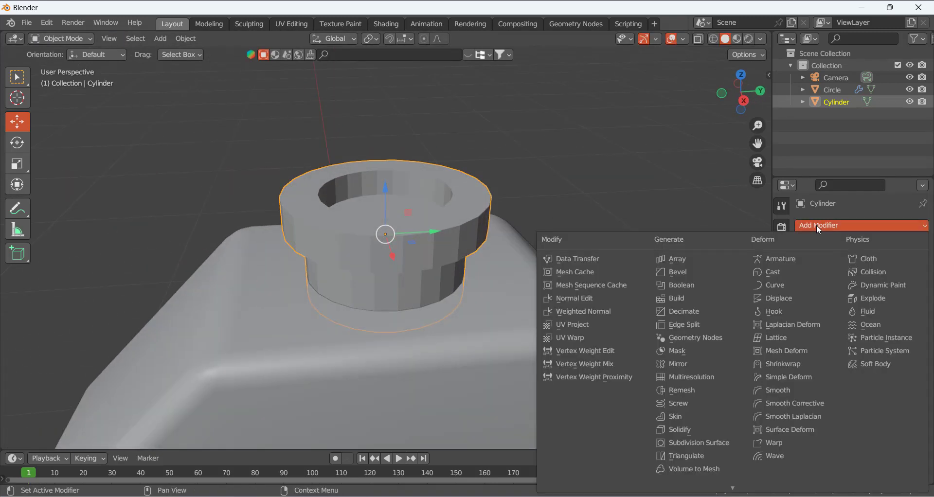
left_click(699, 444)
middle_click_drag(428, 241, 407, 257)
key("Tab")
key("ctrl+r")
left_click(407, 253)
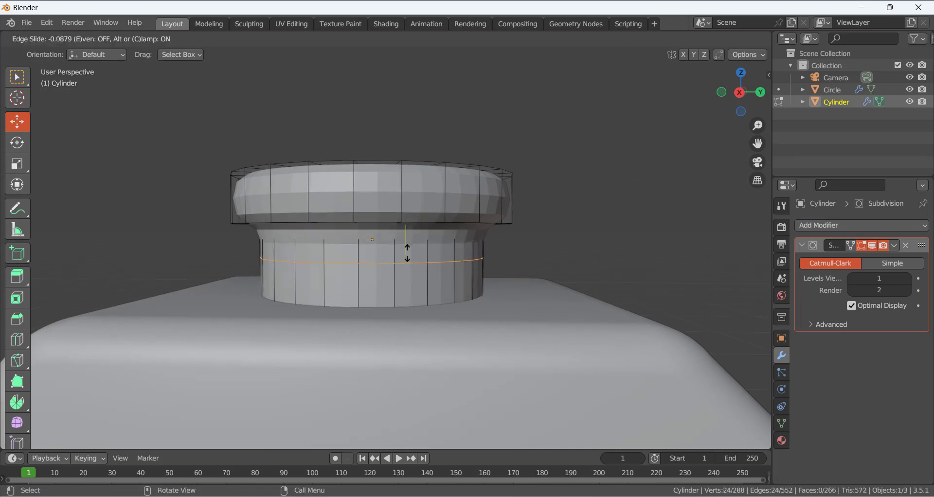
left_click(339, 267)
Add two loop cuts on the rim's underside, one close to the neck and one near the outer edge with a factor of about -0.294.
middle_click_drag(340, 267, 304, 189)
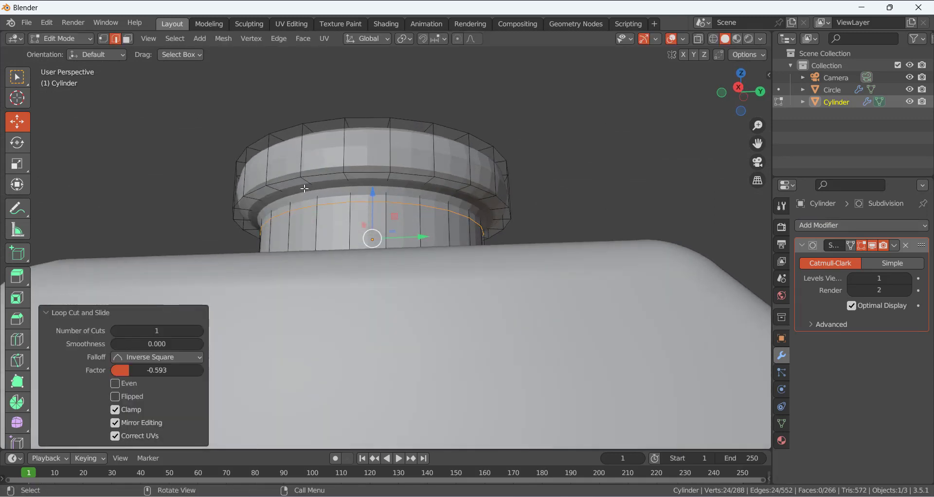
key("ctrl+r")
left_click(286, 189)
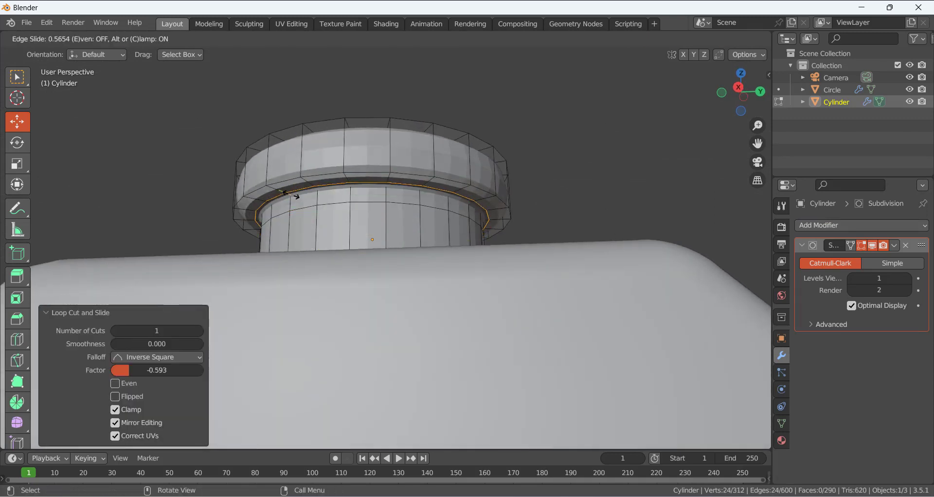
left_click(309, 195)
left_click(648, 161)
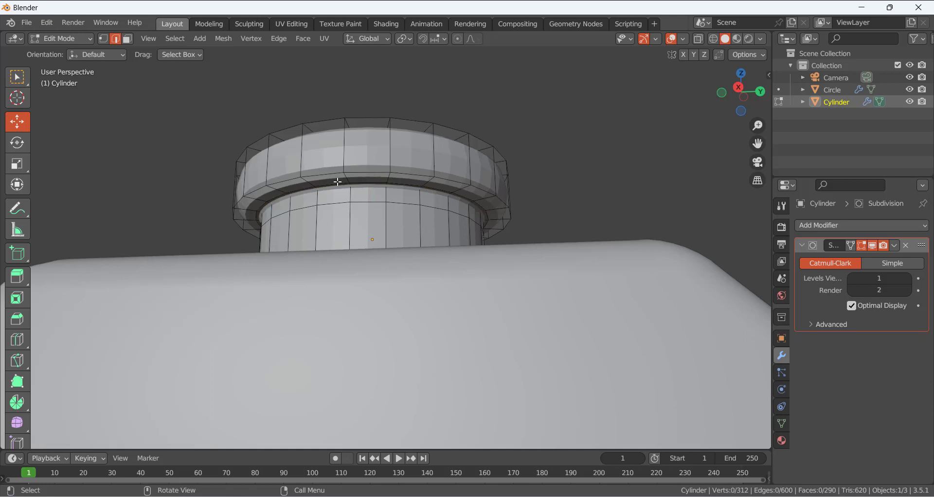
key("ctrl+r")
left_click(299, 183)
left_click(343, 125)
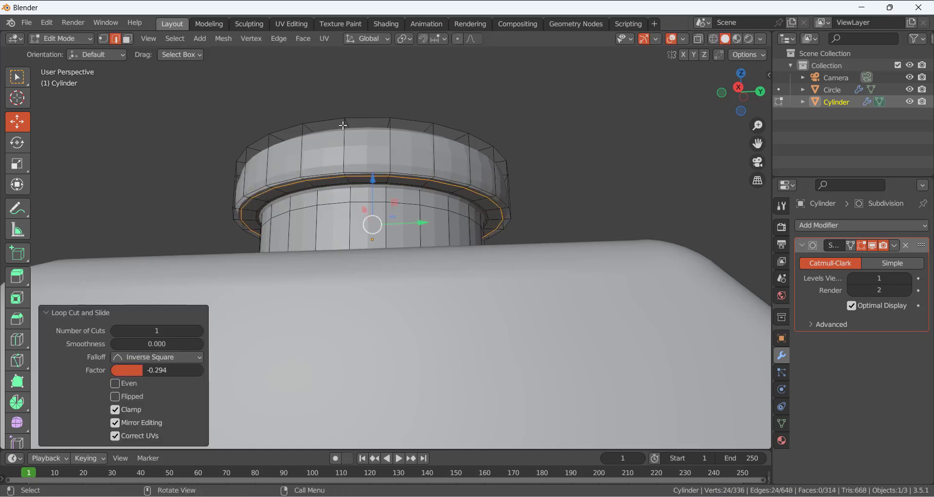
Add two evenly spaced loop cuts around the rim's outer wall.
middle_click_drag(343, 124, 349, 240)
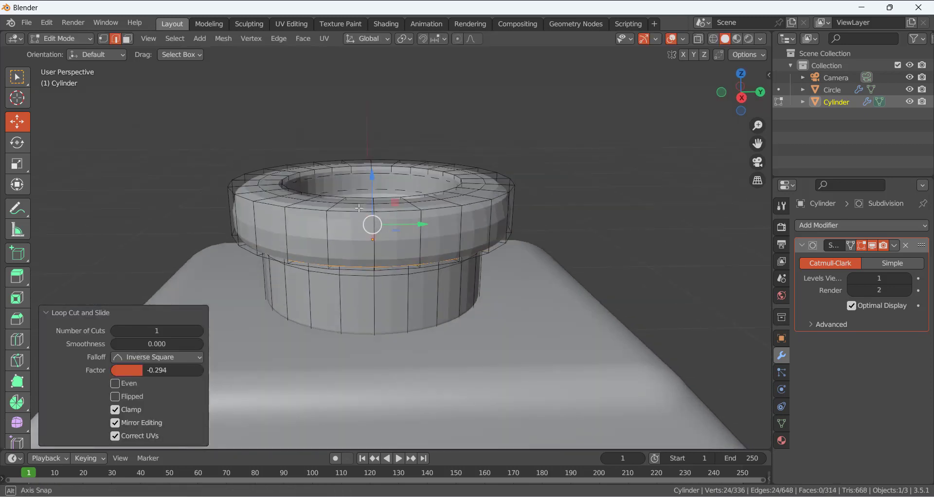
key("ctrl+r")
scroll(349, 240, "up", 1)
left_click(349, 239)
right_click(349, 239)
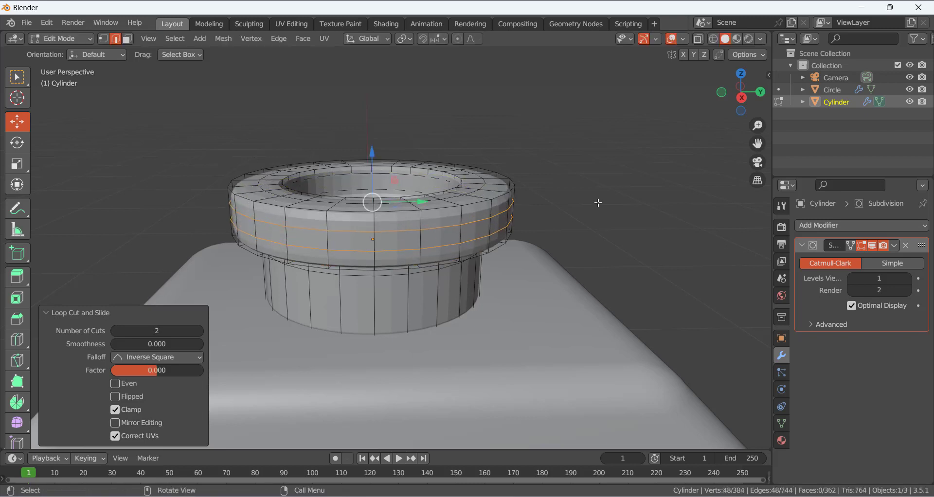
Return to Object Mode and shade the neck smooth.
key("Tab")
right_click(416, 202)
left_click(416, 202)
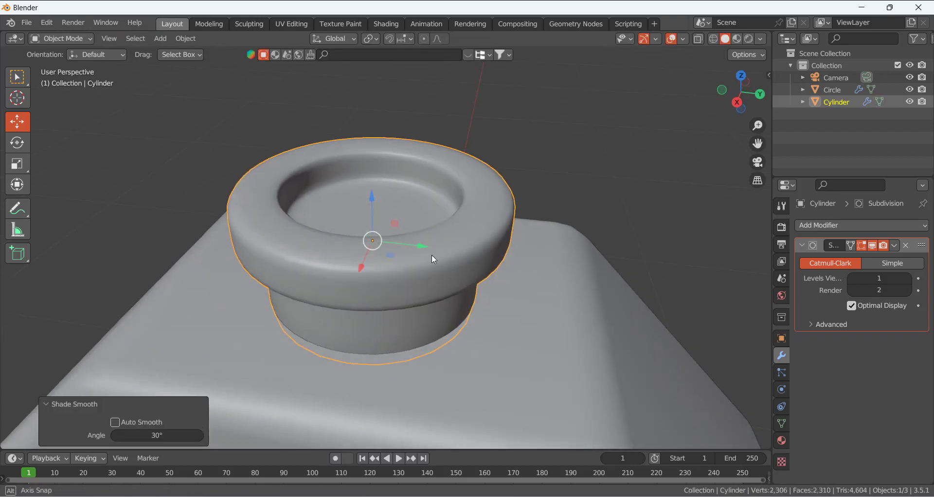
Examine the smoothed neck and the whole bottle from several angles and distances.
middle_click_drag(431, 255, 515, 225)
scroll(554, 190, "down", 5)
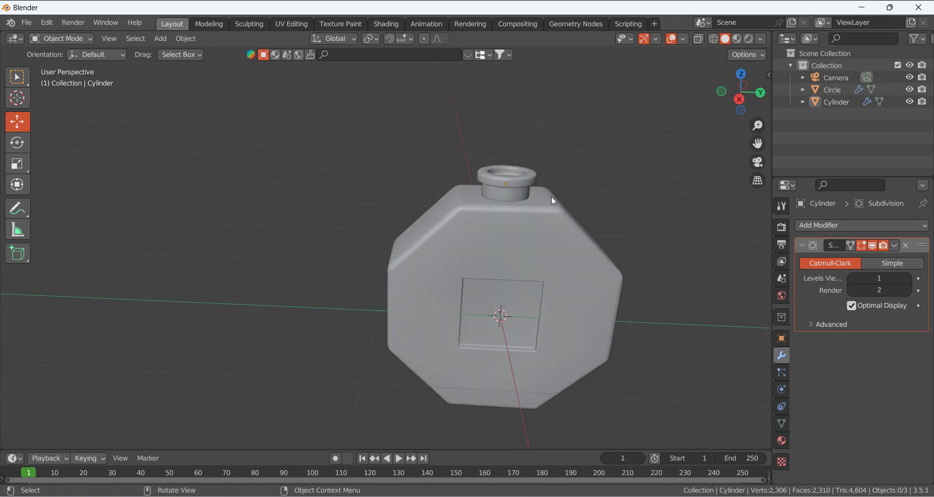
mouse_move(552, 208)
middle_mouse_down()
mouse_move(483, 131)
mouse_move(554, 215)
middle_mouse_up()
scroll(559, 160, "up", 5)
scroll(558, 165, "down", 5)
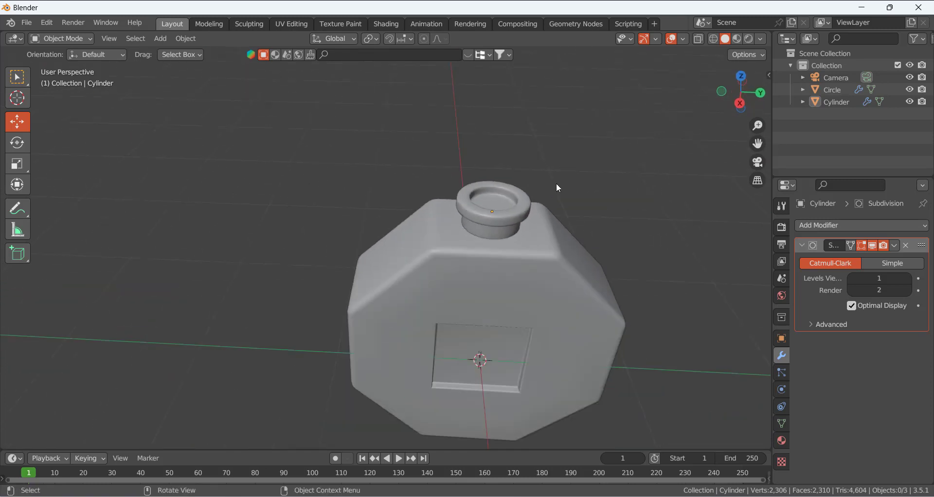
middle_click_drag(556, 183, 505, 198)
scroll(375, 204, "up", 5)
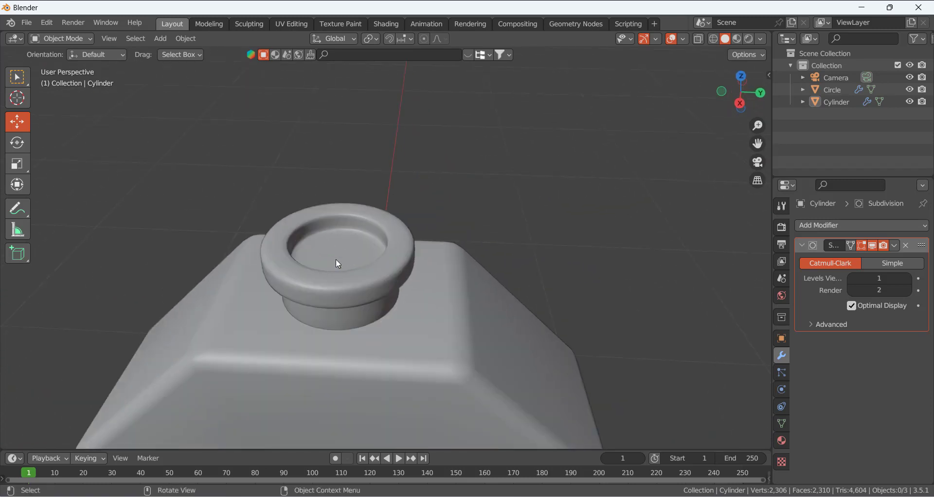
middle_click_drag(416, 226, 432, 196)
Snap the 3D cursor to the centre of the opening's inner upper edge loop, then return to Object Mode.
left_click(432, 212)
key("Tab")
scroll(432, 212, "up", 4)
scroll(432, 196, "up", 5)
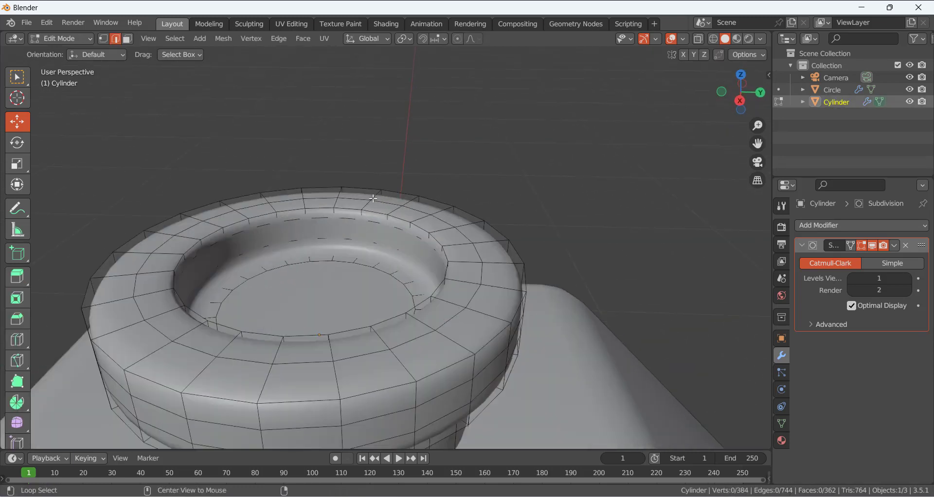
left_click(353, 208, "alt")
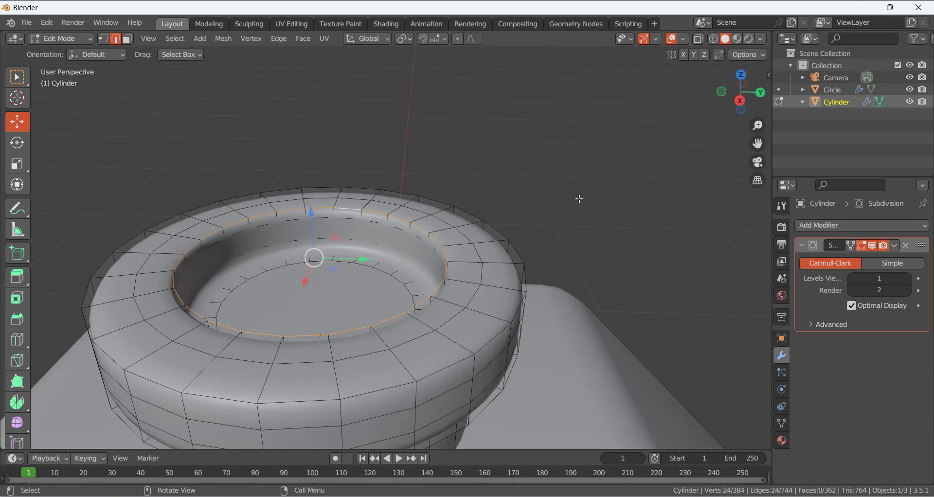
key("shift+s")
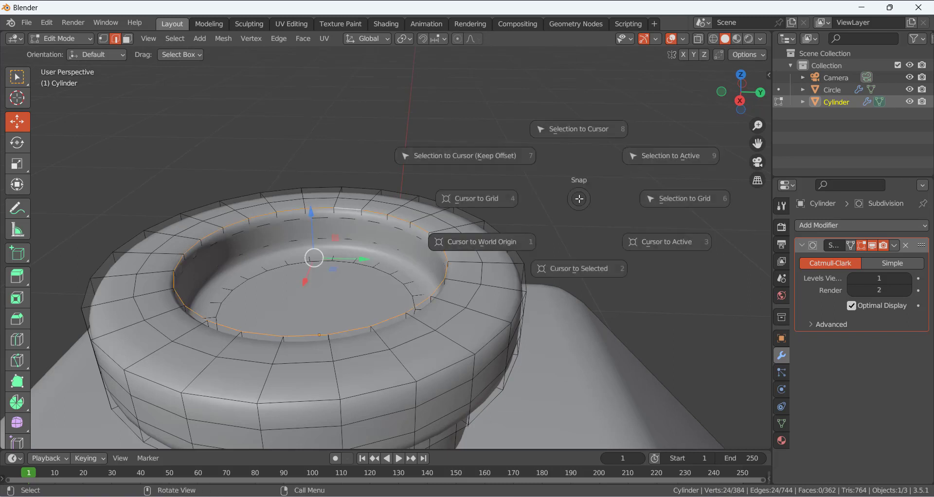
left_click(568, 273)
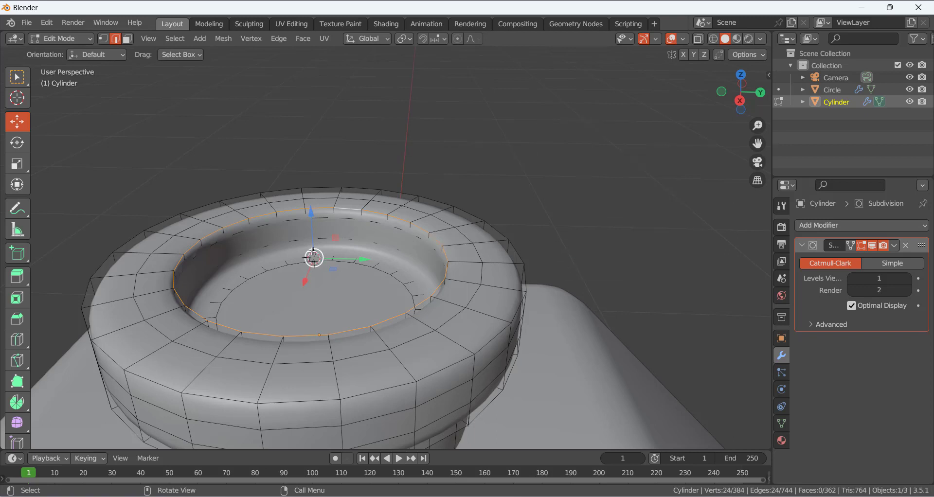
key("Tab")
left_click(527, 161)
Add a cube at the 3D cursor and scale it down to about 0.18 of its size.
scroll(527, 162, "down", 6)
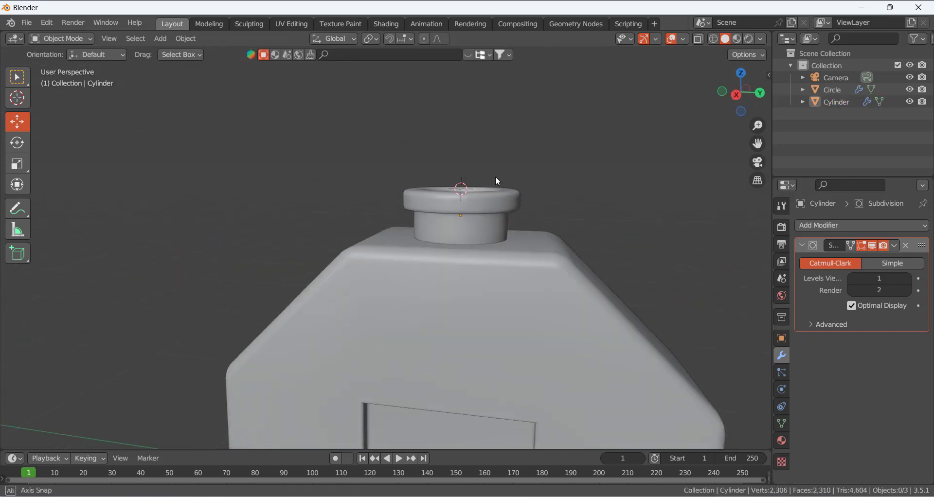
middle_click_drag(495, 177, 563, 169)
key("shift+a")
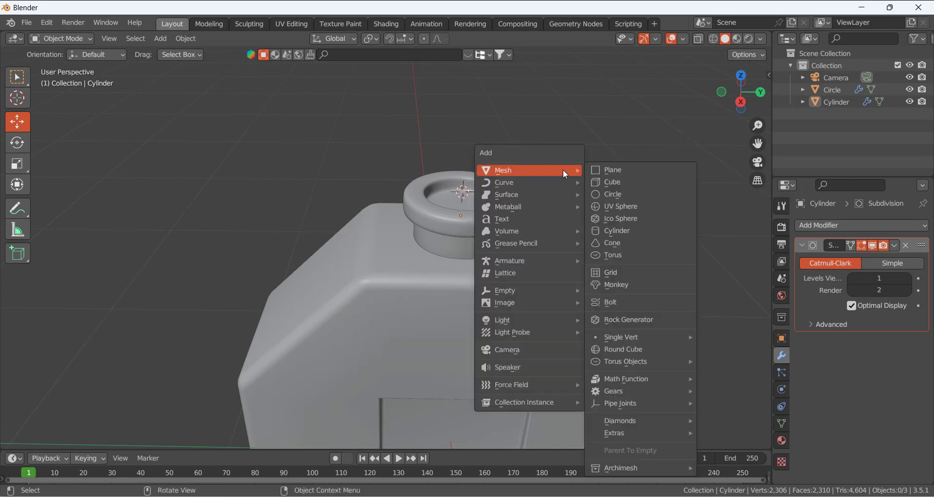
mouse_move(562, 169)
left_click(623, 182)
scroll(495, 200, "down", 5)
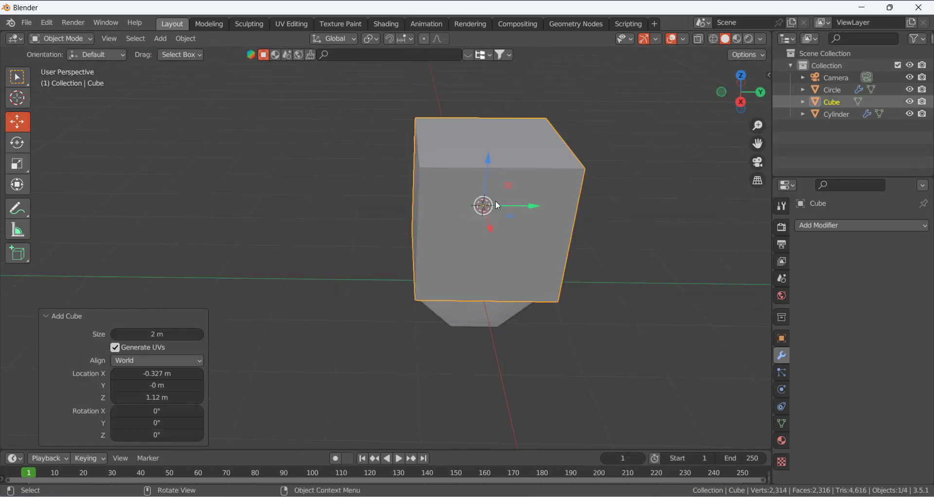
scroll(535, 185, "up", 4)
scroll(535, 185, "down", 1)
key("s")
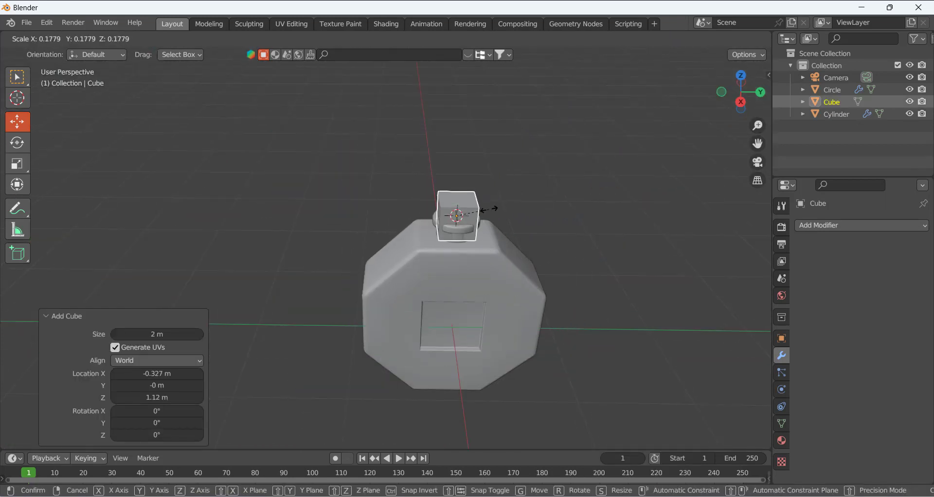
left_click(484, 194)
Raise the cube by about 0.177 m along Z and enlarge it slightly to cover the neck.
scroll(487, 191, "up", 3)
left_click_drag(385, 233, 385, 178)
key("s")
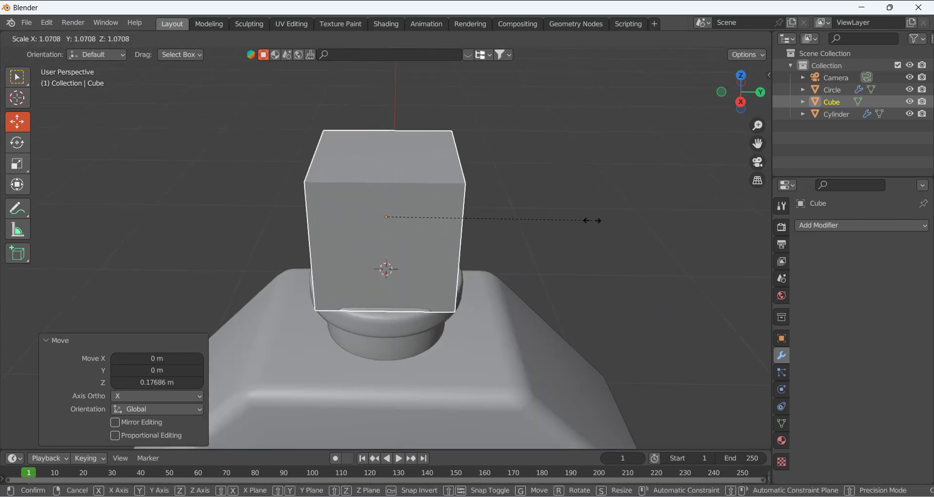
left_click(640, 225)
middle_click_drag(639, 224, 462, 210)
Raise the cube by about 0.051 m, scale it by about 1.10, and fine-tune its size over the rim.
left_click_drag(389, 173, 386, 155)
middle_click_drag(386, 156, 424, 171)
key("s")
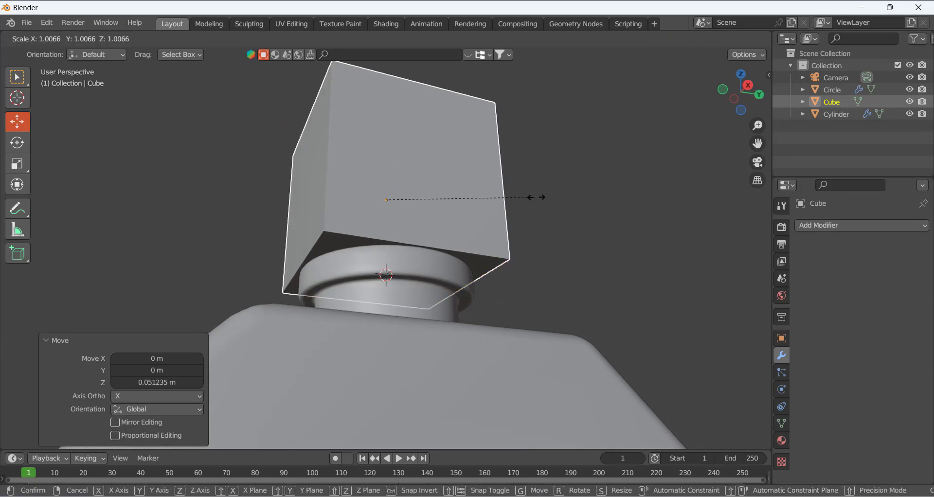
left_click(550, 198)
mouse_move(452, 294)
middle_mouse_down()
mouse_move(468, 360)
mouse_move(462, 297)
middle_mouse_up()
key("s")
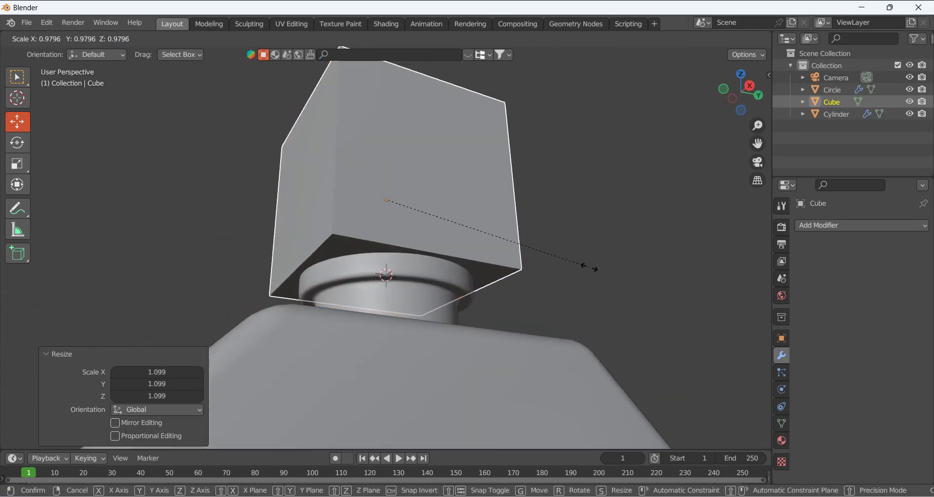
left_click(587, 265)
In Edit Mode, lower the cube's top face by about 0.183 m along Z to flatten the cap.
middle_click_drag(475, 236, 501, 298)
key("Tab")
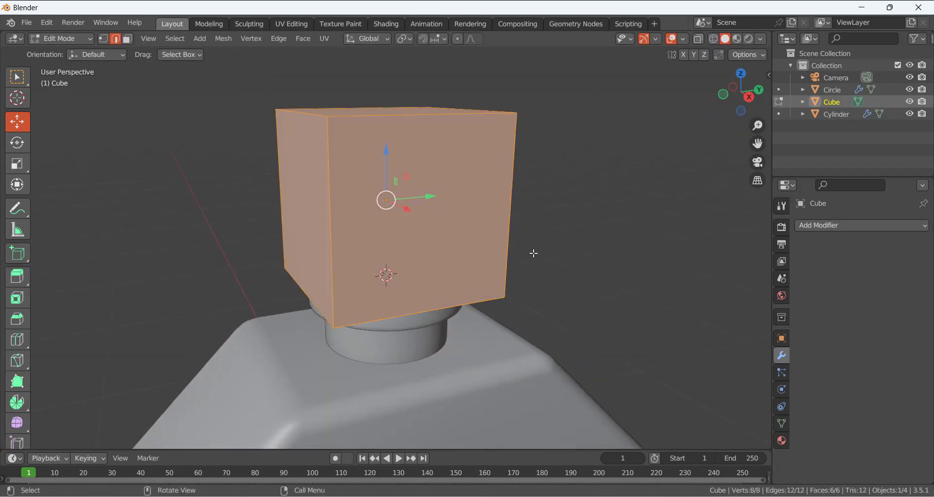
left_click(570, 210)
middle_click_drag(569, 210, 541, 192)
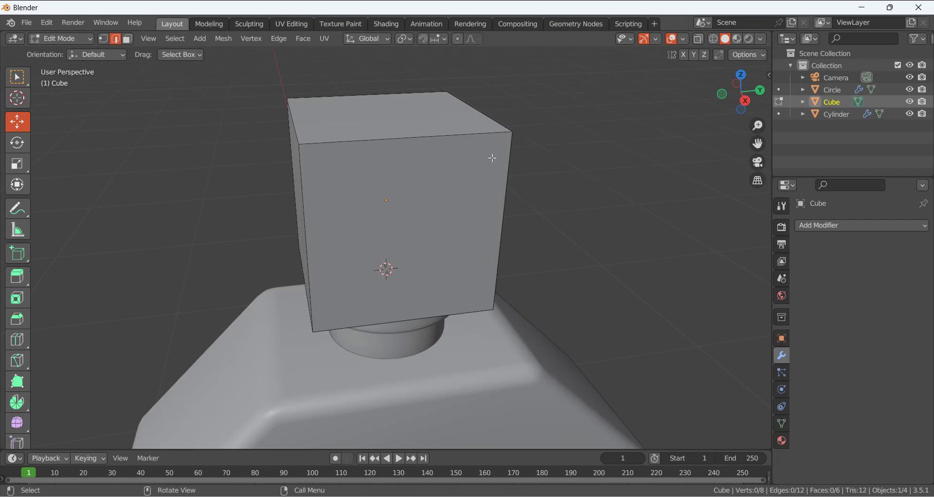
key("3")
left_click(443, 113)
left_click_drag(390, 64, 396, 111)
middle_click_drag(396, 111, 377, 130)
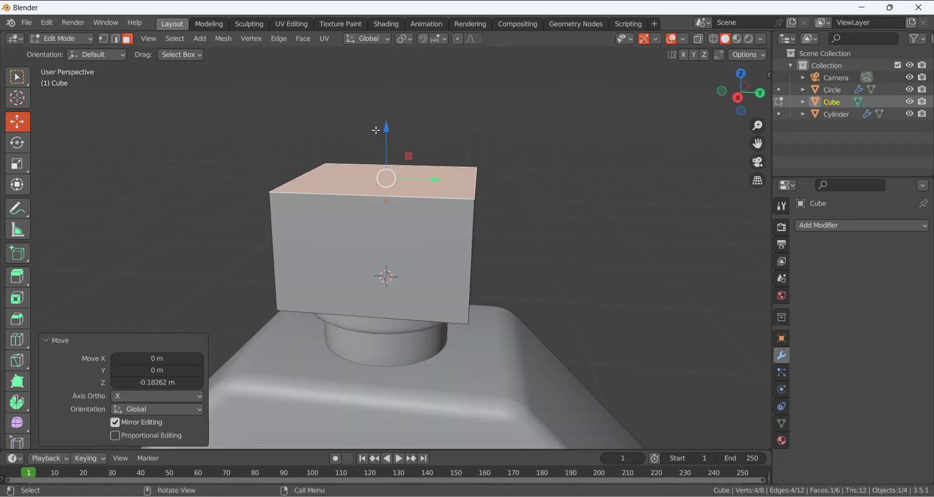
Raise the cap's top face by about 0.063 m along Z and check the cap's proportions against the bottle.
left_click_drag(376, 130, 545, 188)
middle_click_drag(545, 188, 470, 164)
left_click_drag(470, 146, 471, 136)
middle_click_drag(547, 195, 559, 167)
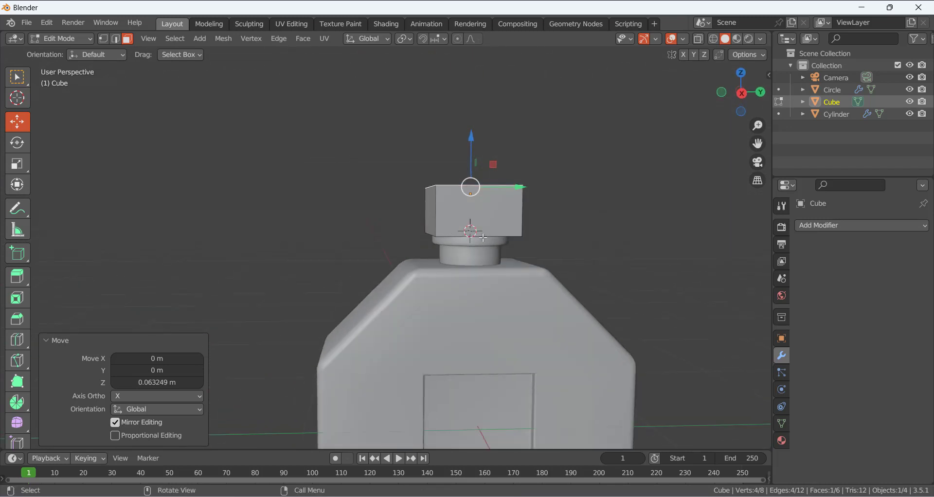
scroll(555, 209, "up", 8)
scroll(471, 189, "down", 6)
middle_click_drag(416, 229, 414, 253)
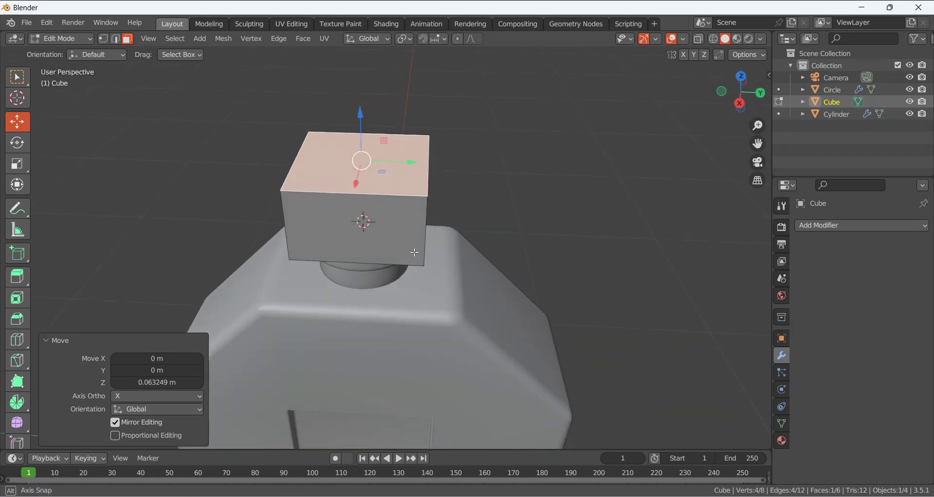
Return to Object Mode and apply the cap cube's scale.
key("Tab")
left_click(504, 179)
mouse_move(424, 205)
middle_mouse_down()
mouse_move(417, 134)
mouse_move(436, 117)
mouse_move(439, 183)
mouse_move(431, 197)
middle_mouse_up()
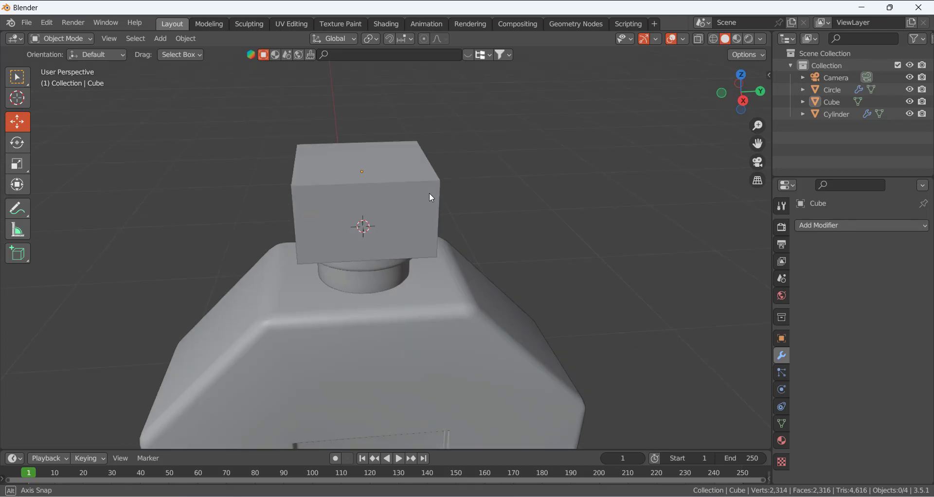
left_click(427, 218)
key("ctrl+a")
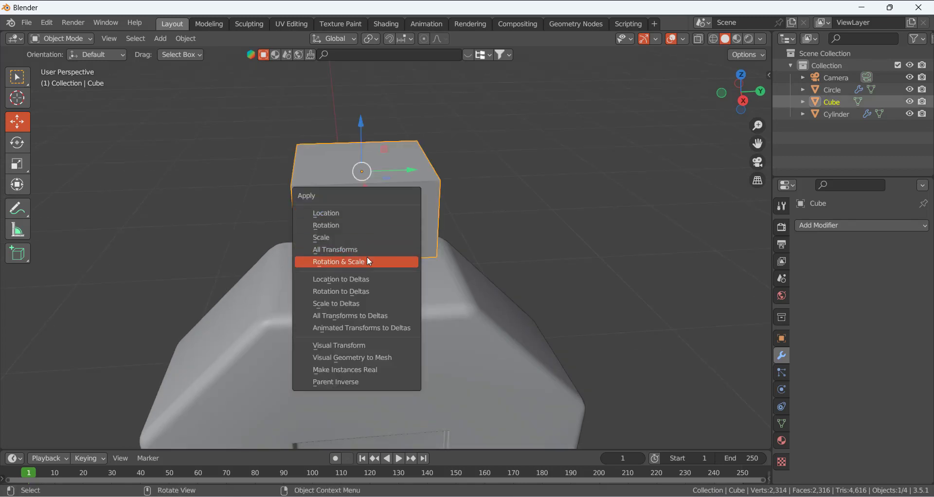
left_click(355, 238)
left_click(498, 194)
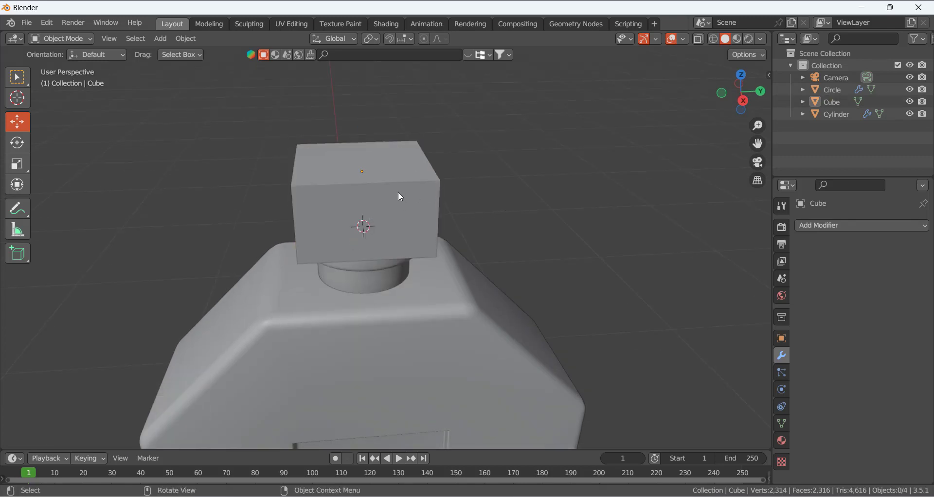
Set the cap cube's origin to its geometry.
left_click(398, 193)
right_click(398, 193)
mouse_move(393, 248)
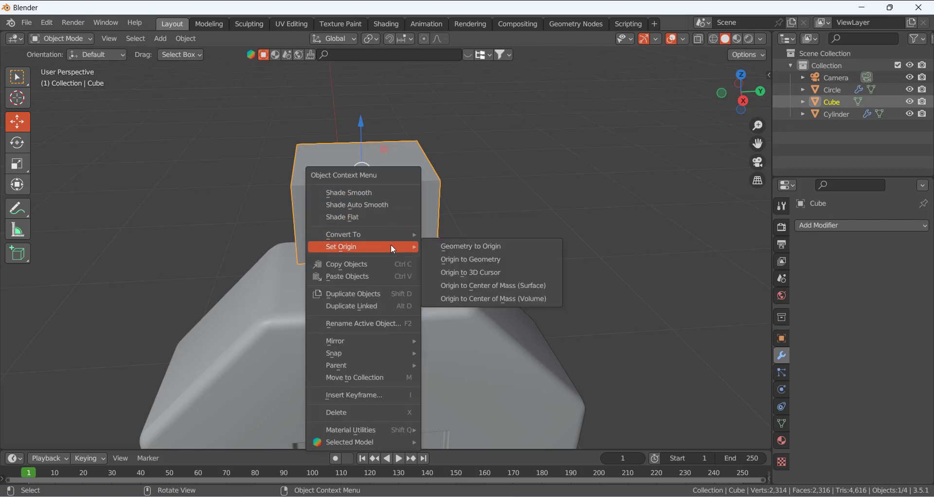
left_click(457, 259)
left_click(512, 189)
Add a 24-vertex cylinder of radius 0.22 m and depth 0.29 m at the 3D cursor and scale it up about 11.5 times.
middle_click_drag(512, 188, 551, 288)
key("shift+a")
mouse_move(534, 259)
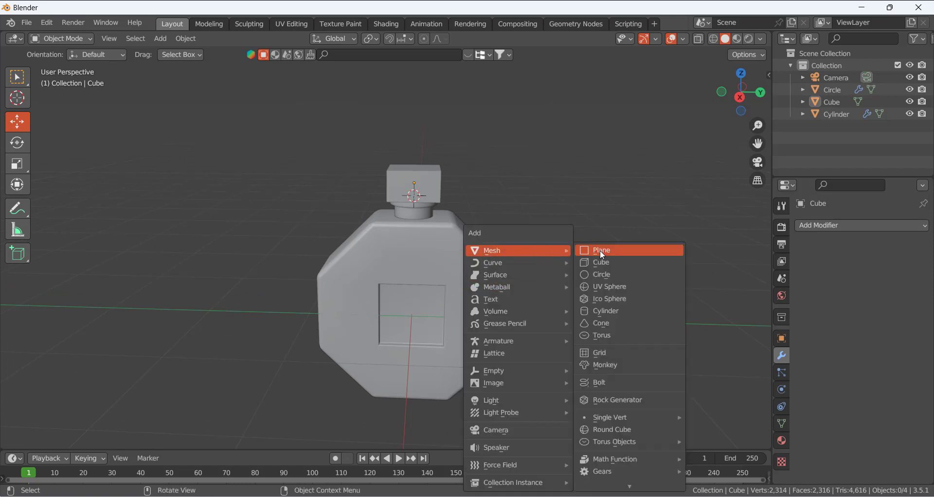
left_click(615, 311)
scroll(521, 193, "down", 5)
key("s")
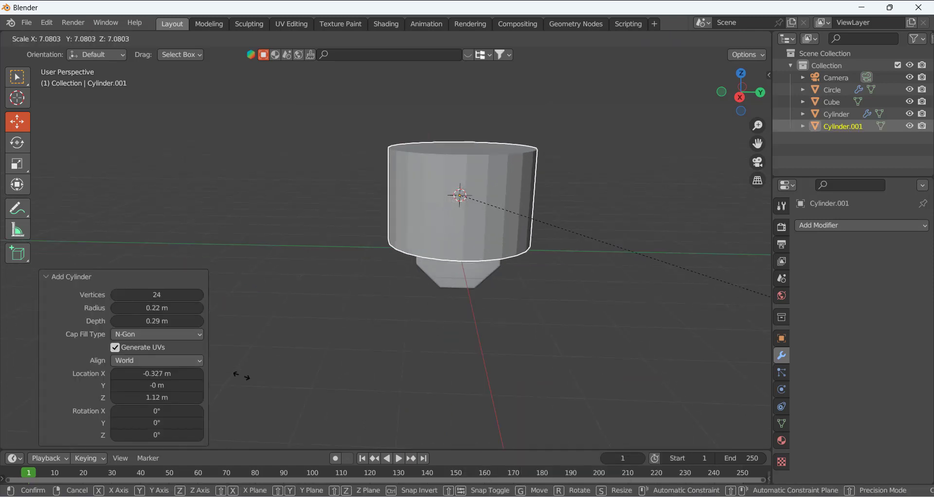
left_click(617, 377)
scroll(533, 343, "down", 5)
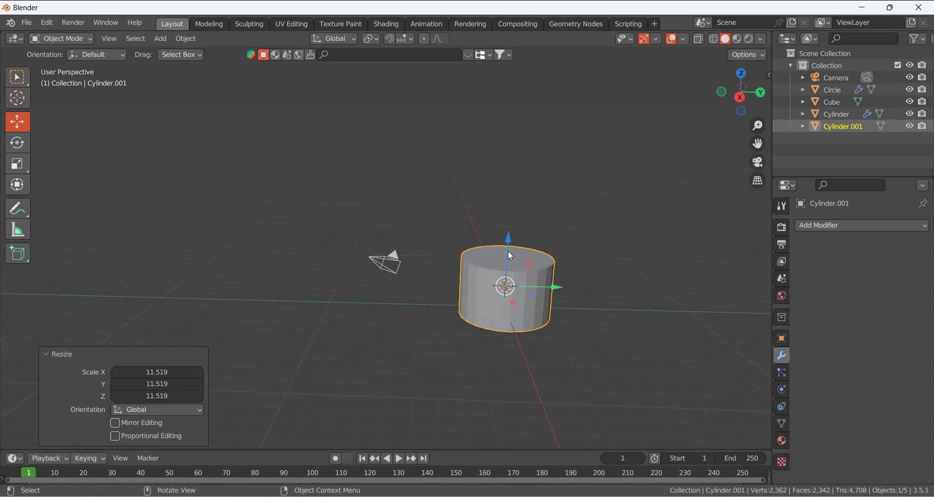
Lower the large cylinder along Z until its top sits just beneath the bottle's base.
left_click_drag(508, 246, 525, 302)
left_click(631, 322)
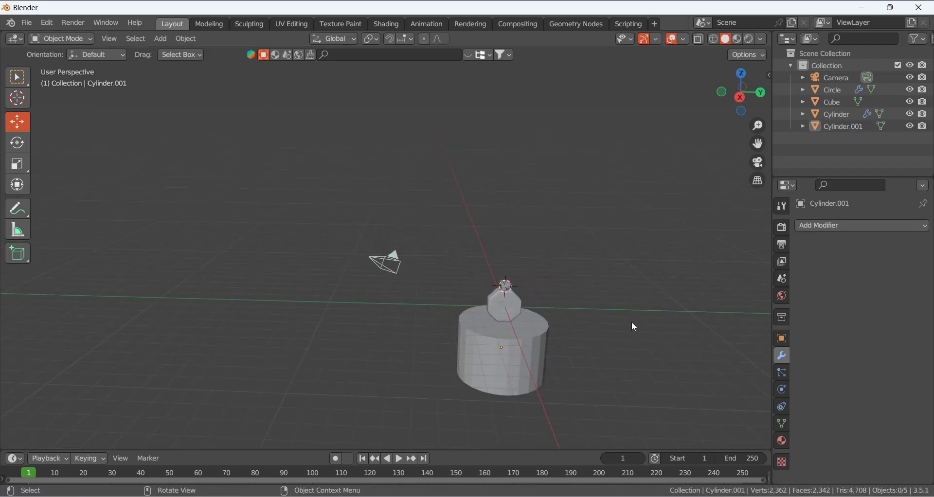
key("KP_1")
scroll(396, 319, "up", 5)
left_click(381, 263)
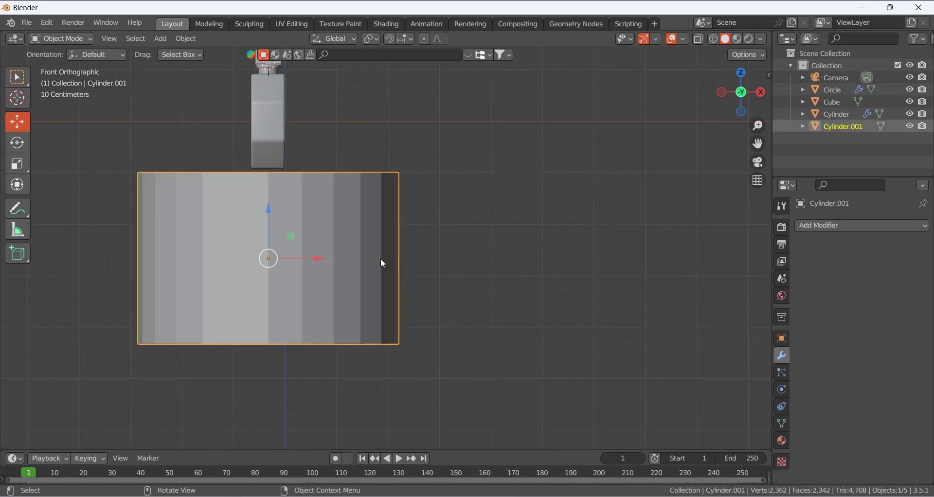
Raise the bottle, neck, cap and cylinder together by about 4.38 m along Z.
scroll(409, 283, "down", 3)
key("b")
left_click_drag(384, 278, 505, 408)
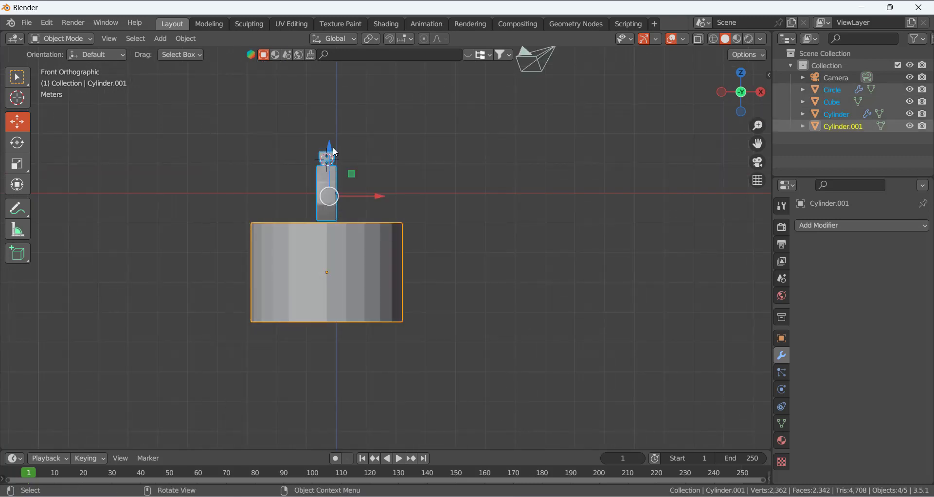
left_click_drag(333, 147, 342, 412)
scroll(471, 202, "down", 4)
middle_click_drag(439, 183, 376, 232)
scroll(470, 93, "up", 4)
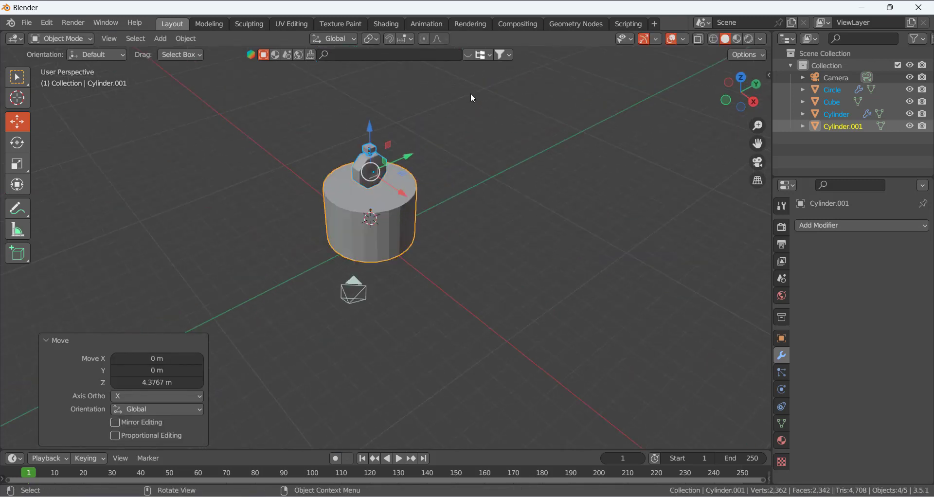
Narrow the large cylinder by scaling it about 0.585 in X and Y while keeping its height.
left_click(431, 249)
middle_click_drag(431, 249, 388, 296)
left_click(373, 271)
key("s")
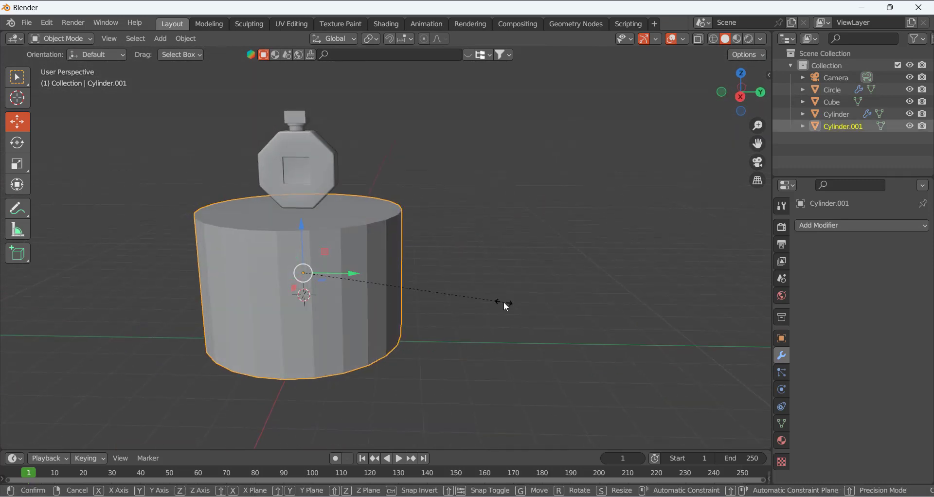
key("shift+z")
left_click(440, 295)
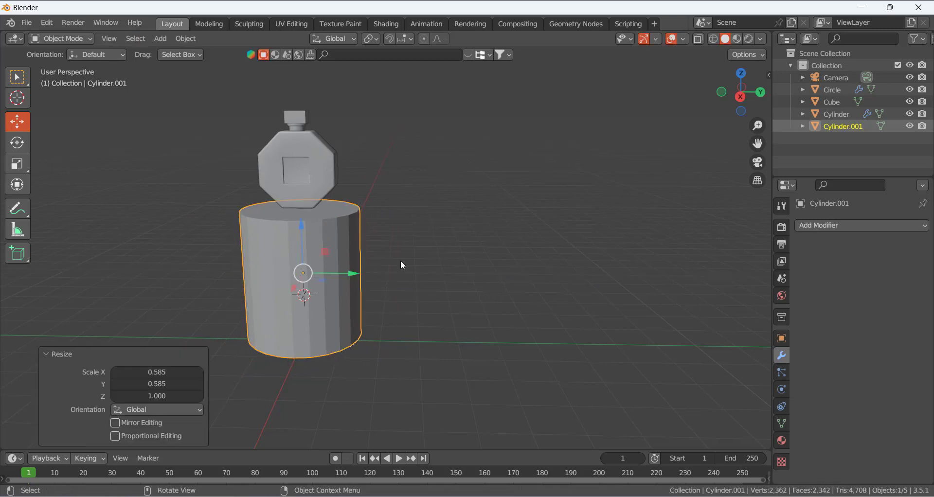
middle_click_drag(403, 261, 413, 308)
left_click(435, 272)
Add a mesh plane and position it along Z just under the cylinder's base.
scroll(387, 332, "down", 3)
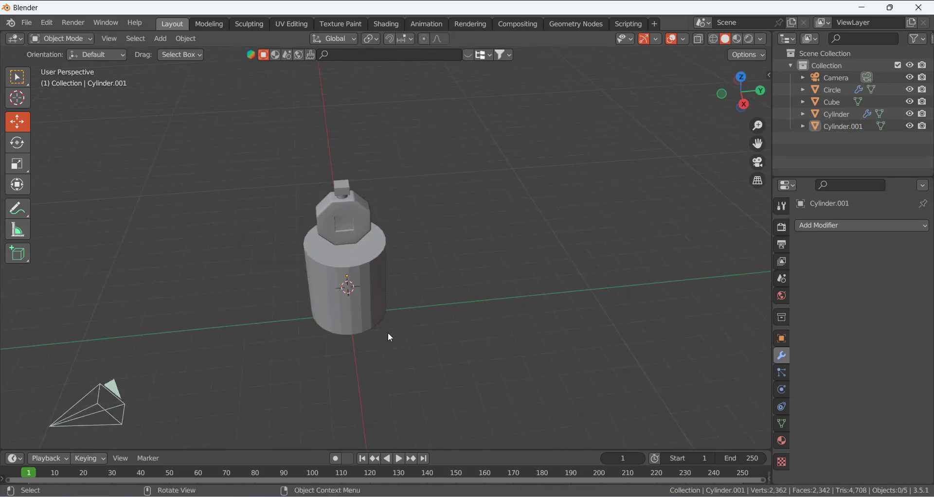
key("shift+a")
mouse_move(396, 249)
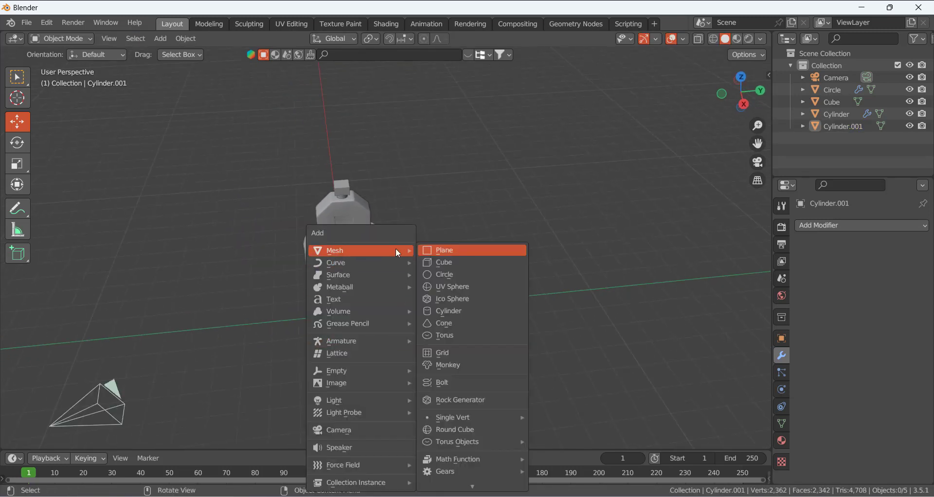
left_click(445, 251)
left_click_drag(346, 247, 361, 300)
key("KP_1")
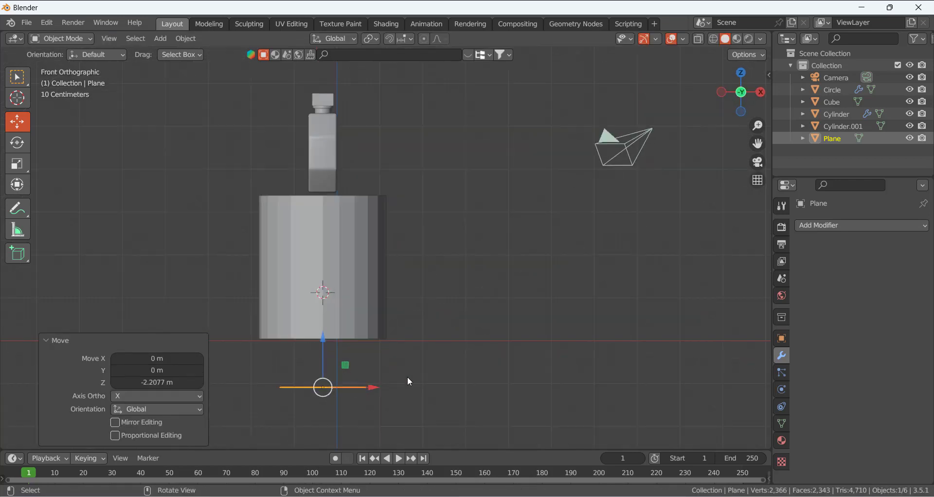
left_click_drag(324, 342, 320, 291)
Scale the plane up about 8.39 times to form a wide floor around the cylinder.
key("s")
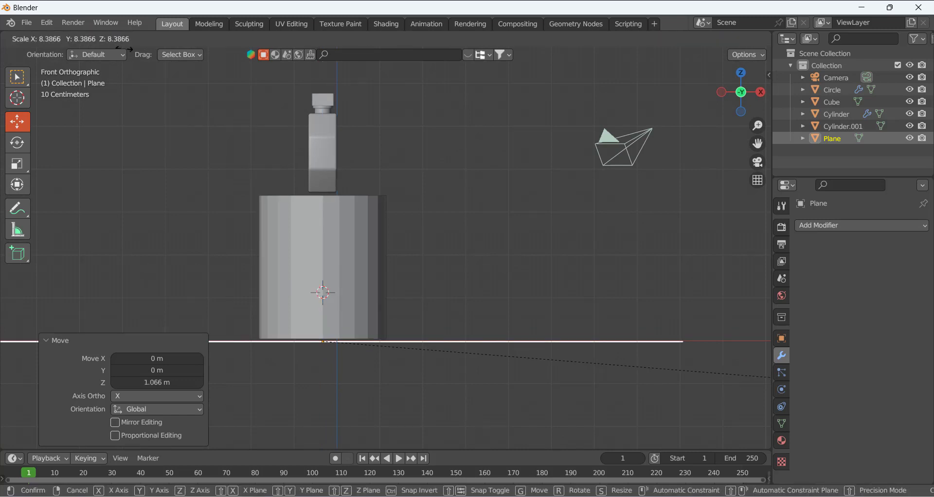
key("Return")
scroll(463, 165, "down", 3)
middle_click_drag(466, 180, 386, 223)
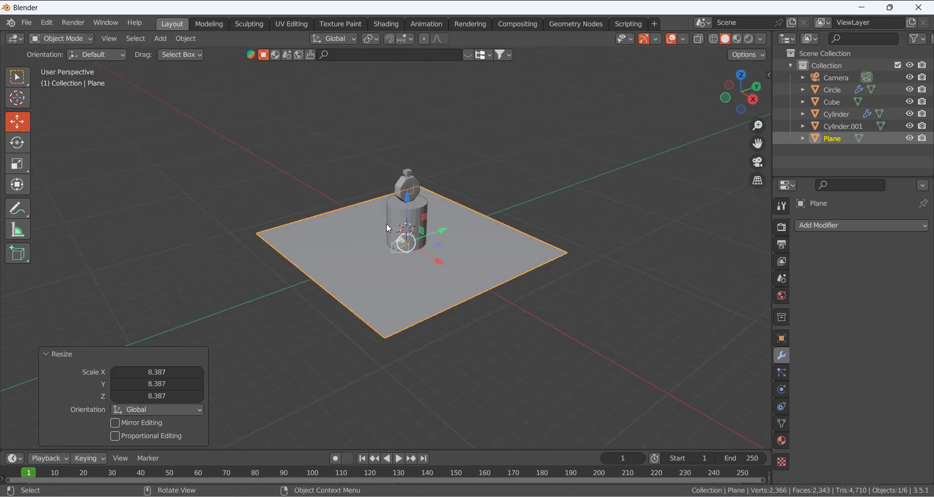
scroll(431, 166, "up", 3)
middle_click_drag(430, 166, 381, 179)
left_click(378, 107)
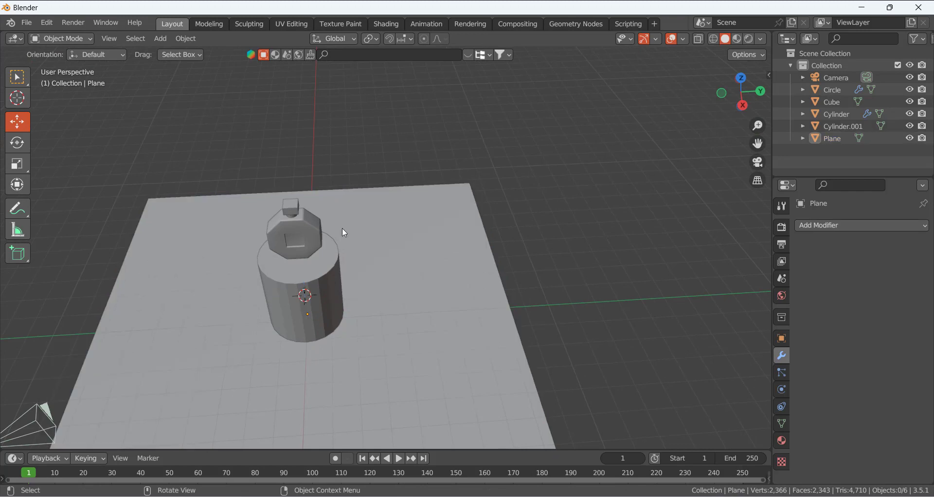
Add a Subdivision Surface modifier to the large cylinder.
scroll(389, 194, "up", 2)
scroll(402, 188, "down", 4)
scroll(374, 214, "down", 2)
scroll(409, 192, "up", 4)
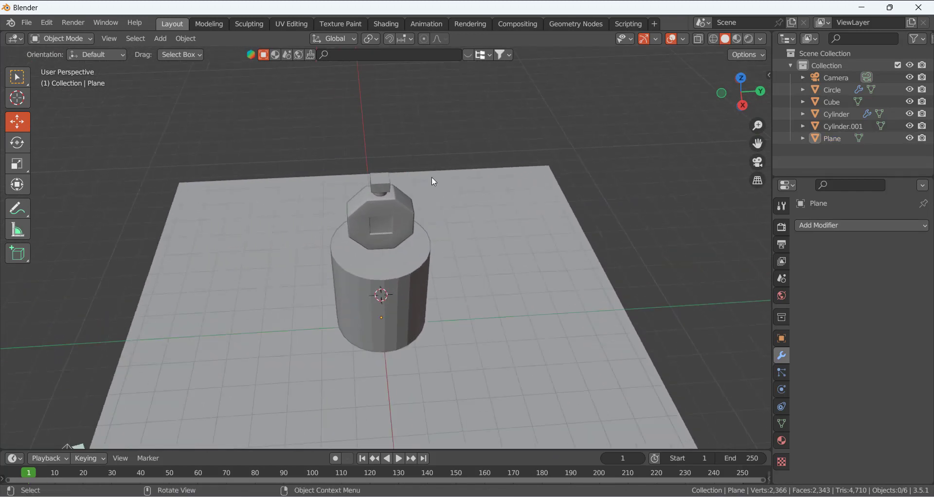
left_click(423, 280)
left_click(815, 225)
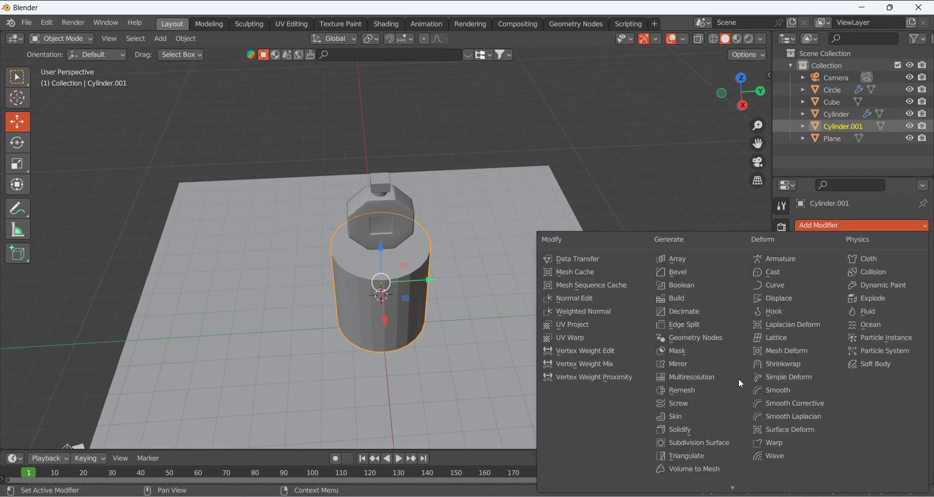
left_click(721, 445)
scroll(416, 308, "up", 2)
In Edit Mode, inset the large cylinder's top face slightly to tighten its upper rim.
key("Tab")
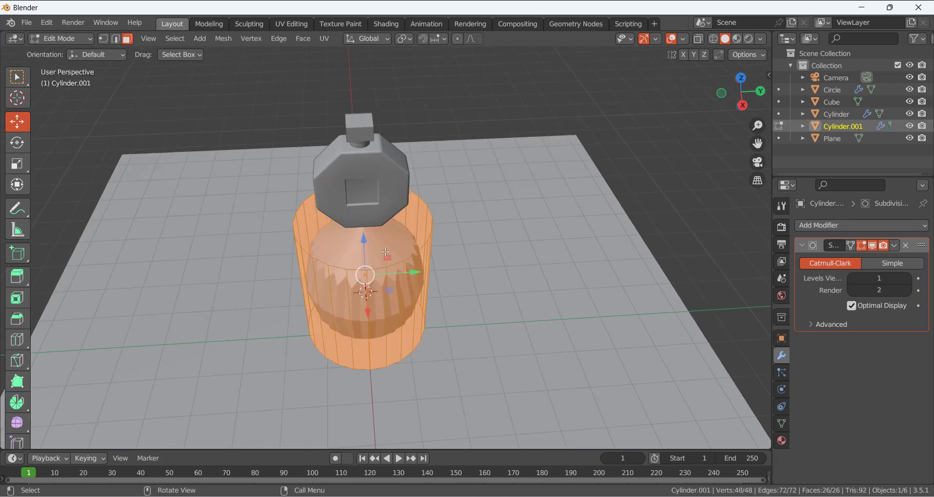
left_click(382, 246)
key("i")
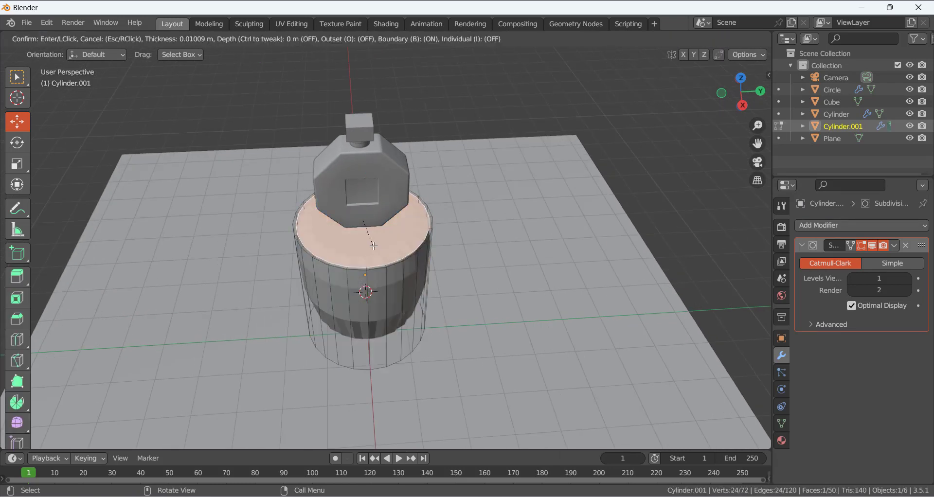
left_click(379, 244)
left_click(421, 360)
Inset the cylinder's bottom face by about 0.032 m, using X-ray display to select it.
middle_click_drag(422, 360, 420, 274)
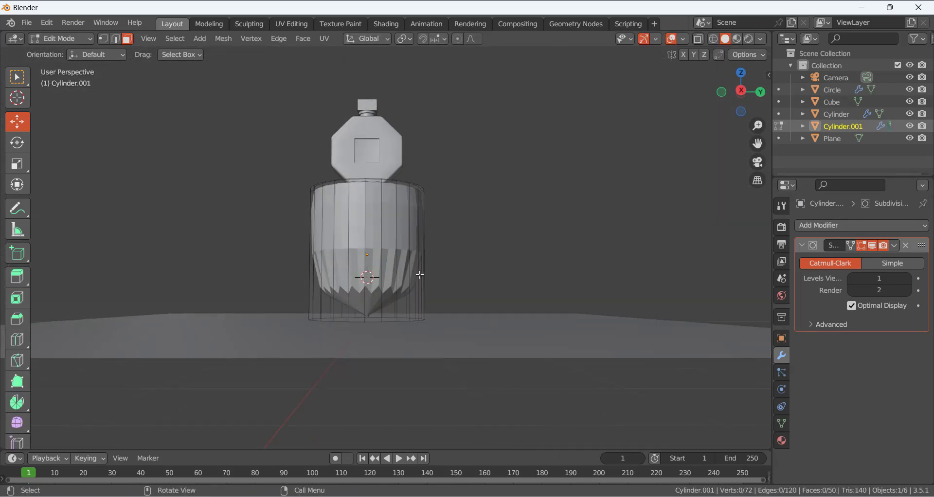
middle_click_drag(456, 332, 414, 363)
left_click(367, 324)
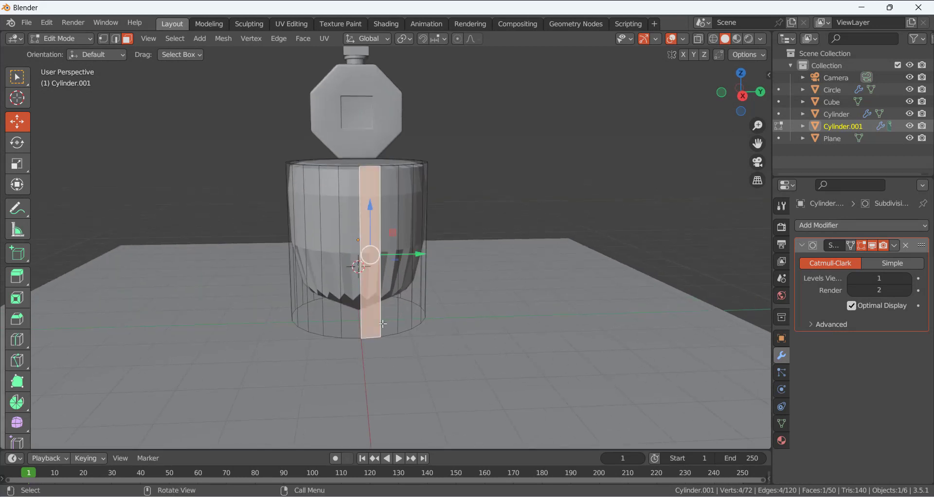
left_click(698, 39)
left_click(512, 293)
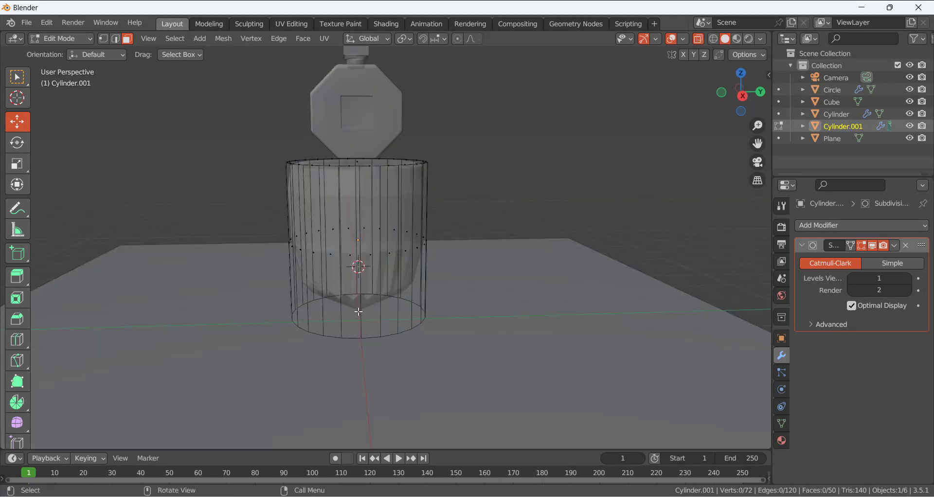
left_click(359, 312)
key("i")
left_click(559, 258)
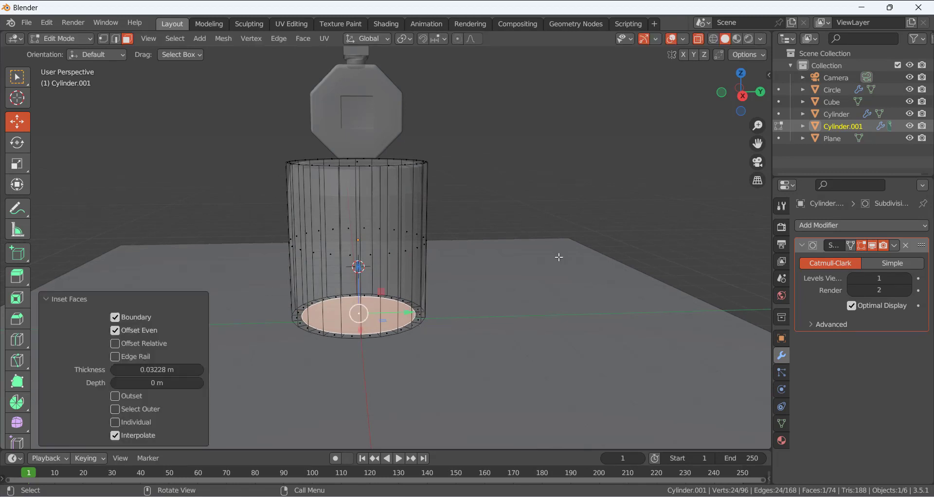
left_click(699, 38)
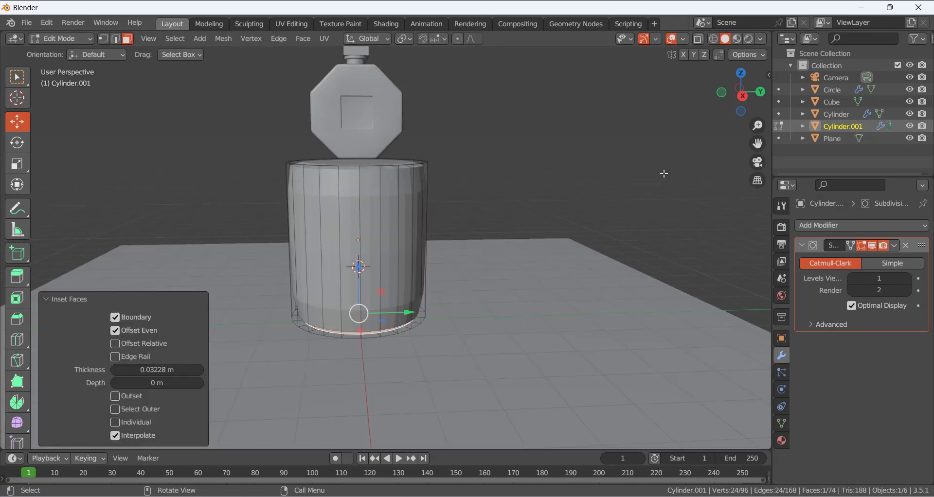
Add two centred horizontal loop cuts around the cylinder and scale them apart about 2.26 times along Z.
key("ctrl+r")
scroll(374, 242, "up", 1)
left_click(374, 242)
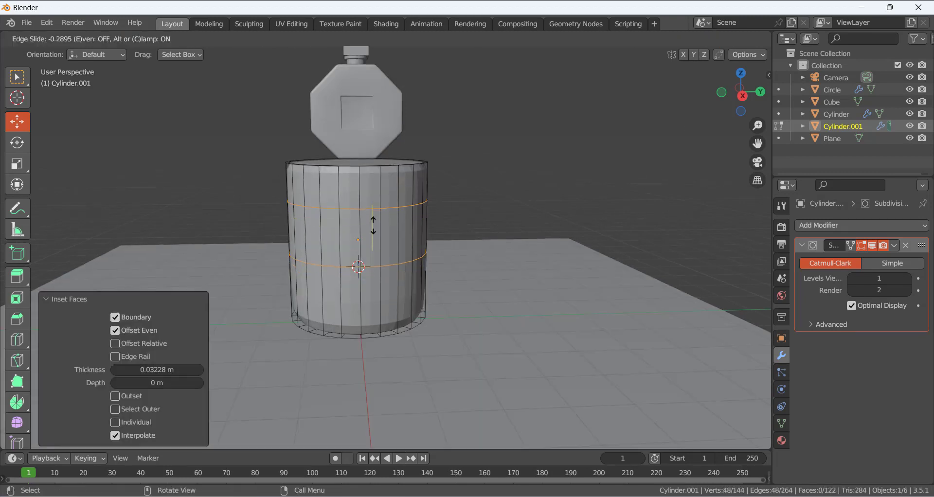
right_click(497, 226)
key("s")
key("z")
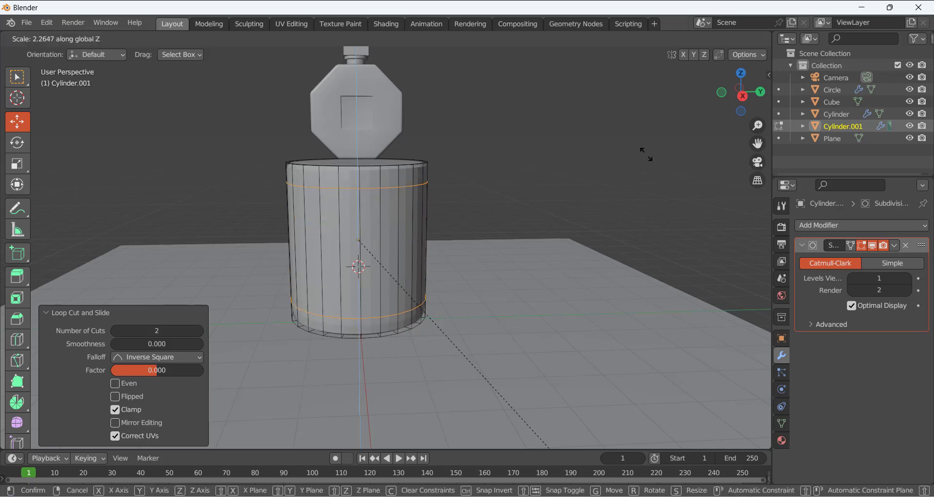
left_click(646, 154)
Return to Object Mode, shade the cylinder smooth and set its subdivision viewport level to 2.
key("Tab")
middle_click_drag(487, 139, 410, 220)
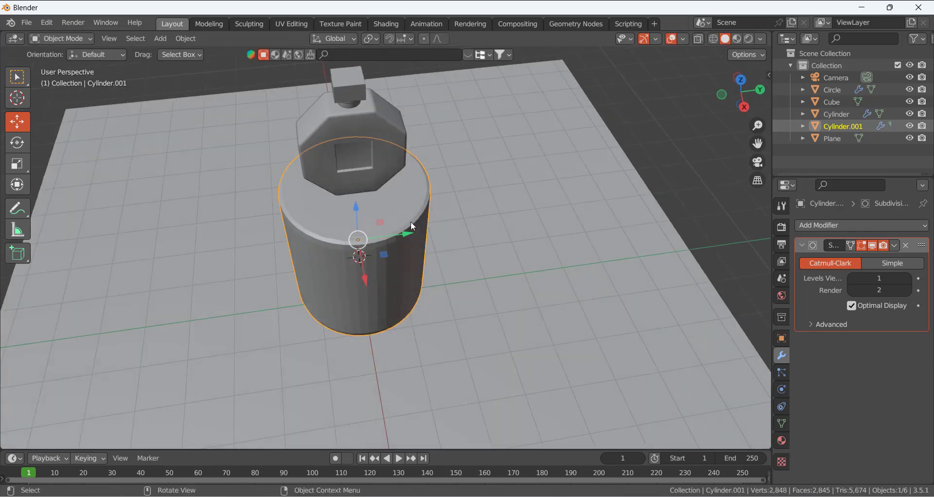
right_click(387, 233)
left_click(378, 157)
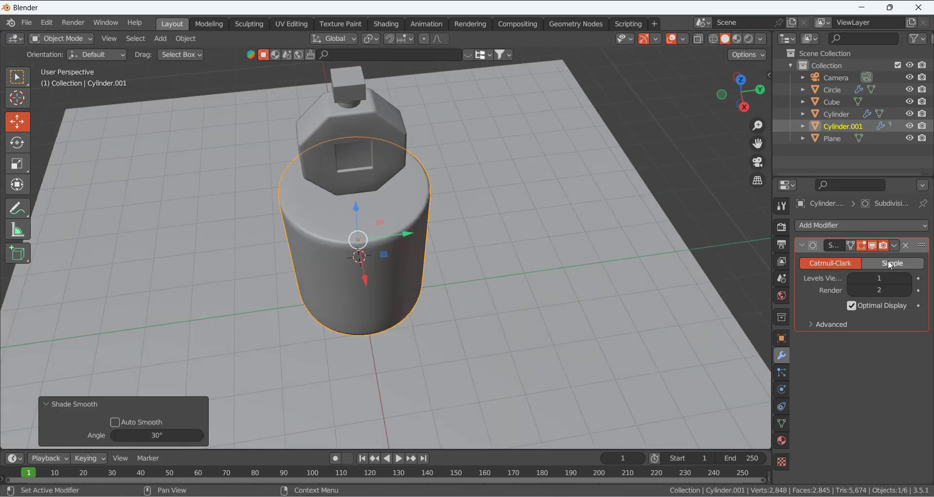
left_click(463, 215)
middle_click_drag(463, 215, 469, 179)
middle_click_drag(450, 141, 388, 146)
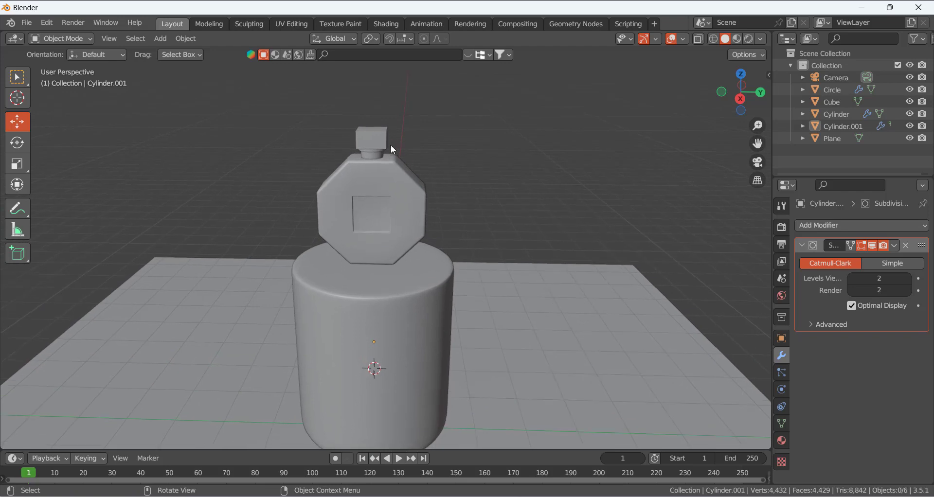
Scale the bottle's cap cube up uniformly by about 1.113.
left_click(386, 145)
key("KP_Decimal")
scroll(501, 222, "down", 6)
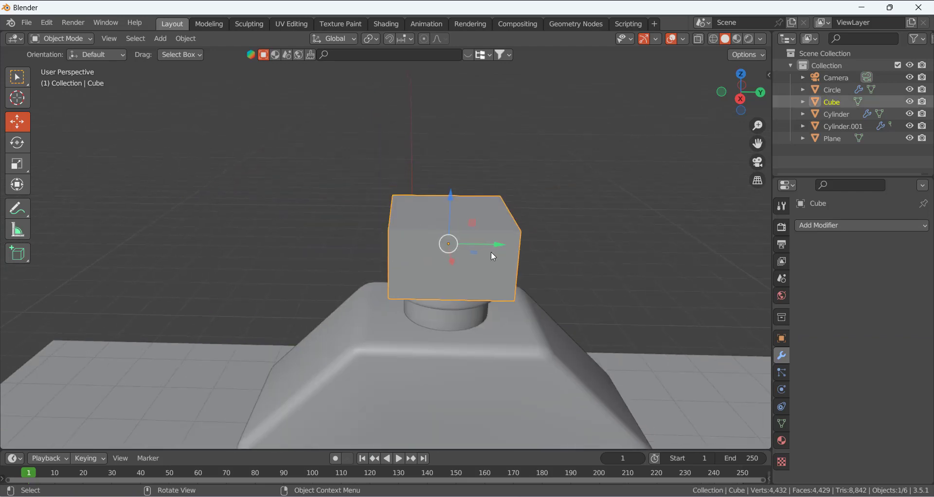
middle_click_drag(491, 252, 460, 221)
key("s")
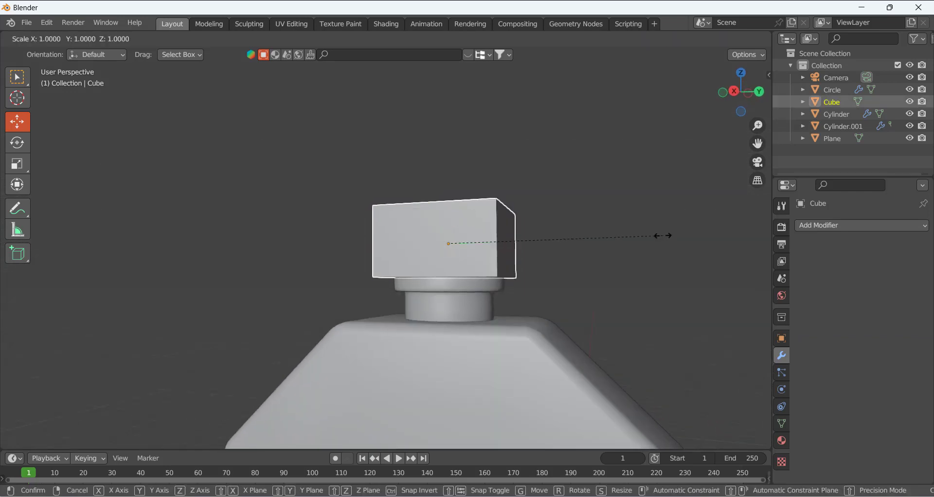
left_click(687, 236)
scroll(574, 228, "down", 5)
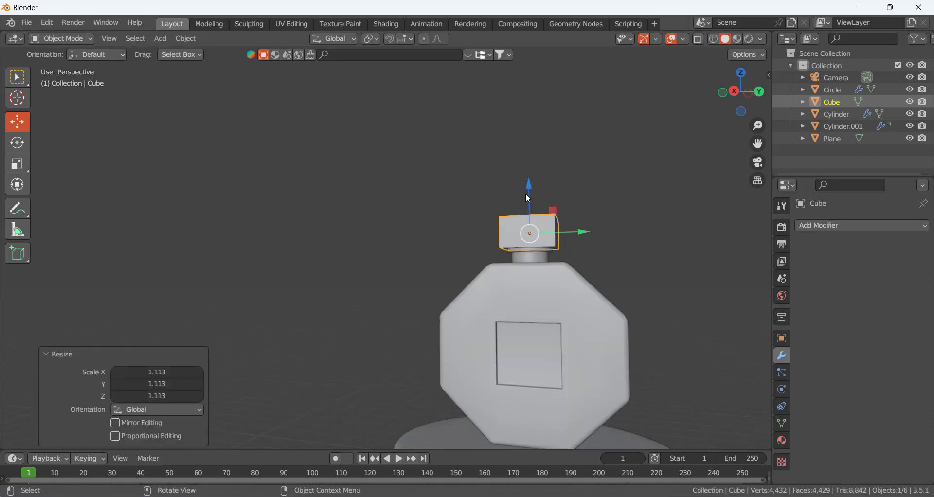
Make the cap taller by extruding its top face slightly upward in Edit Mode.
middle_click_drag(525, 195, 550, 245)
key("Tab")
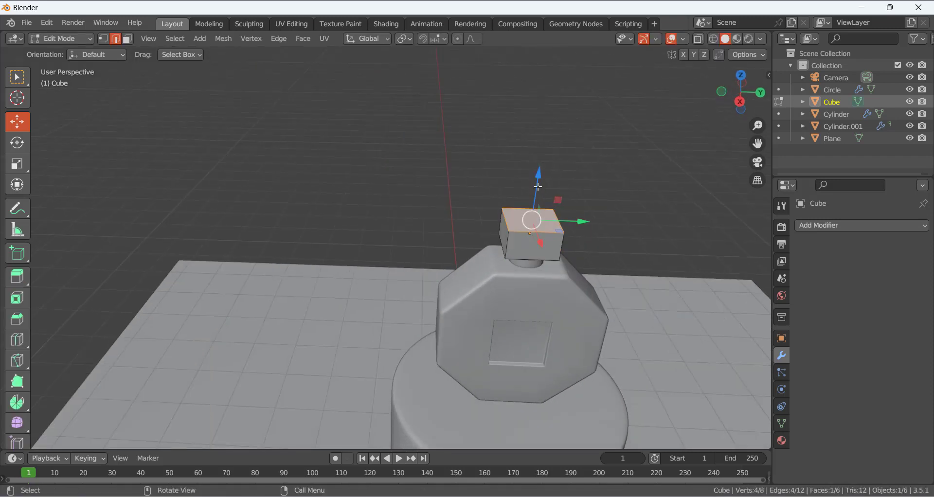
key("e")
left_click(673, 158)
key("Tab")
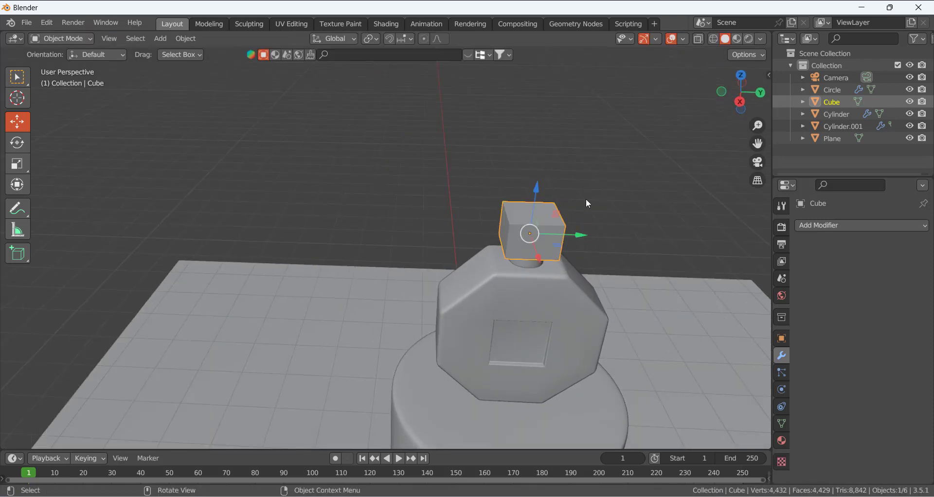
Examine the proportions of the bottle, pedestal cylinder and floor plane from the front.
scroll(586, 200, "down", 4)
middle_click_drag(641, 226, 608, 217)
left_click(574, 185)
scroll(573, 186, "down", 6)
scroll(567, 248, "up", 8)
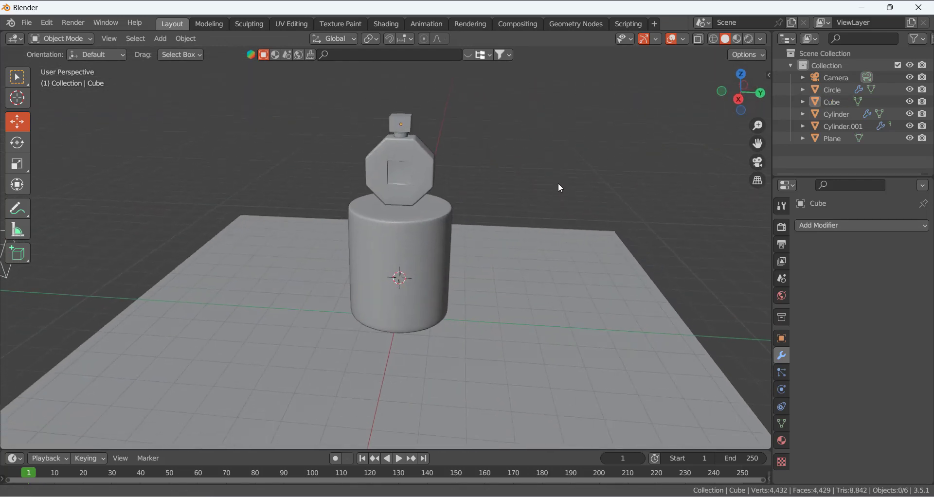
middle_click_drag(558, 183, 560, 157, "shift")
scroll(468, 171, "down", 3)
scroll(459, 143, "up", 2)
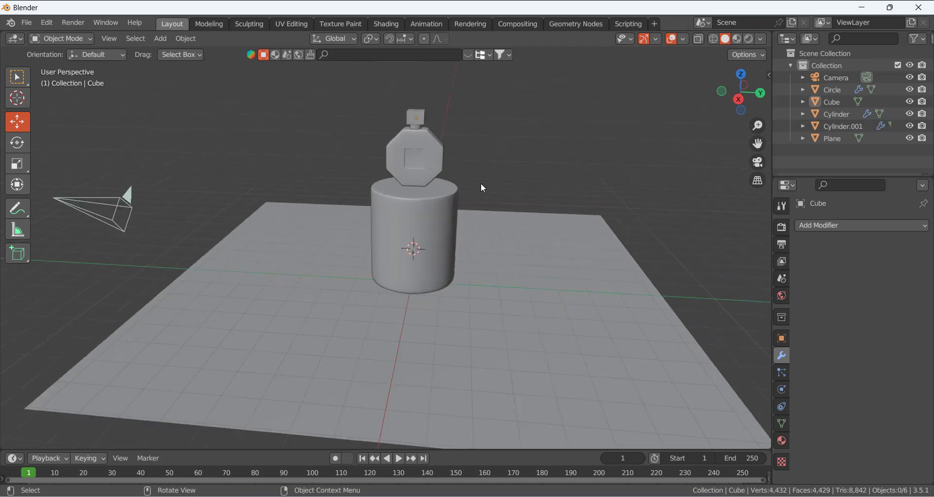
Extrude the floor plane's back edge straight up along Z by about 9.36 m to form a backdrop wall.
left_click(503, 225)
key("Tab")
left_click(503, 209)
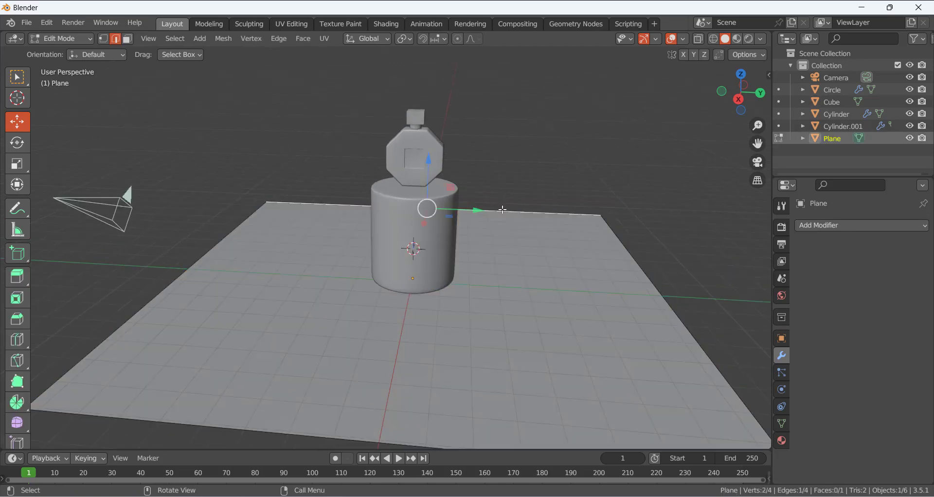
key("e")
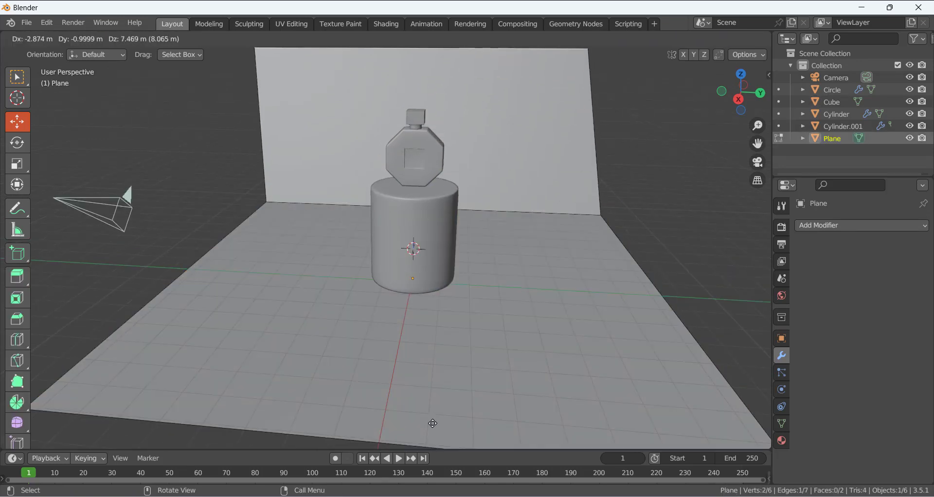
key("z")
left_click(440, 380)
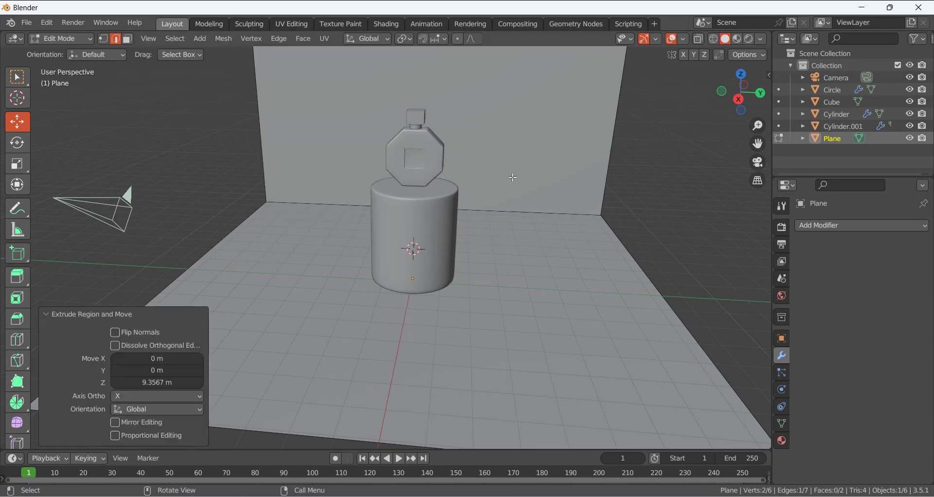
Bevel the edge where the floor meets the backdrop, about 0.338 m wide with 9 segments.
left_click(503, 211)
key("ctrl+b")
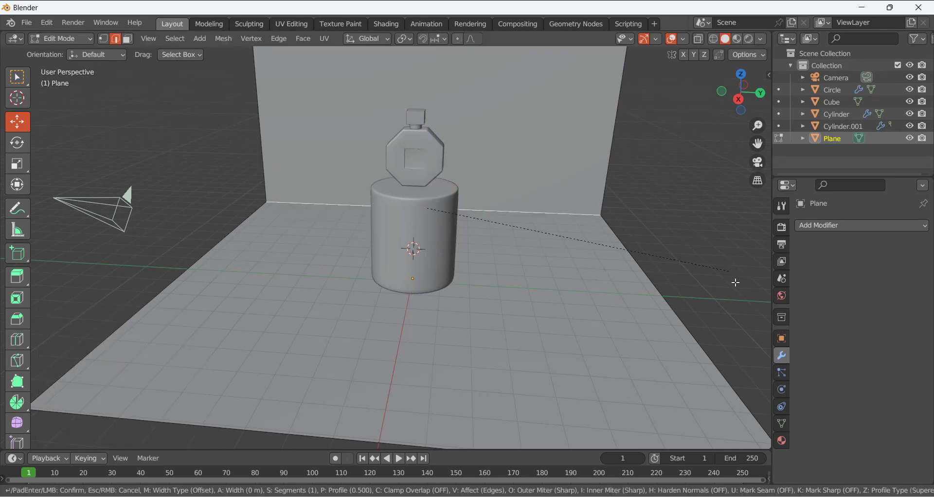
scroll(758, 367, "up", 8)
left_click(737, 327)
right_click(737, 327)
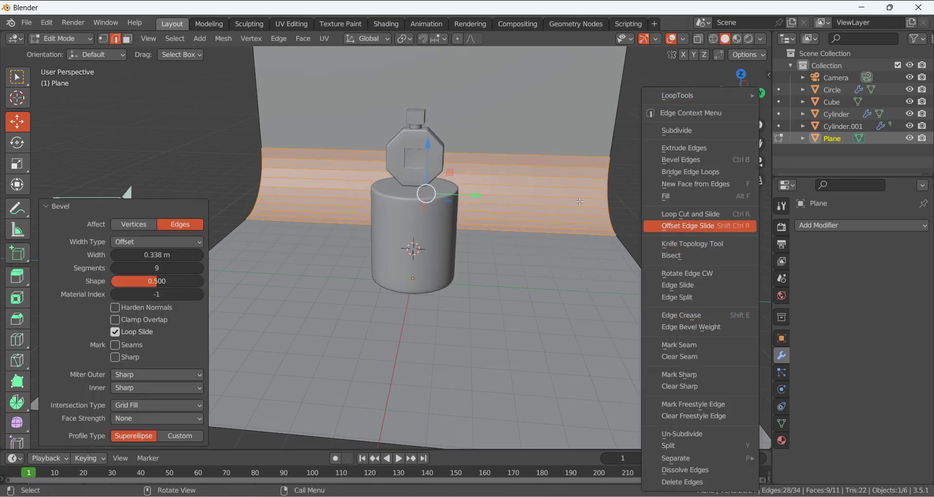
Return to Object Mode and shade the floor and backdrop plane smooth.
key("Tab")
right_click(483, 139)
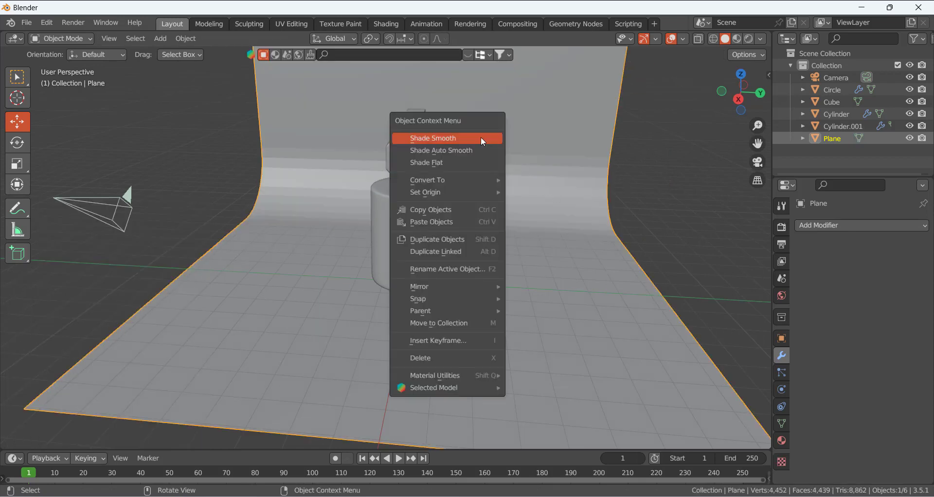
left_click(480, 136)
middle_click_drag(448, 186, 470, 220)
scroll(456, 200, "up", 2)
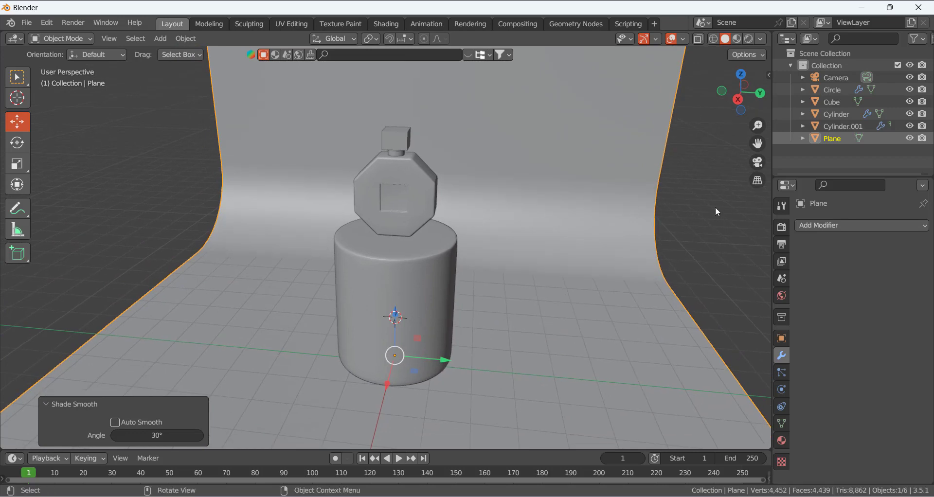
Deselect the plane and align the camera to a straight front view of the bottle and pedestal.
left_click(681, 218)
middle_click_drag(680, 217, 465, 249)
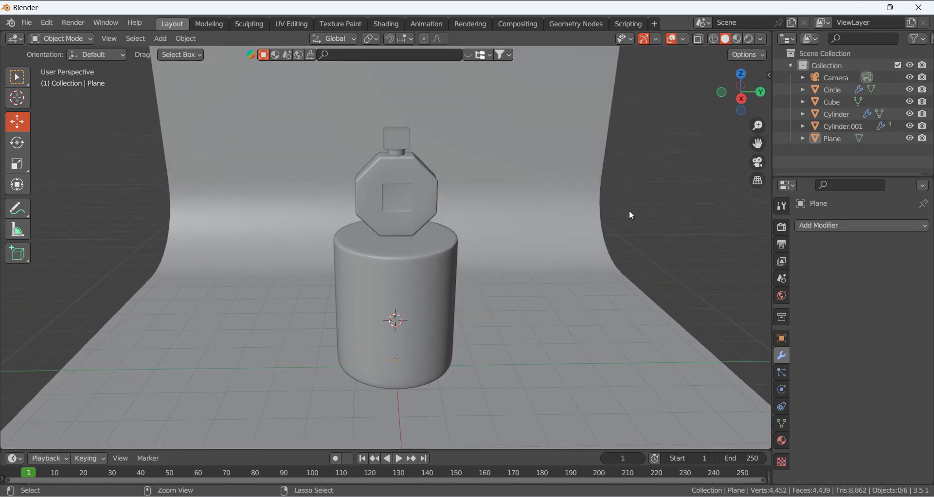
key("ctrl+alt+KP_0")
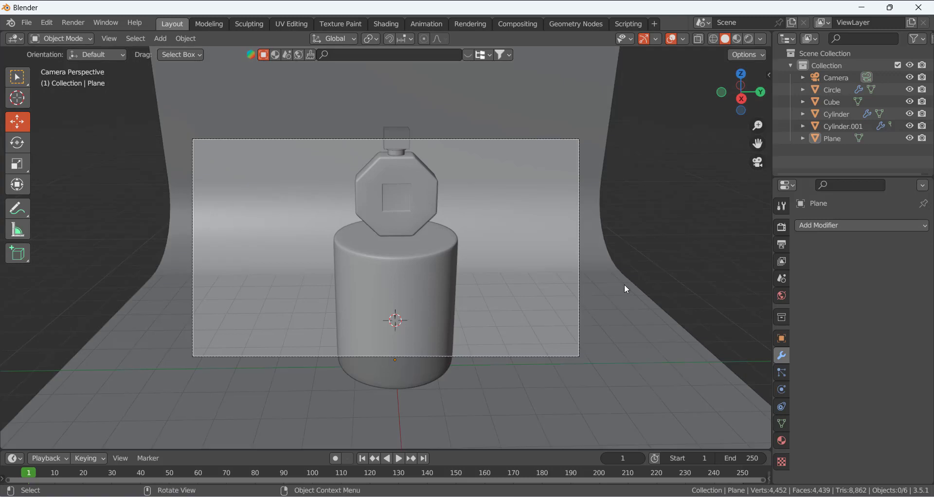
Set the render output resolution to 2200 × 2200 px for a square camera frame.
left_click(782, 245)
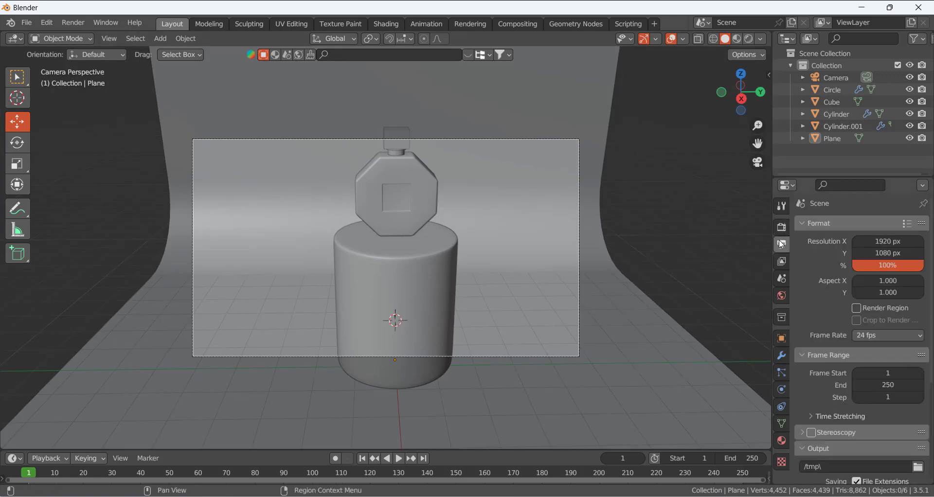
left_click(879, 243)
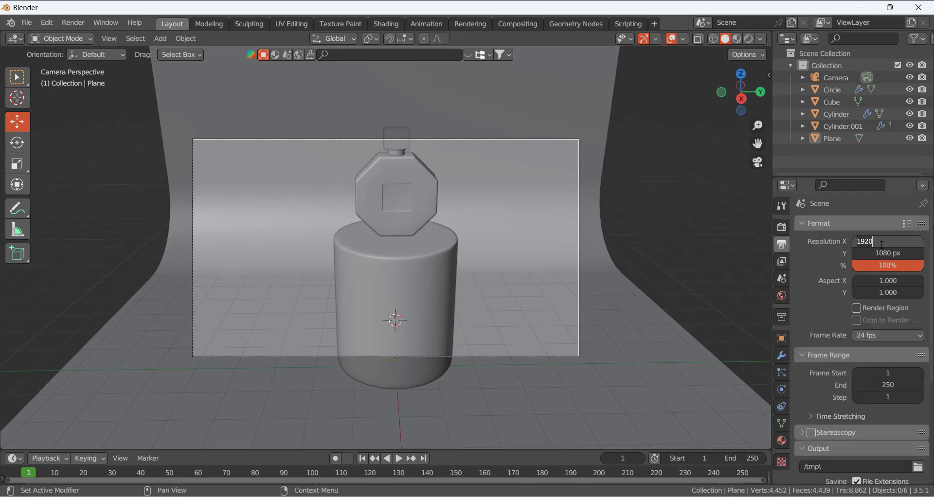
type("2200")
key("Return")
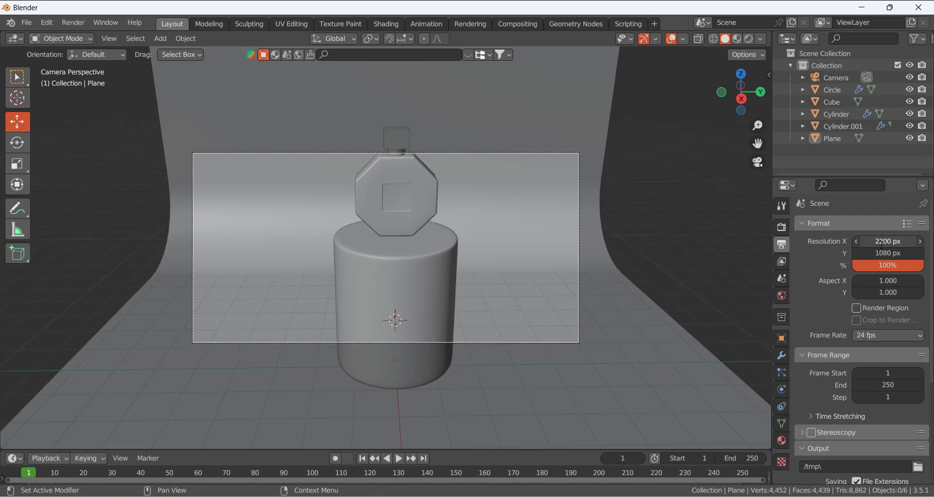
left_click(881, 252)
type("1080")
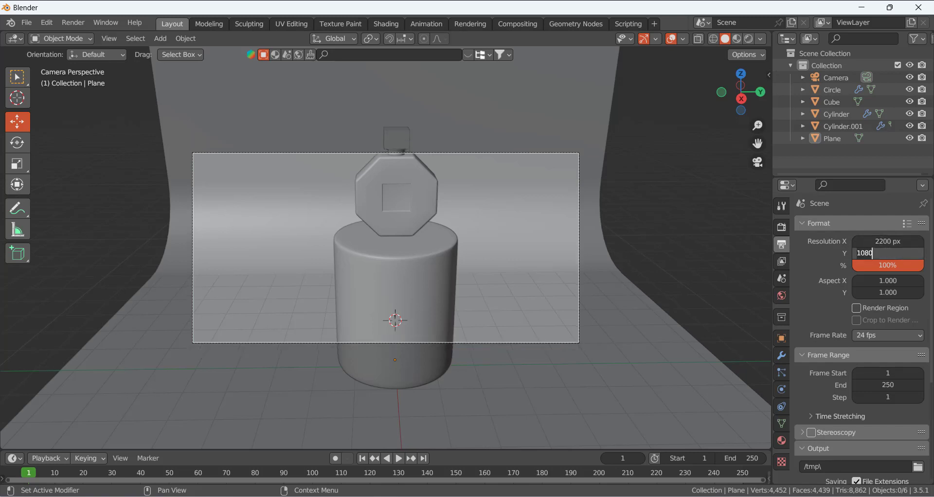
type("0")
key("Return")
scroll(588, 243, "down", 4)
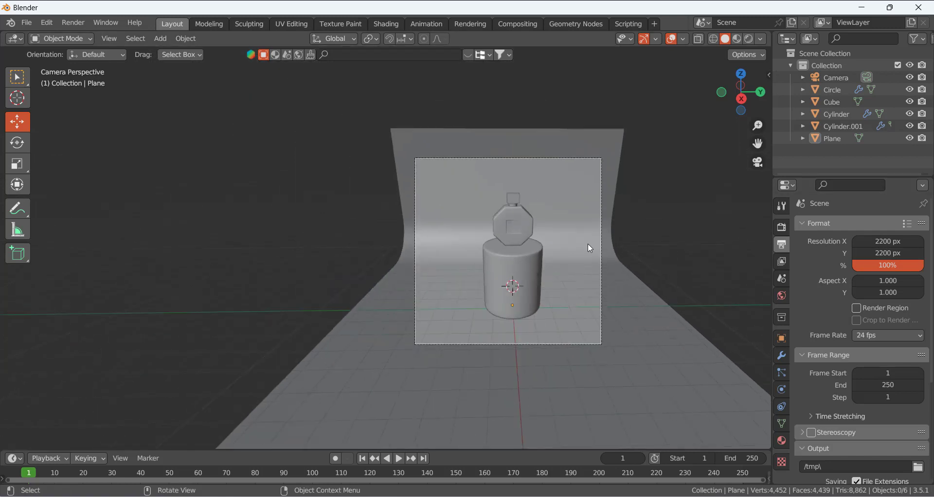
scroll(579, 230, "up", 4)
scroll(610, 224, "down", 1)
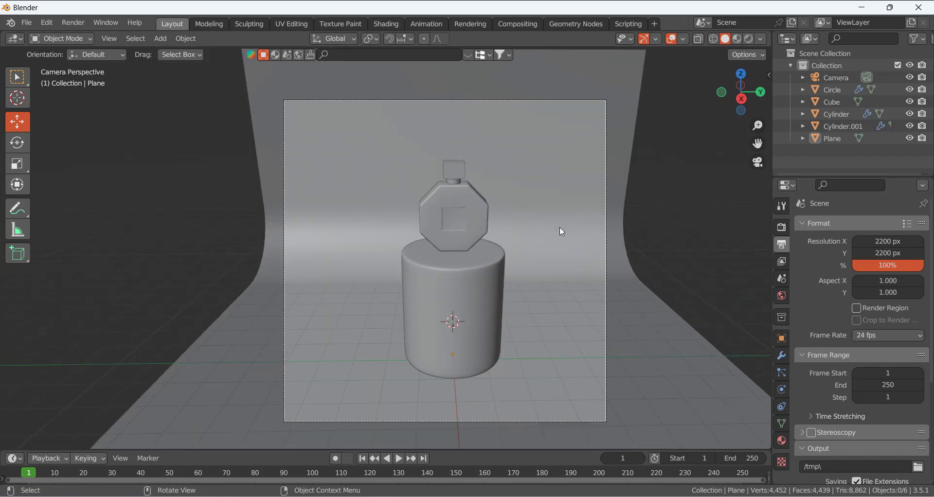
scroll(561, 231, "down", 2)
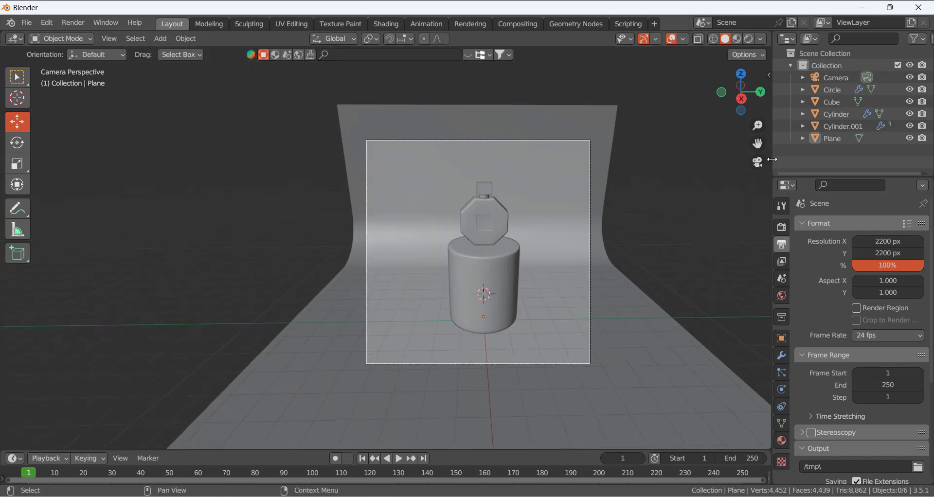
Split the 3D viewport vertically into a narrower and a wider camera view.
right_click(772, 159)
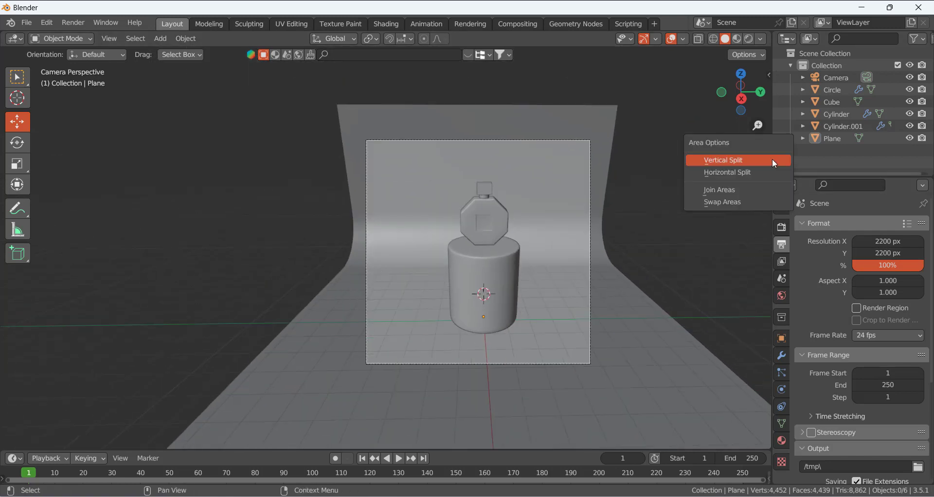
left_click(771, 160)
left_click(317, 151)
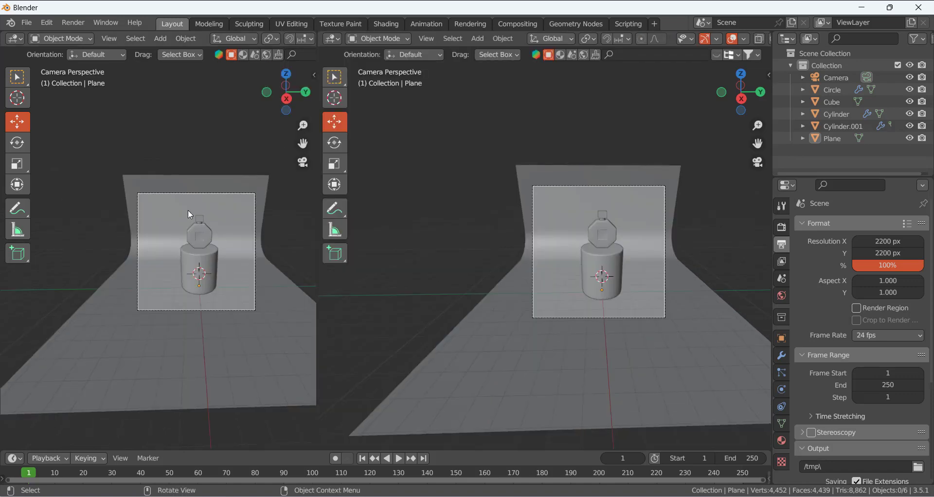
Switch the narrower viewport to rendered shading, then hide its toolbar and reduce its width.
scroll(246, 54, "down", 1)
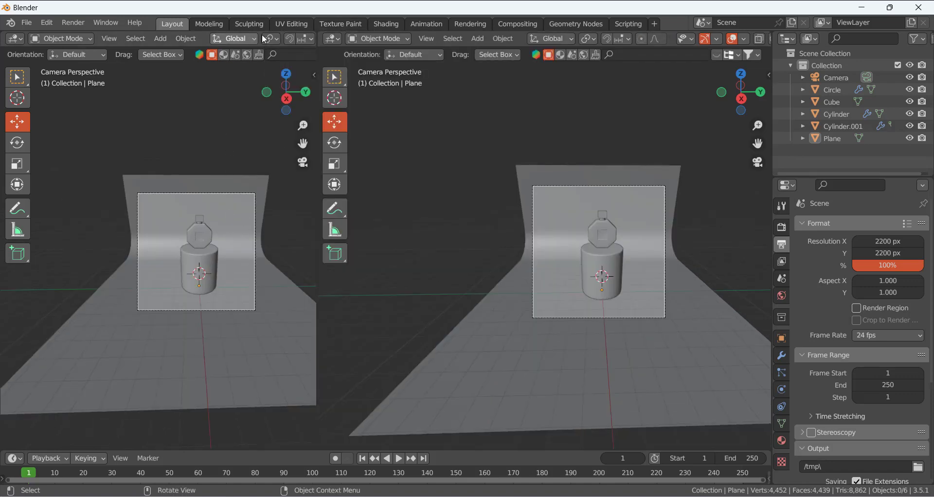
scroll(270, 38, "down", 10)
left_click(294, 39)
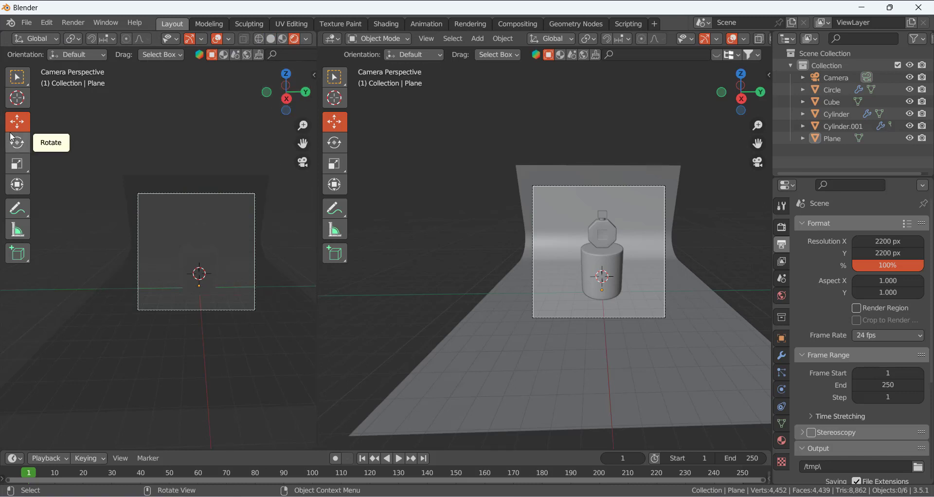
key("t")
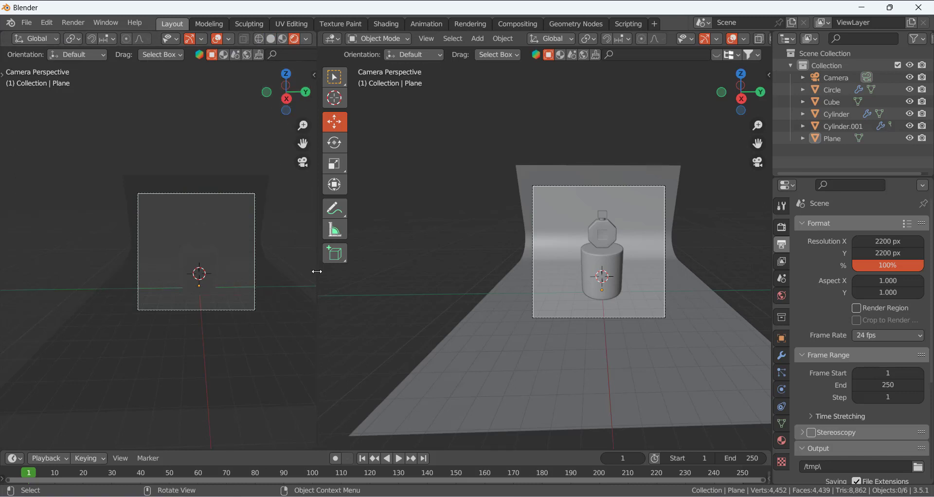
left_click_drag(317, 271, 267, 271)
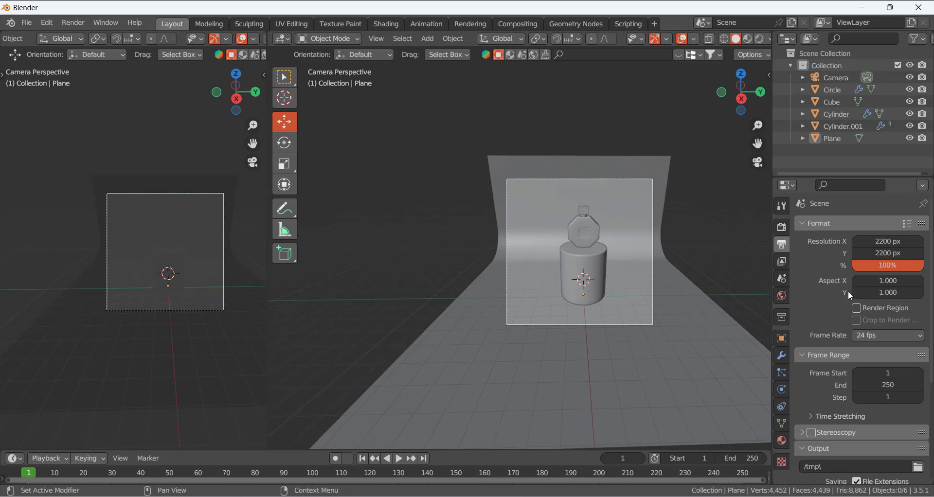
Enable Render Region in the output format settings.
left_click(856, 309)
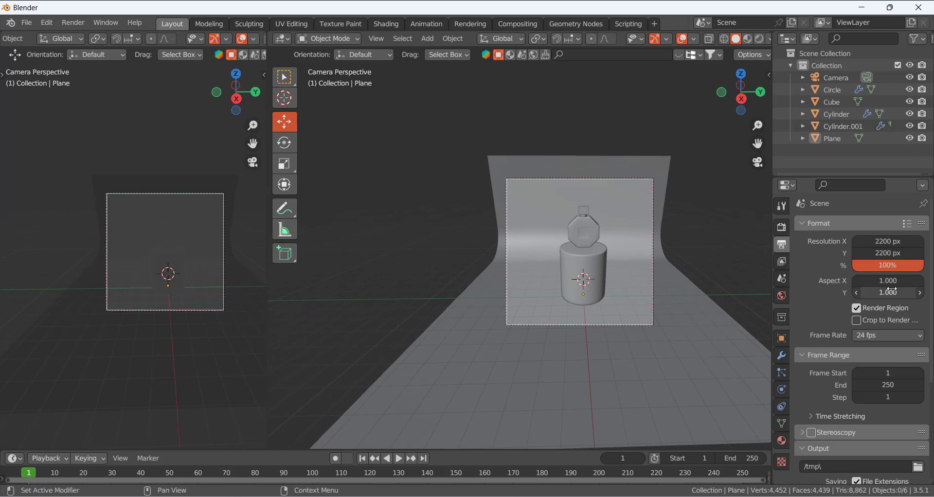
Set the render engine to Cycles with GPU Compute as the device and enable viewport denoising.
left_click(781, 230)
left_click(874, 224)
left_click(878, 263)
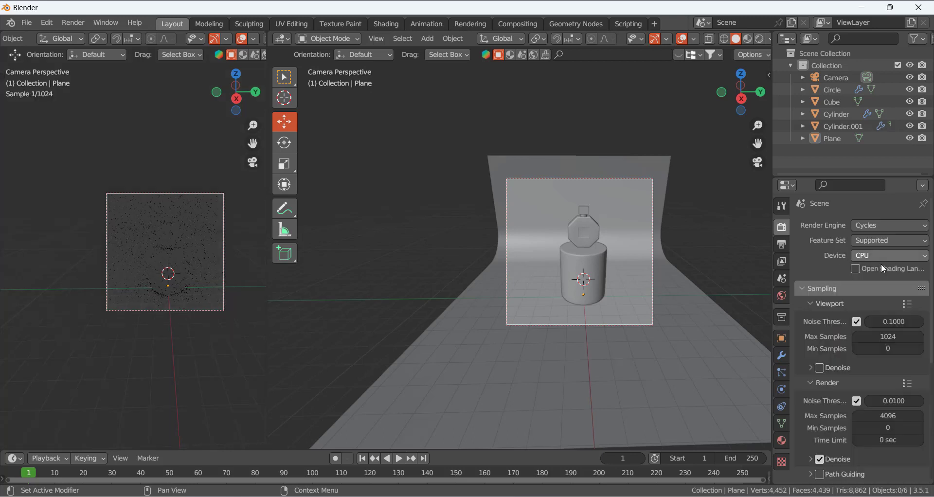
left_click(879, 256)
left_click(878, 285)
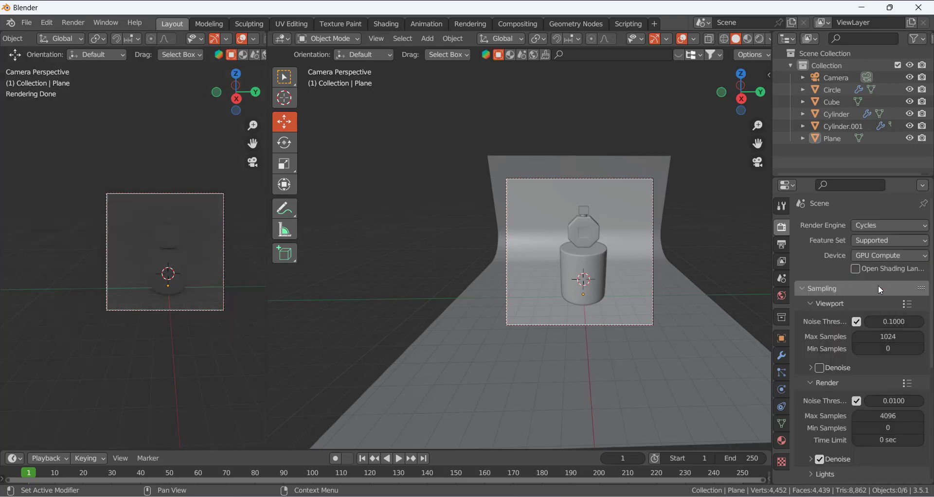
left_click(819, 368)
Add an area light at the pedestal and raise it about 5.32 m along Z.
scroll(577, 232, "up", 3)
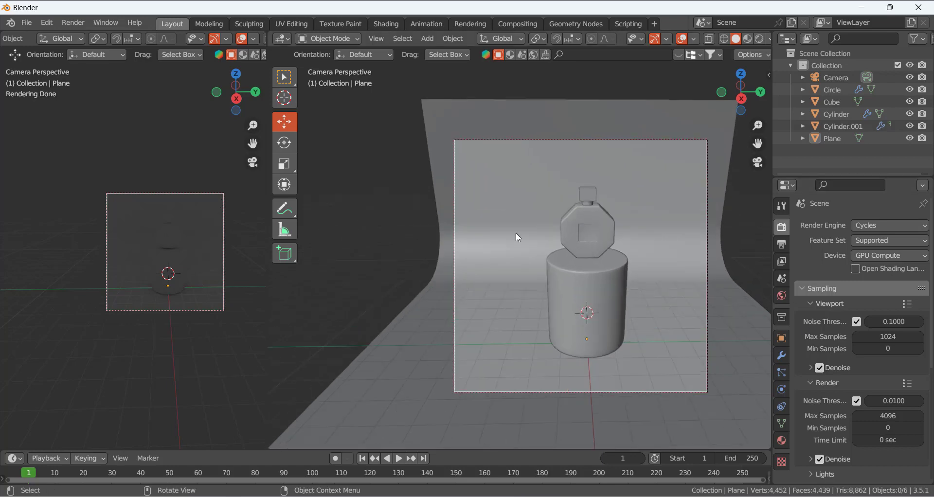
middle_click_drag(515, 232, 563, 213)
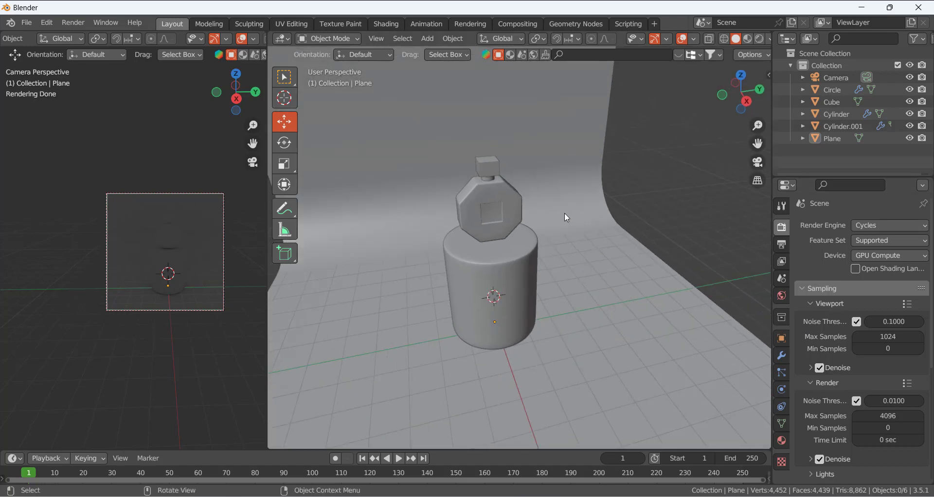
scroll(180, 262, "up", 3)
scroll(180, 258, "down", 2)
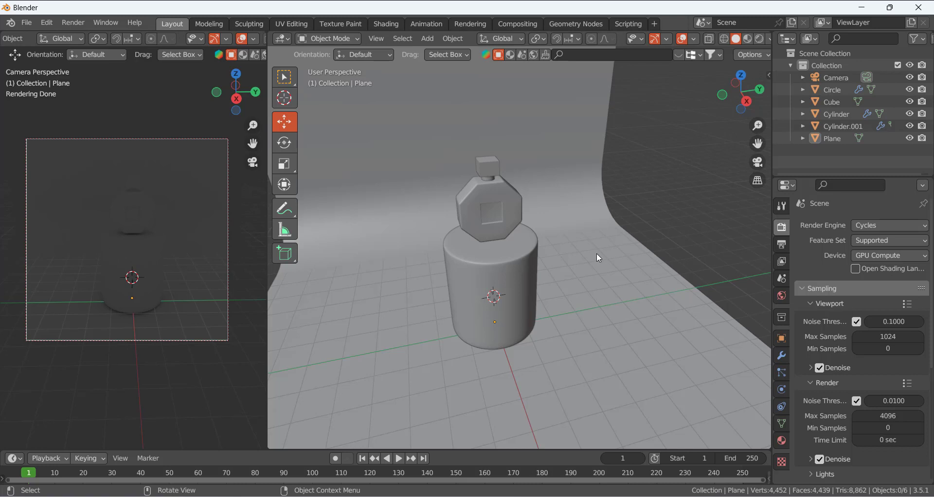
key("shift+a")
mouse_move(596, 250)
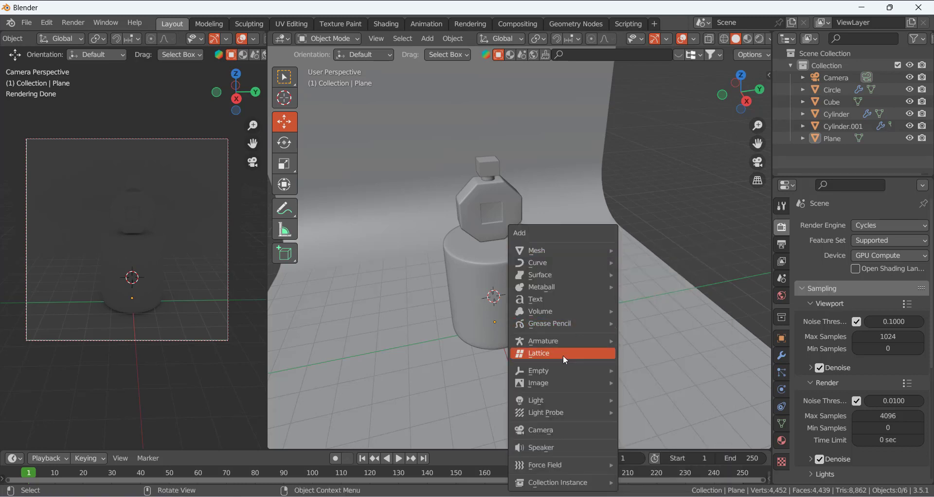
mouse_move(590, 398)
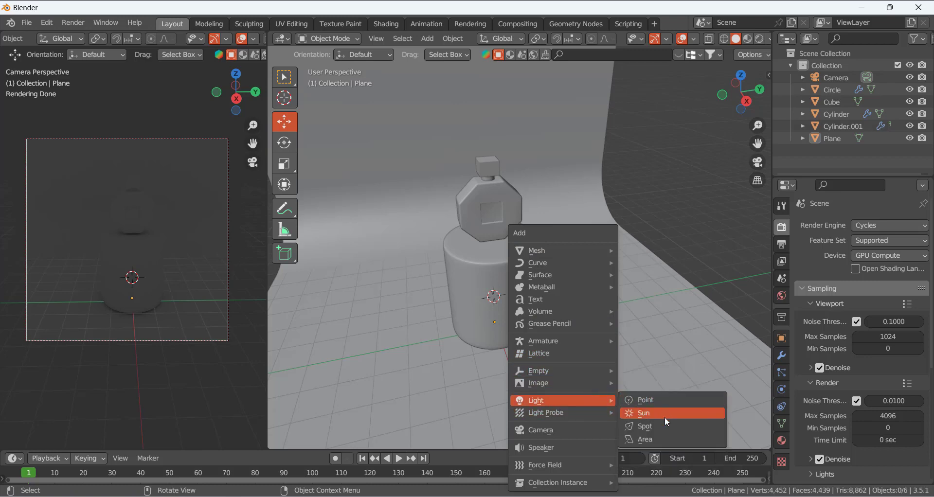
left_click(663, 436)
key("g")
key("z")
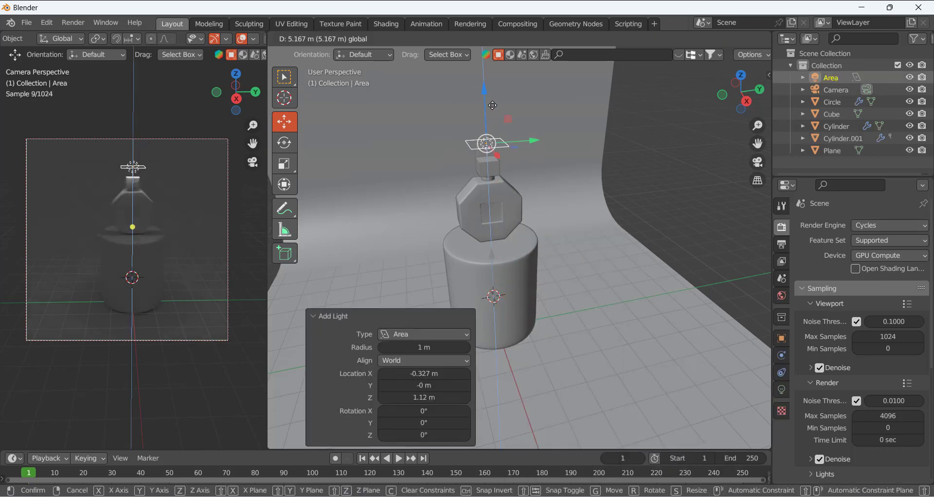
left_click(540, 138)
Move the area light about 3.37 m along Y and rotate it about -48° around the X axis.
key("g")
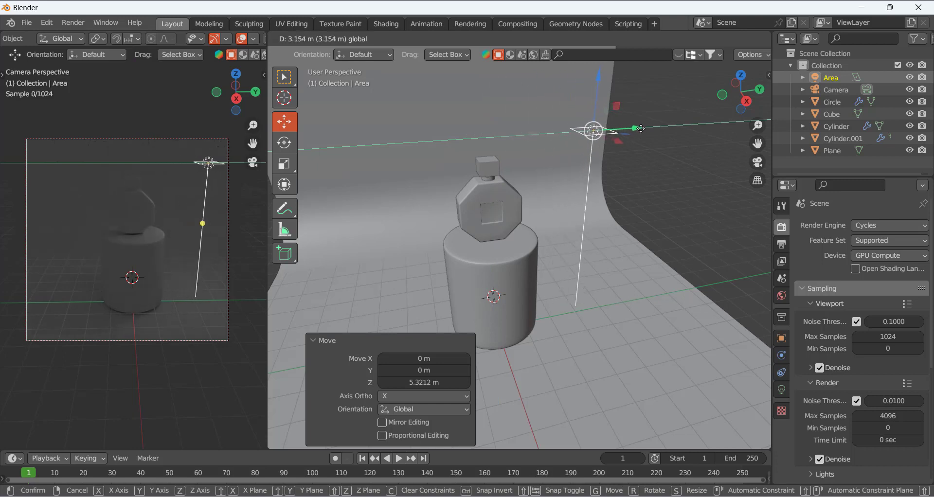
left_click(655, 131)
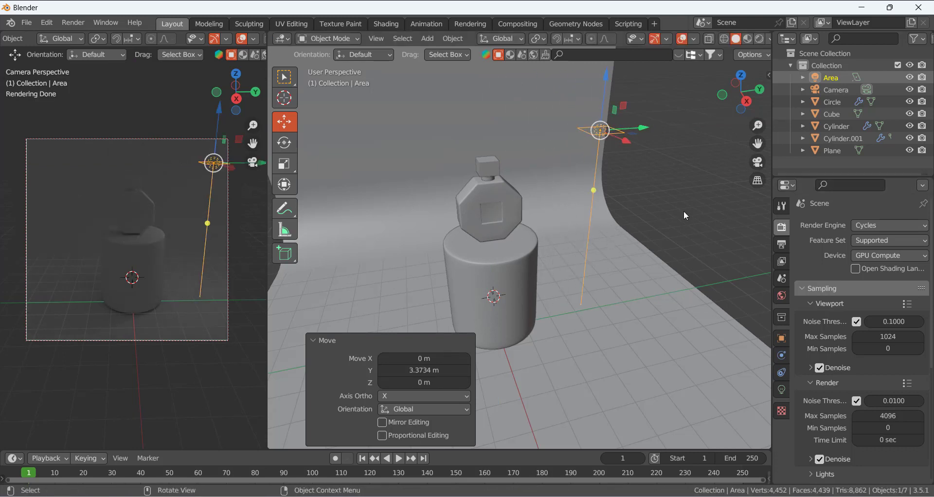
key("r")
key("x")
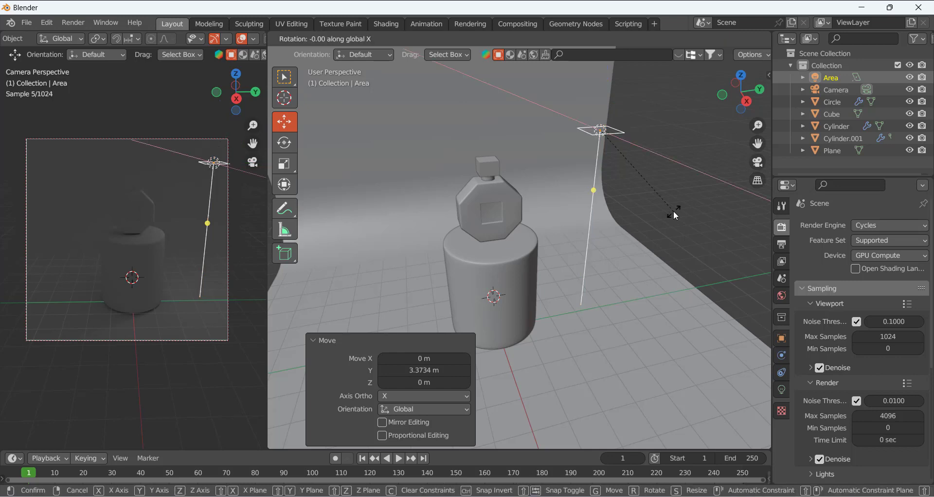
left_click(589, 236)
Shift the area light about 0.42 m along X and scale it up by about 2.69.
middle_click_drag(547, 228, 442, 247)
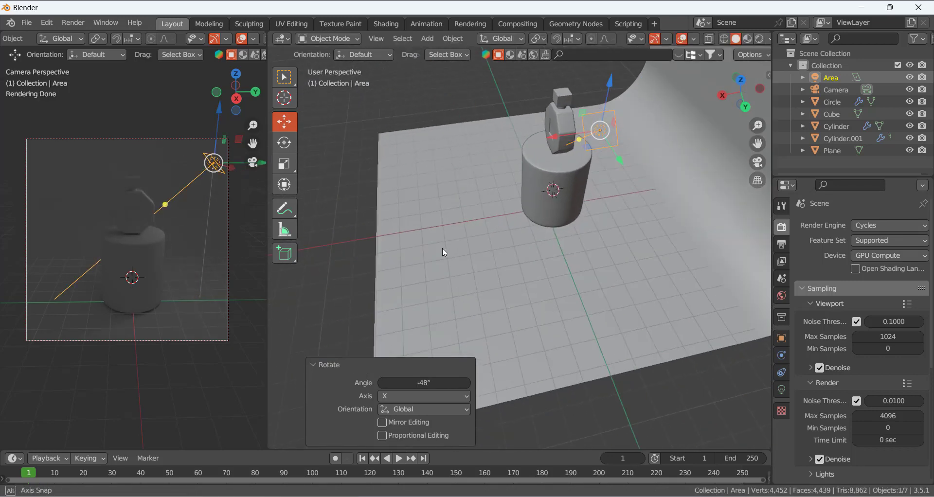
key("g")
left_click_drag(554, 140, 542, 142)
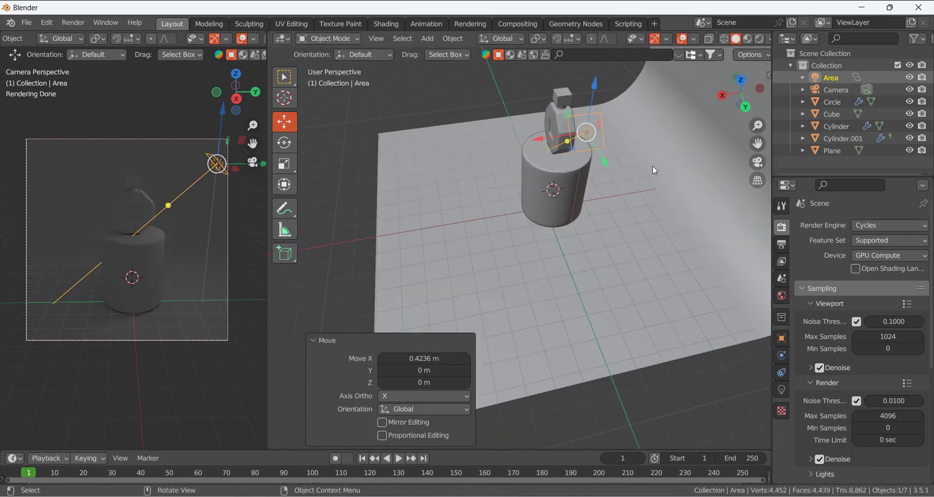
key("s")
left_click(759, 223)
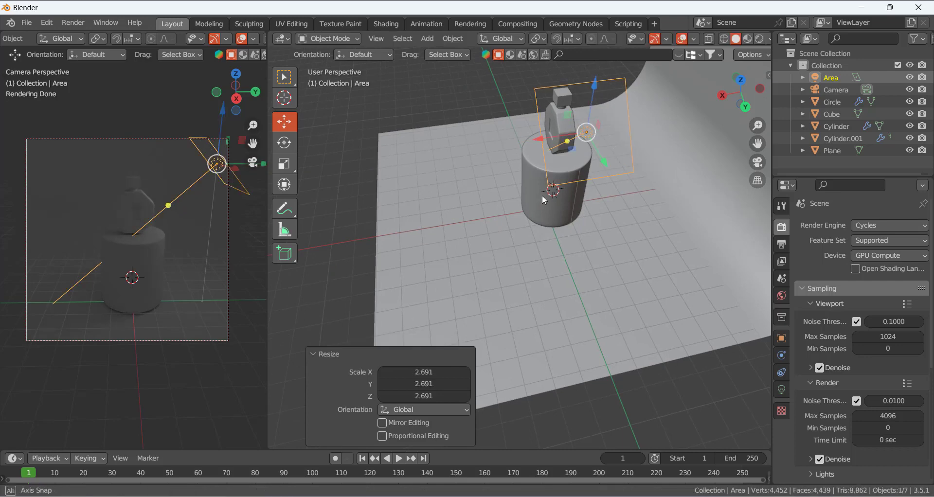
Set the tilted area light's power to 250 W.
middle_click_drag(760, 223, 664, 197)
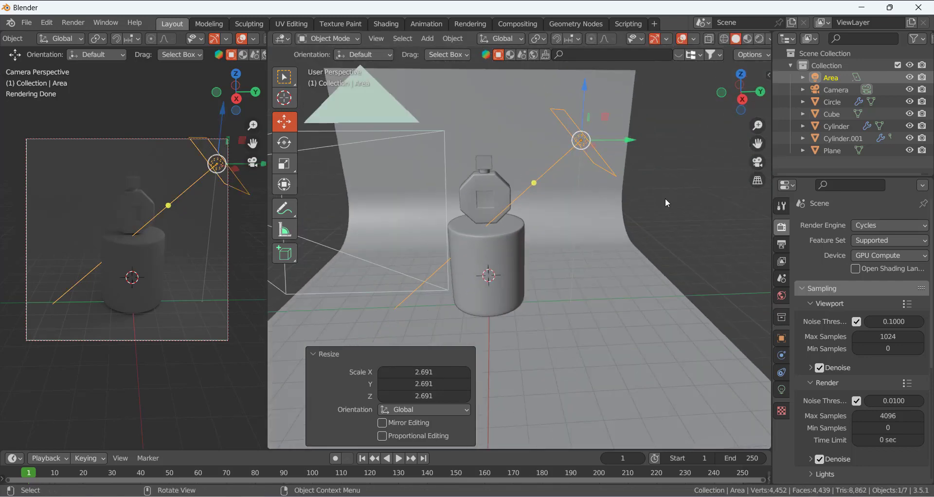
left_click(781, 389)
left_click(874, 306)
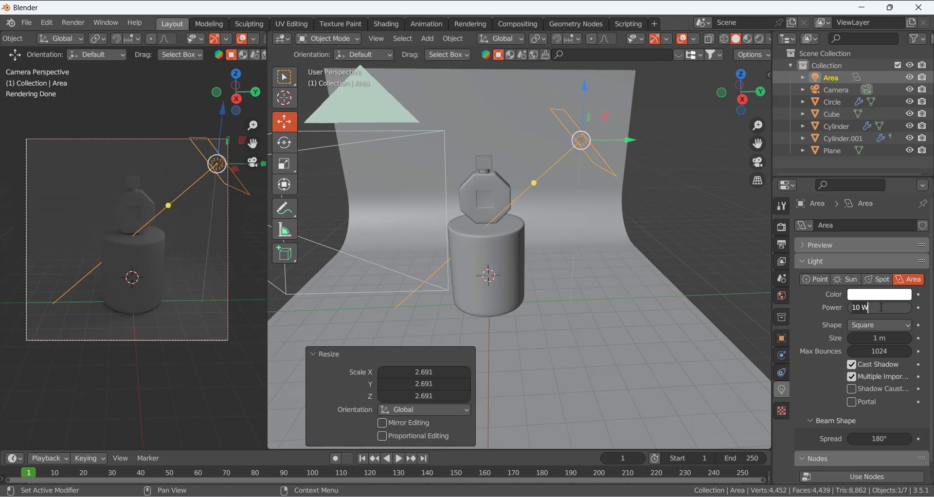
type("250")
key("Return")
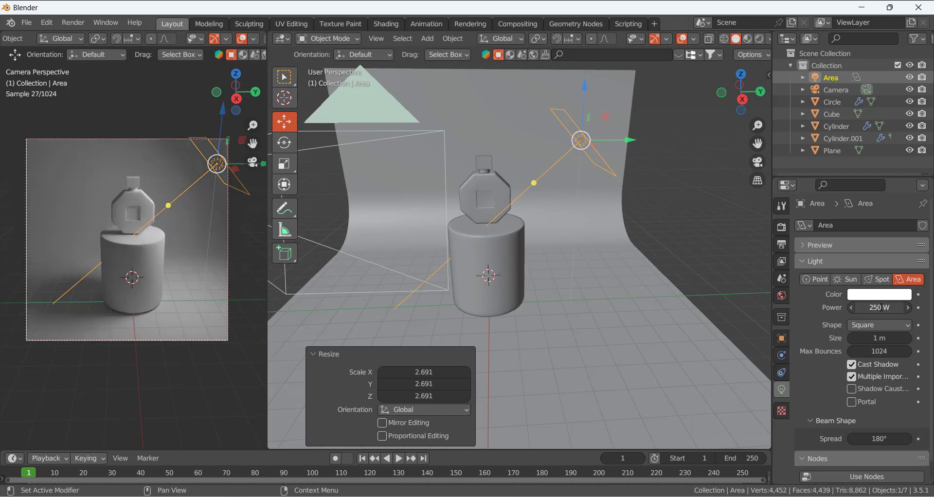
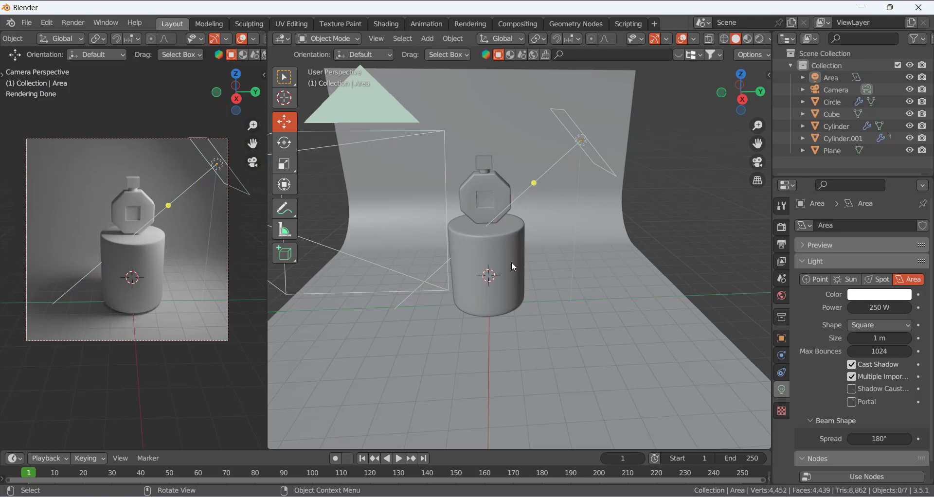
Add a second area light and raise it about 7.01 m along Z, directly above the bottle.
key("shift+a")
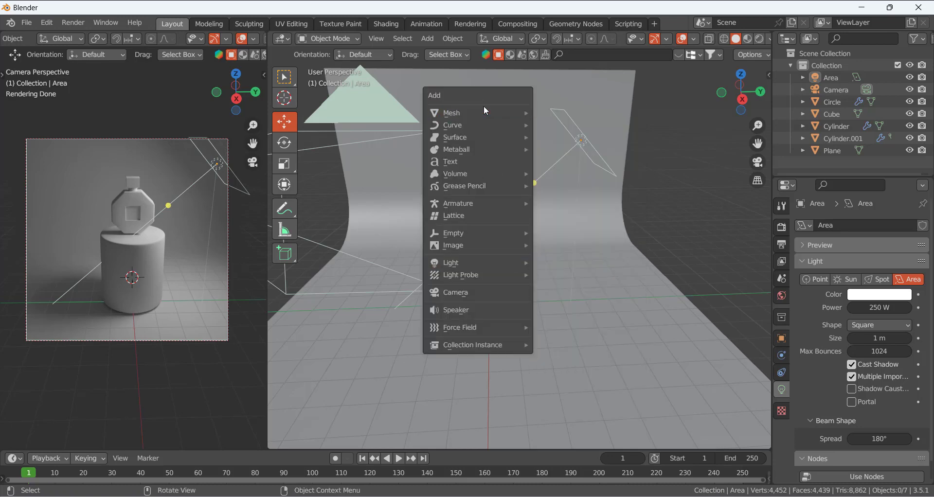
mouse_move(481, 113)
mouse_move(496, 262)
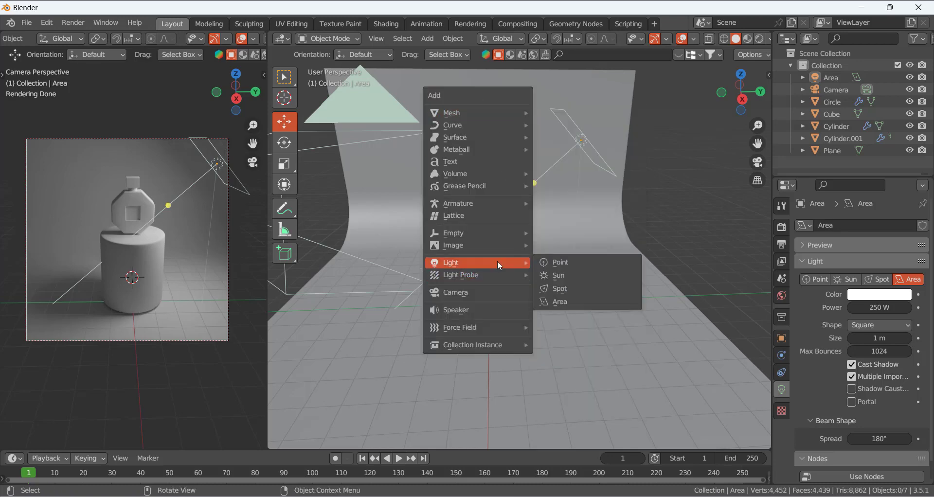
left_click(575, 310)
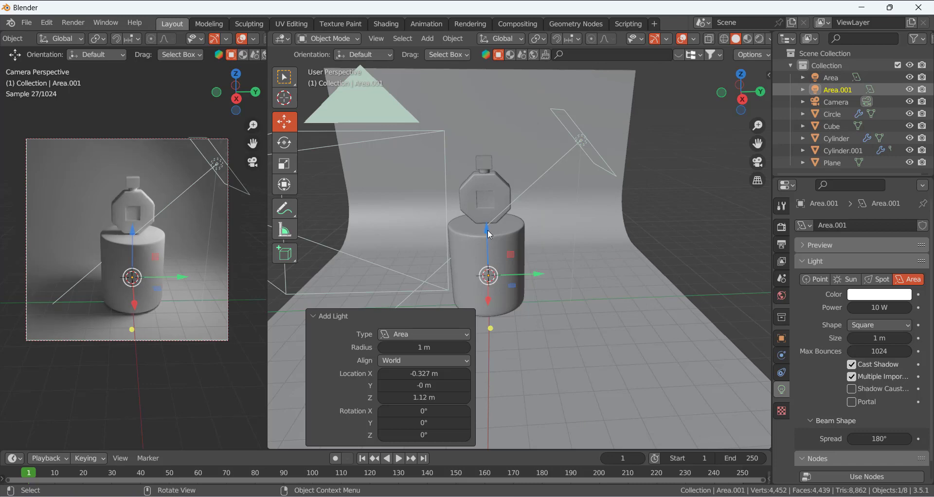
left_click_drag(487, 230, 496, 40)
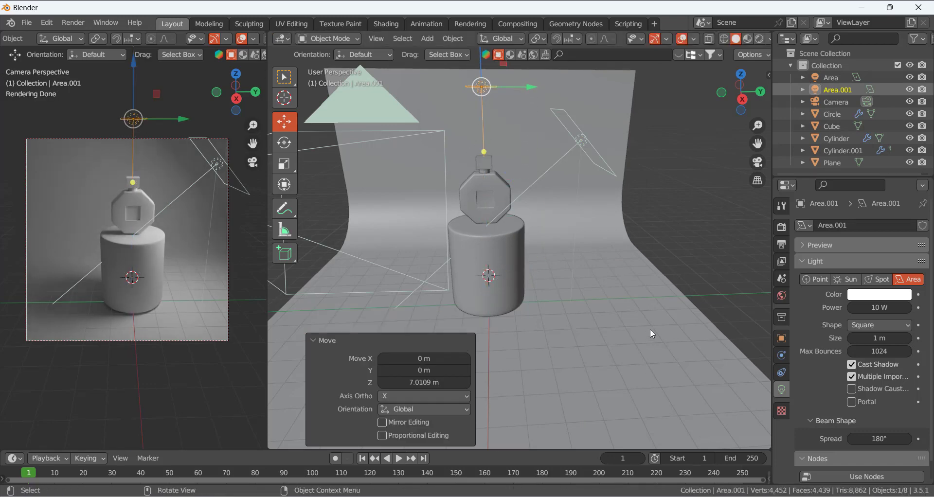
Scale the overhead area light up by about 1.4 and set its power to 150 W.
key("s")
left_click(729, 421)
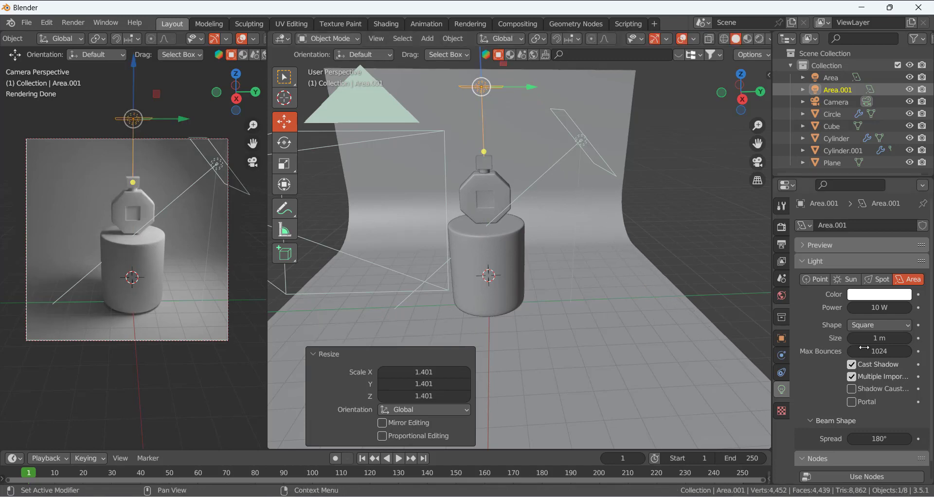
left_click_drag(871, 307, 882, 308)
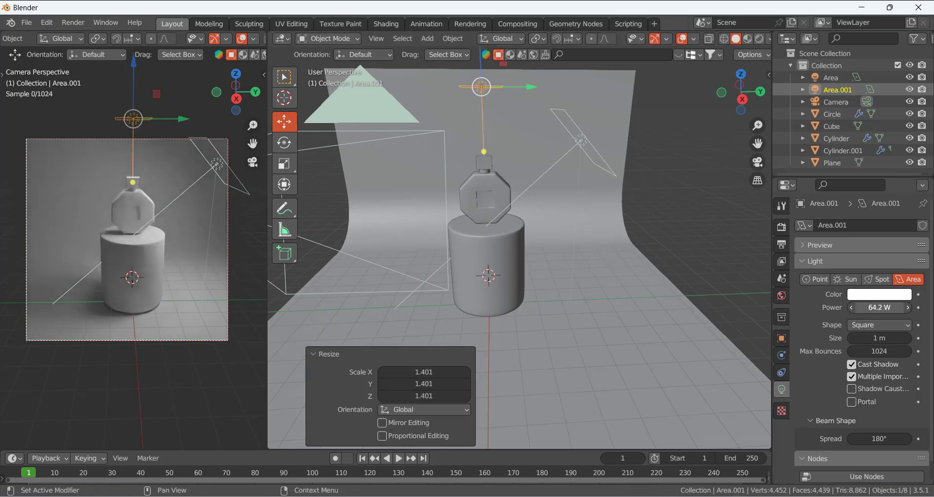
double_click(879, 307)
key("ctrl+a")
type("150")
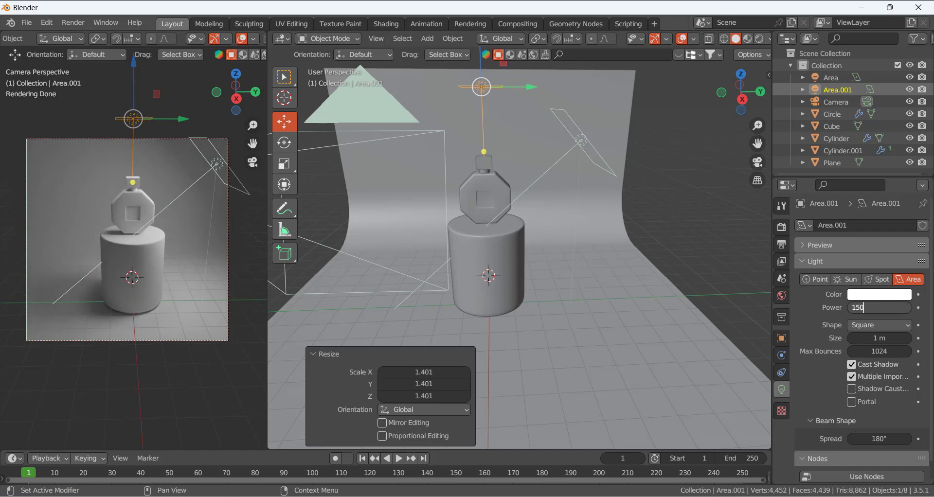
key("Return")
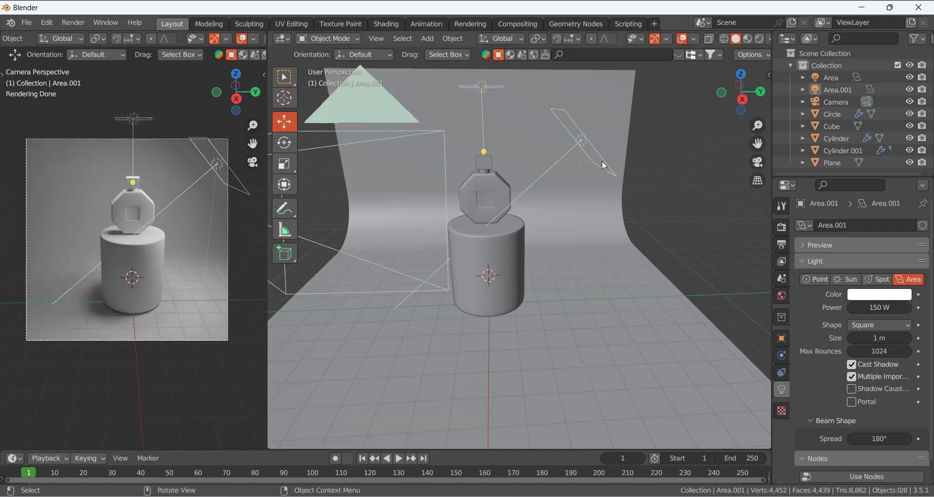
Duplicate the tilted area light and move the copy about -5.83 m along Y, to the bottle's opposite side.
left_click(602, 160)
key("shift+d")
key("Escape")
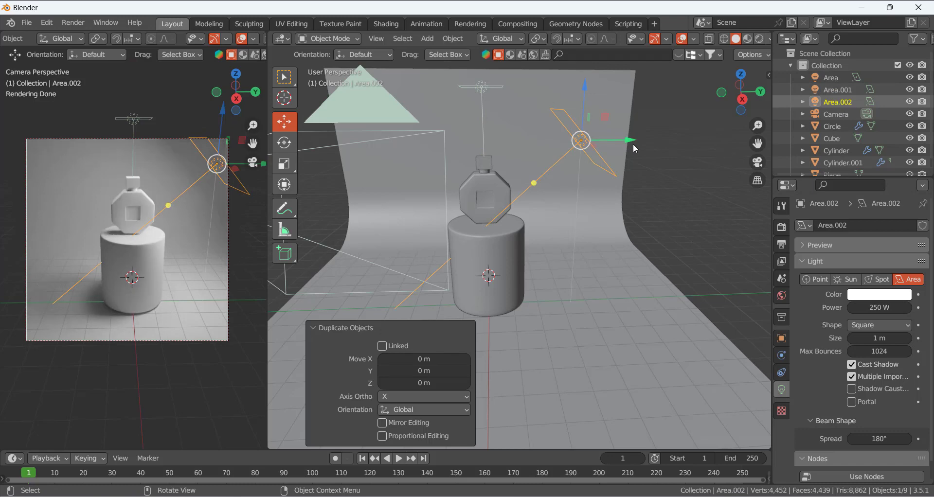
key("g")
key("y")
left_click(457, 155)
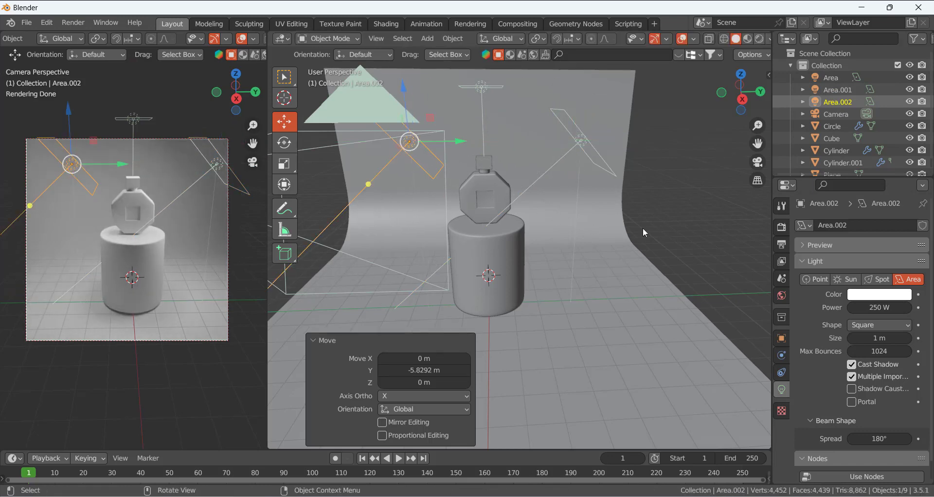
Rotate the duplicated area light about 45.9° around the X axis so it faces down.
key("r")
key("x")
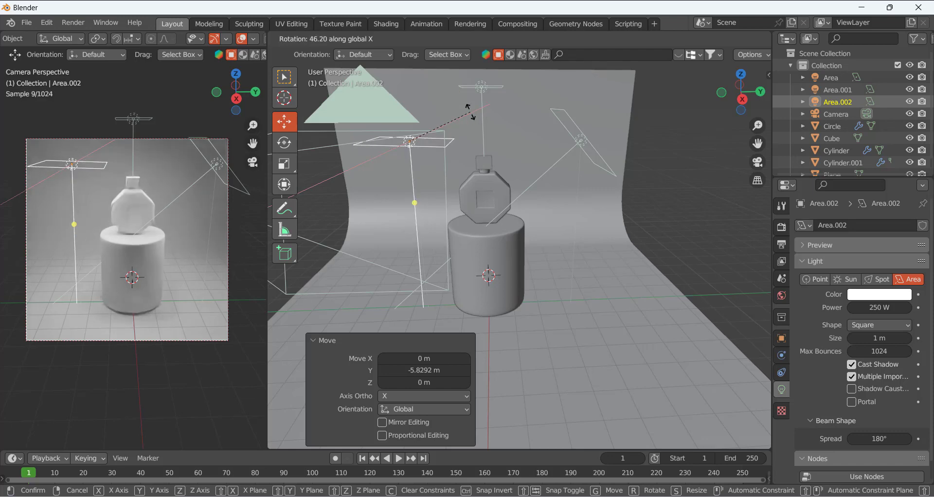
left_click(465, 115)
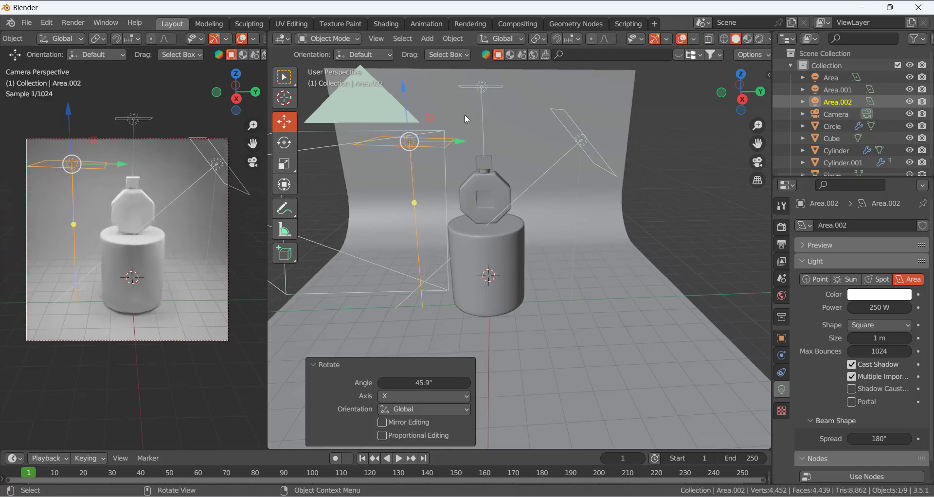
Lower the duplicated area light about 1.55 m along Z and shift it about 0.12 m along Y.
key("ctrl+z")
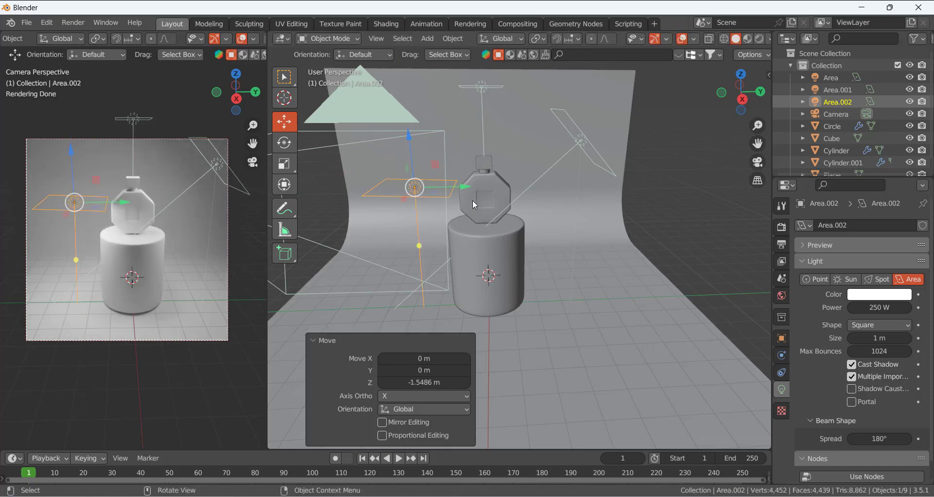
key("g")
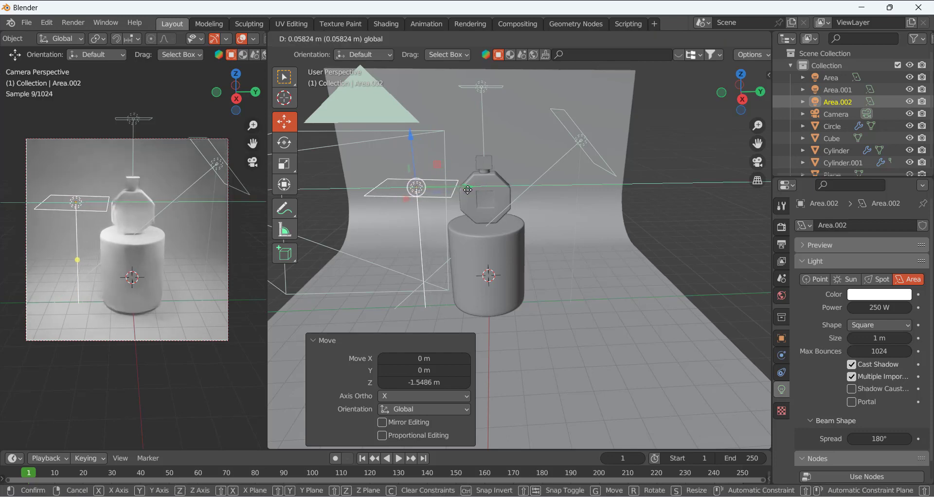
left_click_drag(467, 189, 470, 190)
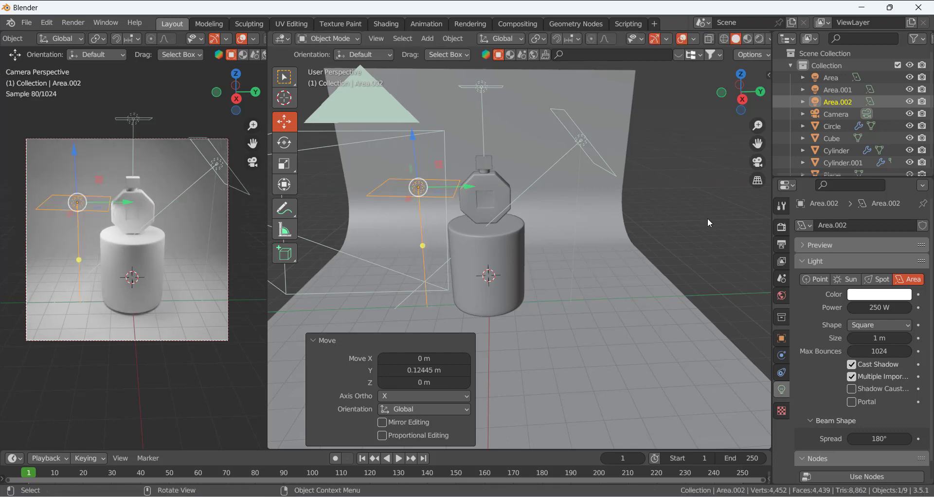
left_click(707, 218)
Hide the overlays in the modelling viewport and select the octagonal bottle body.
middle_click_drag(532, 231, 550, 219)
left_click(683, 39)
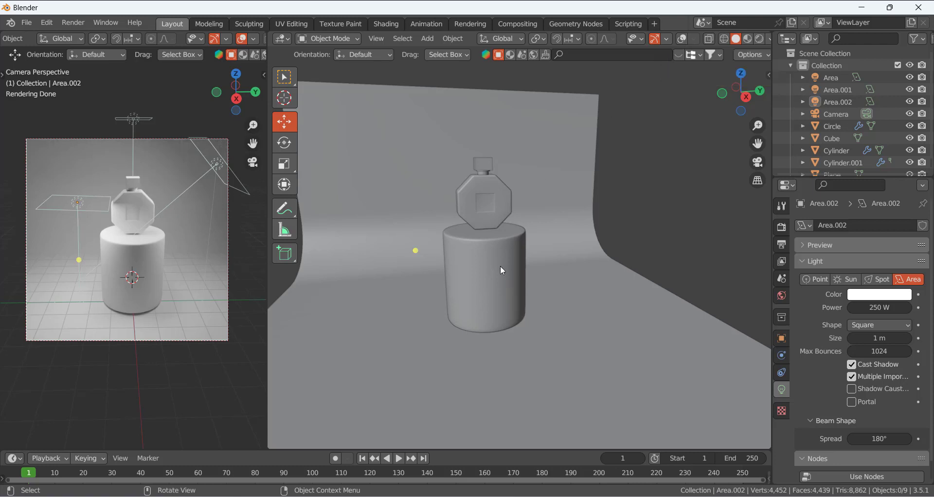
middle_click_drag(569, 199, 507, 209)
scroll(502, 206, "up", 3)
left_click(508, 184)
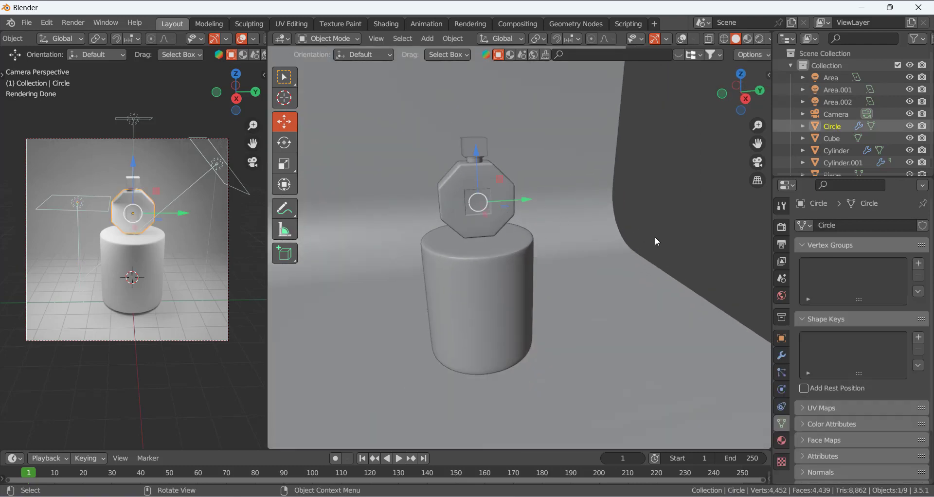
mouse_move(657, 240)
middle_mouse_down()
mouse_move(590, 240)
mouse_move(656, 248)
middle_mouse_up()
scroll(478, 159, "up", 3)
left_click(478, 159)
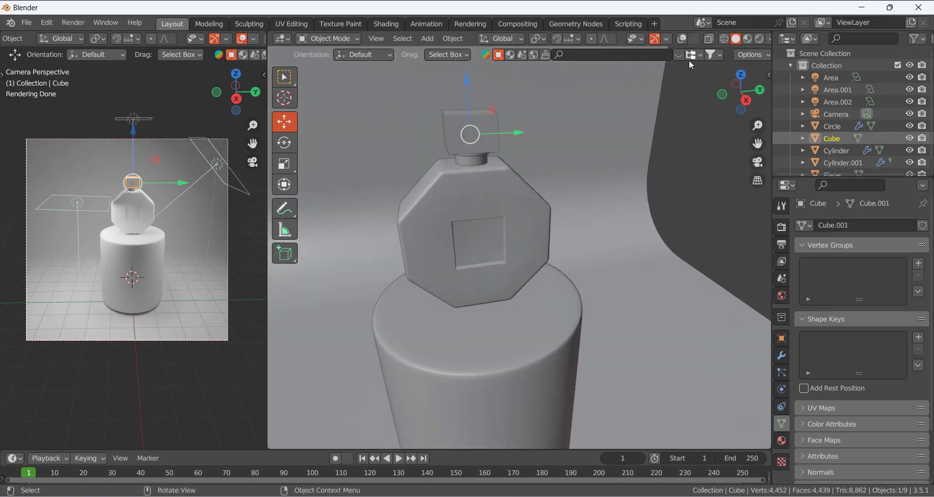
left_click(667, 39)
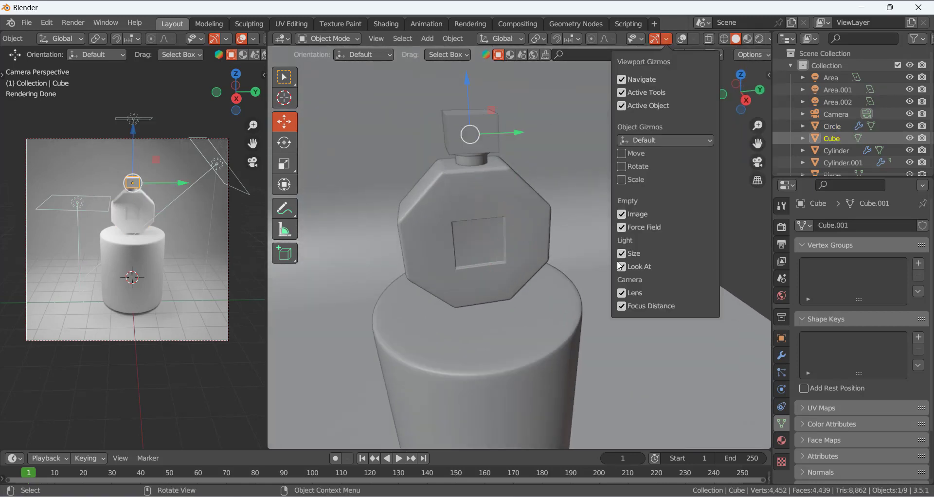
left_click(736, 183)
left_click(690, 38)
left_click(682, 41)
left_click(694, 39)
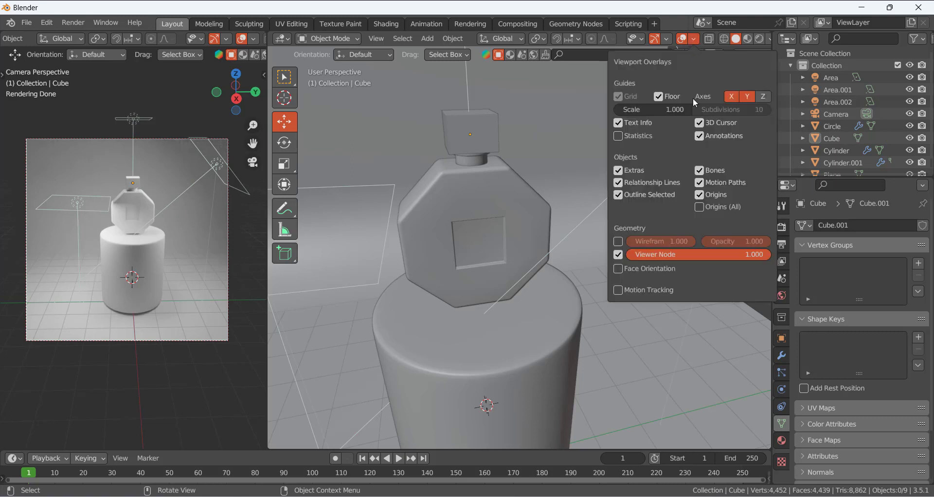
left_click(618, 273)
left_click(617, 271)
left_click(683, 40)
Add a new material to the octagonal bottle body and set its base colour to black.
left_click(531, 269)
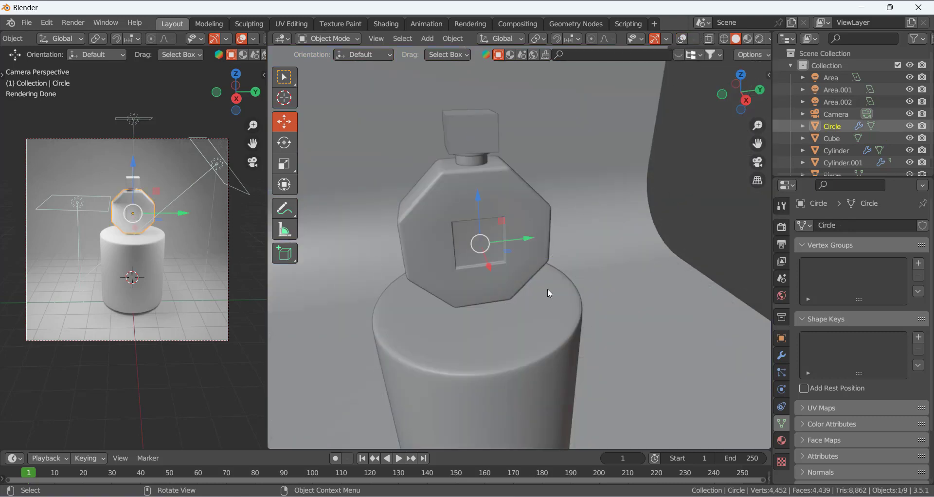
left_click(544, 373)
left_click(541, 216)
left_click(781, 440)
left_click(844, 271)
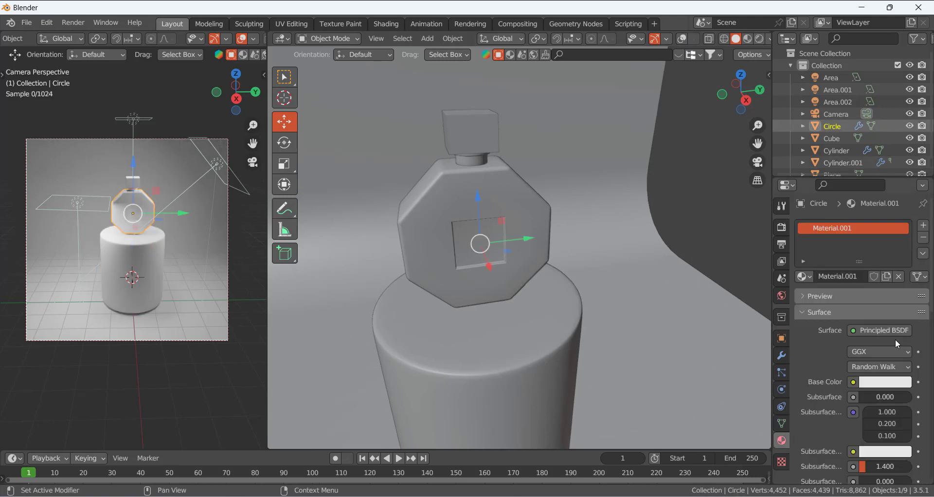
scroll(895, 350, "down", 5)
left_click(870, 285)
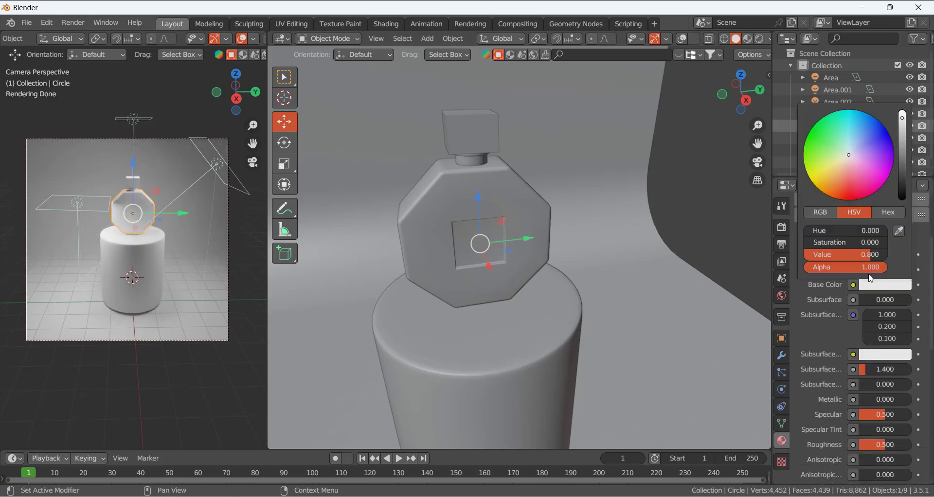
left_click_drag(902, 117, 902, 198)
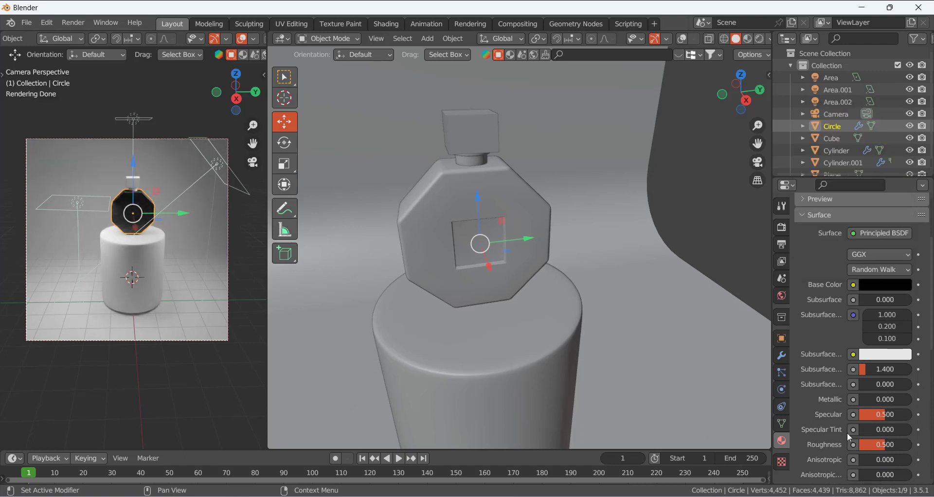
Set the bottle body material's Transmission Roughness to 1.000 and its Roughness to about 0.041.
scroll(847, 433, "down", 12)
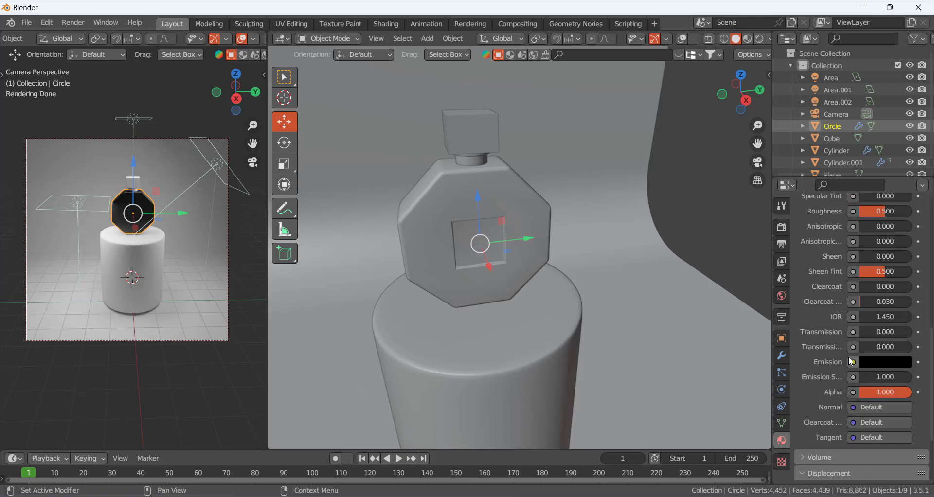
left_click_drag(865, 347, 909, 347)
left_click(710, 227)
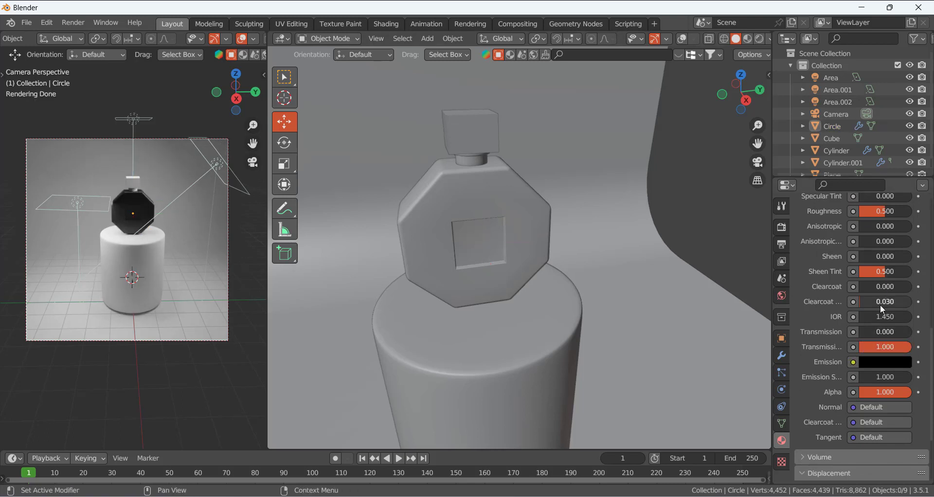
scroll(886, 305, "up", 3)
left_click_drag(893, 252, 871, 252)
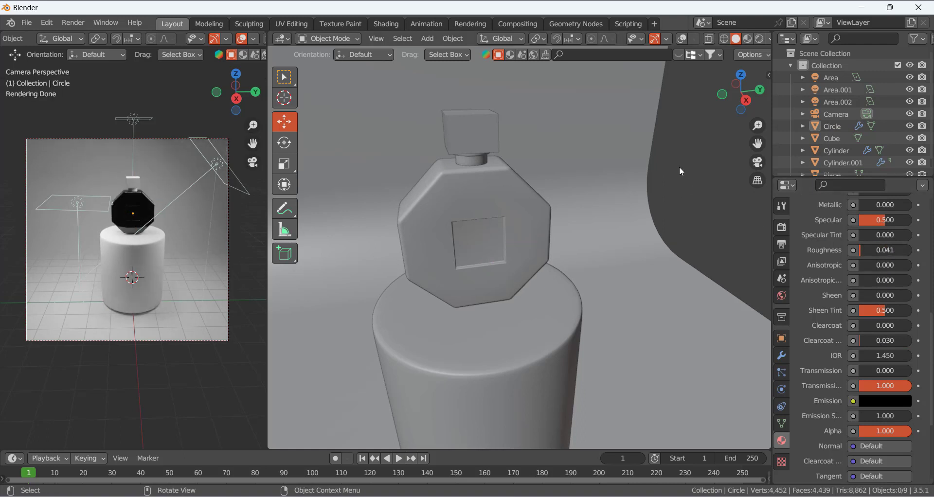
Add a material to the bottle neck with a dark gold base colour: hue 0.136, saturation 0.889, value 0.227.
left_click(472, 157)
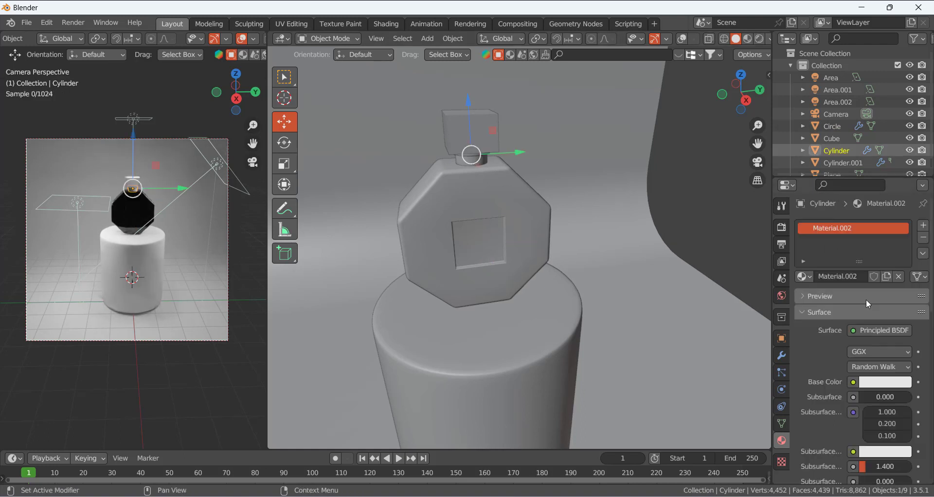
left_click(879, 383)
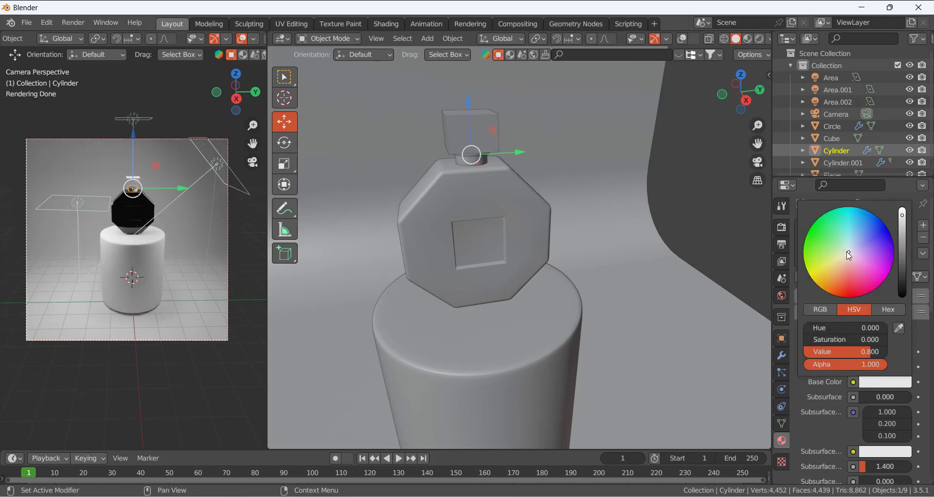
left_click_drag(848, 256, 824, 270)
left_click_drag(901, 221, 902, 255)
left_click(692, 190)
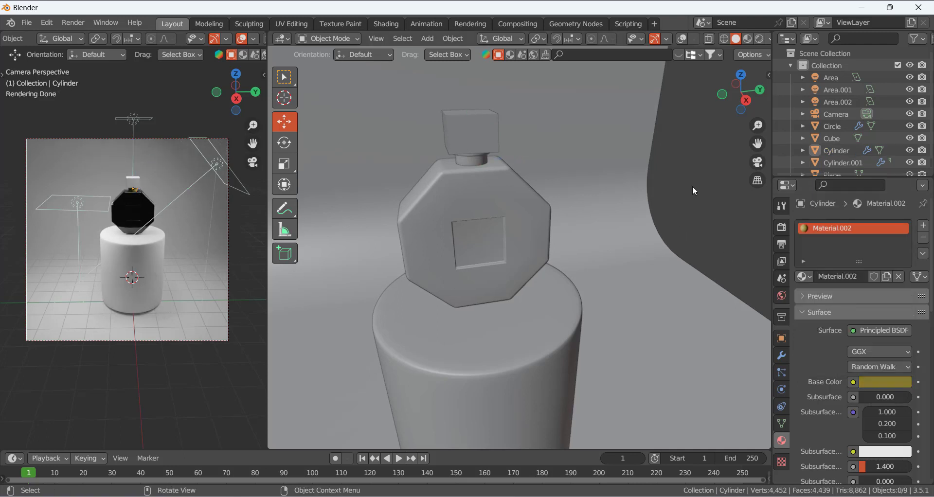
Brighten the neck's gold base colour to a value of about 0.546 and set its Metallic to 1.000.
scroll(154, 171, "up", 2)
scroll(115, 219, "up", 3)
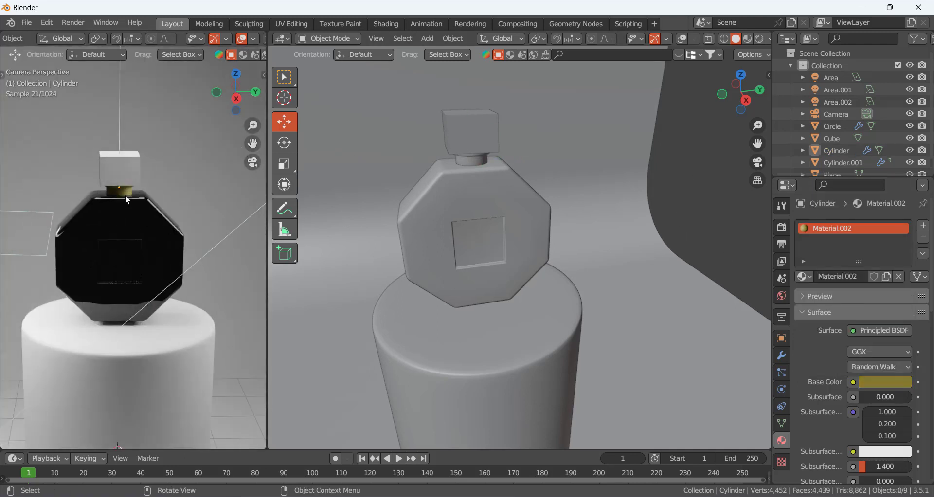
left_click(127, 194)
left_click(895, 383)
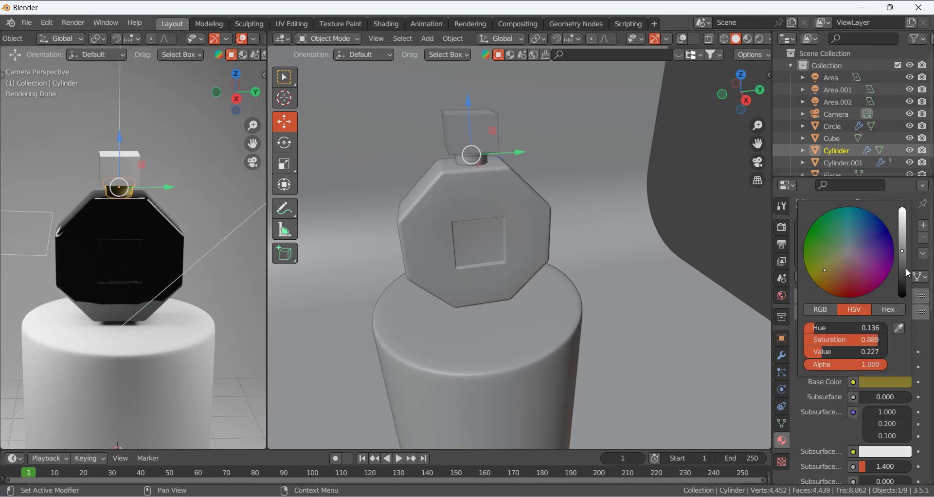
left_click_drag(904, 250, 902, 232)
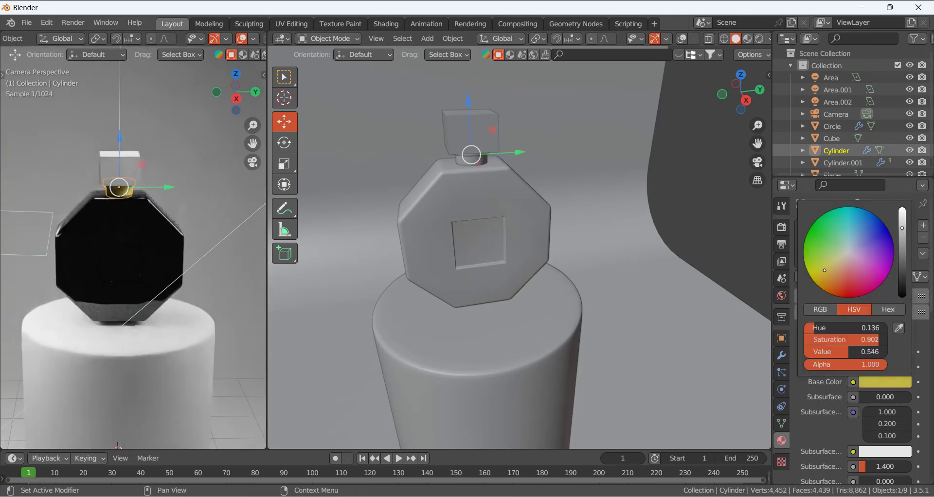
scroll(879, 430, "down", 5)
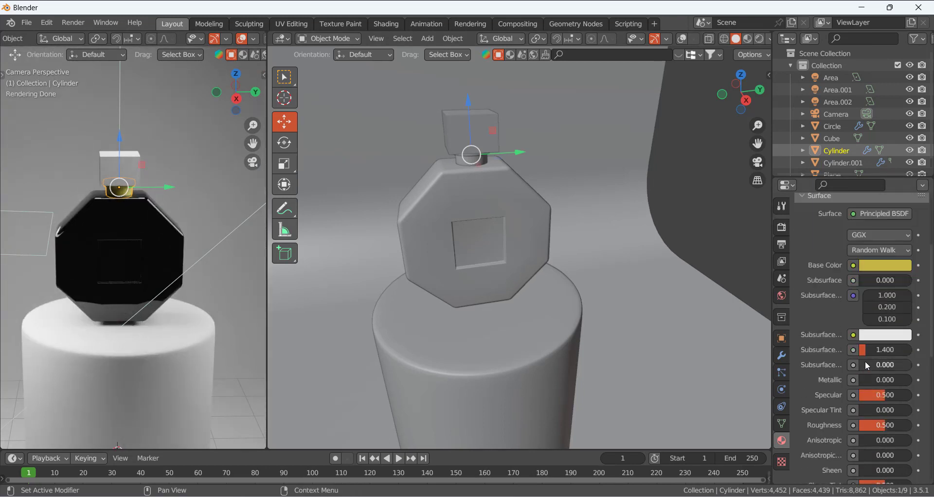
left_click_drag(862, 383, 914, 383)
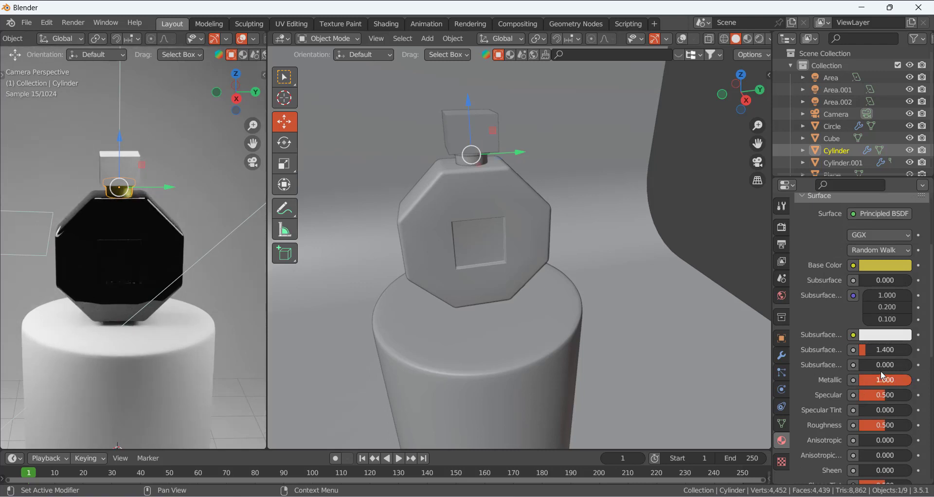
left_click(728, 211)
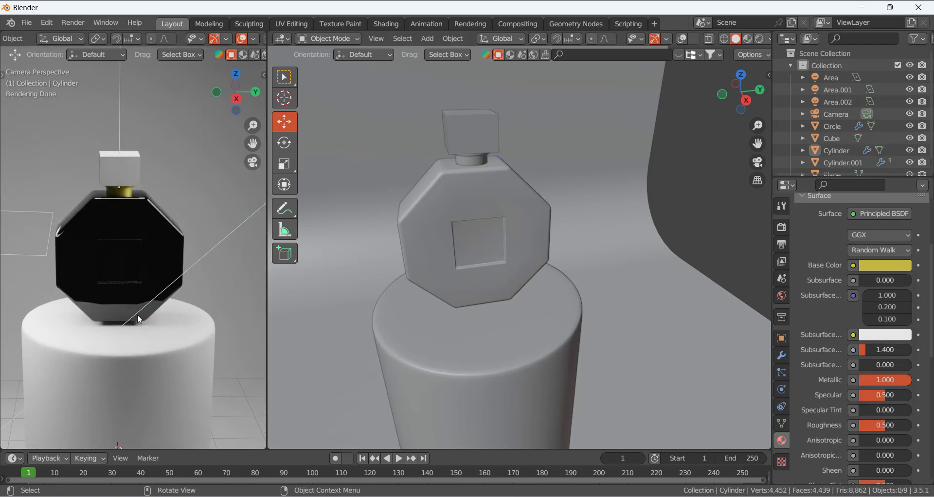
Add a material to the pedestal with a peach base colour: hue 0.071, saturation 0.668, value 0.800.
scroll(146, 297, "down", 3)
left_click(529, 366)
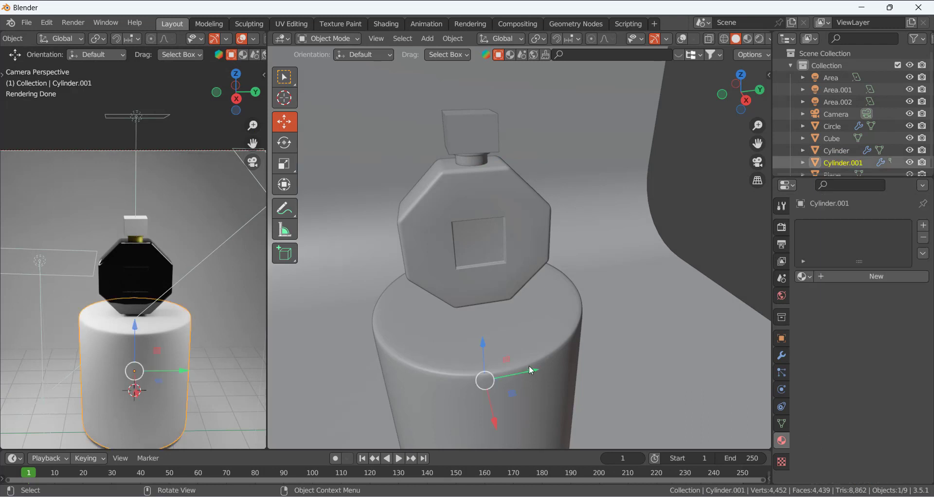
left_click(899, 382)
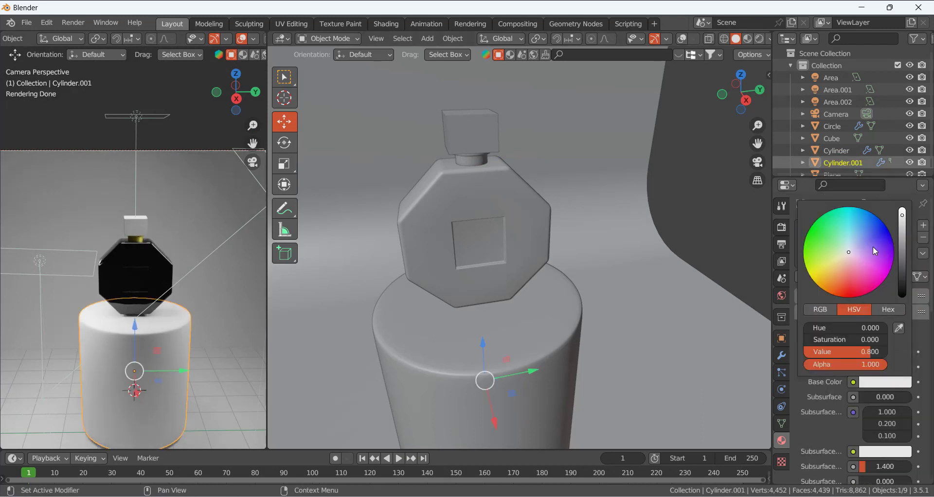
mouse_move(852, 254)
left_mouse_down()
mouse_move(833, 275)
mouse_move(839, 267)
left_mouse_up()
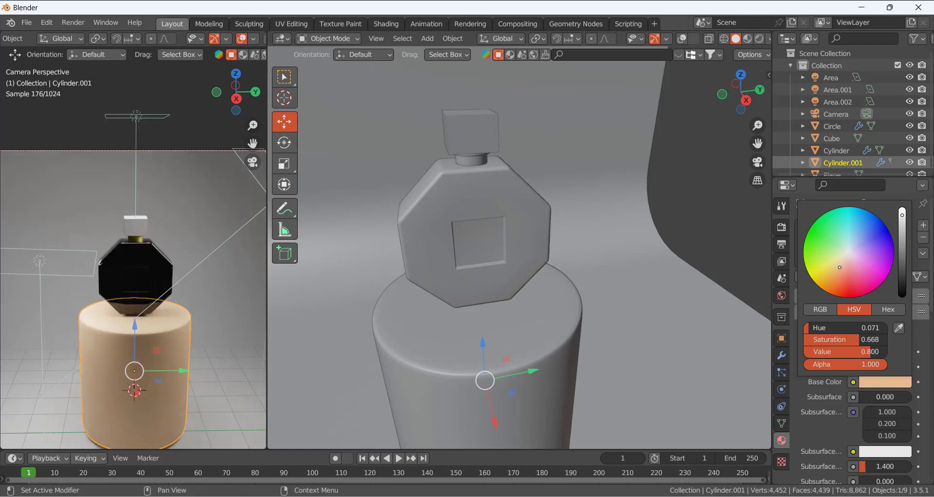
Add a material to the curved backdrop with an orange base colour: hue 0.059, saturation 0.897, value 0.800.
left_click(673, 306)
left_click(855, 277)
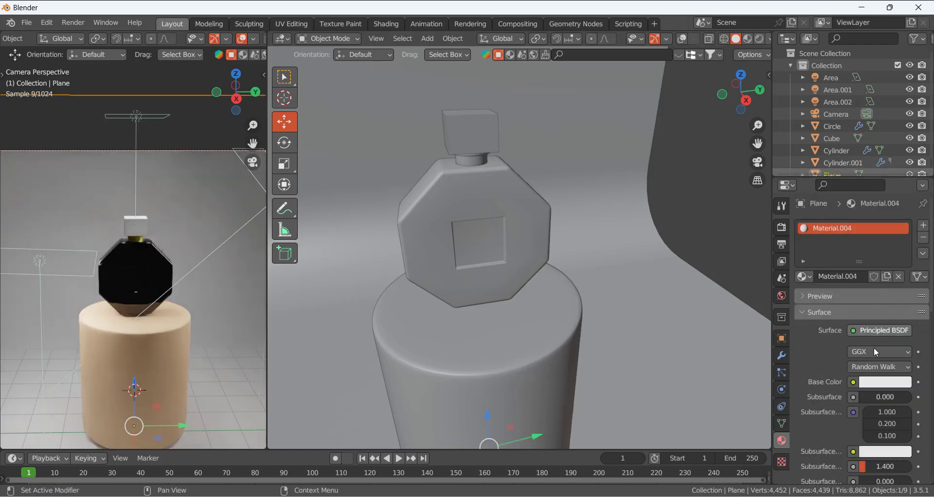
left_click(883, 382)
left_click_drag(846, 253, 834, 275)
left_click_drag(875, 340, 878, 339)
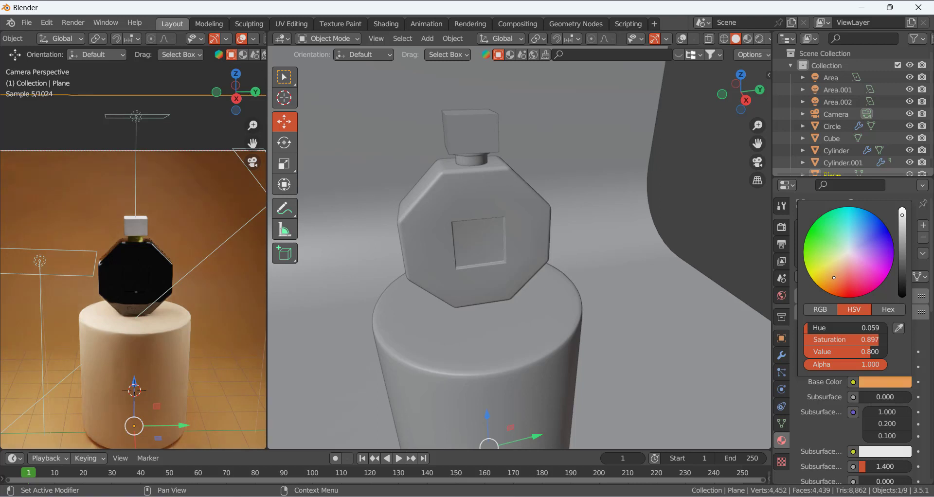
left_click(687, 166)
Add a new material to the bottle's cap cube and name it gold.
middle_click_drag(262, 318, 162, 195)
scroll(161, 194, "up", 5)
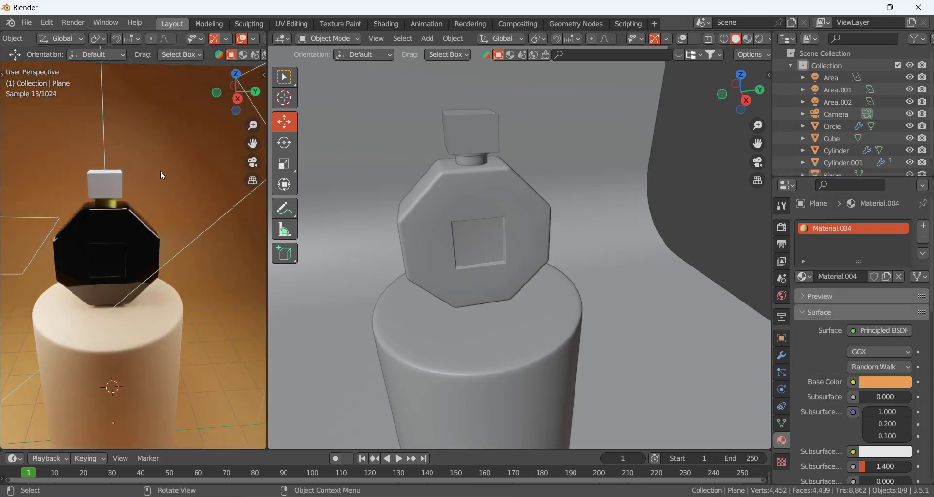
left_click(486, 140)
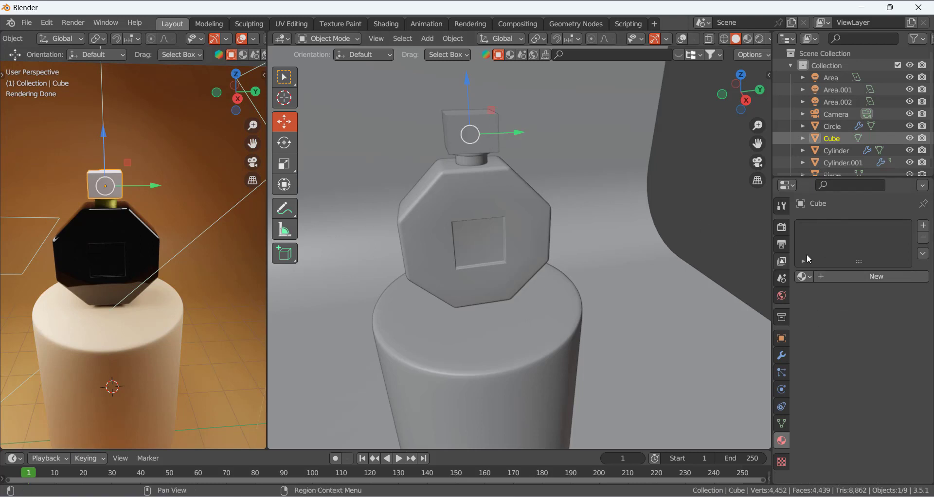
left_click(840, 277)
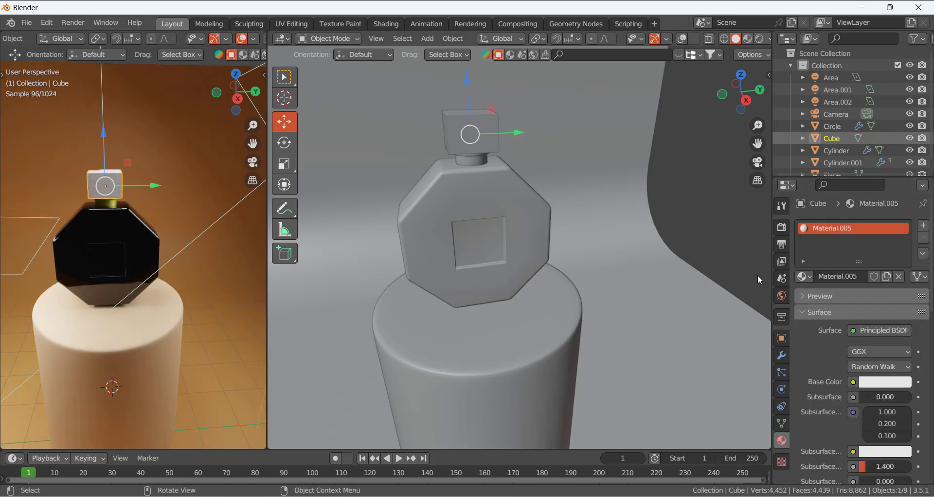
double_click(841, 275)
key("ctrl+a")
key("BackSpace")
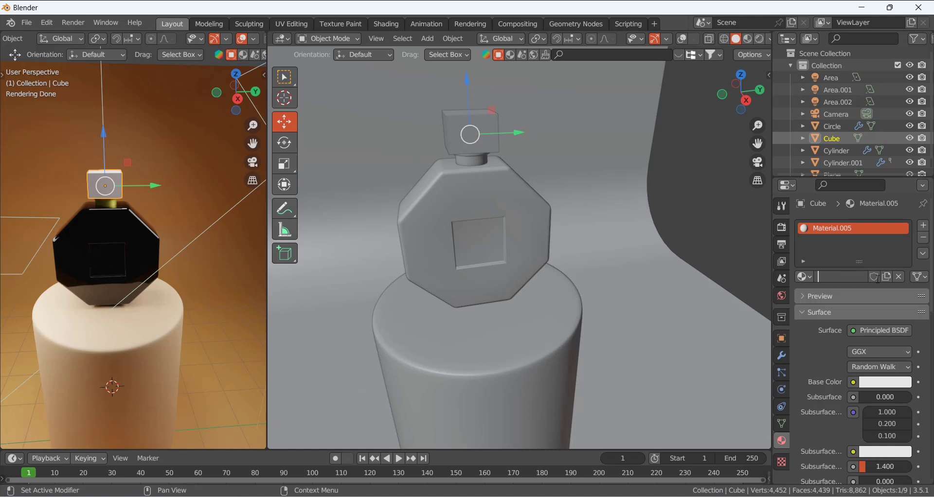
left_click(903, 247)
left_click(856, 276)
key("BackSpace")
type("gold")
key("Return")
left_click(718, 190)
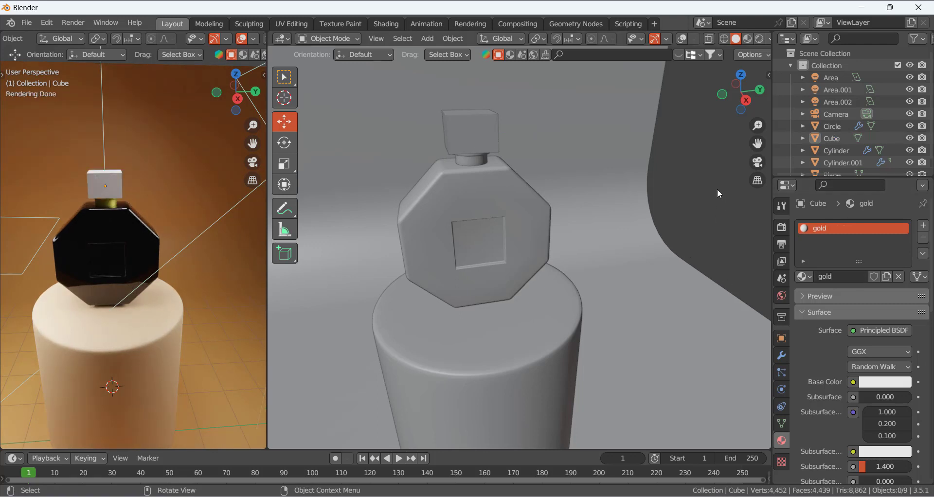
Switch to the Shading workspace, select the cap cube and enlarge the shader node editor.
left_click(389, 23)
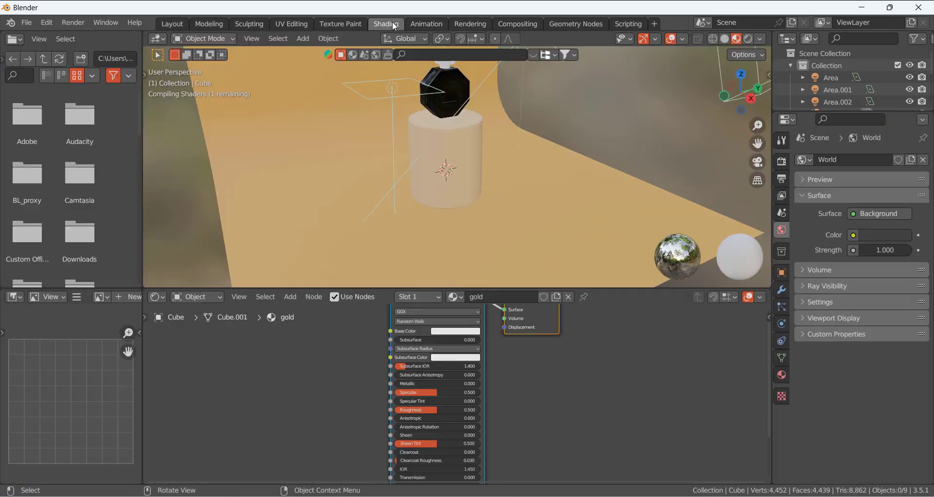
middle_click_drag(393, 129, 519, 211)
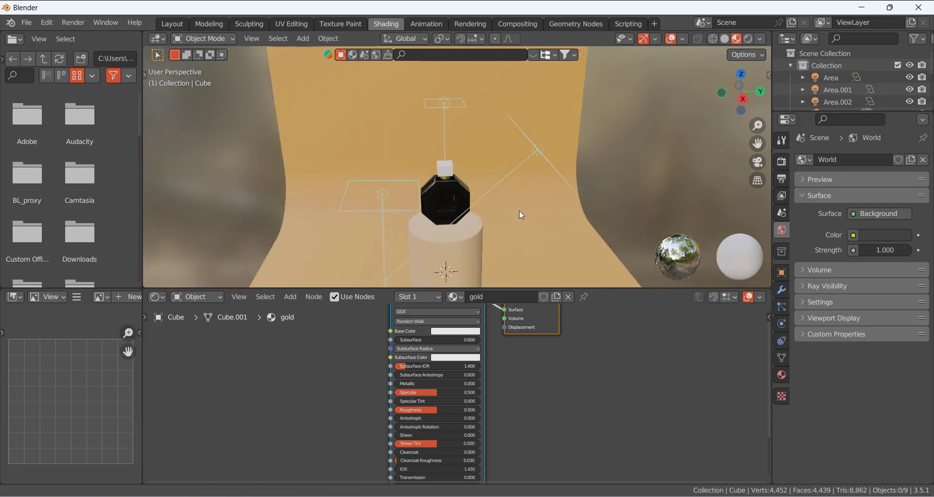
scroll(460, 192, "up", 8)
left_click(283, 94)
key("KP_Decimal")
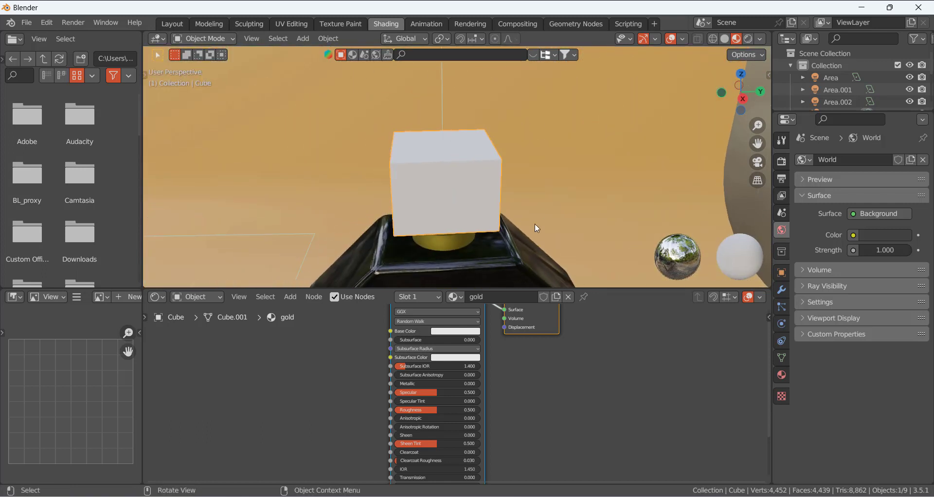
left_click_drag(535, 288, 506, 199)
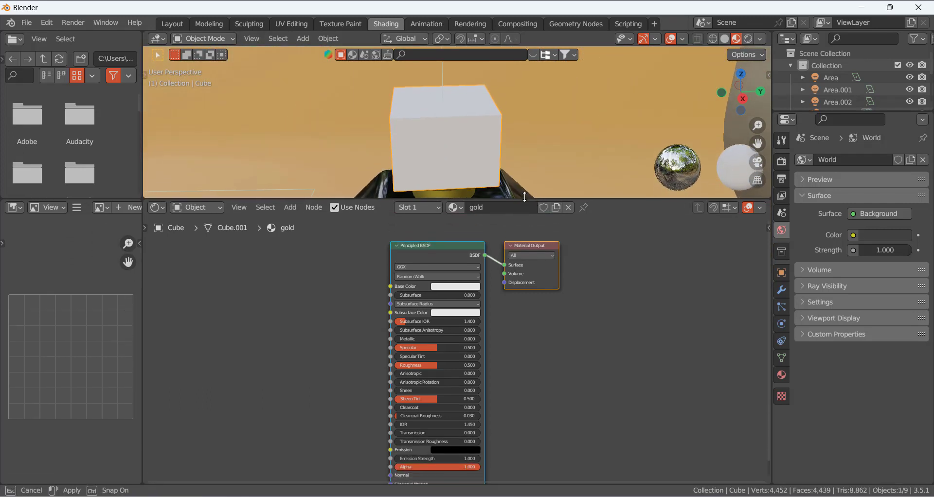
scroll(483, 260, "down", 2)
middle_click_drag(311, 281, 424, 294)
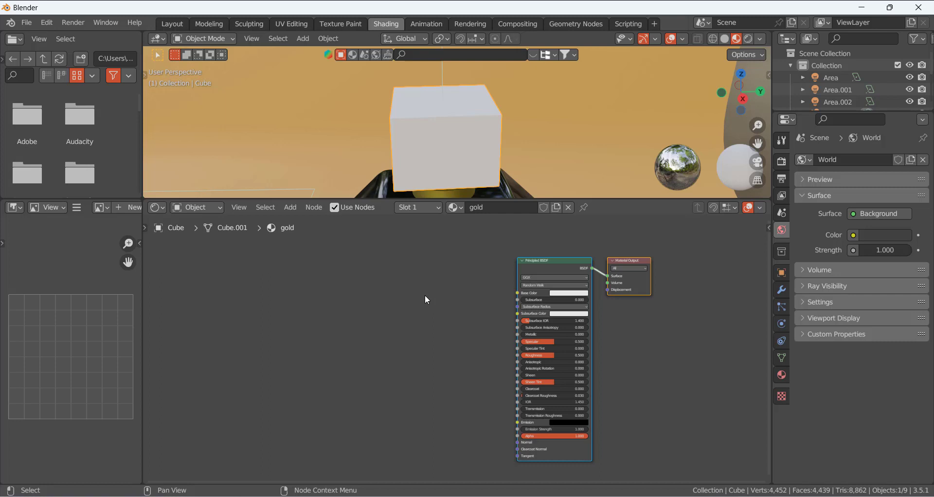
Set the gold material's base colour on the Principled BSDF to yellow: hue 0.135, saturation 0.868, value 0.800.
scroll(566, 294, "up", 3)
left_click(569, 293)
left_click_drag(564, 194, 564, 193)
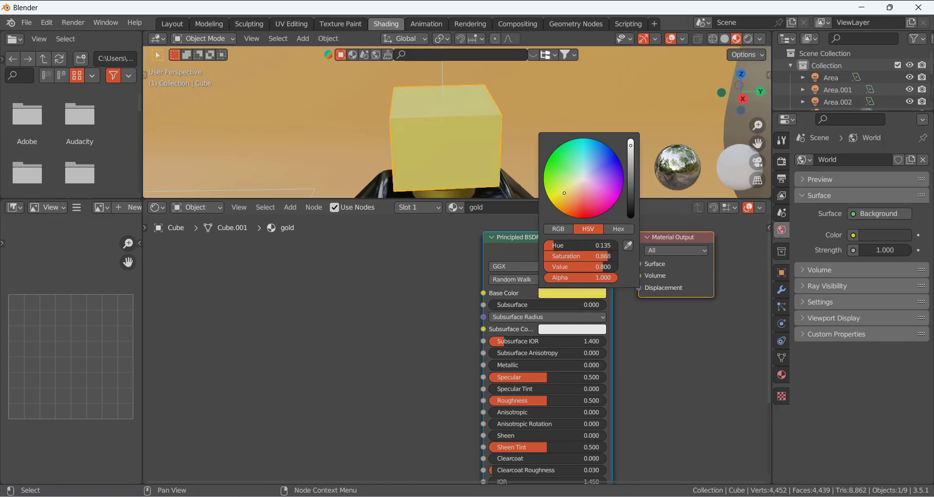
Add a Voronoi Texture node to the gold material's node tree, away from the Principled BSDF.
left_click(357, 314)
scroll(393, 322, "down", 6)
middle_click_drag(389, 342, 498, 308)
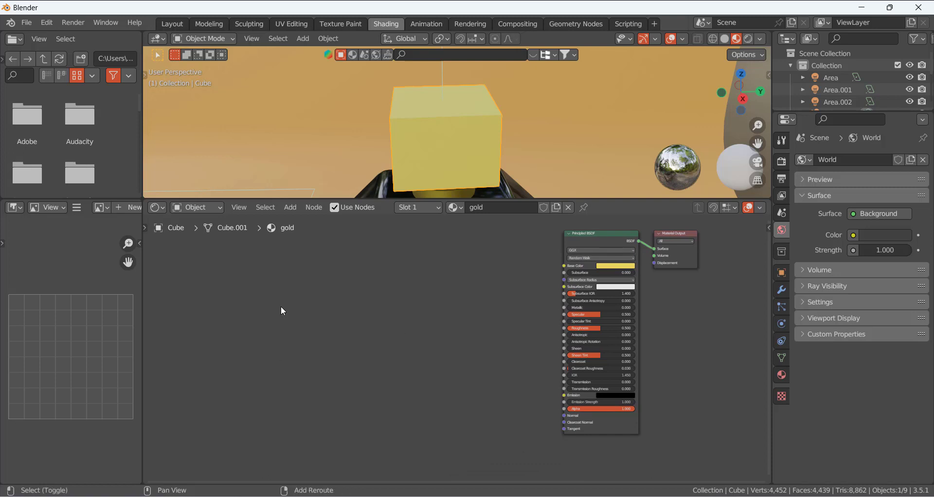
key("shift+a")
mouse_move(265, 364)
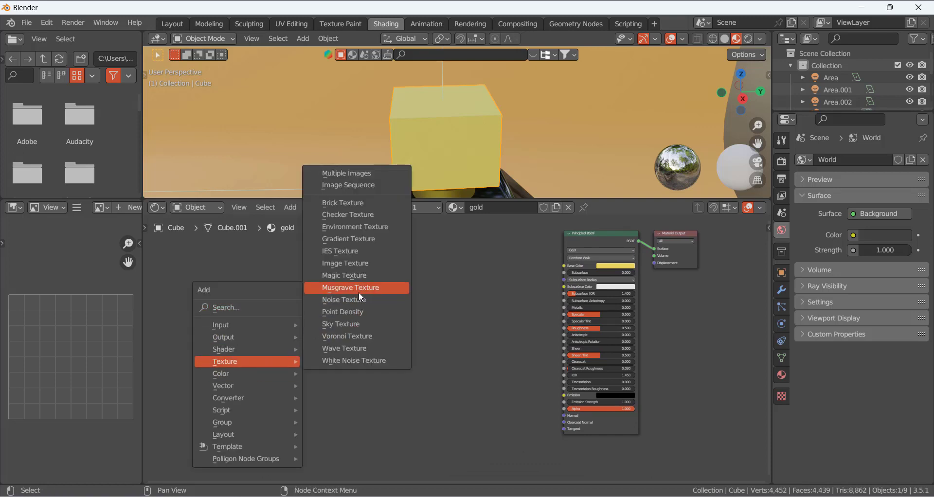
left_click(356, 336)
left_click(312, 291)
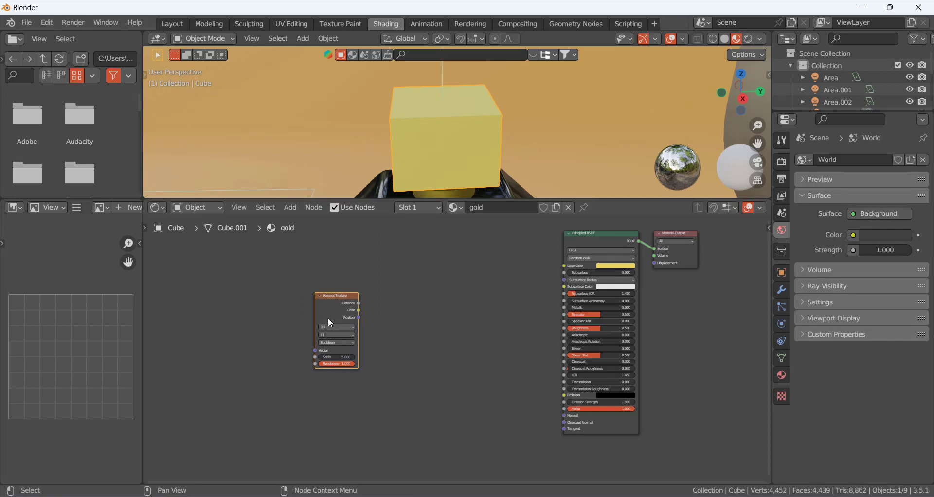
Set the Voronoi Texture to Smooth F1 with the Minkowski distance metric, and preview its Distance output on the cap.
scroll(327, 317, "up", 3)
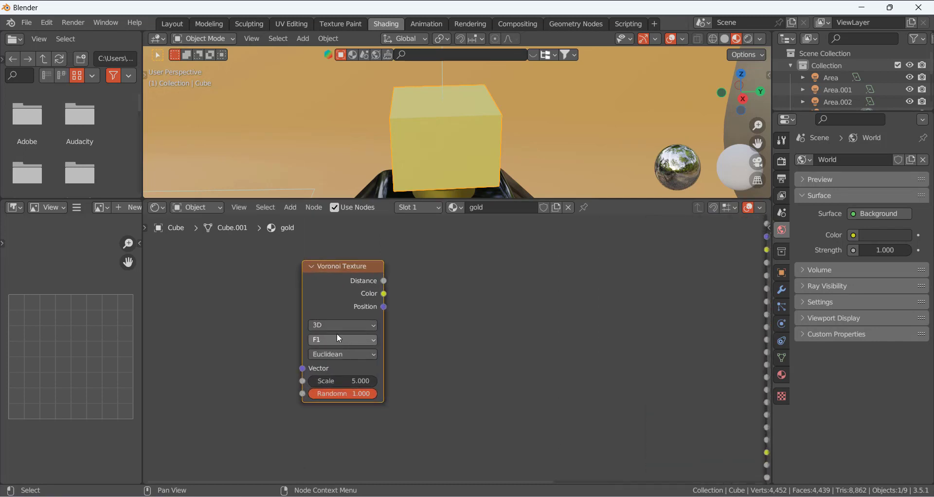
left_click(335, 340)
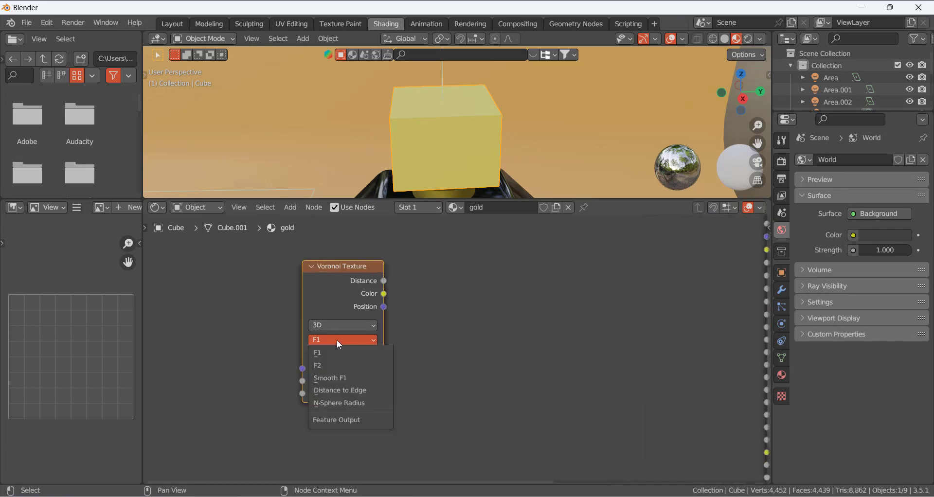
left_click(333, 377)
left_click(345, 354)
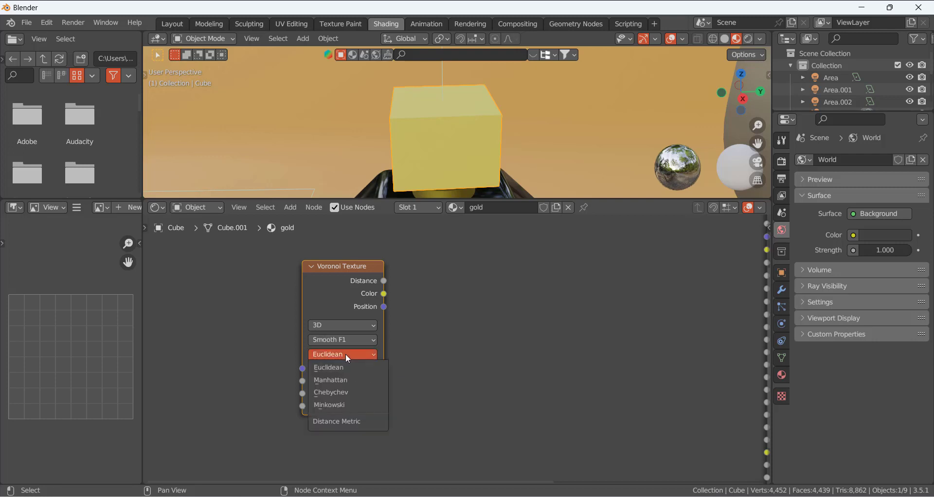
left_click(347, 406)
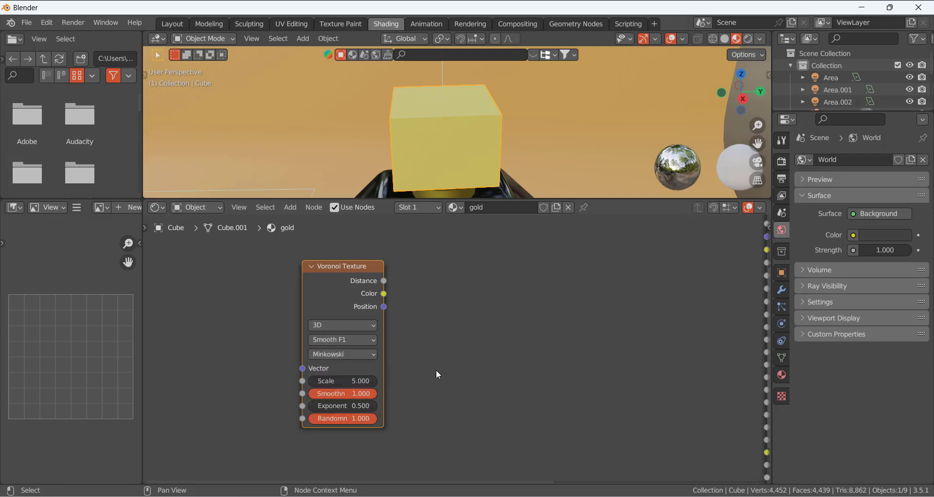
scroll(436, 370, "down", 3)
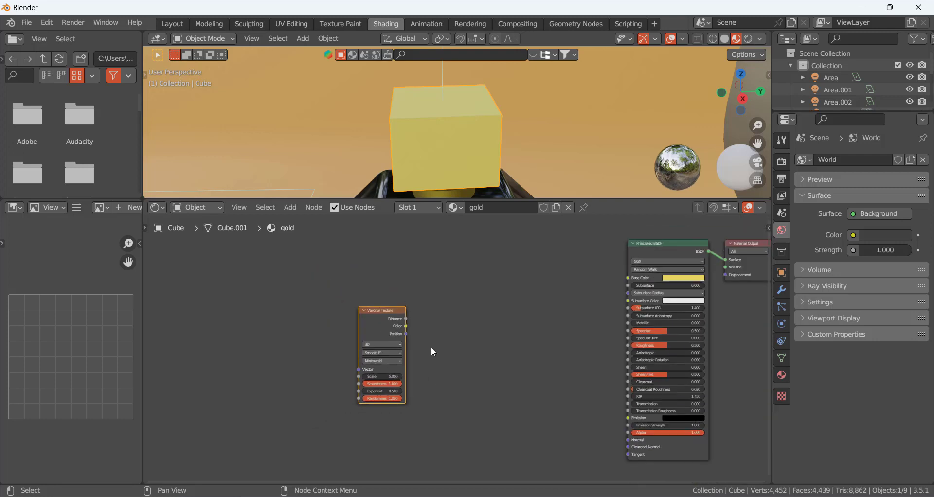
left_click(379, 317, "ctrl+shift")
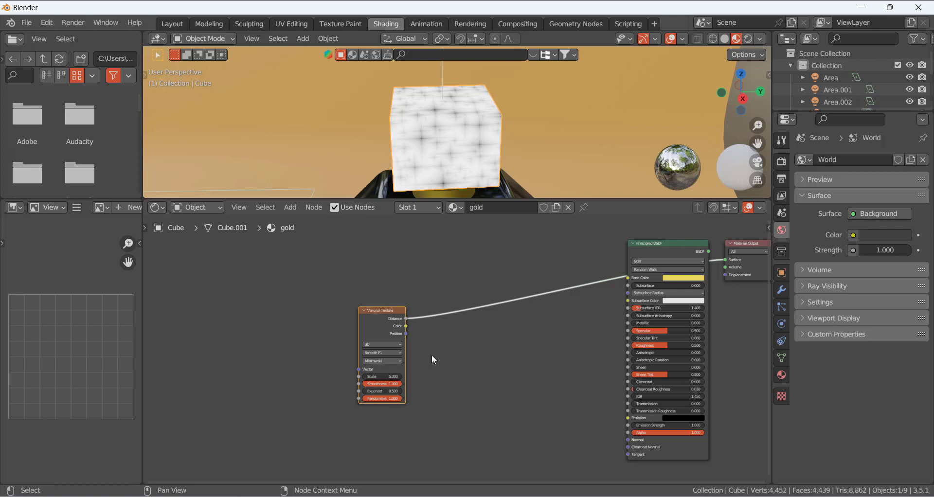
Search the add-ons in the preferences for node to check whether Node Wrangler is enabled, and close the preferences.
scroll(432, 352, "down", 2)
left_click(46, 23)
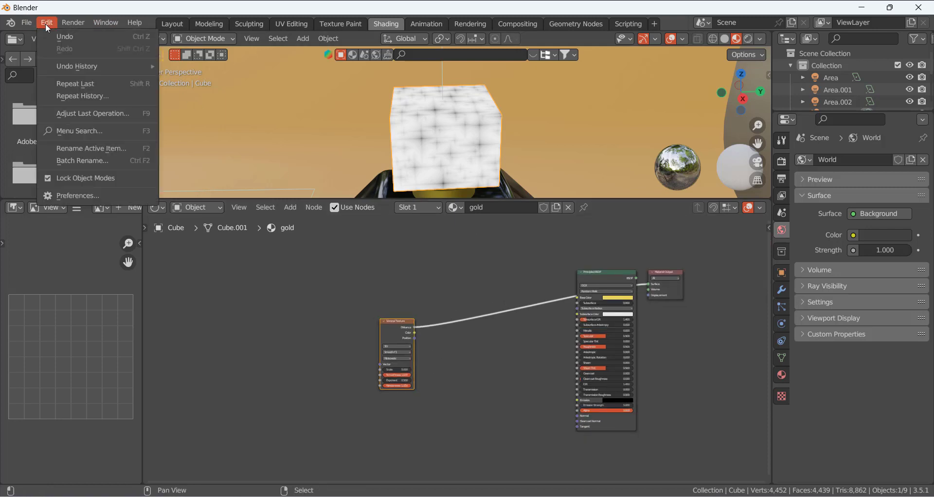
left_click(144, 194)
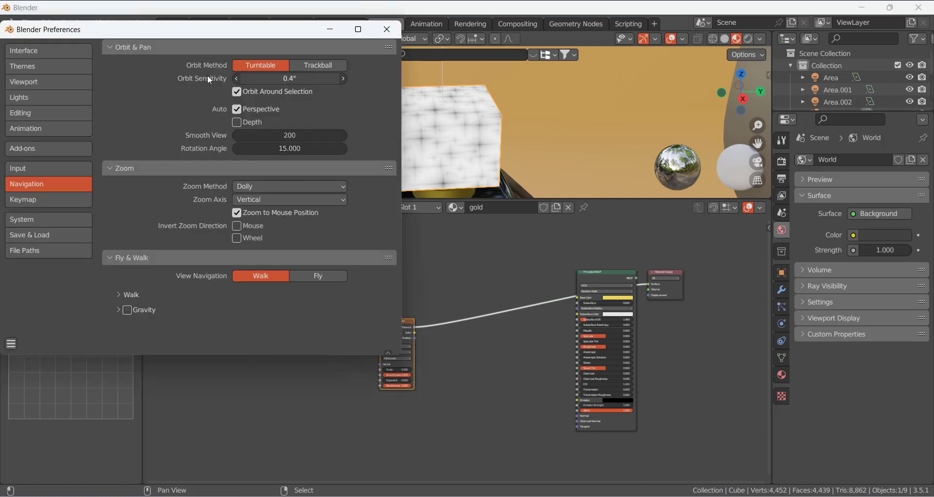
left_click(50, 147)
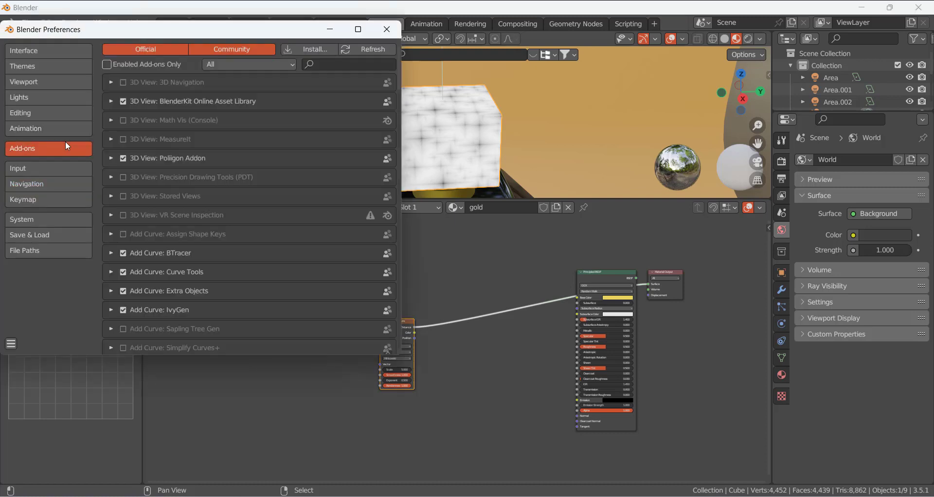
left_click(337, 64)
type("node")
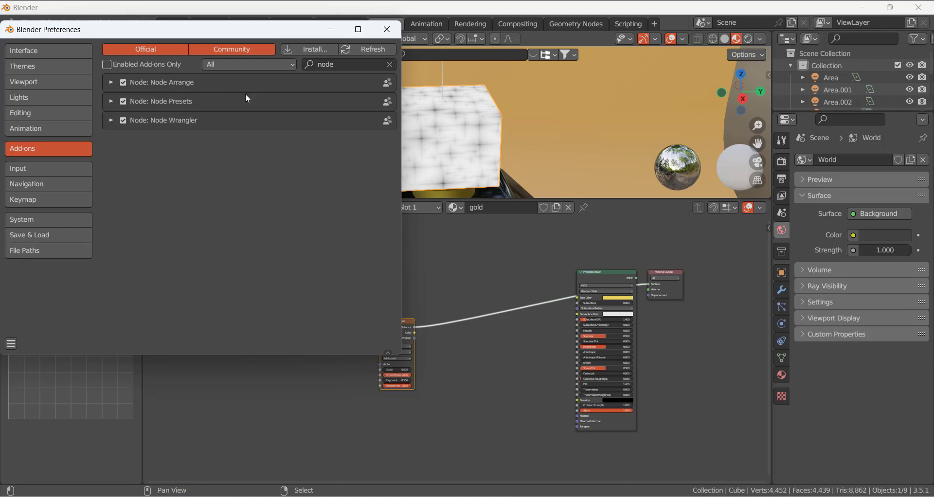
left_click(386, 30)
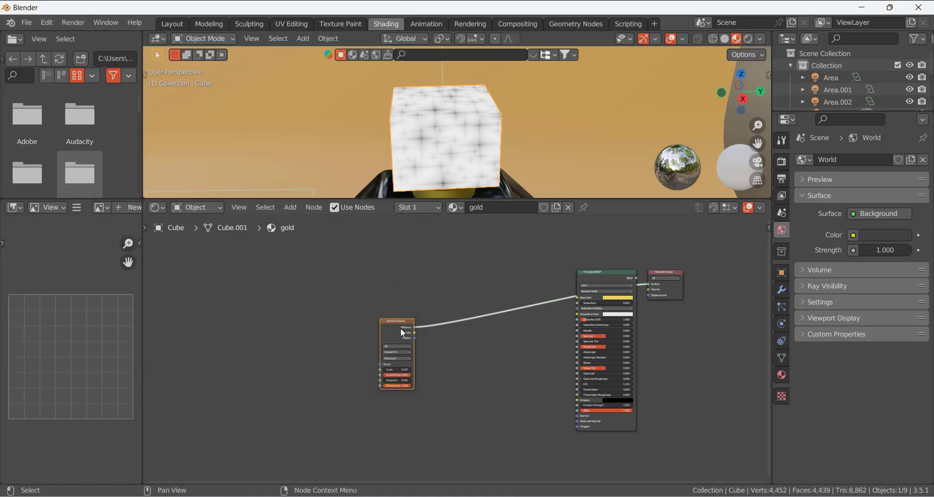
Cycle the Voronoi Texture preview on the cap through its Color output and back to Distance.
left_click(394, 325, "ctrl+shift")
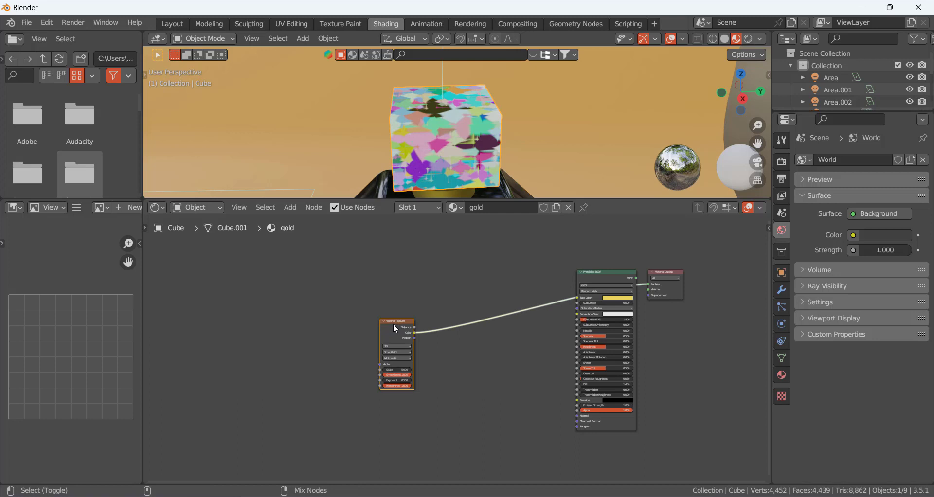
left_click(393, 323, "ctrl+shift")
scroll(440, 355, "up", 2)
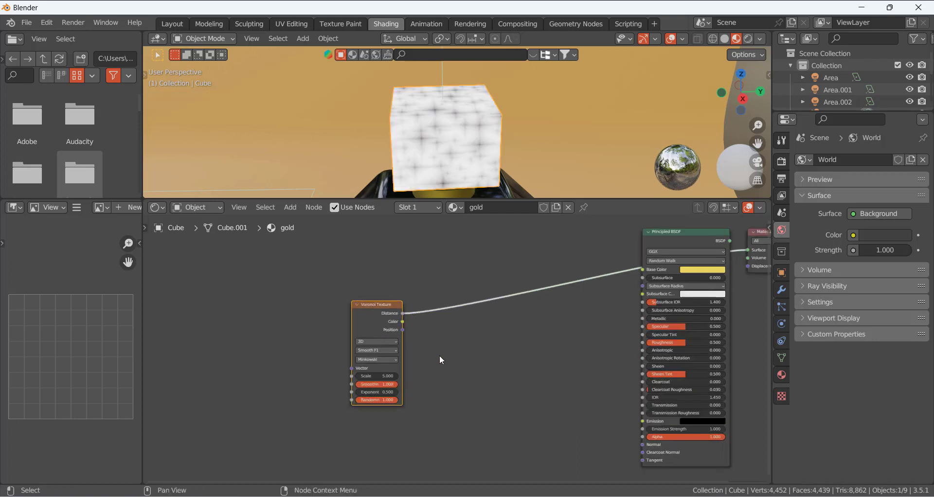
scroll(439, 356, "up", 1)
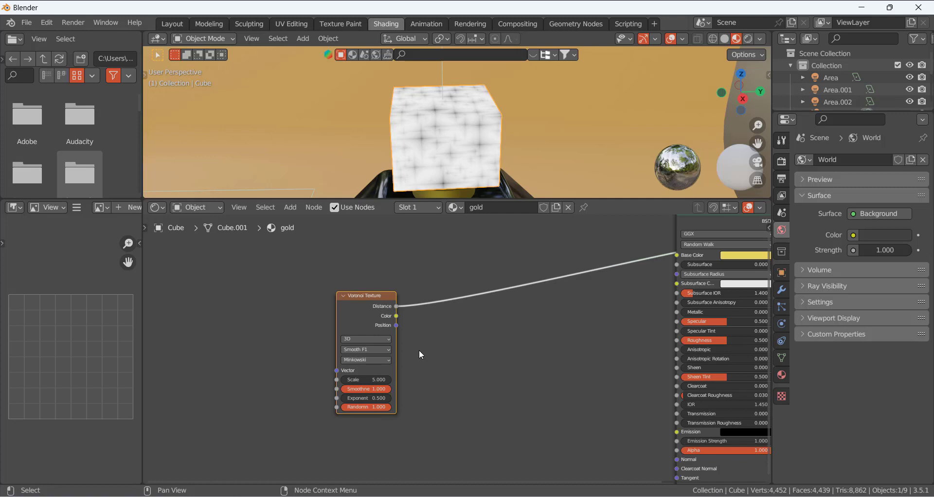
Add a Noise Texture node ahead of the Voronoi Texture, leaving space between them.
middle_click_drag(321, 352, 390, 335)
left_click(389, 330)
key("shift+a")
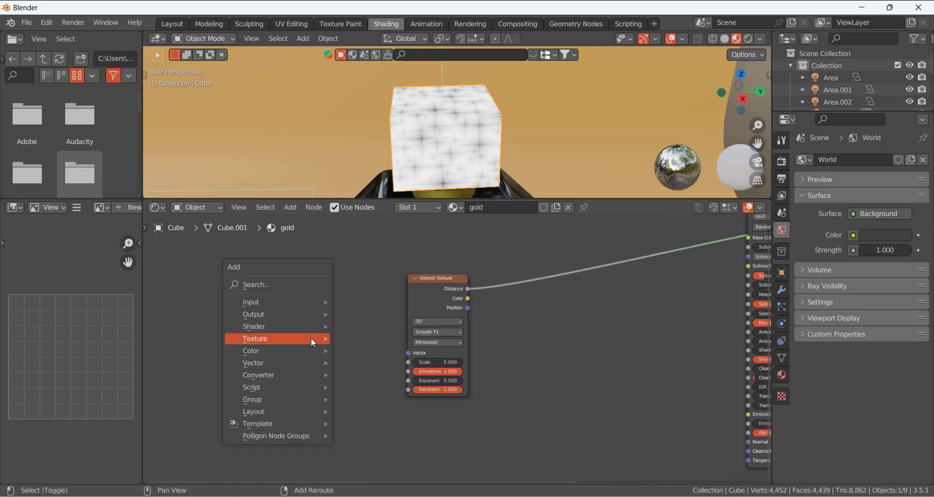
left_click(284, 286)
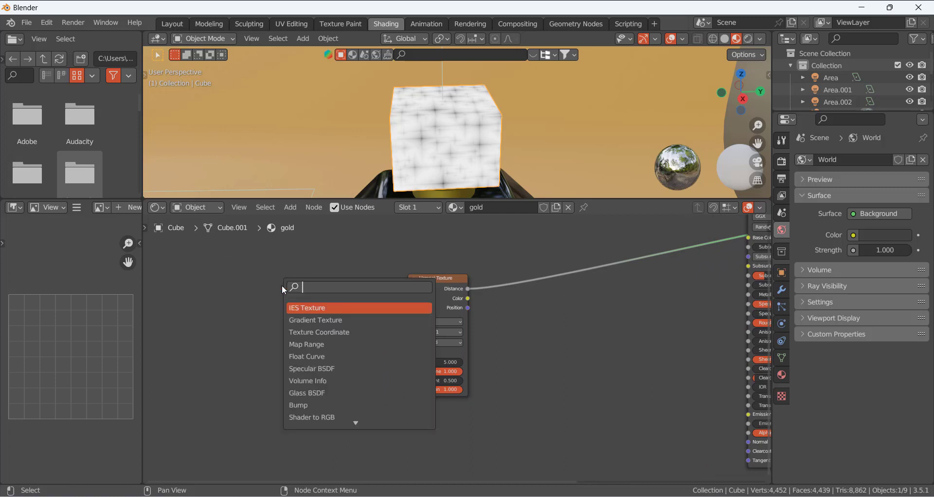
type("no")
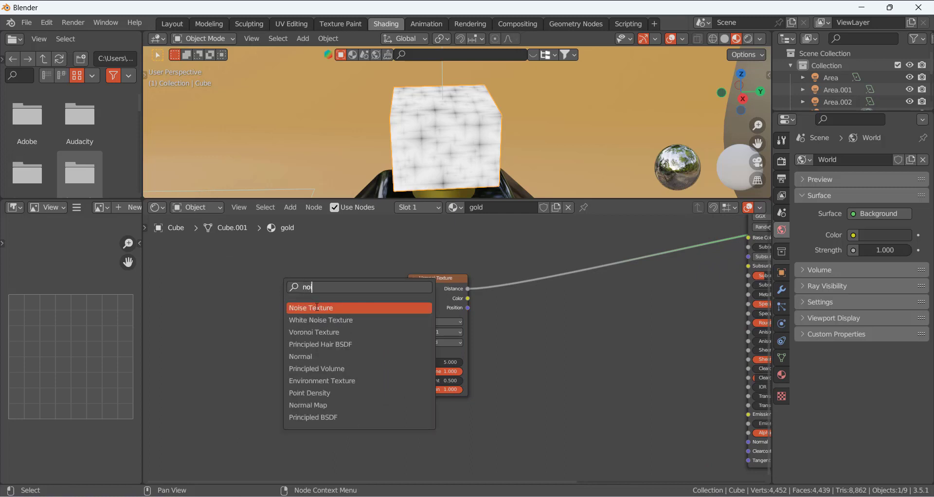
left_click(316, 307)
left_click(239, 345)
Add a ColorRamp node between the Noise Texture and the Voronoi Texture.
key("shift+a")
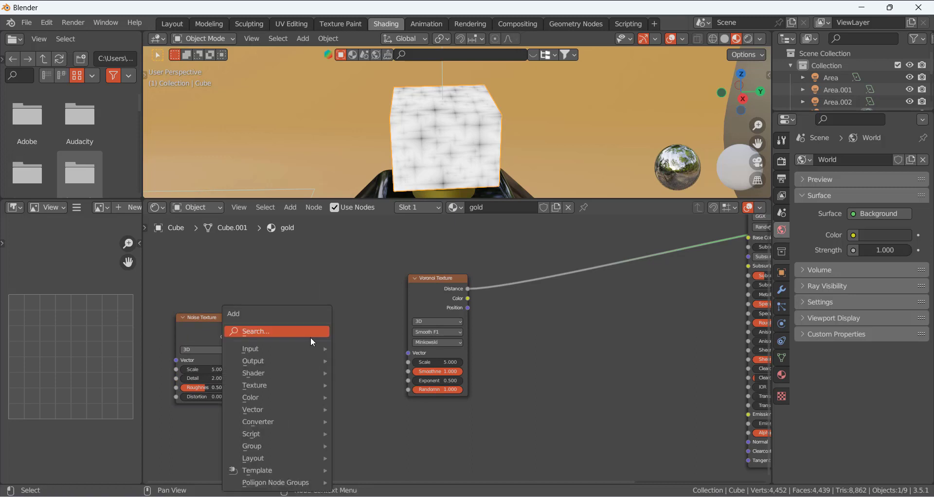
left_click(311, 337)
type("colo")
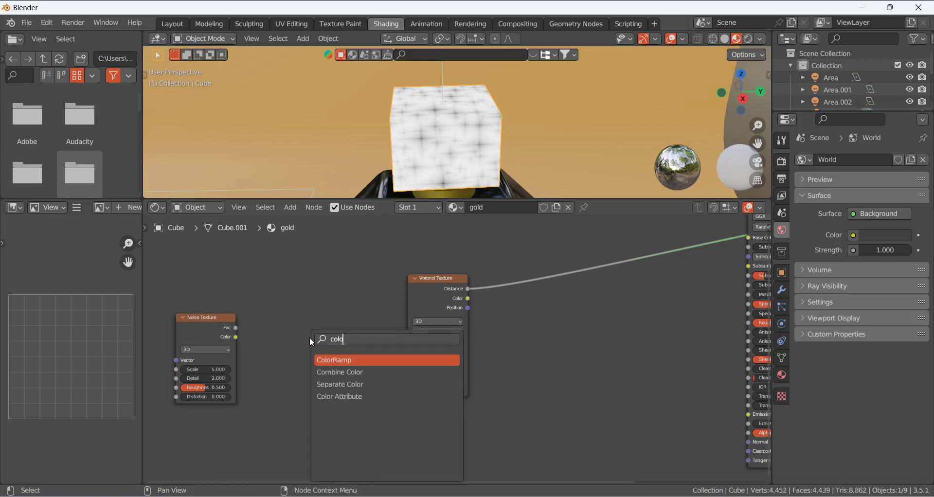
left_click(333, 359)
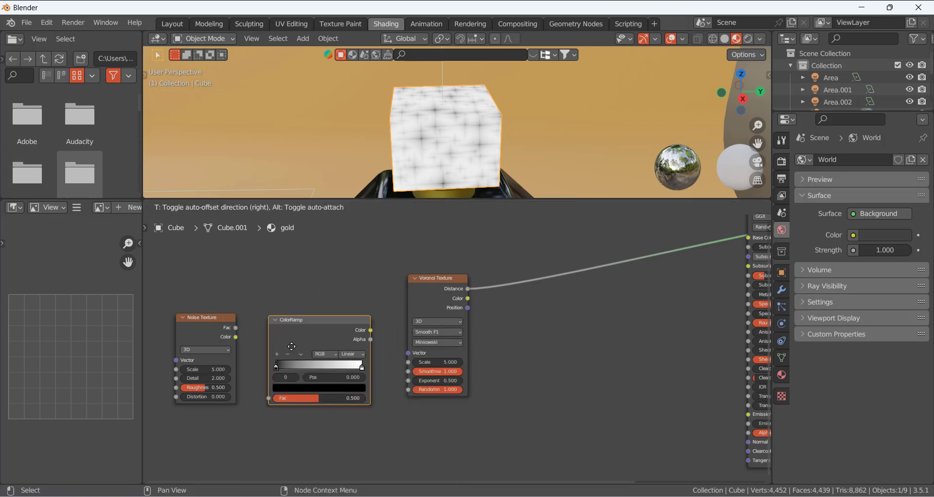
left_click(317, 346)
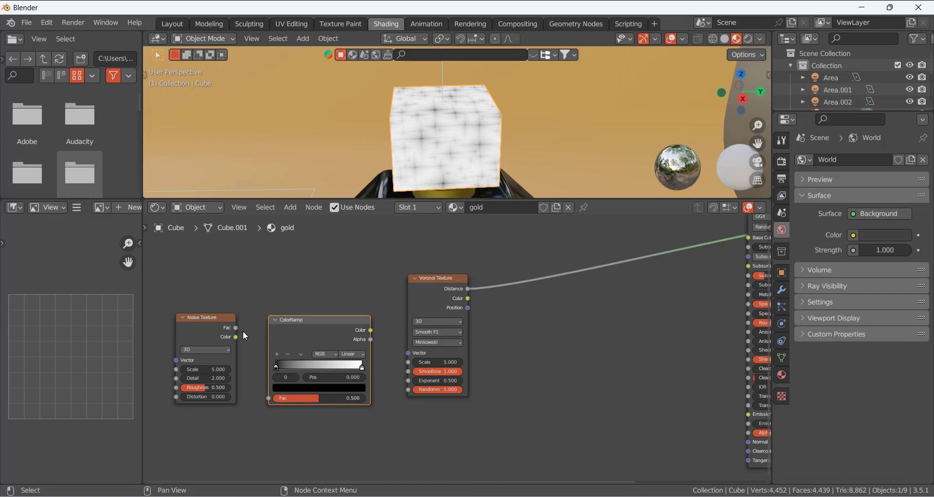
Connect the Noise Texture's Fac output to the ColorRamp's Fac, and the ColorRamp's Color to the Voronoi Texture's Vector input.
left_click_drag(235, 337, 257, 399)
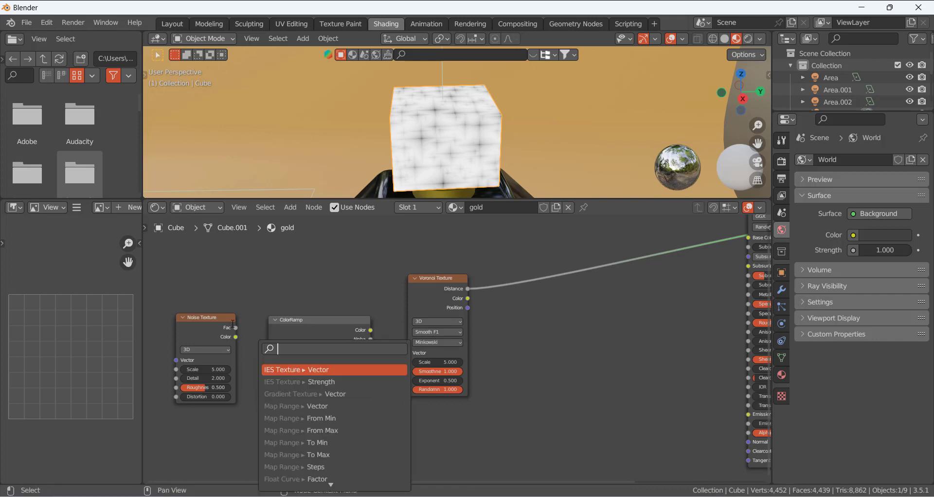
left_click_drag(235, 327, 271, 400)
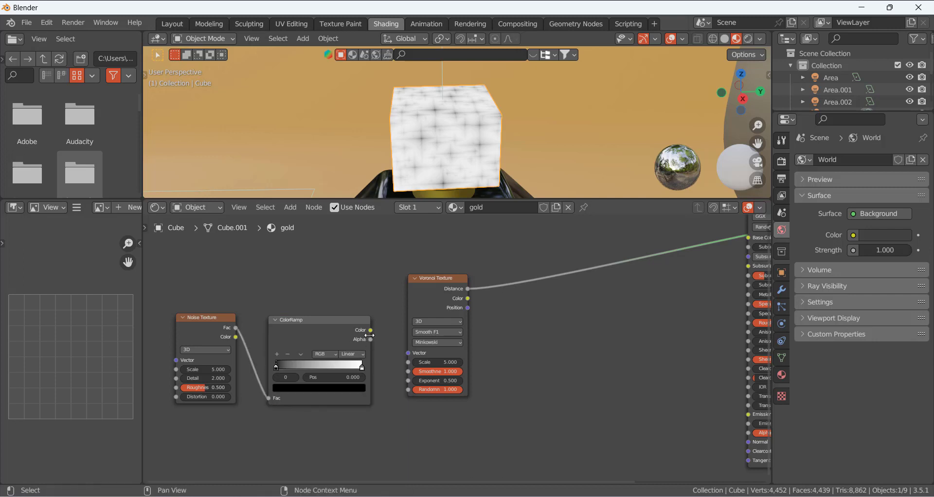
left_click_drag(370, 330, 408, 353)
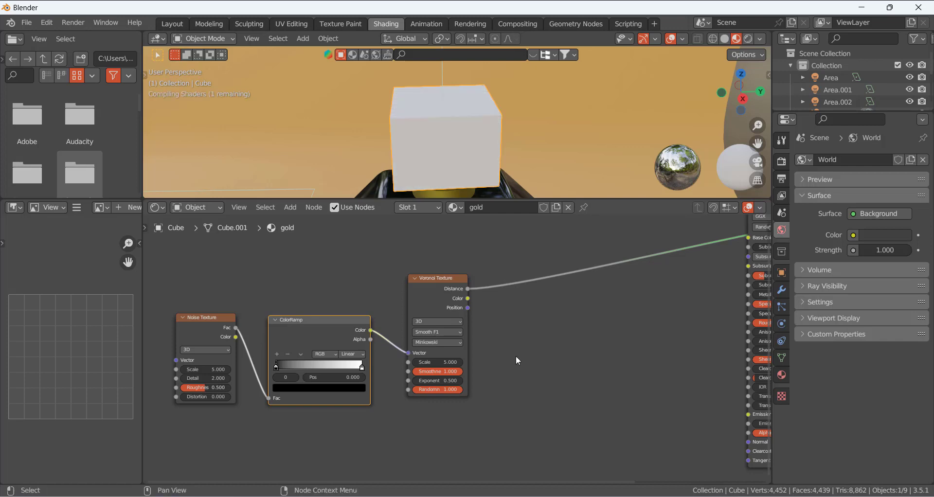
Move the ColorRamp's black stop to position 0.251.
scroll(515, 360, "down", 2)
scroll(521, 327, "up", 3)
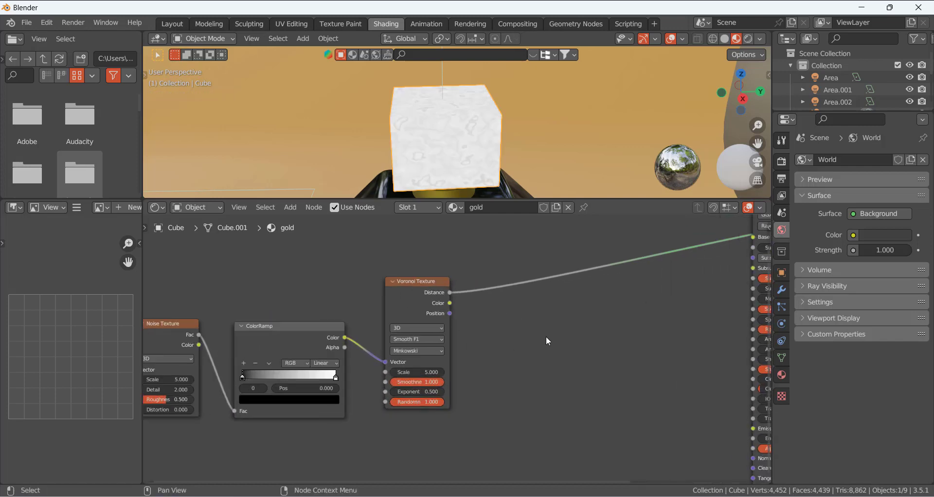
scroll(545, 336, "down", 4)
scroll(347, 369, "up", 8)
scroll(308, 360, "down", 2)
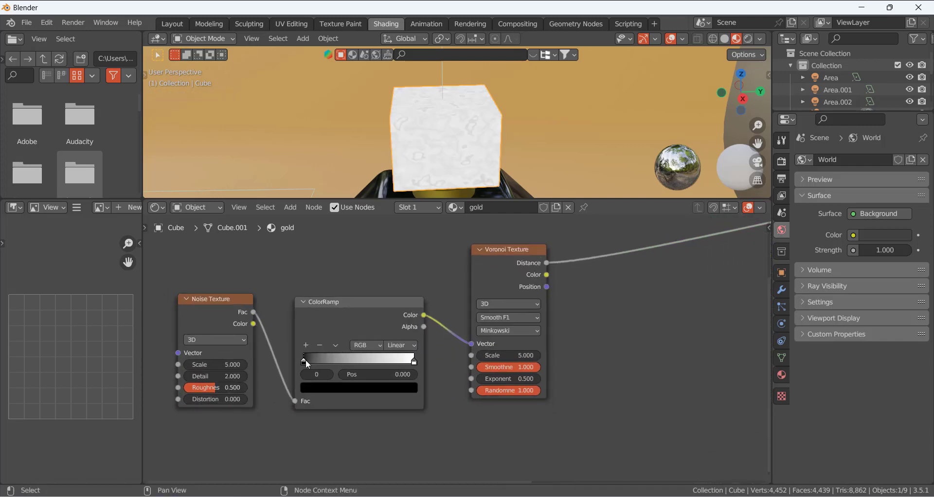
left_click_drag(305, 361, 334, 361)
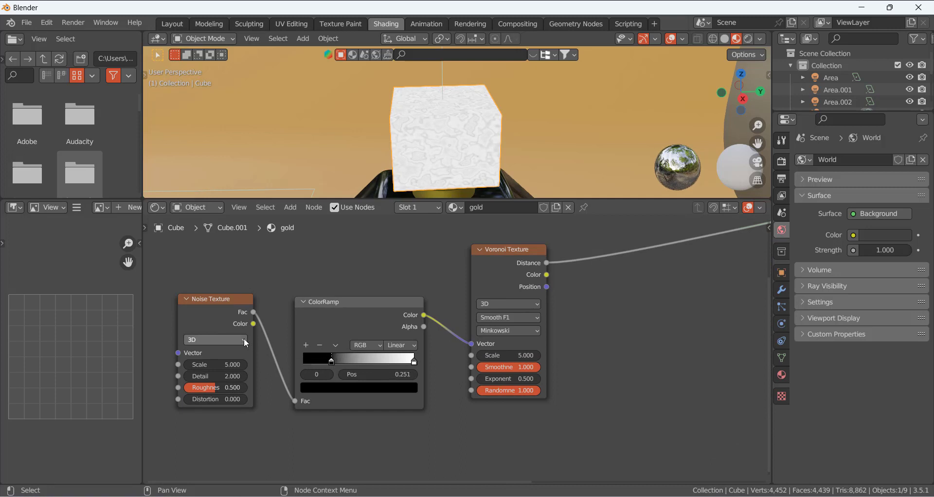
Set the Noise Texture's scale to 9.4 and its detail to 16.
left_click_drag(224, 364, 244, 365)
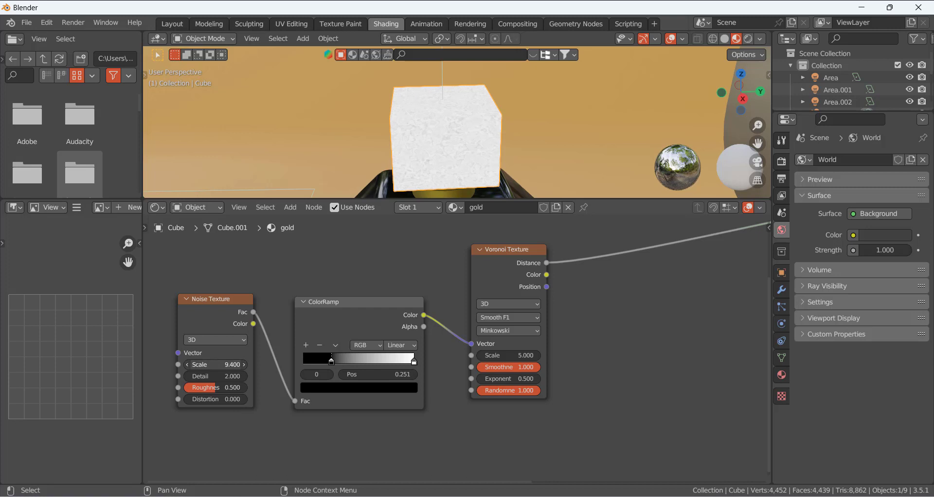
double_click(215, 376)
type("8.4")
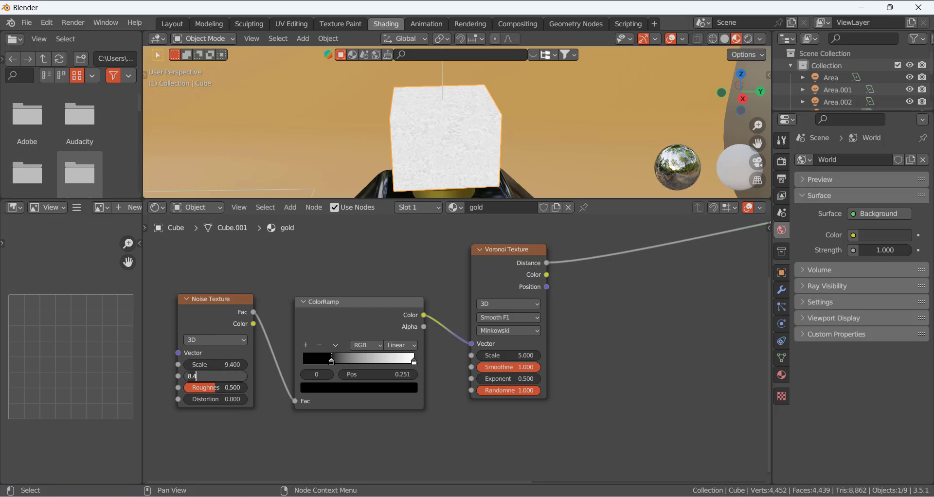
key("BackSpace")
key("BackSpace")
key("BackSpace")
type("16")
key("Return")
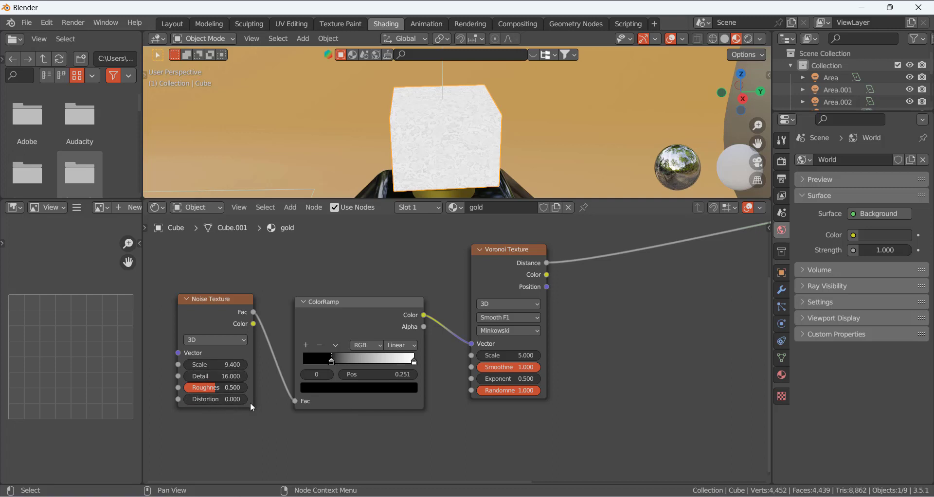
Select the Noise Texture, ColorRamp and Voronoi Texture nodes and move them together farther from the Principled BSDF.
scroll(249, 402, "down", 2)
middle_click_drag(556, 332, 477, 334)
scroll(609, 376, "down", 2)
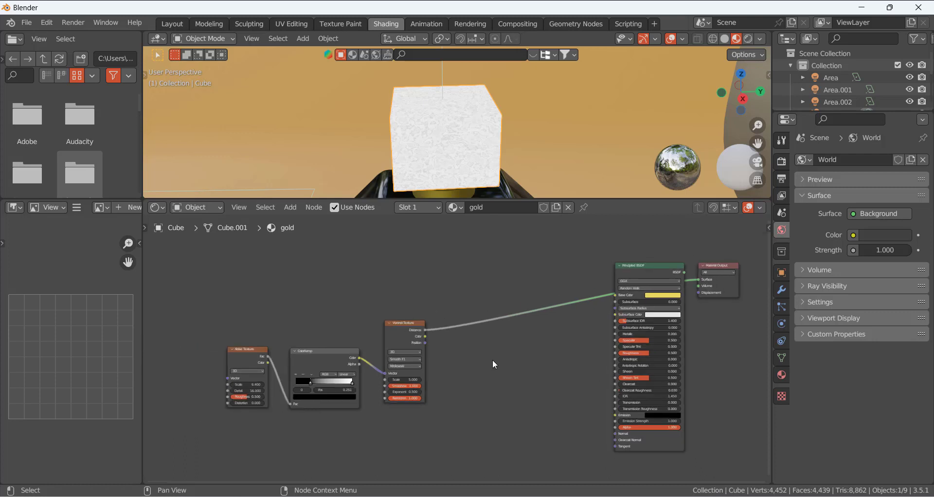
scroll(492, 359, "up", 1)
left_click_drag(178, 303, 436, 440)
left_click_drag(375, 332, 318, 313)
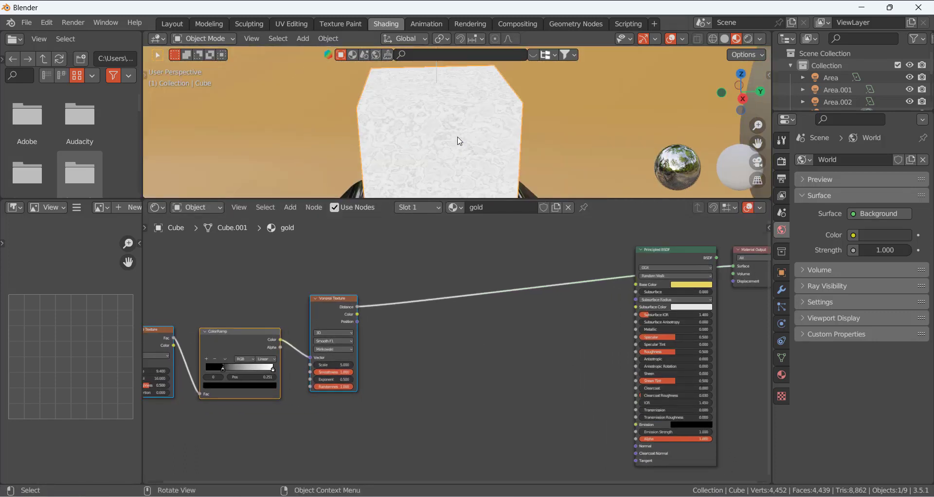
Set the Voronoi Texture's scale to 8.9.
scroll(332, 360, "up", 1)
scroll(333, 364, "up", 1)
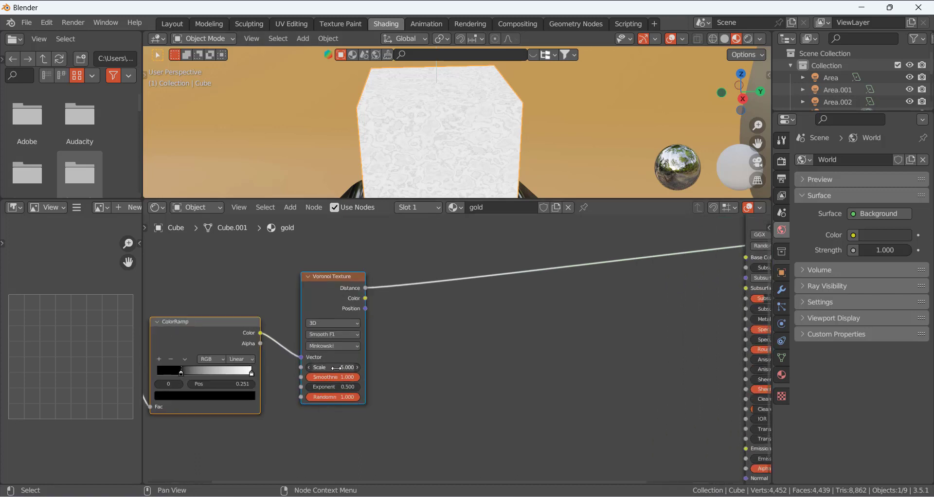
left_click_drag(333, 367, 344, 367)
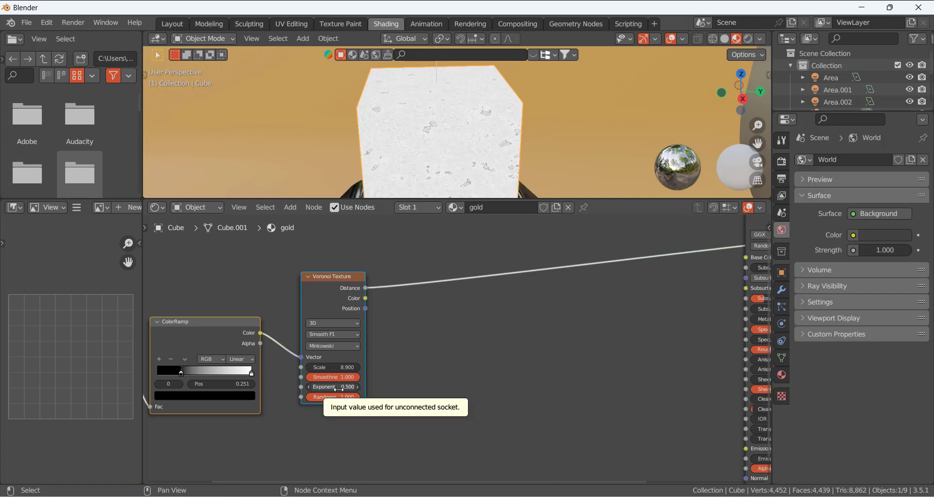
scroll(382, 377, "down", 2)
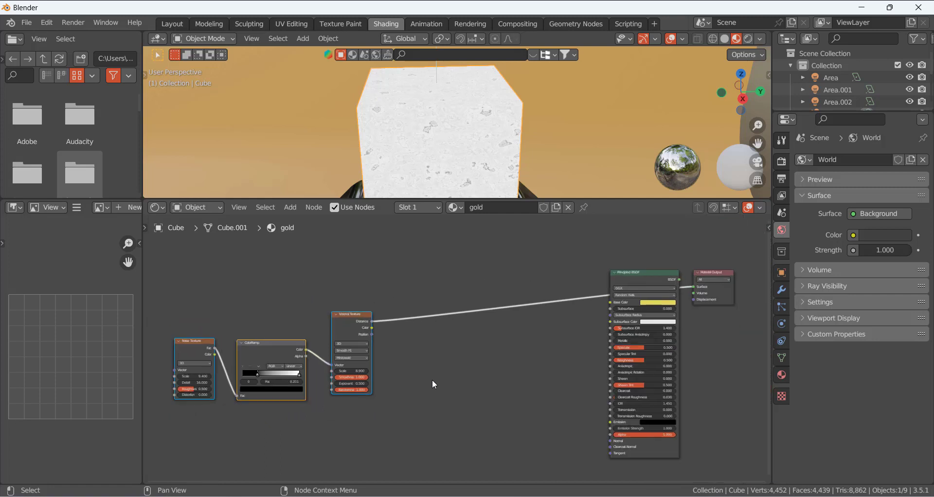
Reroute the ColorRamp's Color link from the Voronoi Texture's Vector input to its Exponent input and check the pattern on the cap.
scroll(465, 365, "down", 4)
scroll(447, 360, "up", 4)
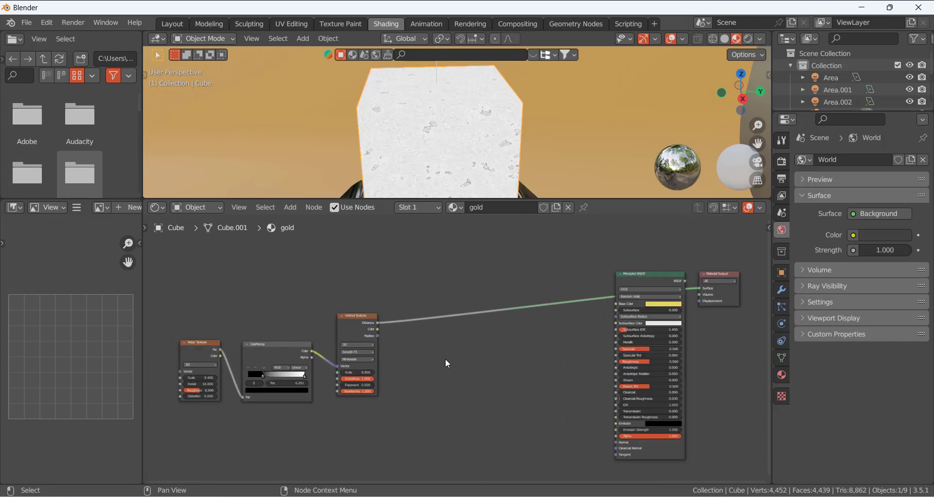
key("shift+a")
left_click(430, 332)
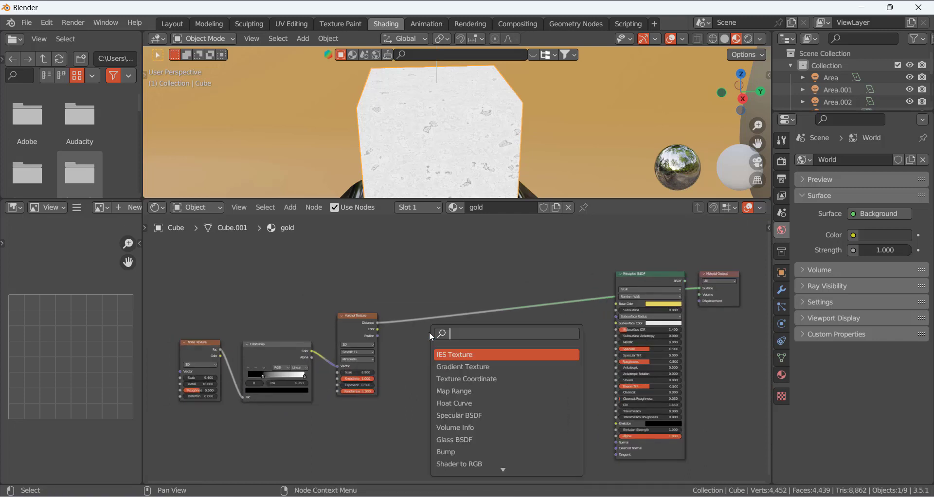
scroll(341, 370, "up", 2)
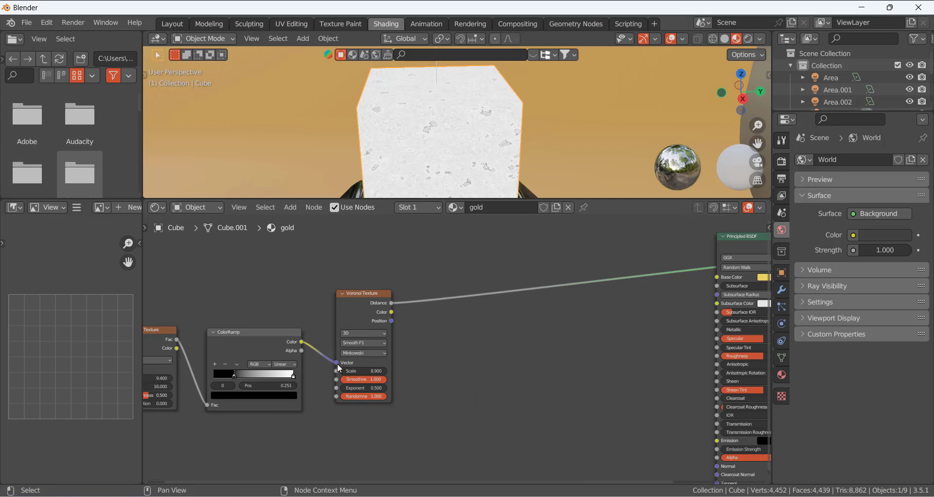
left_click_drag(336, 364, 336, 387)
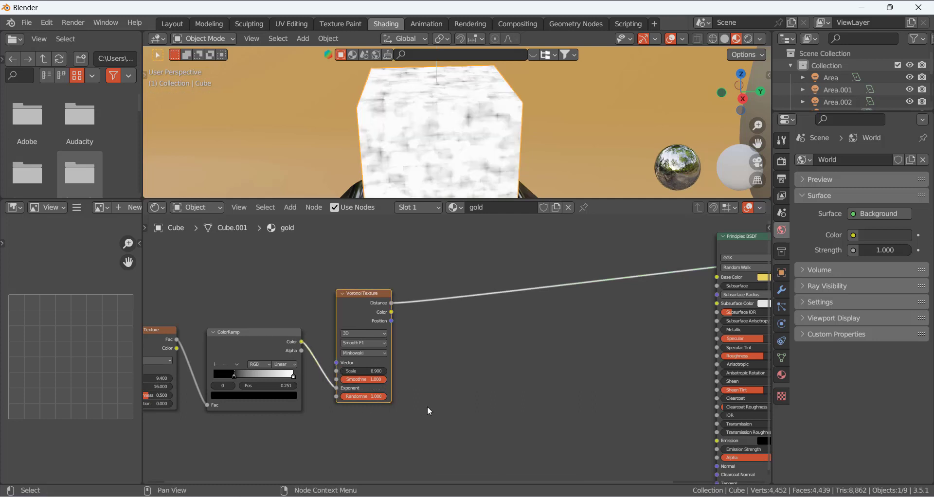
middle_click_drag(457, 148, 448, 126)
scroll(448, 126, "up", 2)
scroll(448, 122, "down", 5)
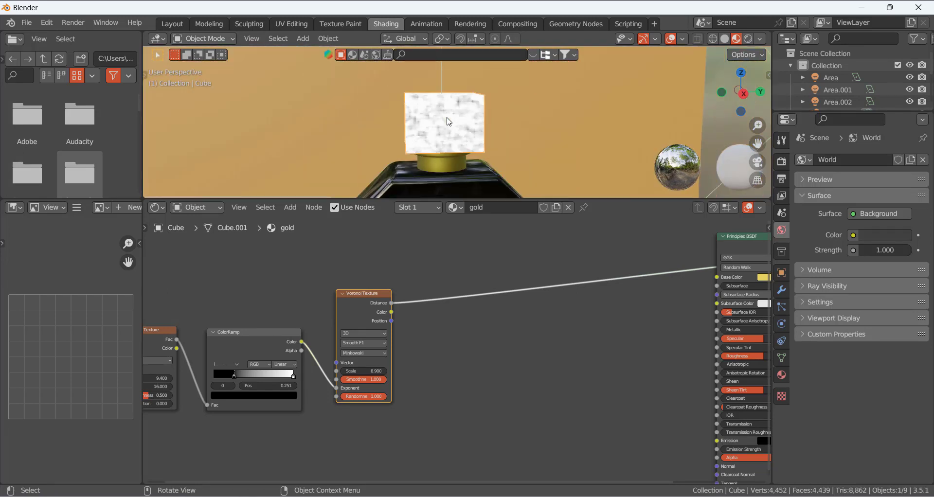
Add a second ColorRamp on the Voronoi Texture's Distance output link, so that Distance drives its Fac.
left_click(448, 381)
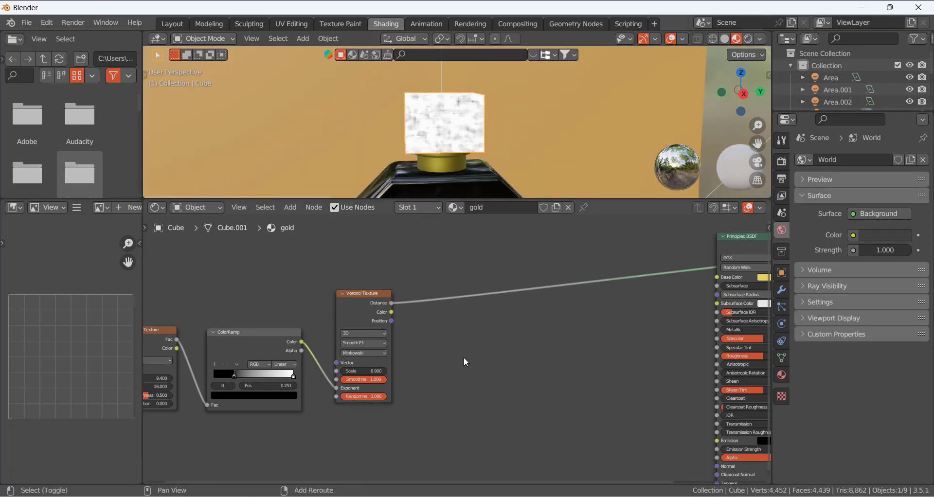
key("shift+a")
left_click(448, 332)
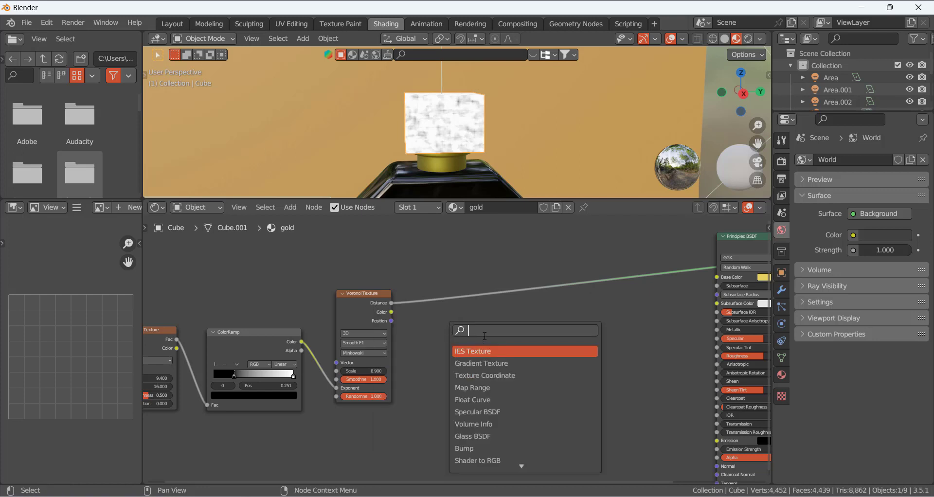
type("colo")
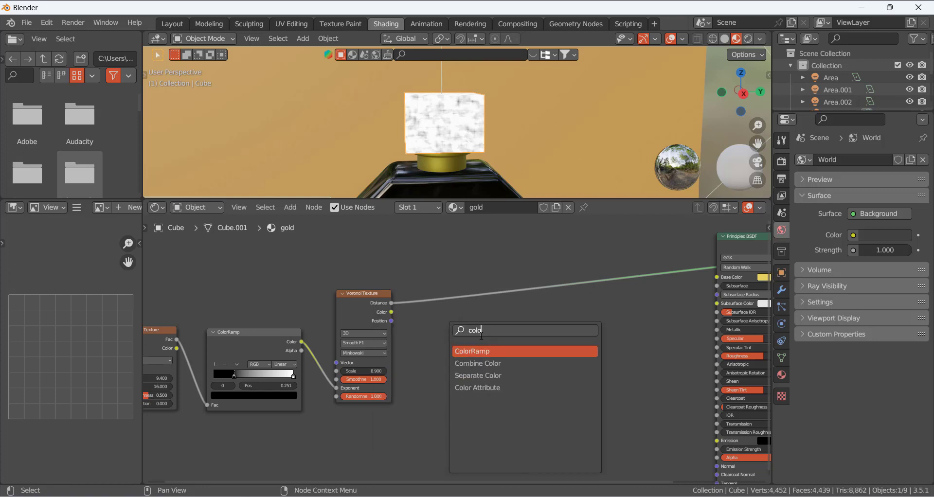
key("Return")
left_click(481, 336)
left_click_drag(481, 335, 461, 295)
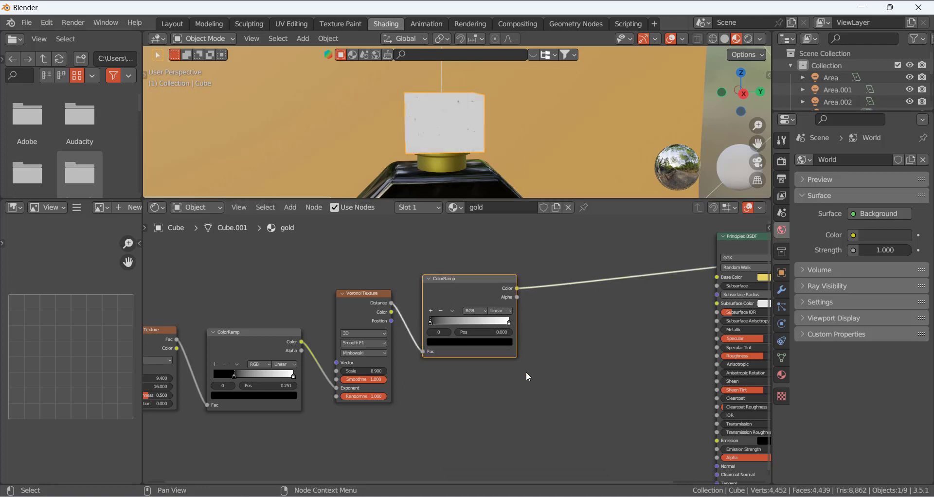
Add three extra color stops to the second ColorRamp.
left_click(428, 310)
left_click(430, 310)
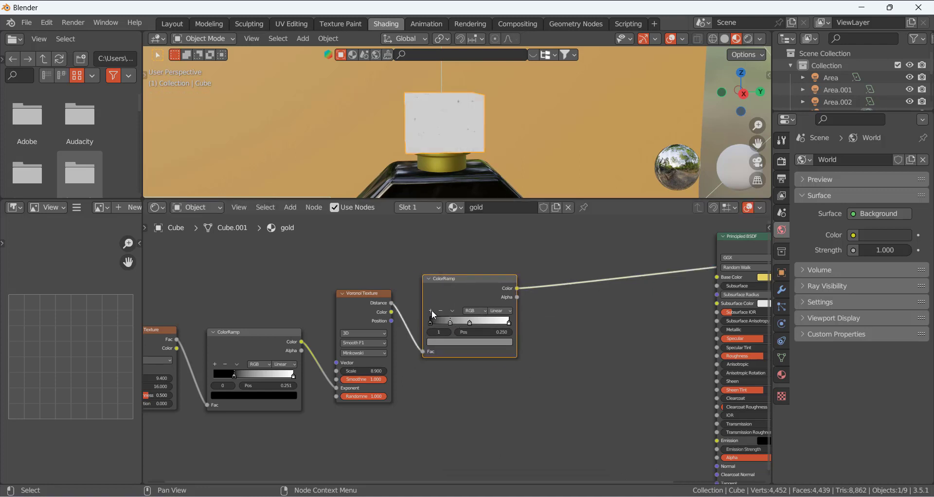
left_click(431, 310)
Position the second ColorRamp's stops 1 to 4 at 0.089, 0.145, 0.471 and 0.887.
scroll(451, 327, "up", 3)
left_click_drag(440, 323, 438, 326)
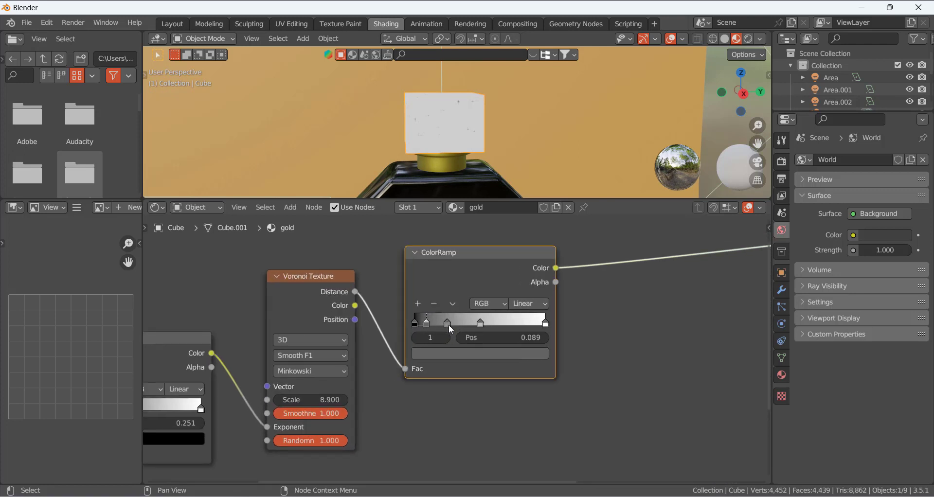
left_click_drag(447, 329, 476, 323)
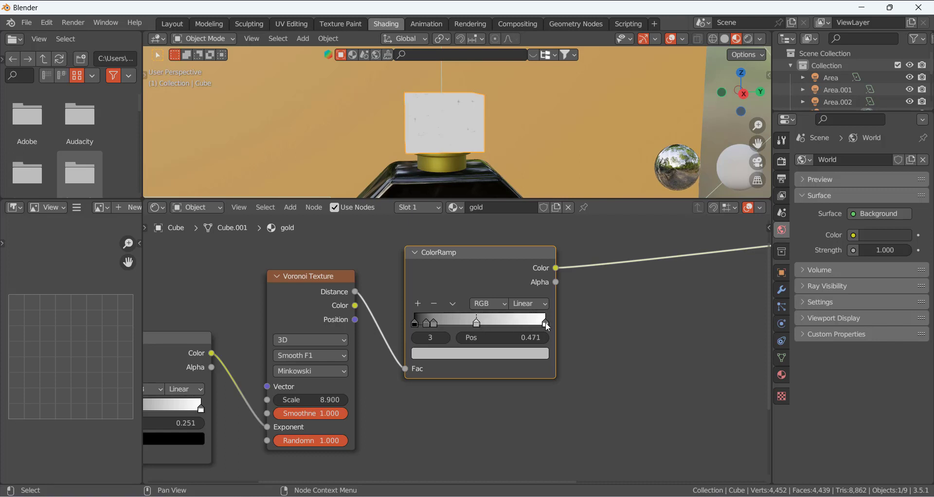
left_click_drag(545, 322, 531, 325)
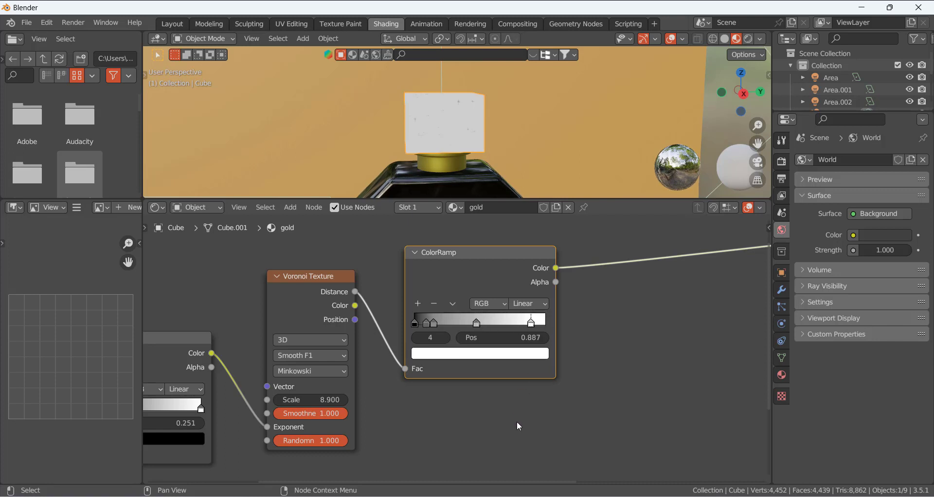
Slightly brighten the grey colors of the second ColorRamp's stops at 0.089 and 0.145.
left_click(426, 323)
left_click(471, 354)
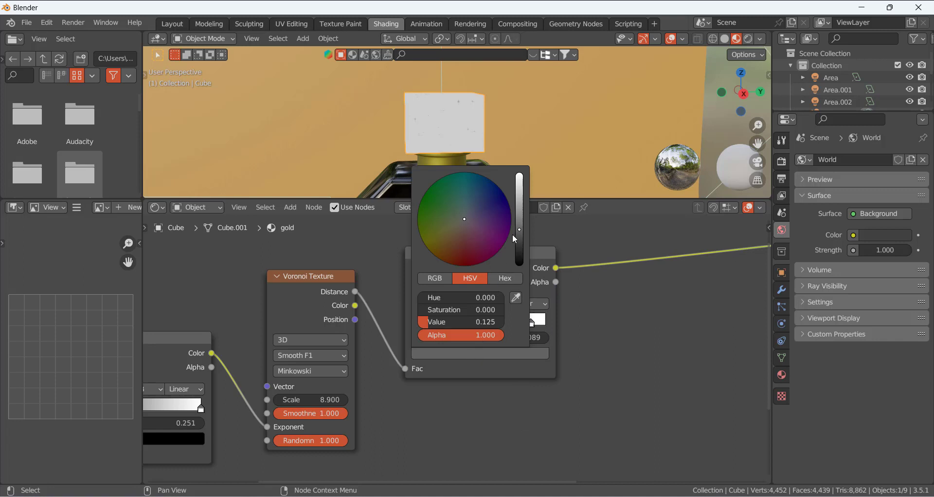
left_click_drag(519, 227, 519, 223)
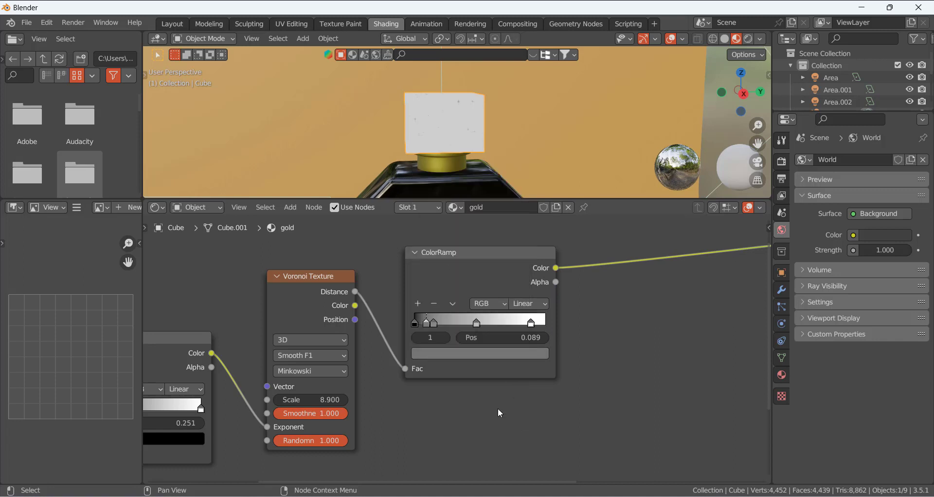
left_click(432, 322)
left_click(479, 354)
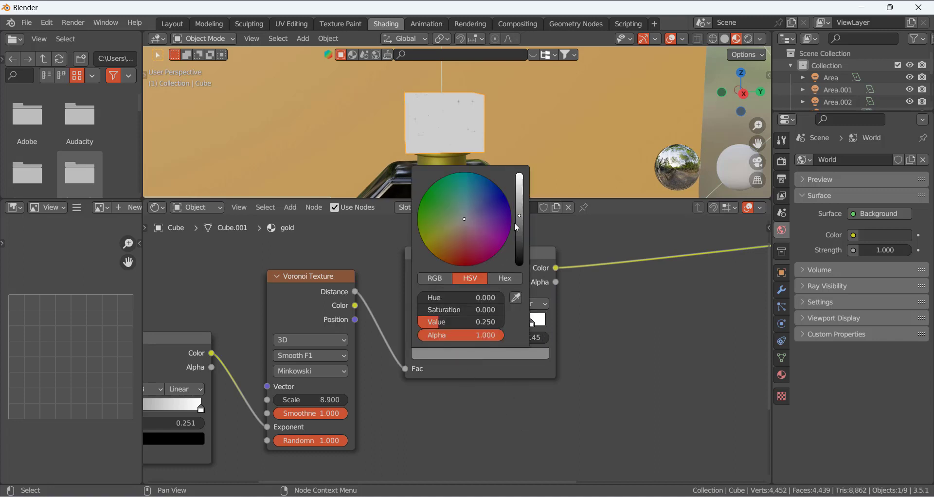
left_click_drag(519, 215, 519, 211)
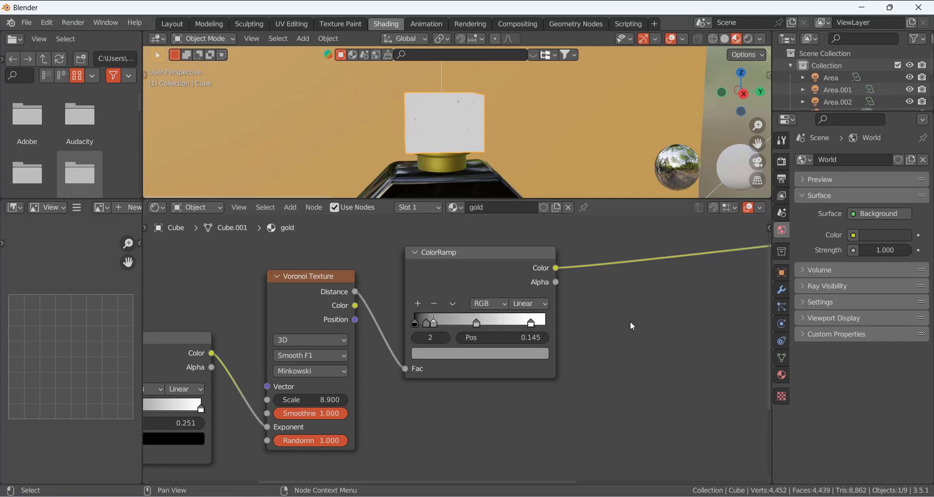
Add a Musgrave Texture below the second ColorRamp and preview its Height output on the cap.
scroll(591, 373, "down", 3)
middle_click_drag(578, 372, 510, 321)
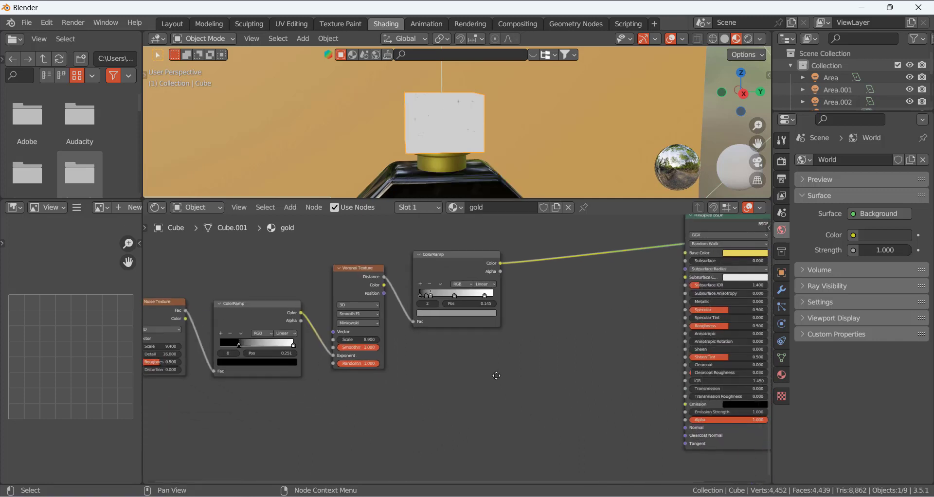
key("shift+a")
left_click(427, 327)
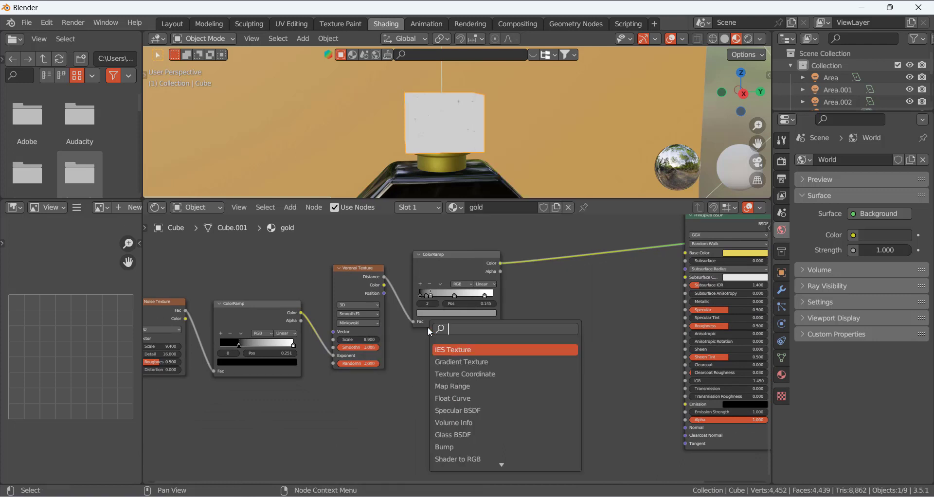
type("mus")
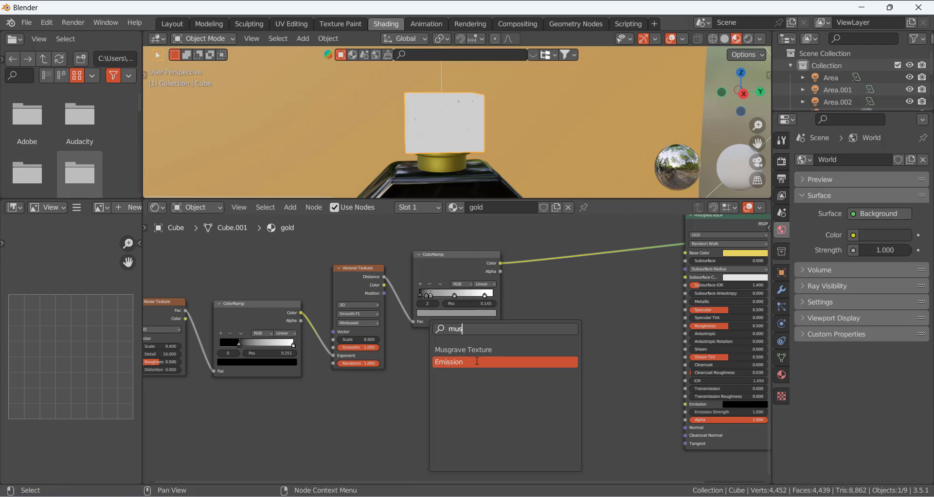
left_click(464, 350)
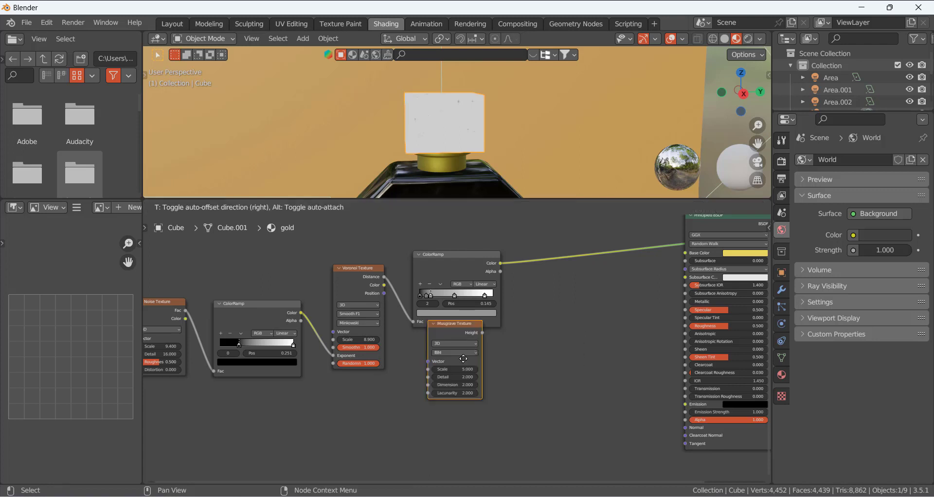
left_click(428, 389)
left_click(426, 386, "ctrl+shift")
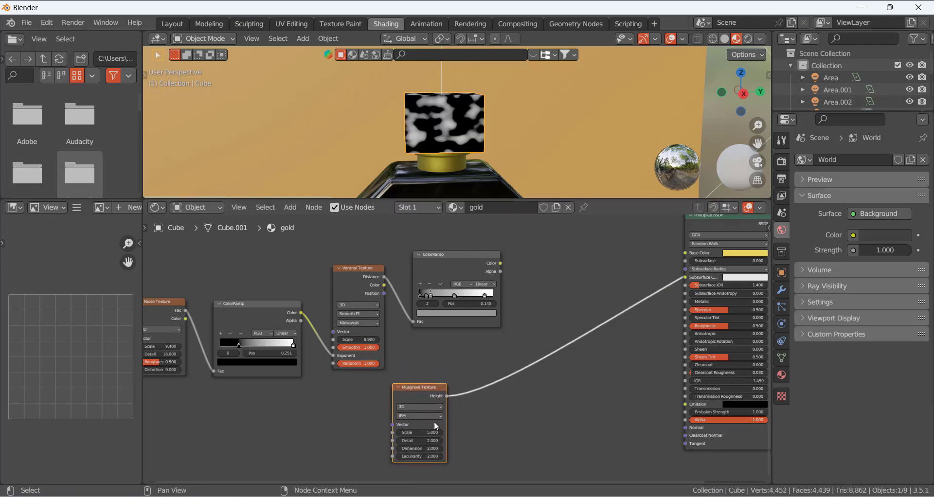
Set the Musgrave Texture's scale to 1.5 and its detail to 16.
middle_click_drag(454, 97, 491, 124)
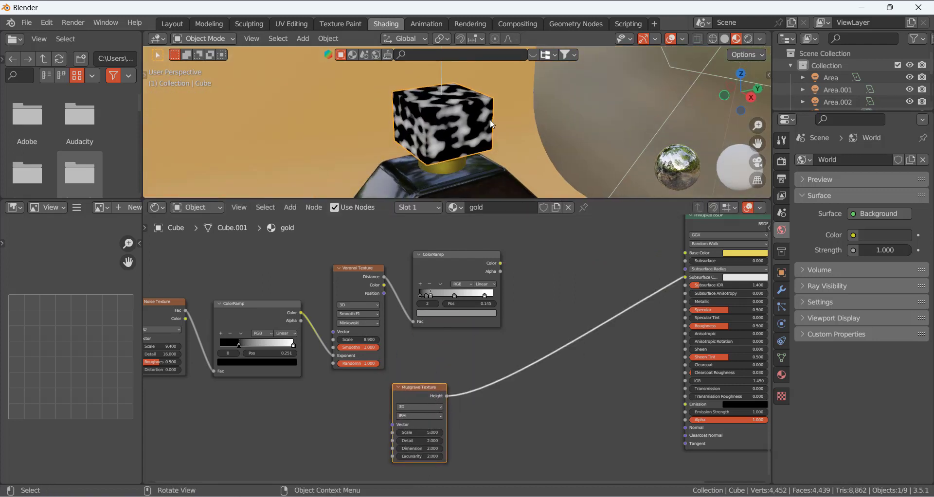
left_click_drag(419, 432, 387, 432)
left_click(420, 433)
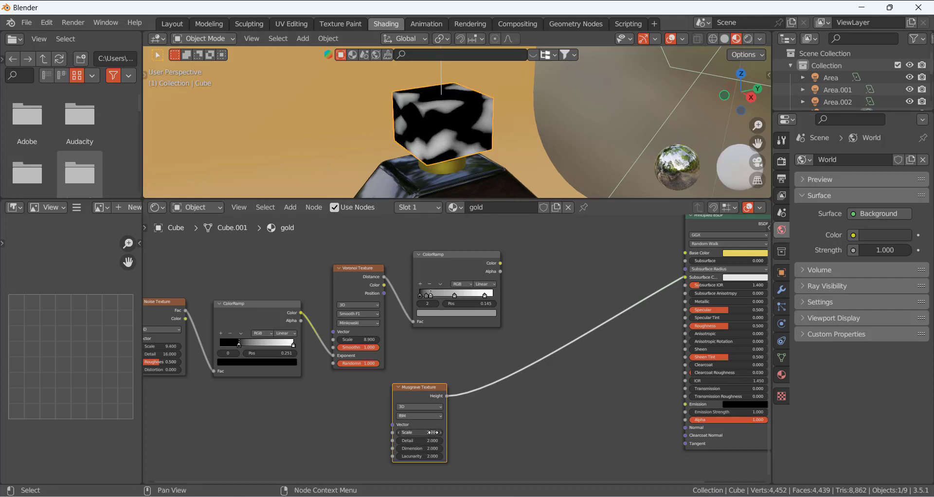
type("2.5")
key("BackSpace")
key("BackSpace")
key("BackSpace")
type("1.5")
key("Return")
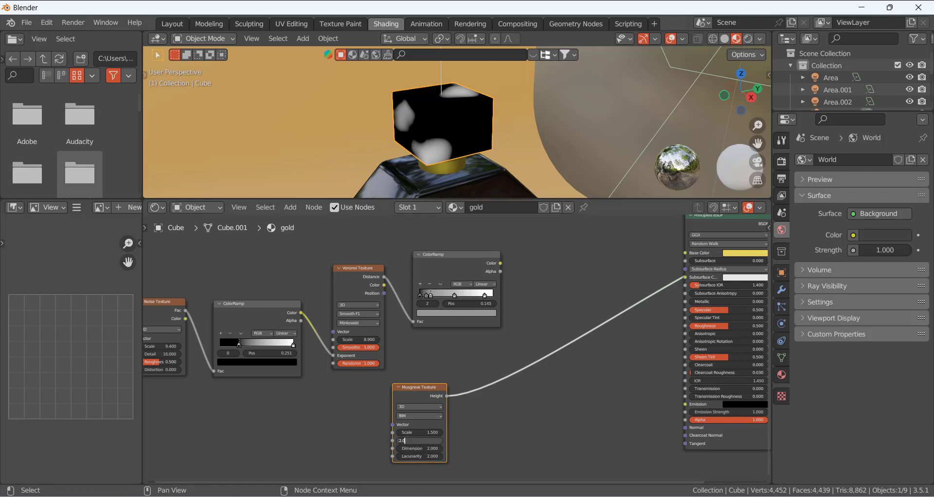
left_click_drag(413, 440, 430, 440)
left_click(514, 306)
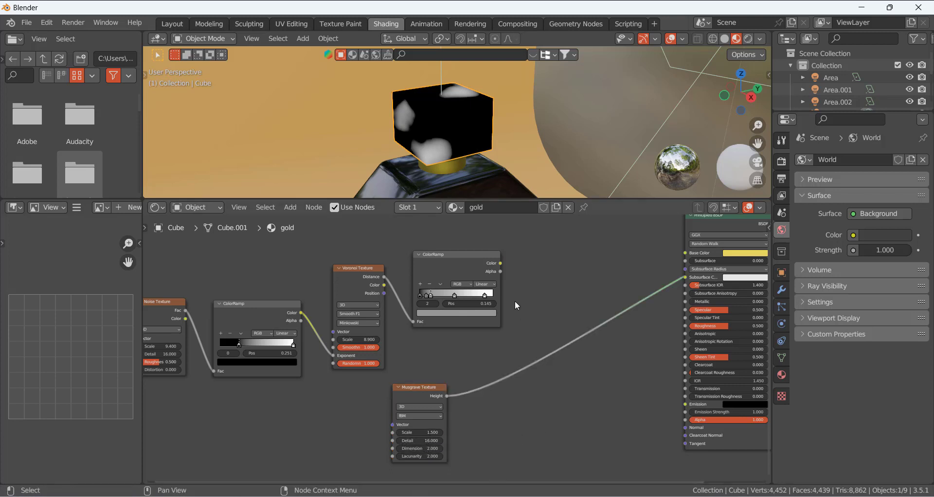
key("shift+a")
type("m")
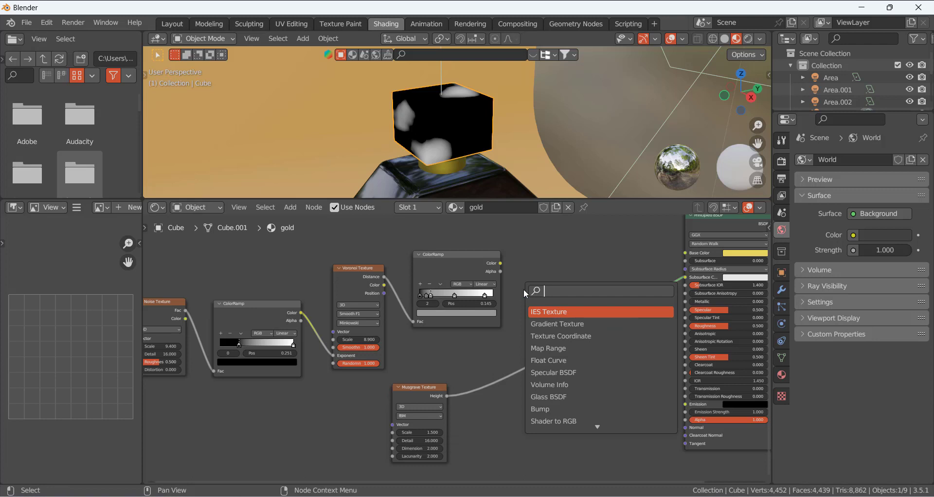
type("ix")
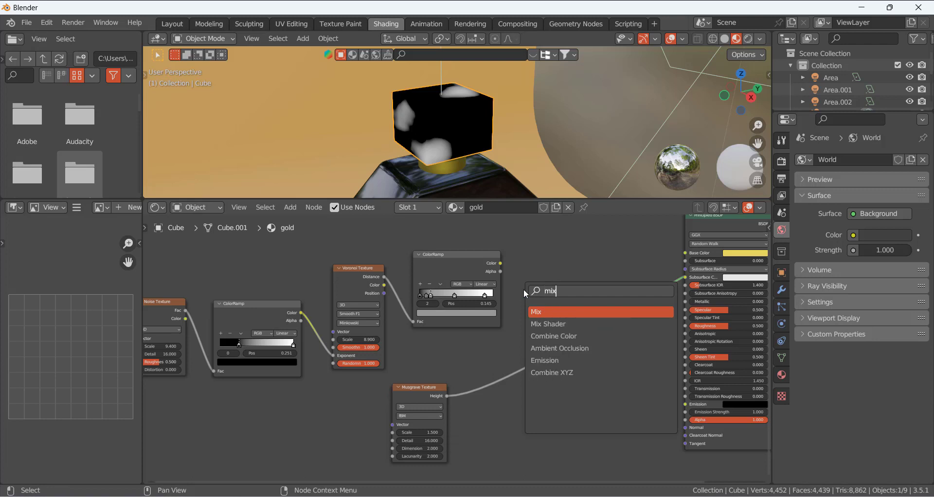
left_click(551, 311)
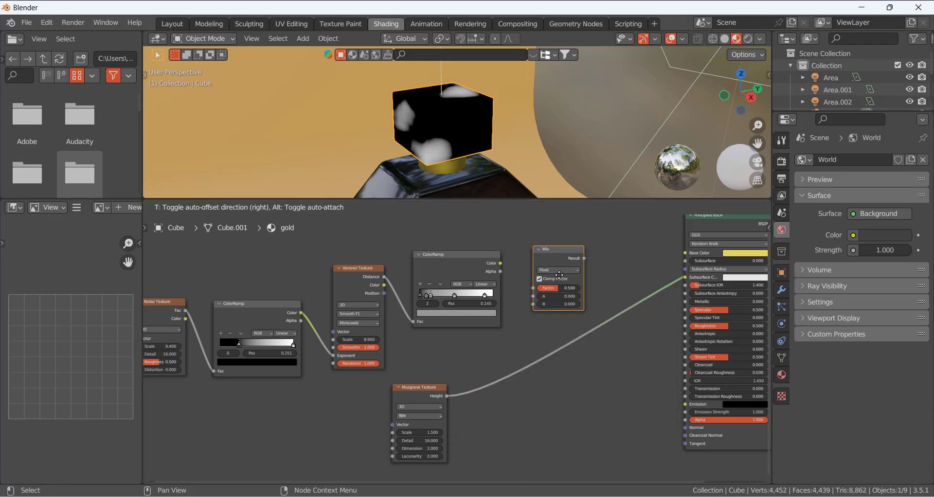
left_click(562, 278)
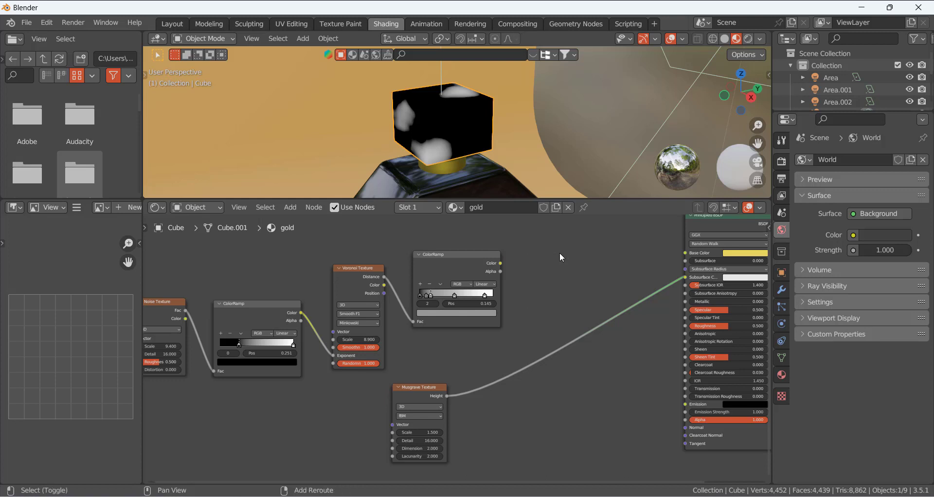
Add a Mix Color node that takes the second ColorRamp's color as A and the Musgrave Texture's height as B.
key("shift+a")
mouse_move(573, 319)
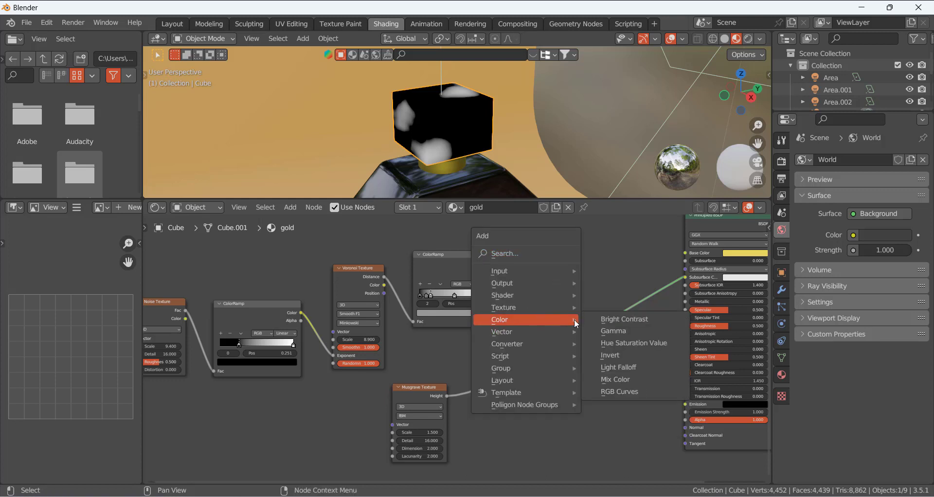
left_click(617, 380)
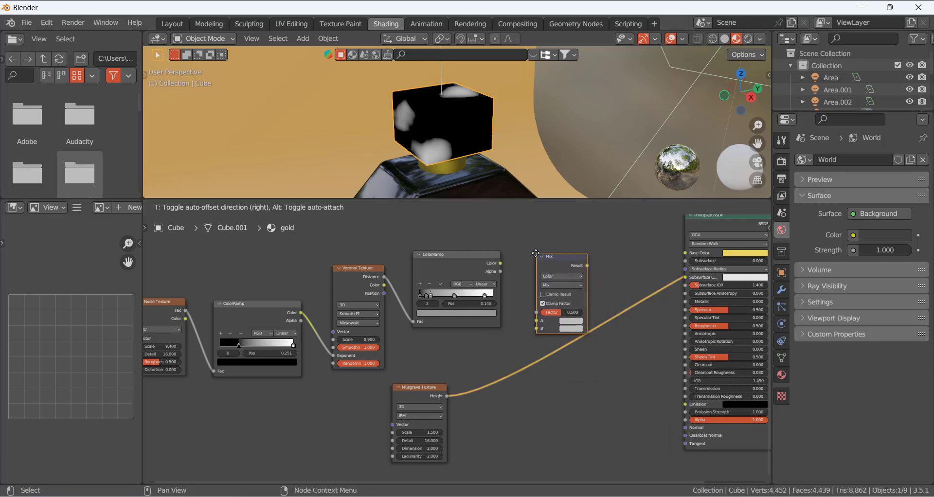
left_click(569, 290)
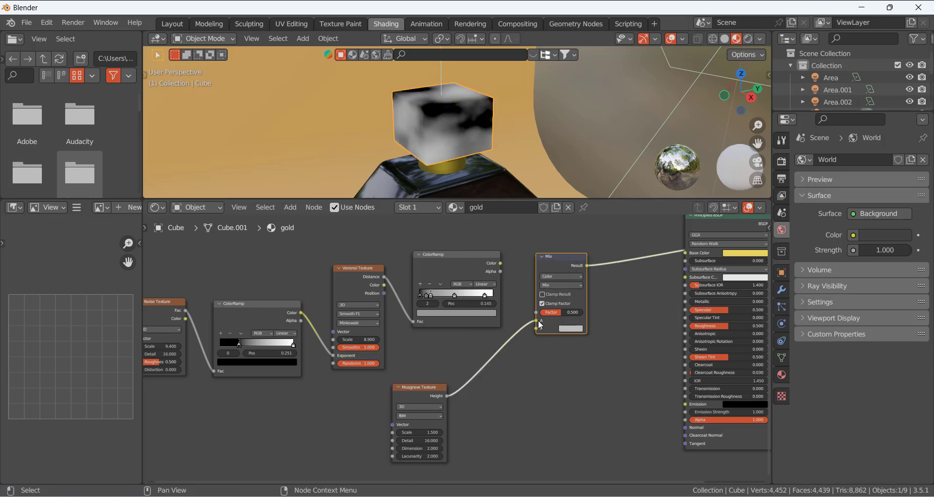
left_click_drag(535, 320, 536, 329)
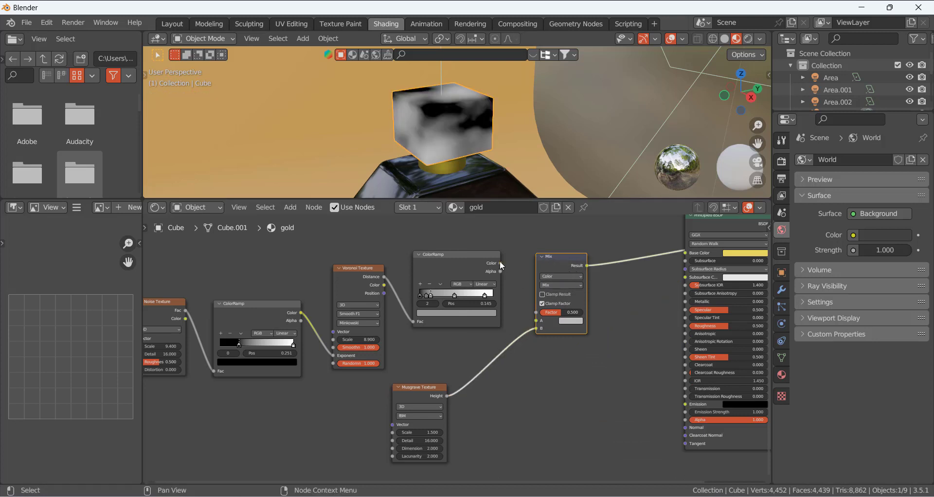
left_click_drag(500, 263, 539, 322)
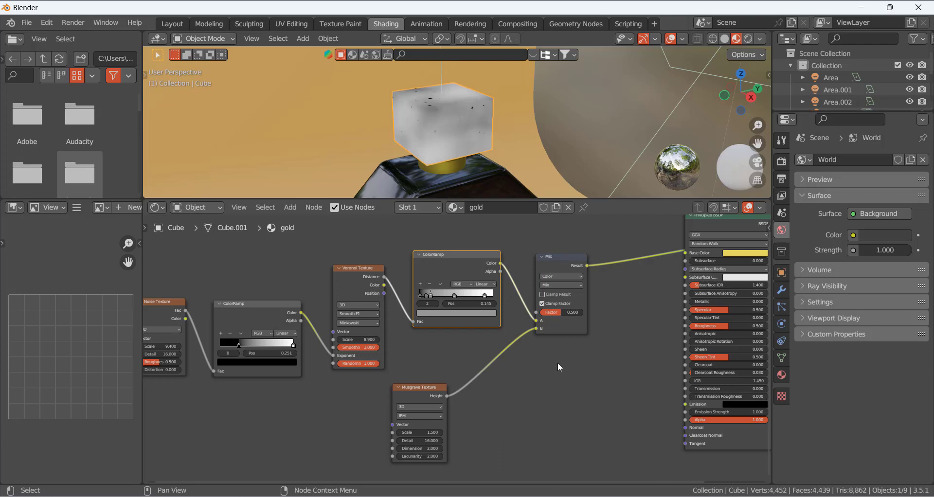
Move the black stop of the first ColorRamp, after the Noise Texture, to position 0.375.
scroll(562, 355, "down", 1)
scroll(564, 351, "down", 1)
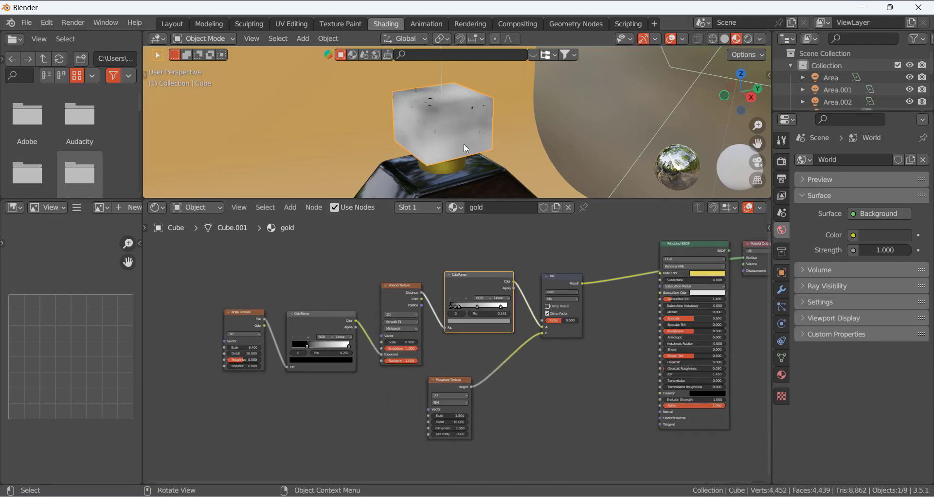
middle_click_drag(463, 144, 462, 96)
scroll(461, 103, "up", 3)
scroll(459, 117, "down", 2)
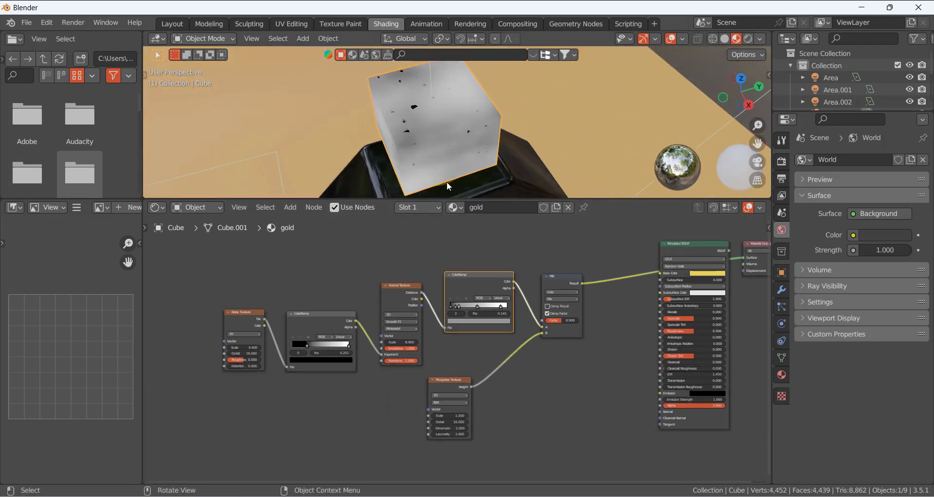
scroll(345, 337, "up", 1)
mouse_move(300, 347)
left_mouse_down()
mouse_move(324, 349)
mouse_move(297, 349)
mouse_move(310, 348)
left_mouse_up()
Move all texture, ColorRamp and Mix nodes together farther away from the Principled BSDF to free up space.
scroll(635, 299, "down", 4)
middle_click_drag(641, 299, 600, 308)
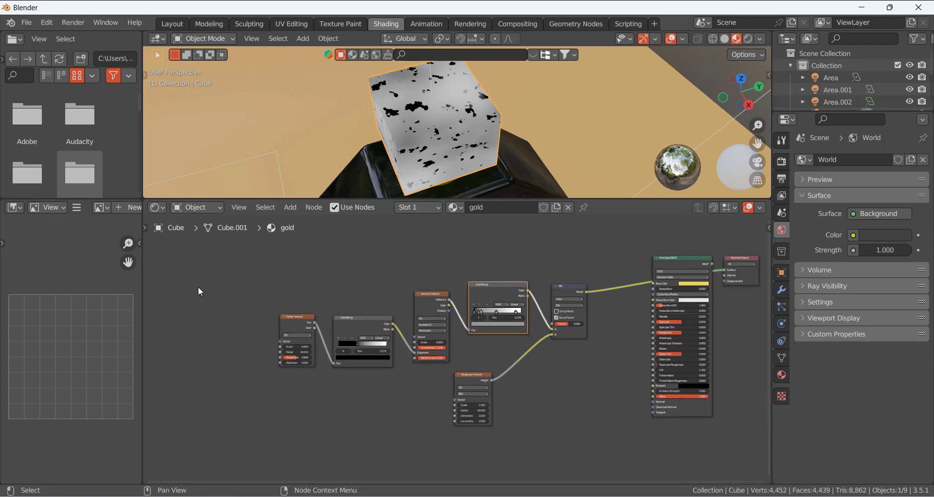
left_click_drag(246, 267, 583, 423)
key("g")
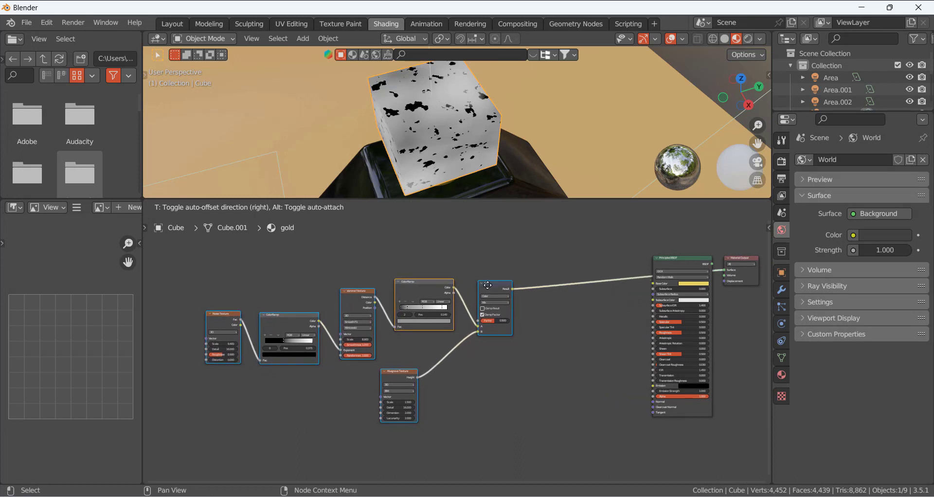
left_click(486, 285)
left_click(593, 335)
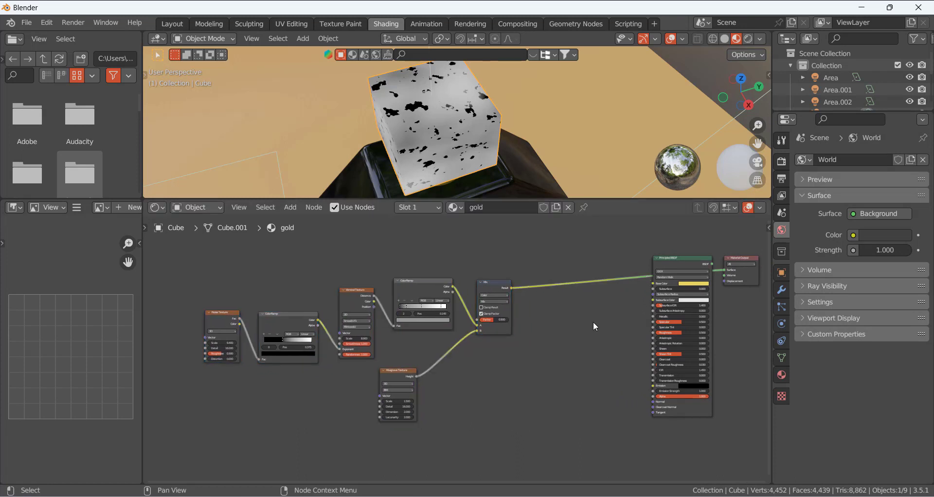
Add a third ColorRamp node in the space between the Mix node and the Principled BSDF.
scroll(571, 269, "up", 2)
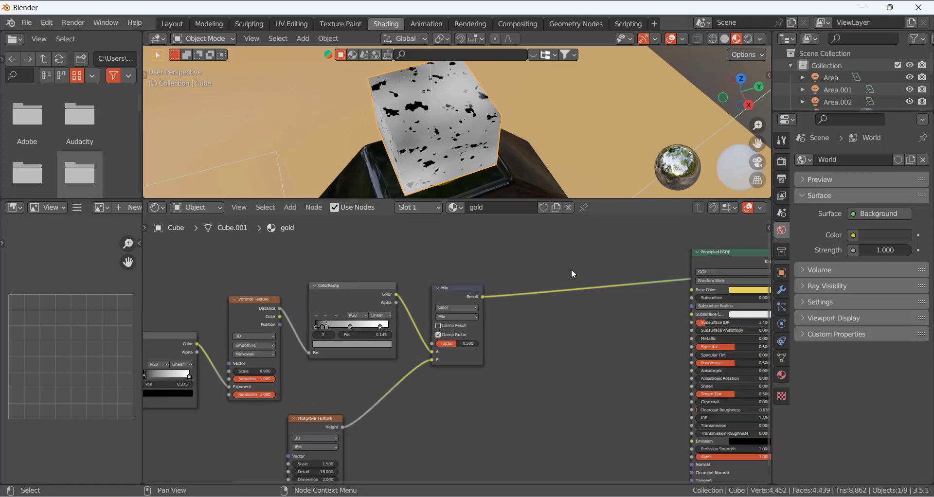
scroll(601, 346, "down", 3)
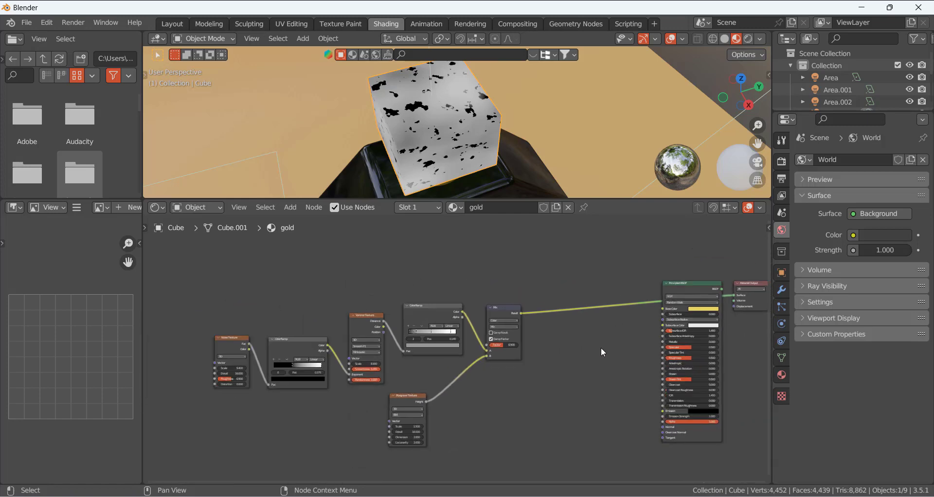
middle_click_drag(600, 347, 579, 335)
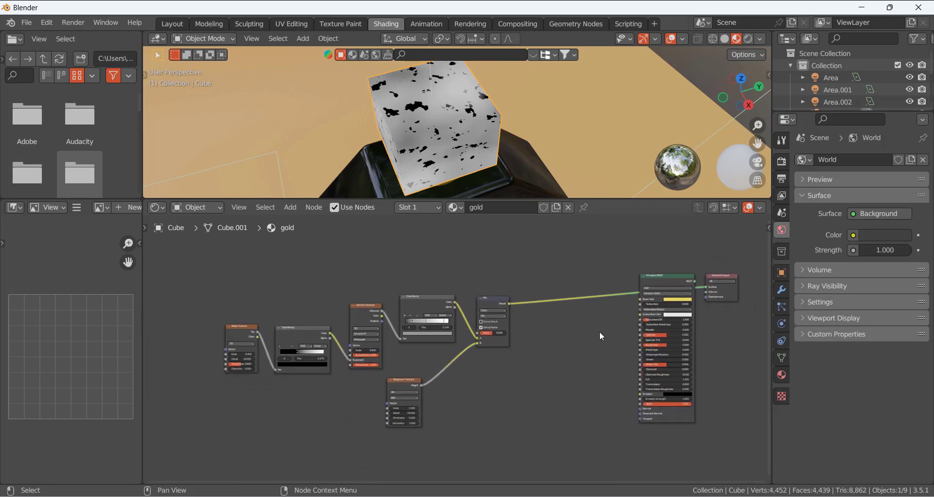
key("shift+a")
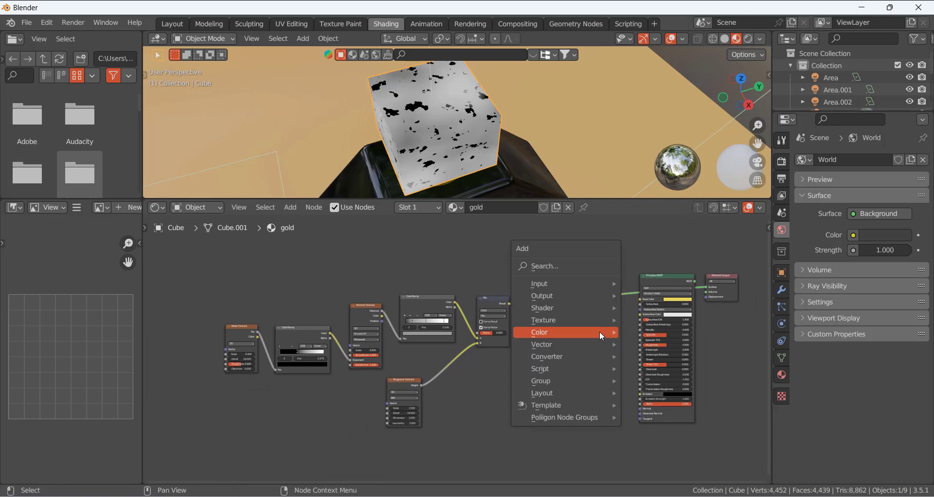
left_click(571, 266)
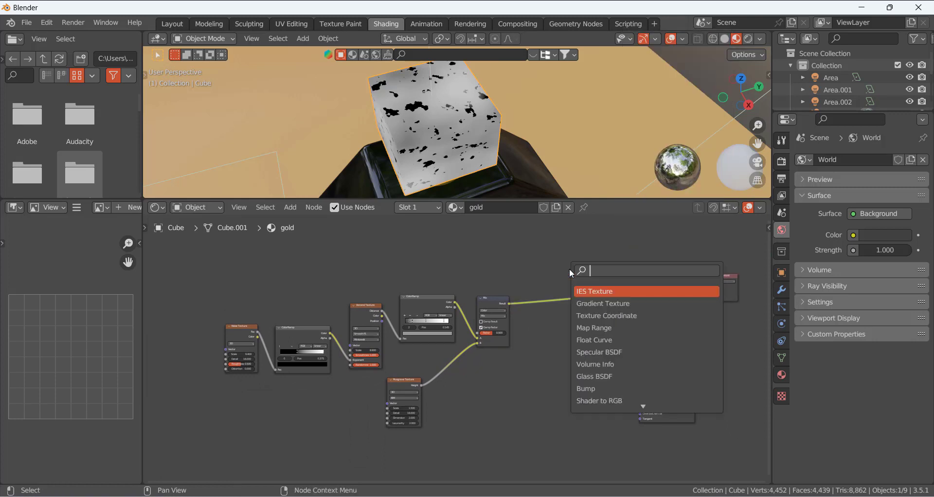
type("color")
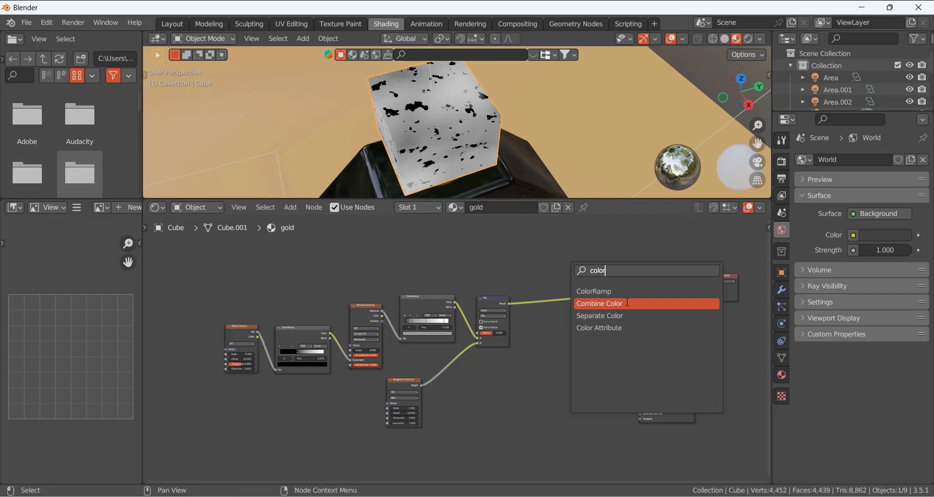
left_click(598, 290)
left_click(610, 349)
Wire the Mix result through the third ColorRamp into the Principled BSDF's Metallic input and add a ramp stop at 0.209.
scroll(610, 349, "up", 2)
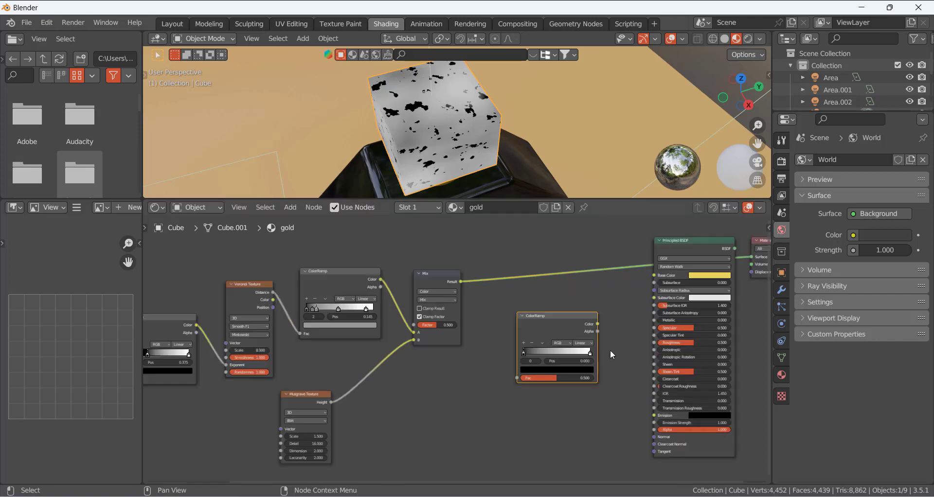
scroll(610, 349, "up", 1)
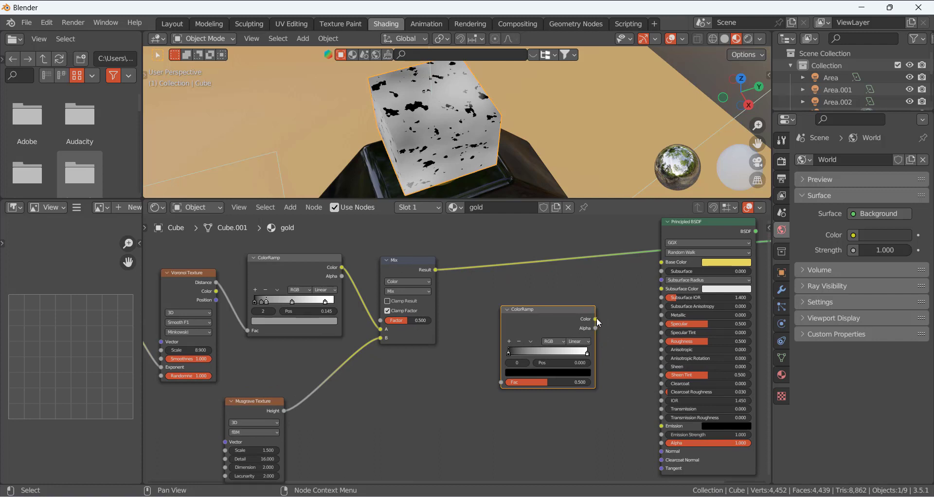
left_click_drag(595, 319, 661, 315)
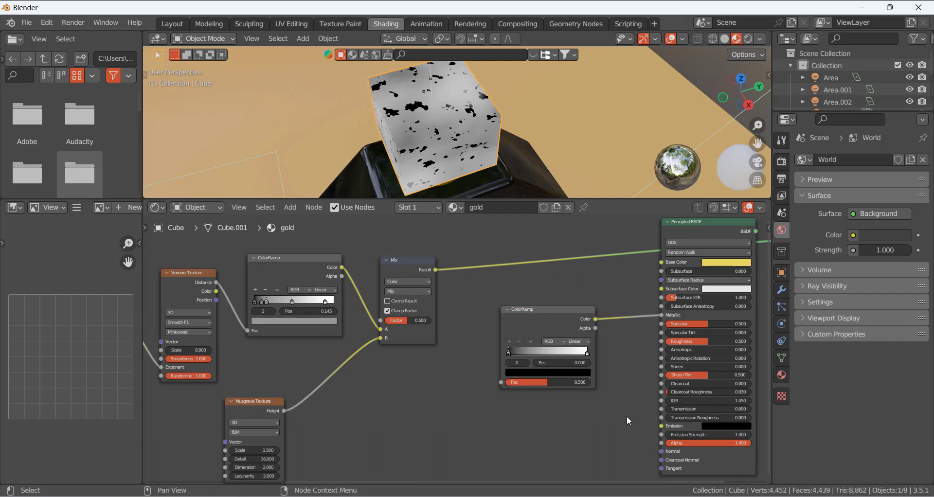
left_click_drag(434, 269, 501, 382)
left_click(533, 405)
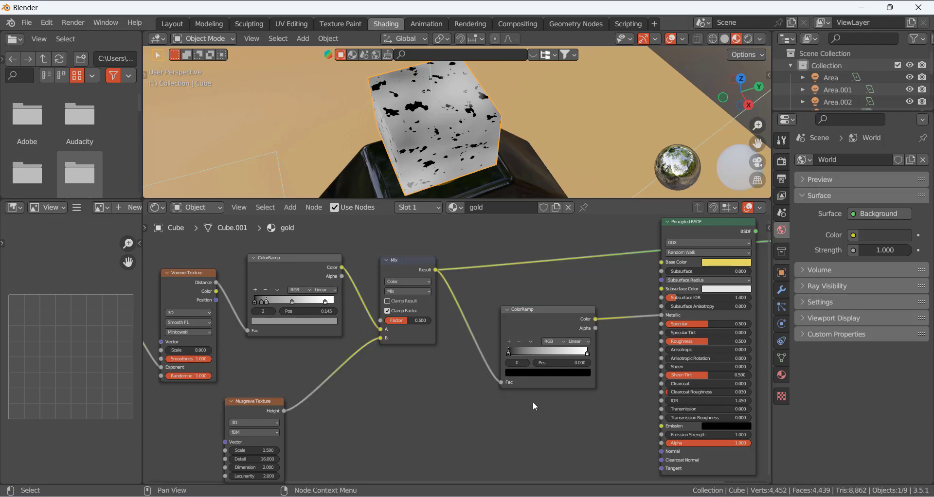
left_click(509, 341)
left_click_drag(543, 354, 522, 353)
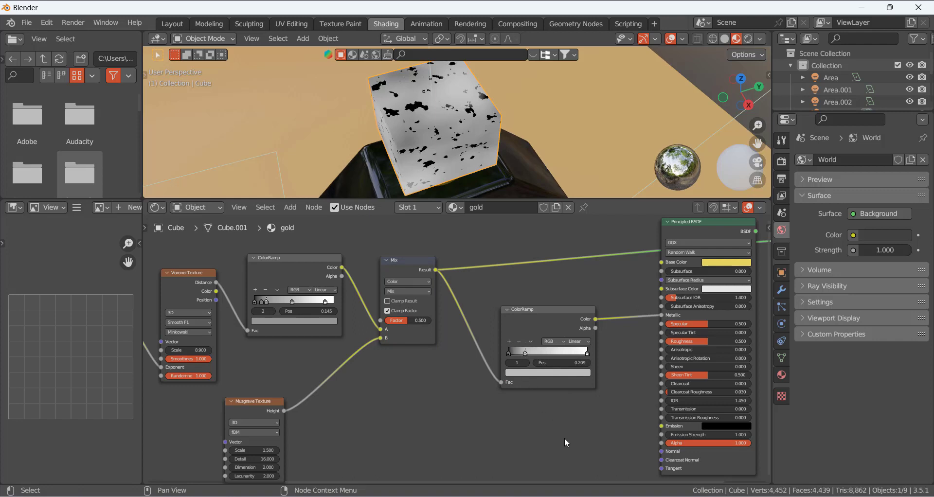
Insert an Invert node between the third ColorRamp and the Principled BSDF's Metallic input.
key("shift+a")
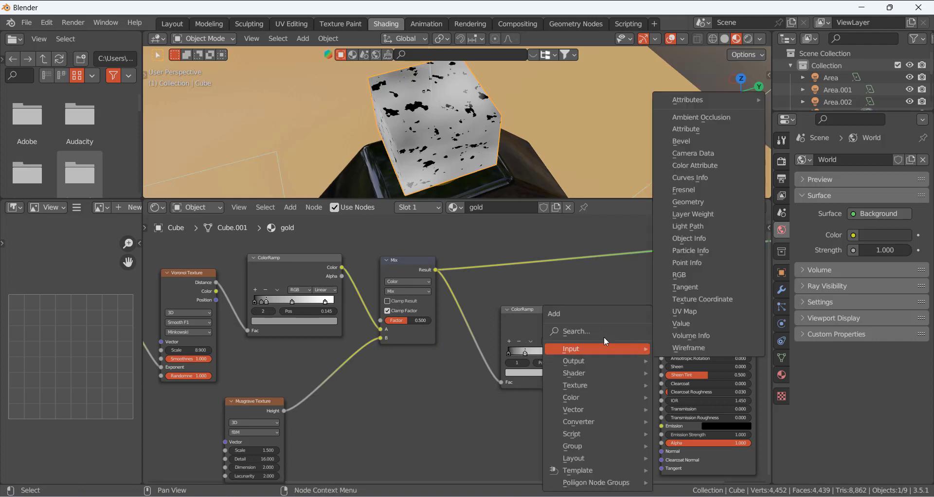
left_click(591, 331)
type("inver")
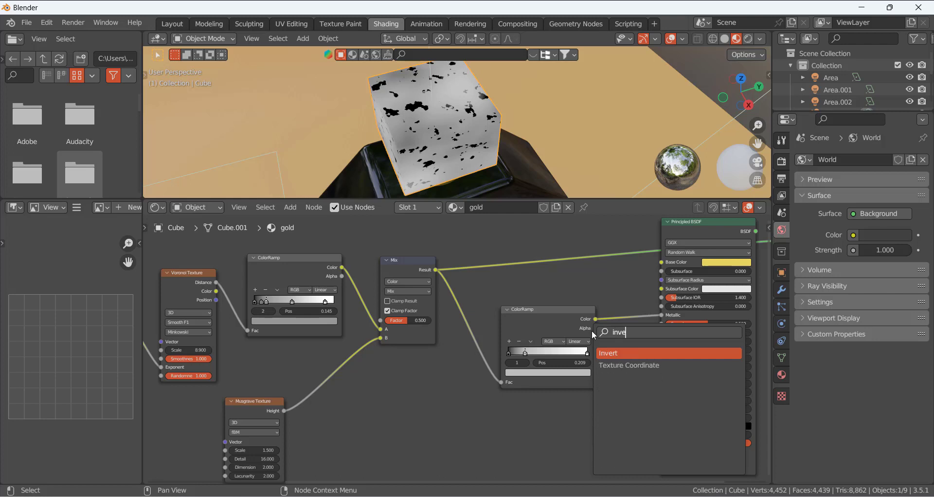
left_click(642, 354)
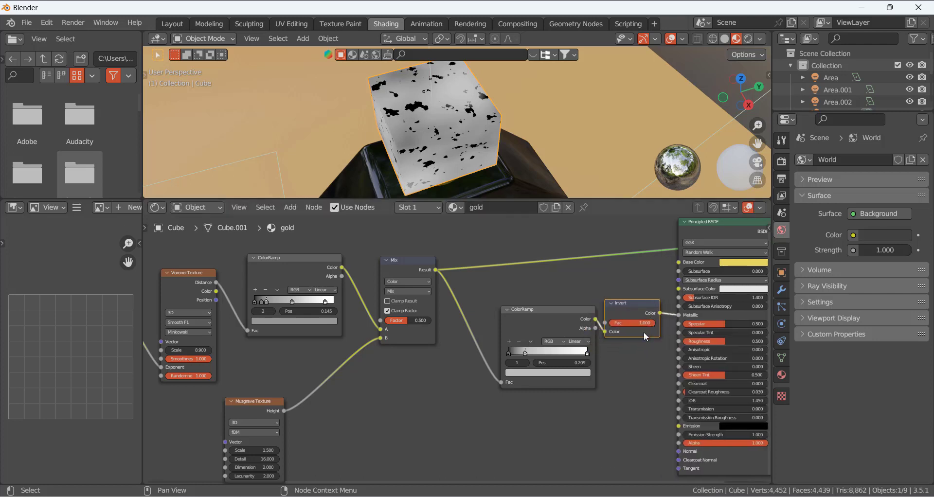
left_click(649, 330)
Space the Material Output node away from the Principled BSDF and preview the Principled BSDF on the cap.
scroll(564, 327, "down", 2)
middle_click_drag(563, 323, 424, 323)
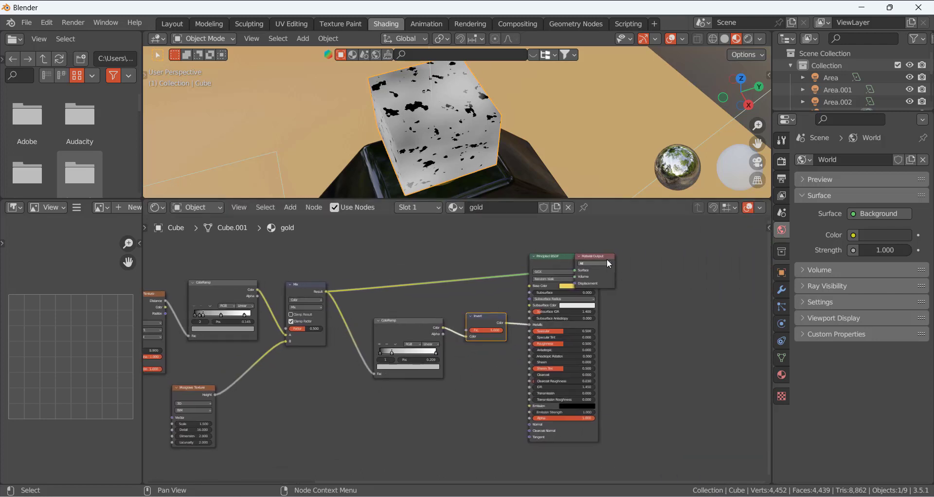
left_click_drag(606, 258, 670, 258)
left_click(674, 341)
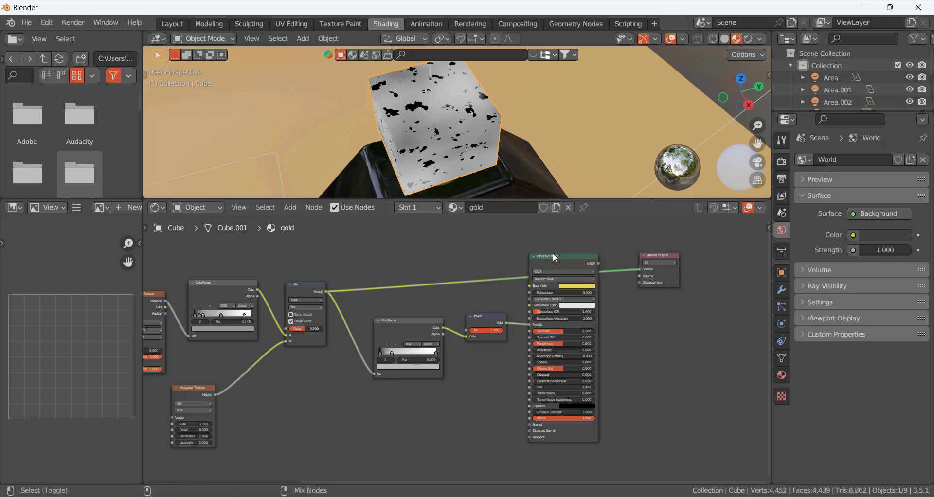
left_click(564, 265)
Examine the cap's patchy metallic pattern from different angles and distances.
middle_click_drag(438, 147, 411, 98)
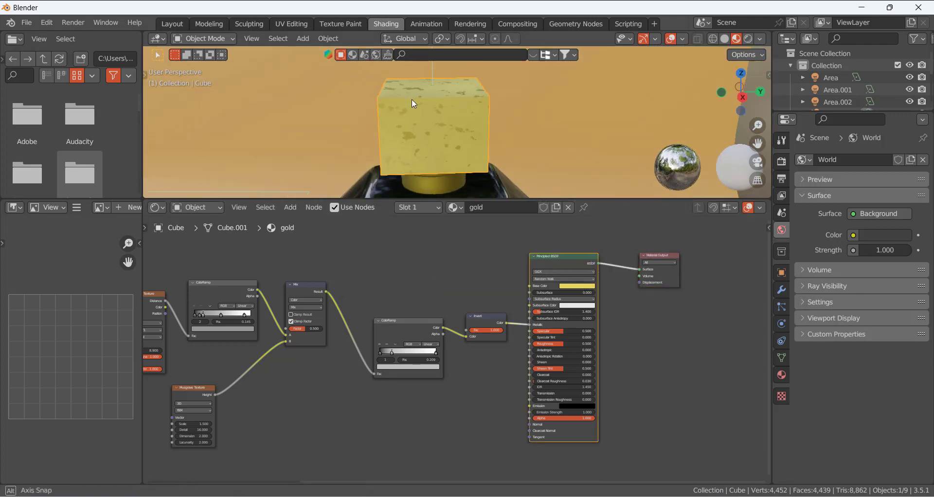
scroll(438, 106, "up", 6)
scroll(442, 114, "down", 4)
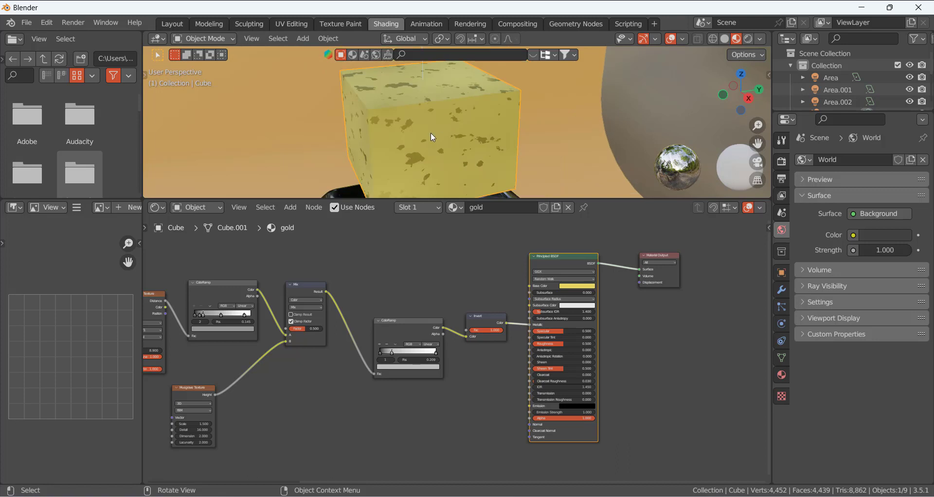
mouse_move(428, 139)
middle_mouse_down()
mouse_move(381, 97)
mouse_move(438, 125)
mouse_move(434, 136)
middle_mouse_up()
scroll(433, 132, "up", 6)
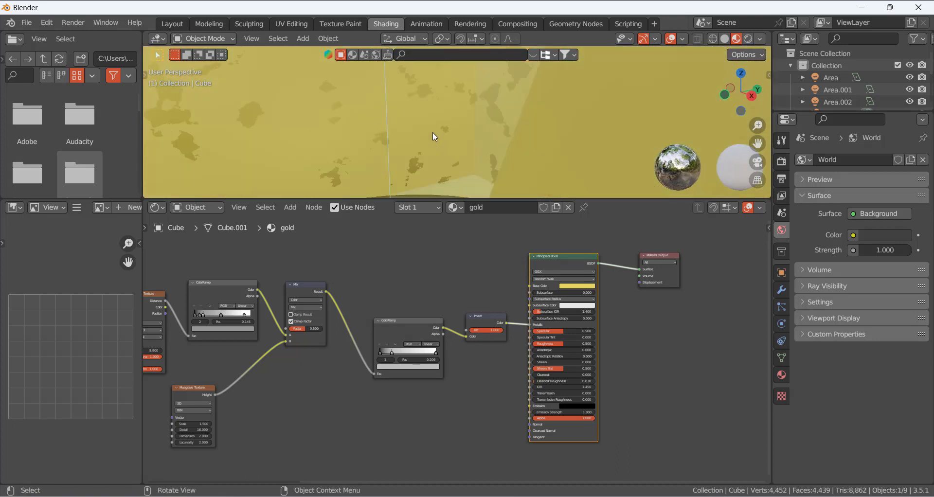
scroll(434, 134, "down", 2)
scroll(440, 136, "up", 1)
scroll(449, 144, "down", 3)
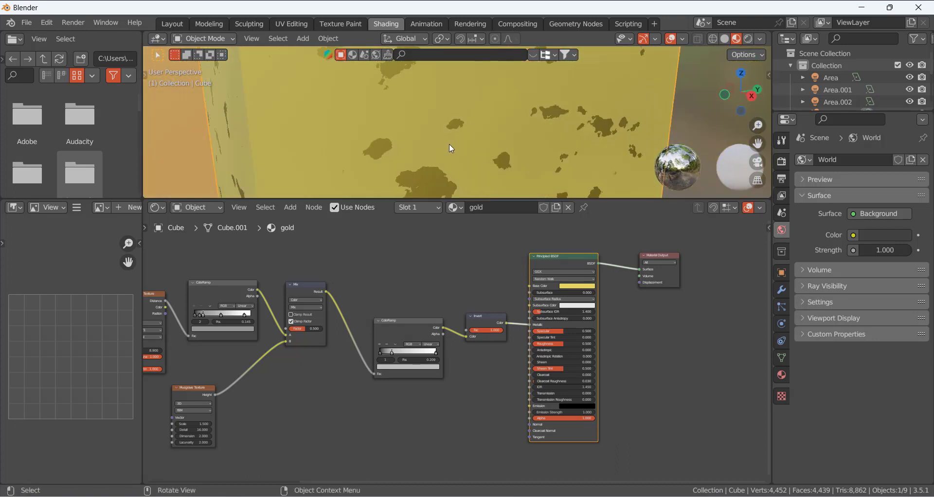
Compare the cap's metallic pattern with and without the Invert node, and leave the Invert node muted.
left_click(478, 321)
key("m")
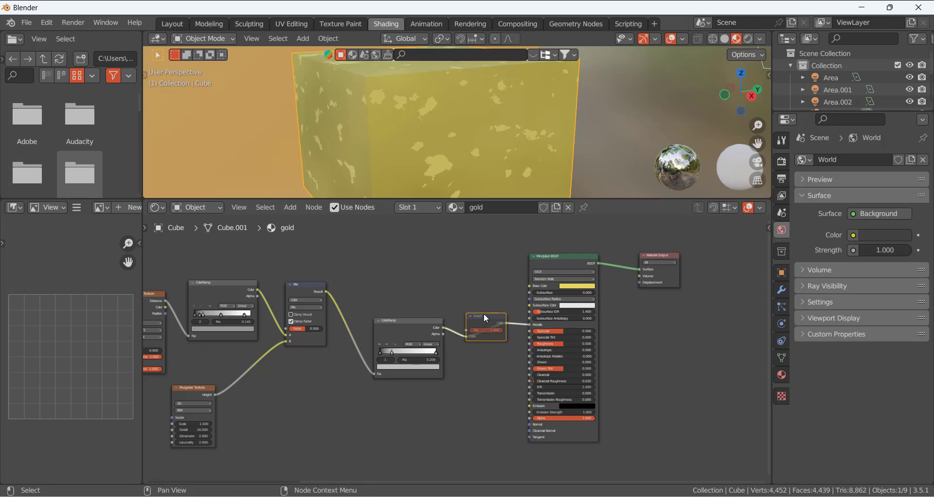
mouse_move(437, 141)
middle_mouse_down()
mouse_move(417, 120)
mouse_move(450, 150)
middle_mouse_up()
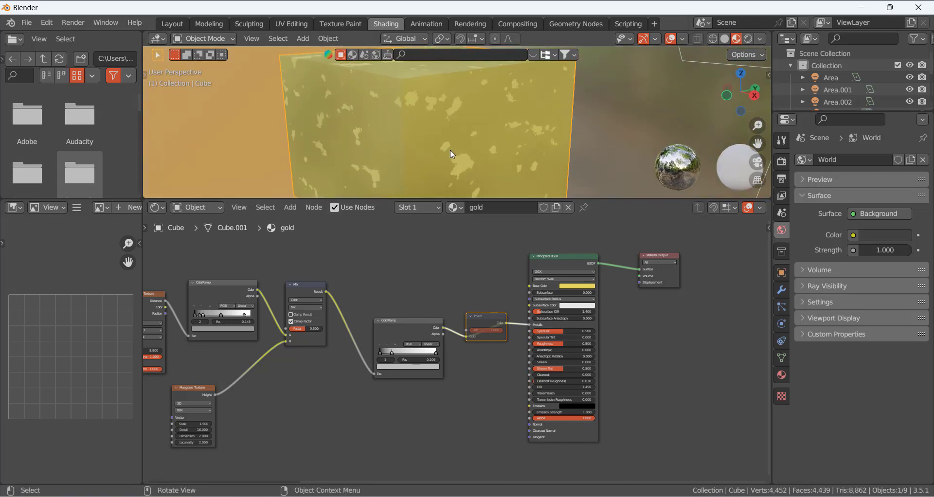
key("m")
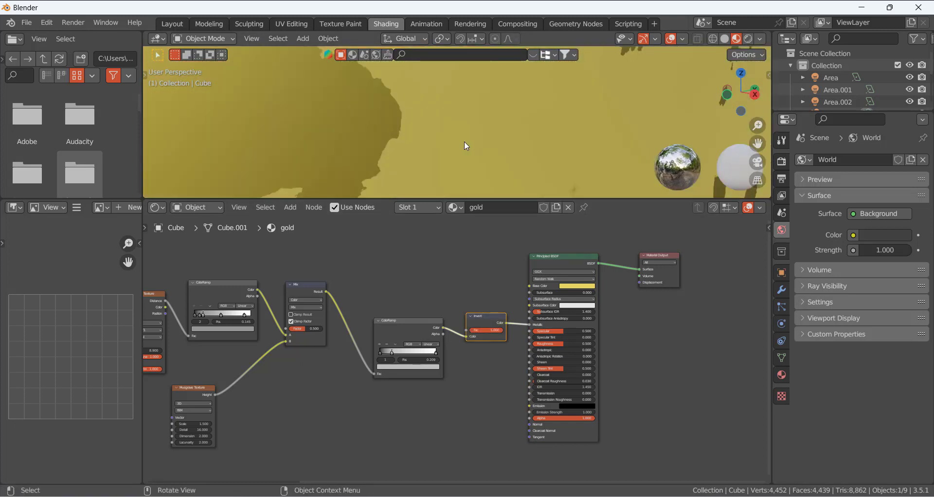
scroll(464, 141, "down", 5)
scroll(468, 140, "up", 3)
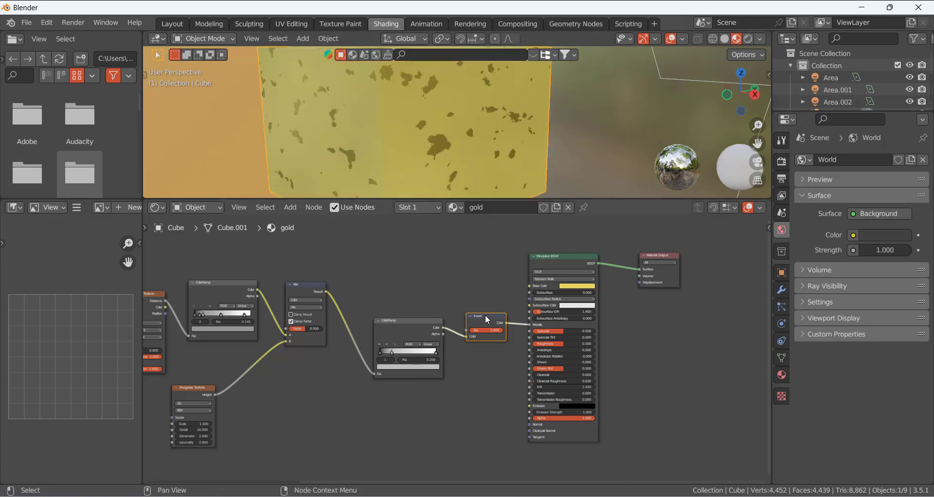
key("m")
middle_click_drag(470, 151, 413, 104)
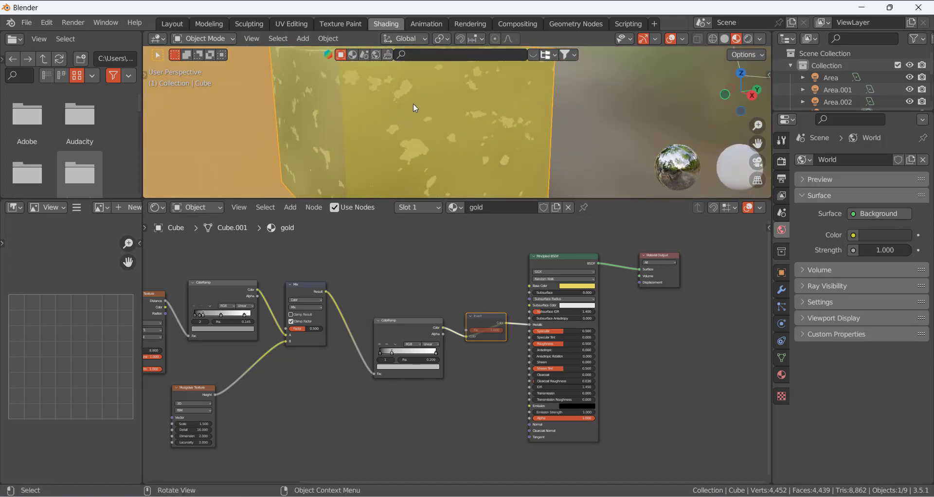
Unmute the Invert node feeding the Metallic input and check the whole cap.
key("m")
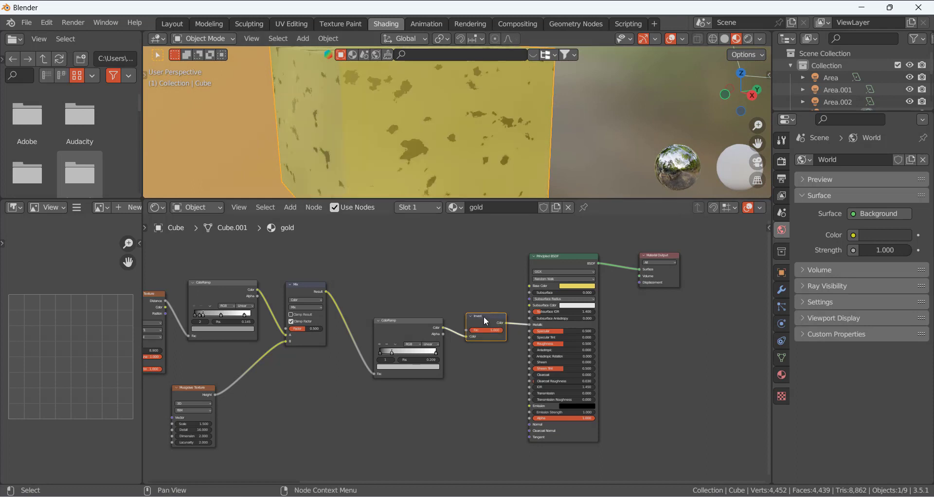
middle_click_drag(463, 158, 426, 137)
scroll(439, 134, "down", 5)
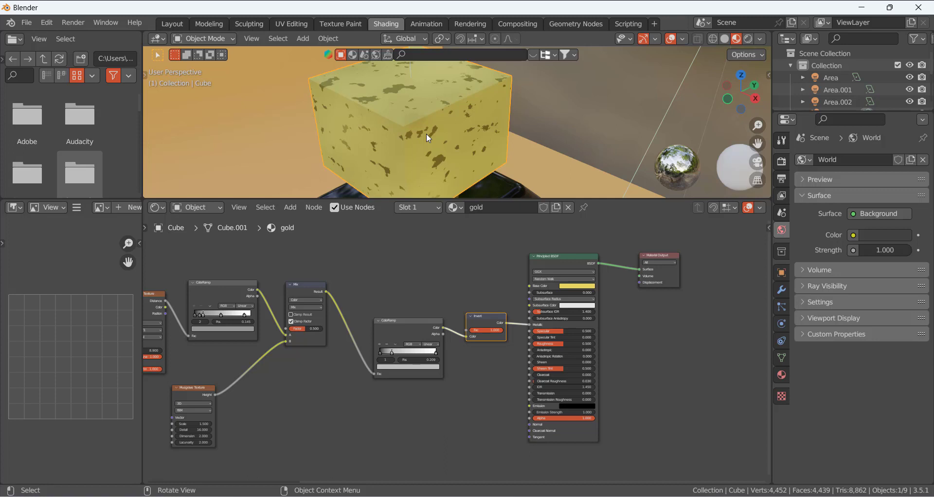
scroll(426, 133, "down", 2)
scroll(486, 395, "up", 1)
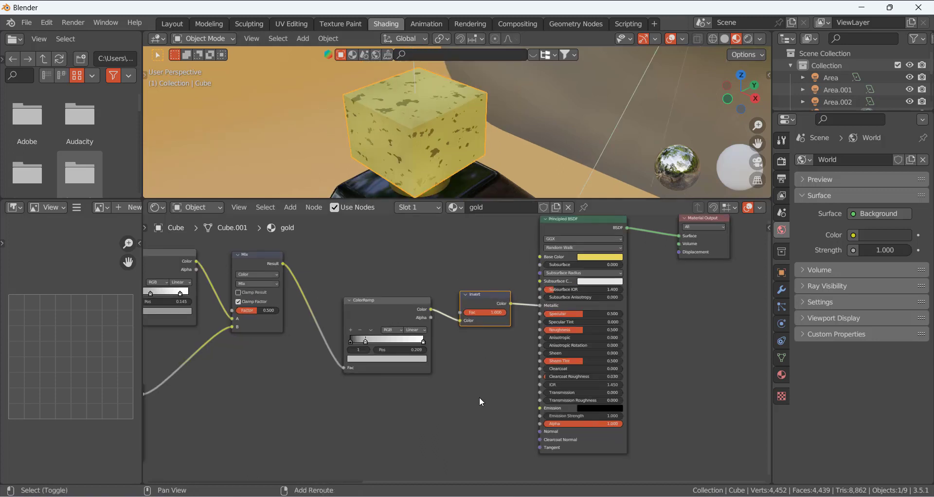
Add a Bump node, feeding its Height from the third ColorRamp's Color and its output into the Principled BSDF's Normal.
key("shift+a")
left_click(444, 334)
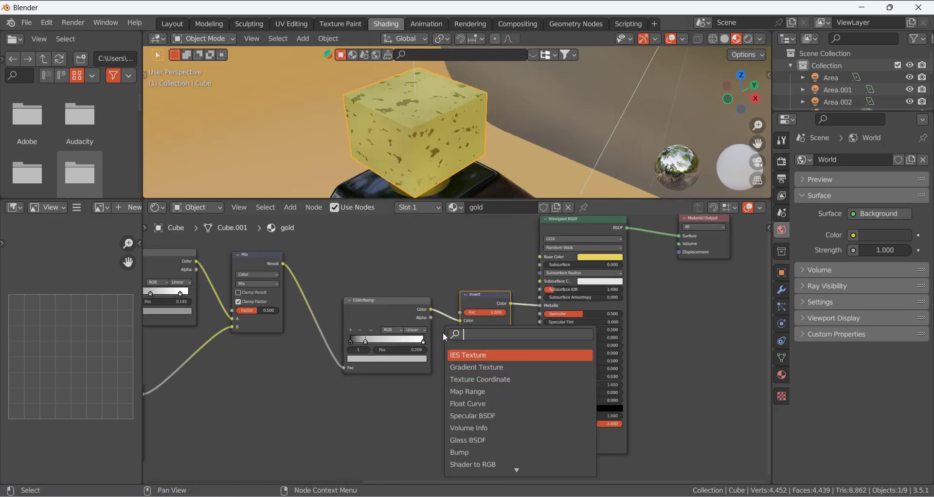
type("bum")
left_click(462, 356)
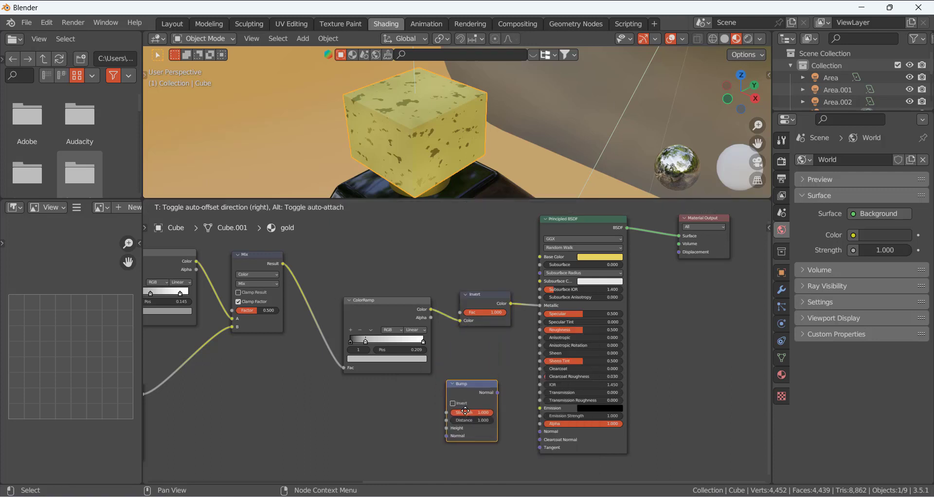
left_click(491, 394)
left_click_drag(500, 392, 538, 432)
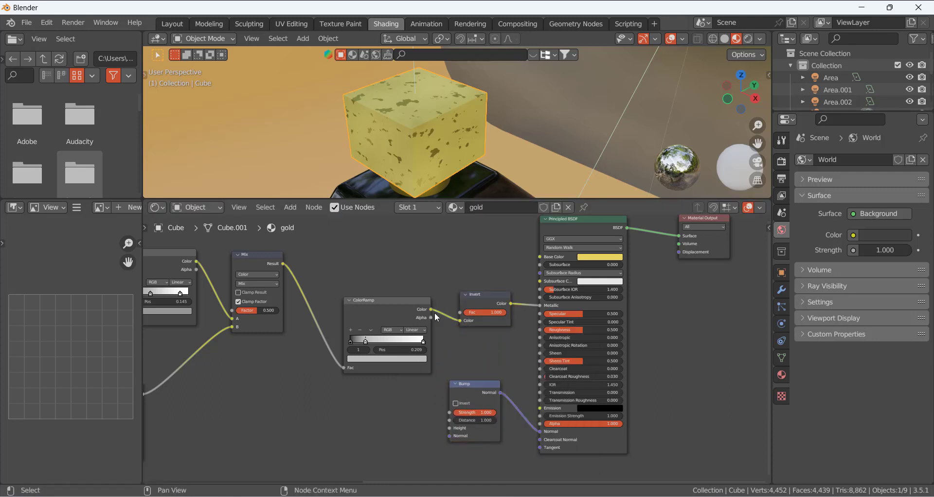
left_click_drag(431, 309, 448, 427)
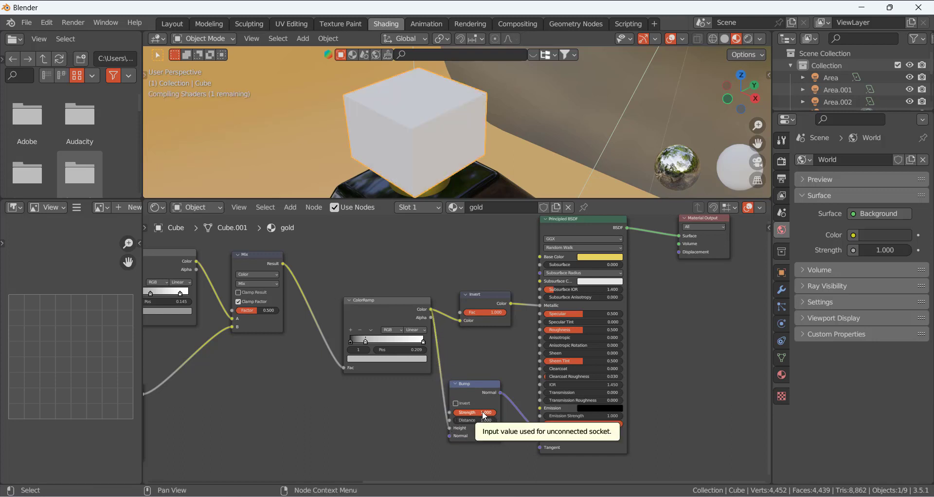
Set the Bump node's Strength to 0.085 and inspect the cap's surface up close.
left_click_drag(486, 417, 453, 417)
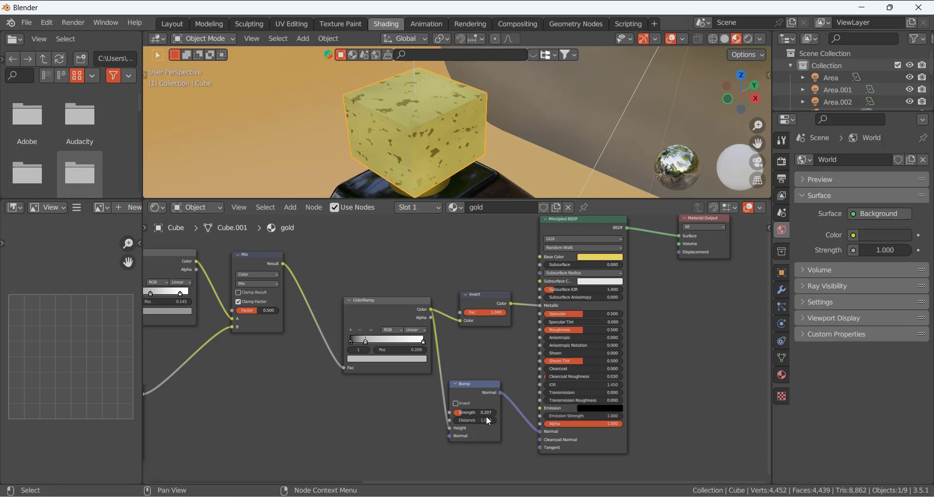
type(".085")
key("Return")
scroll(414, 117, "up", 11)
scroll(413, 116, "down", 3)
middle_click_drag(461, 170, 481, 146)
scroll(545, 109, "up", 5)
scroll(545, 115, "down", 4)
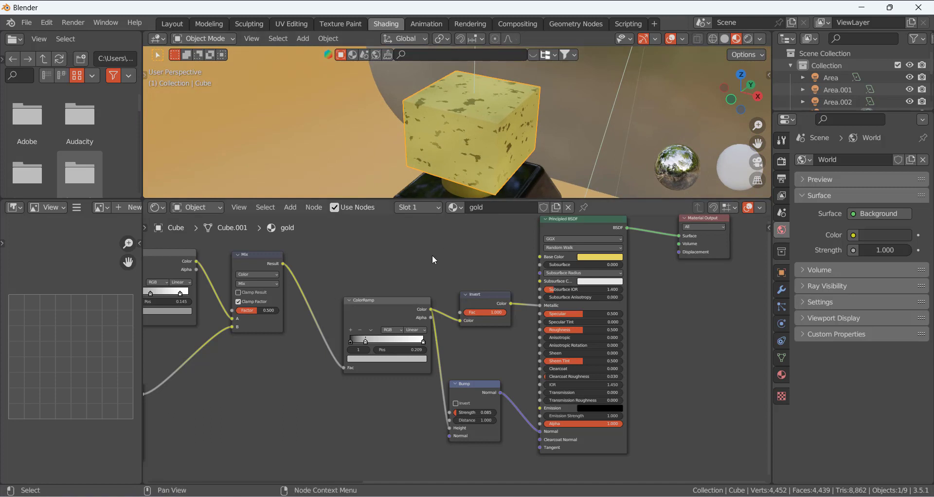
Add a ColorRamp above the existing one, driven by the Mix node's Result and connected to the Principled BSDF's Base Color.
middle_click_drag(432, 255, 438, 307)
scroll(425, 305, "up", 1)
key("shift+a")
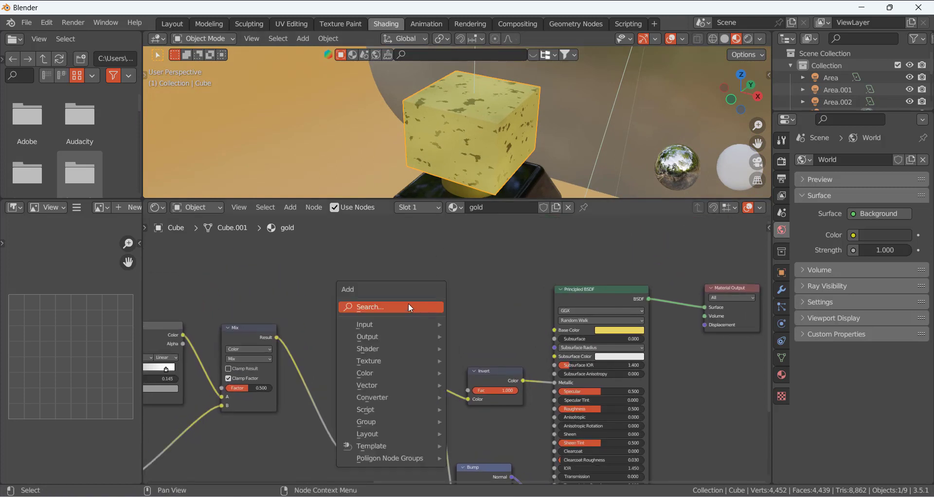
left_click(408, 306)
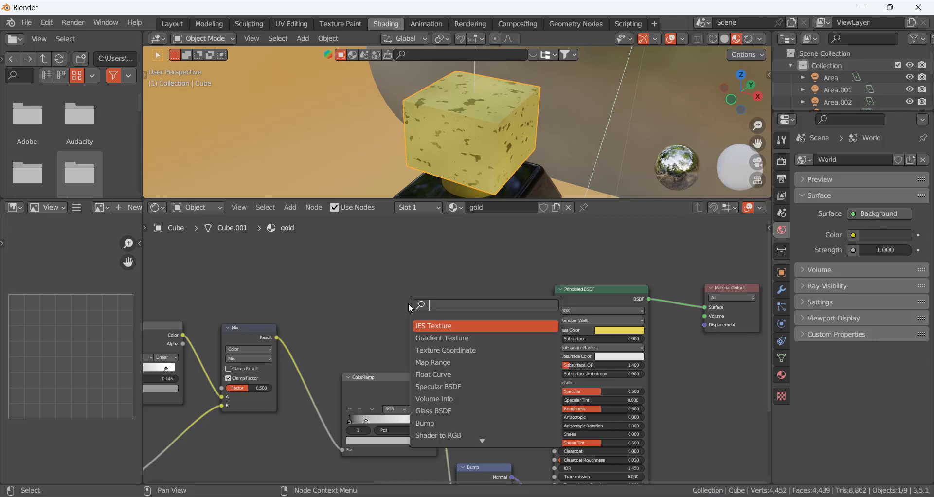
type("color")
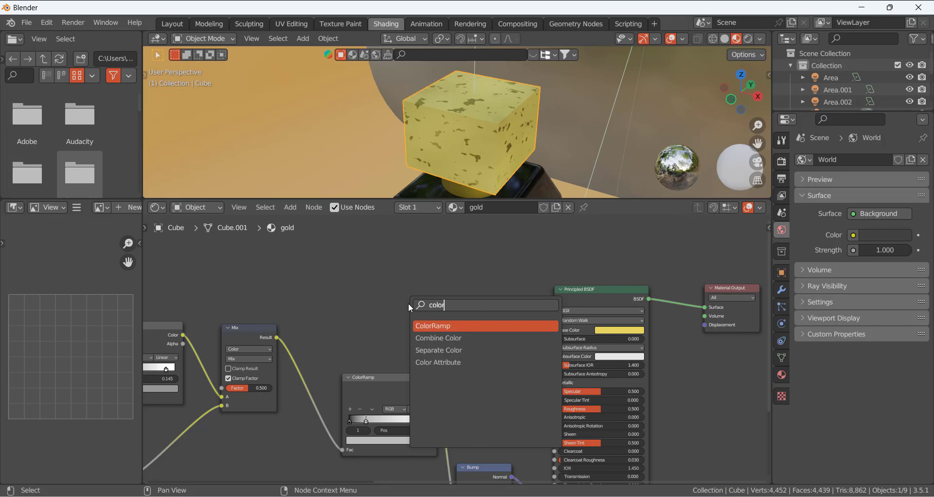
left_click(432, 324)
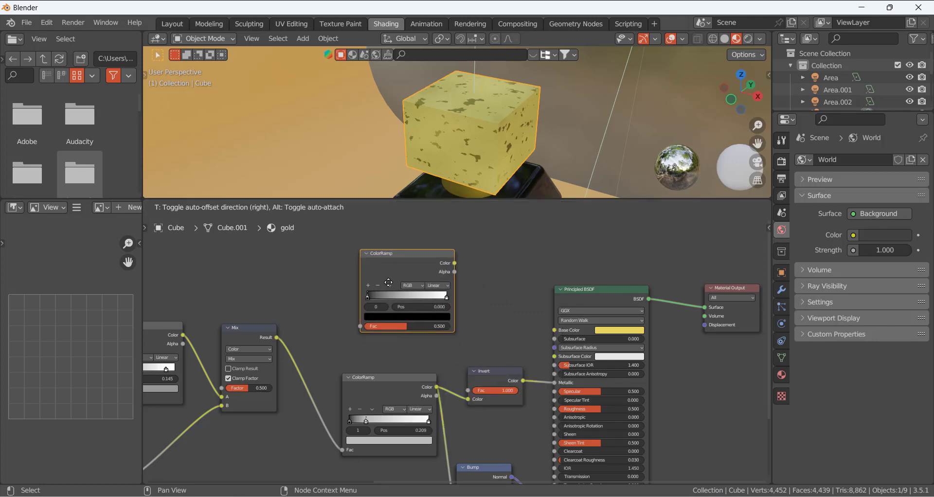
left_click(447, 278)
left_click_drag(451, 263, 553, 330)
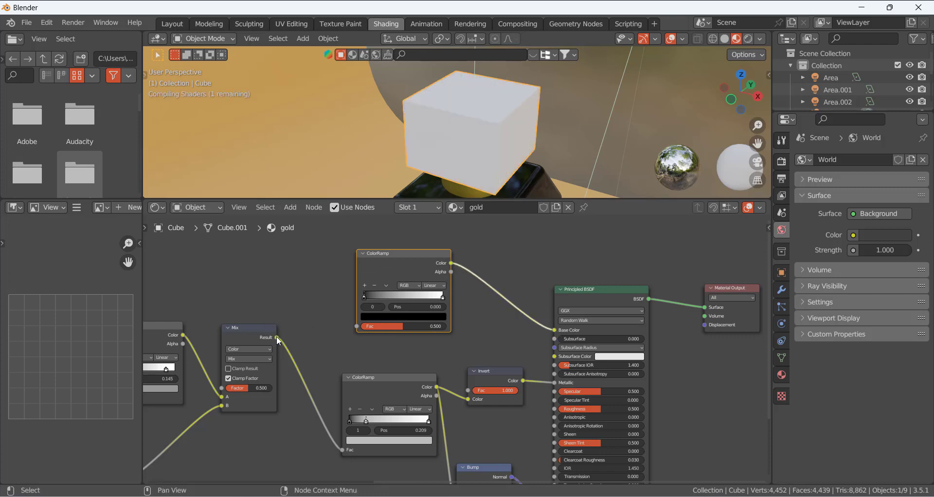
left_click_drag(276, 336, 354, 328)
Add a middle stop at 0.500 to the Base Color ColorRamp and color its end stop light yellow.
left_click_drag(397, 306, 366, 285)
left_click(364, 285)
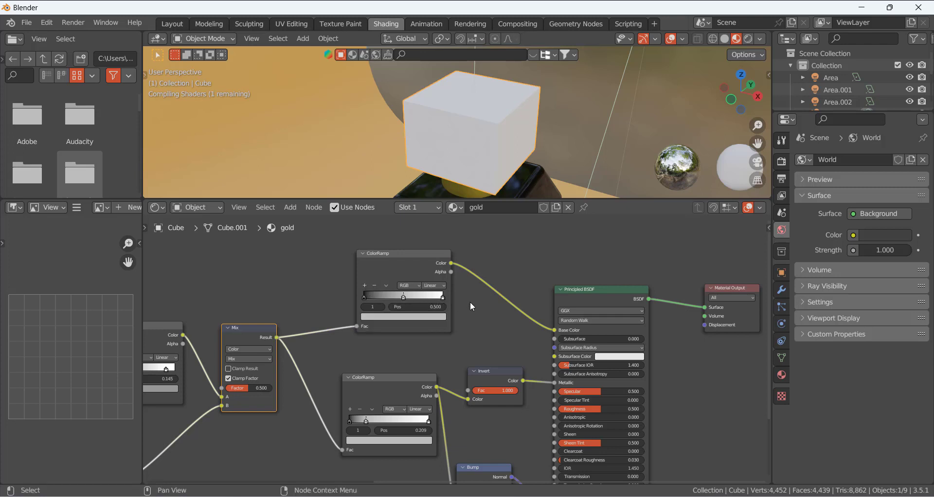
left_click(443, 297)
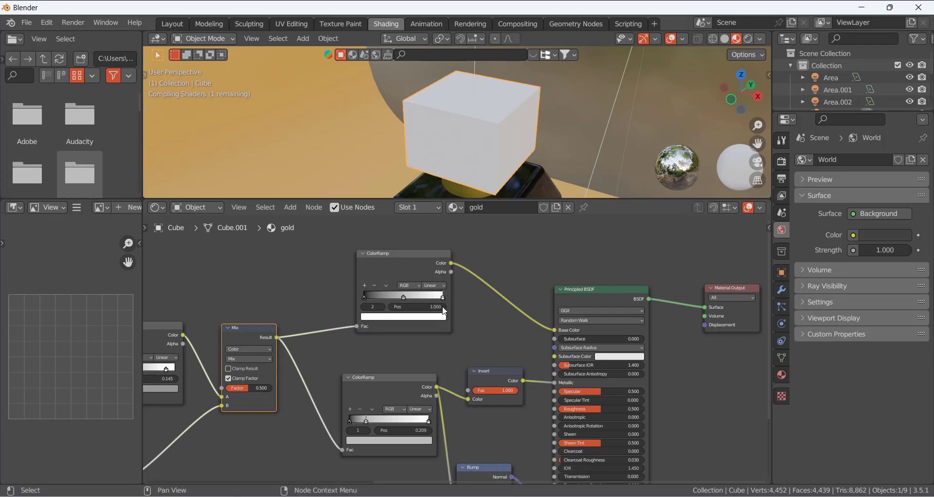
left_click(437, 317)
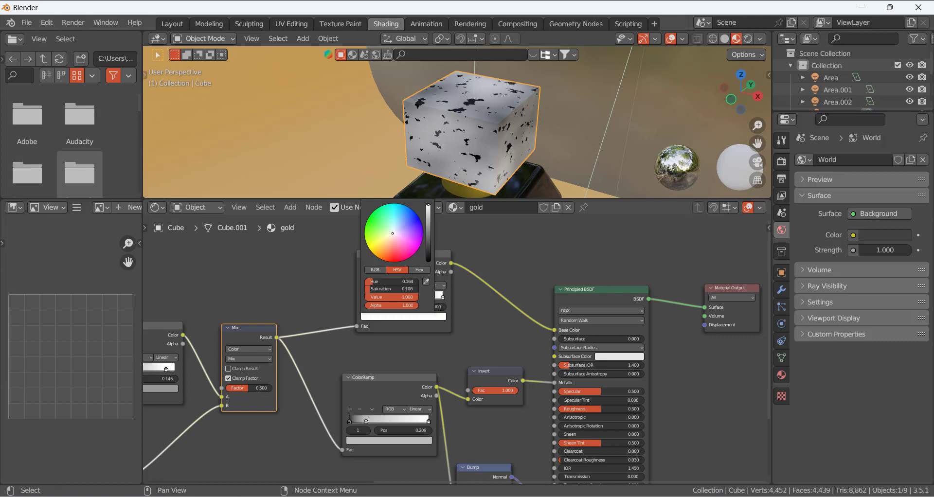
left_click_drag(393, 234, 383, 244)
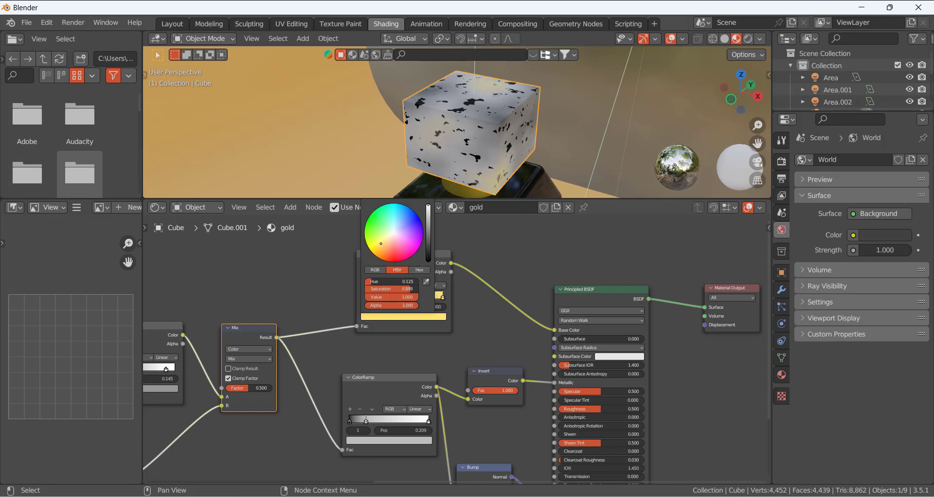
left_click(461, 306)
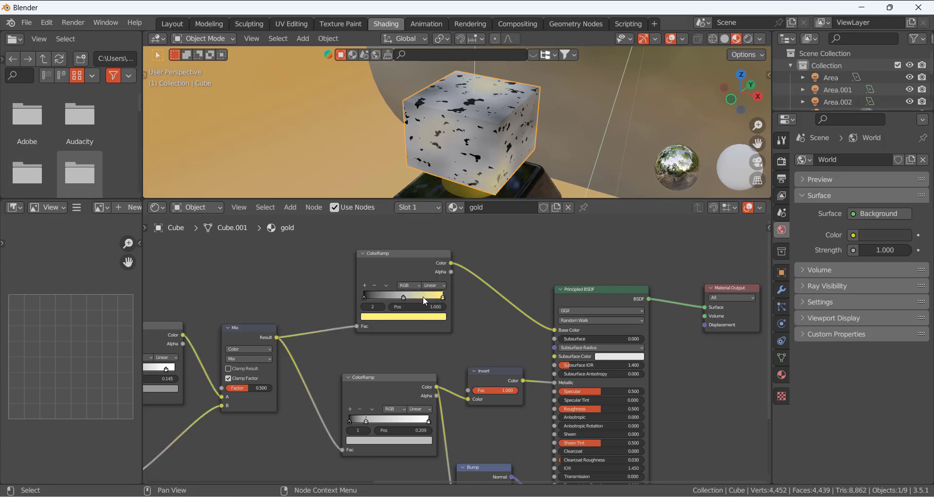
Color the middle stop of the Base Color ColorRamp a darker olive yellow.
left_click(404, 297)
left_click(420, 315)
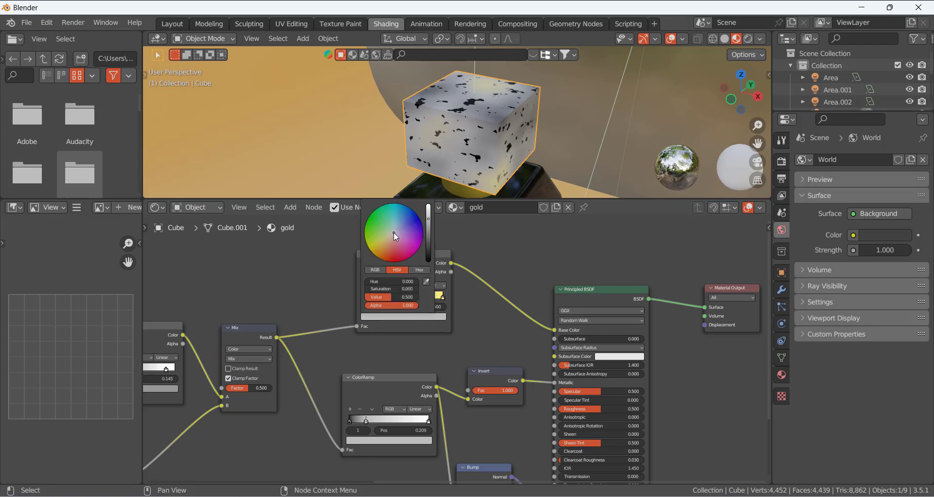
left_click_drag(393, 232, 387, 247)
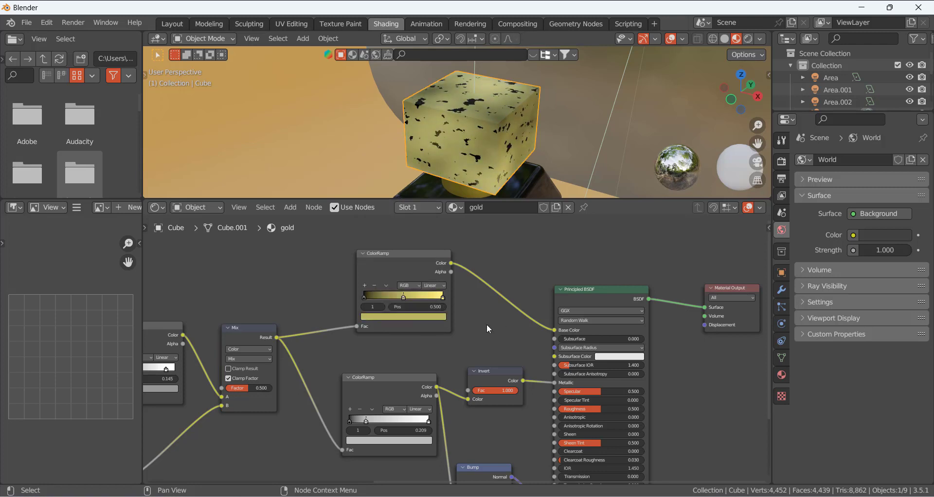
Change the first stop of the Base Color ColorRamp from black to a light orange gold and inspect the cap.
left_click(363, 296)
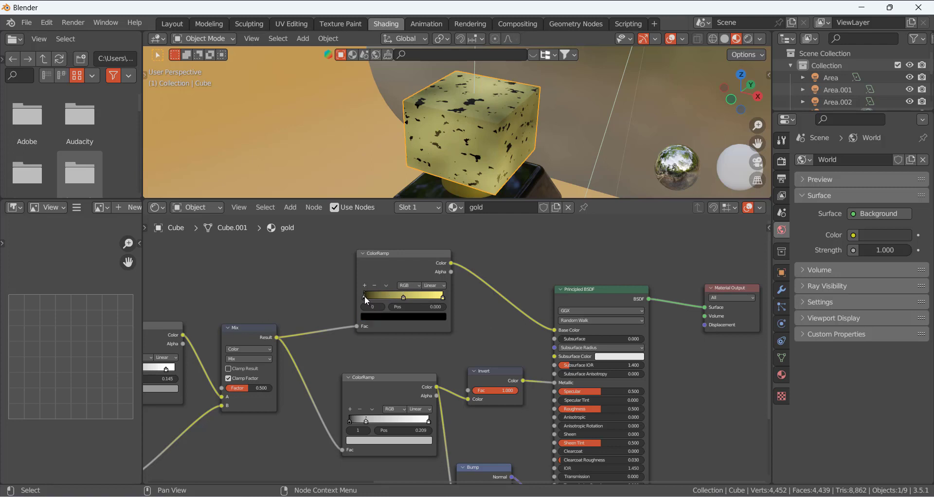
left_click(397, 315)
left_click_drag(427, 255, 428, 220)
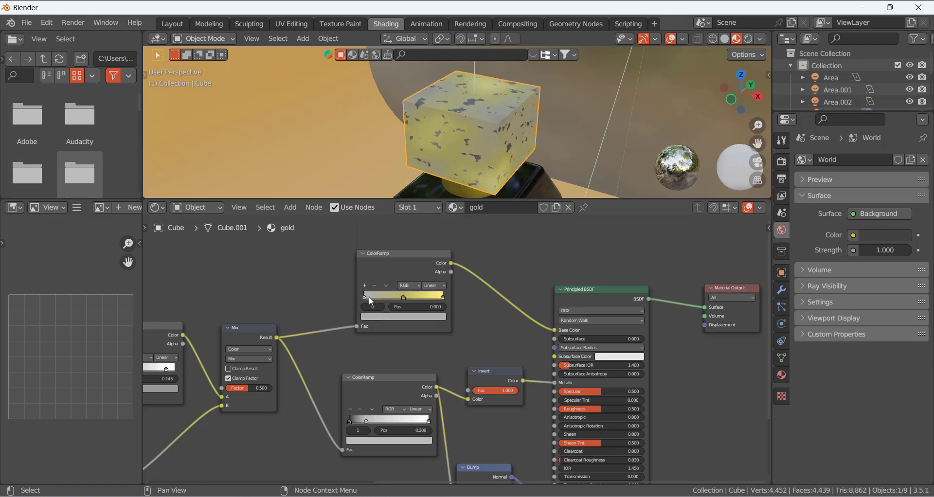
left_click(421, 315)
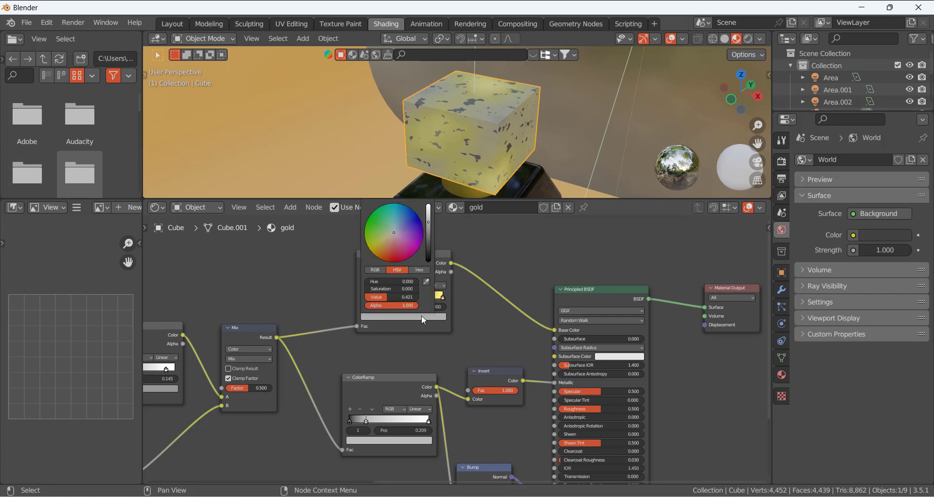
left_click_drag(428, 232, 428, 207)
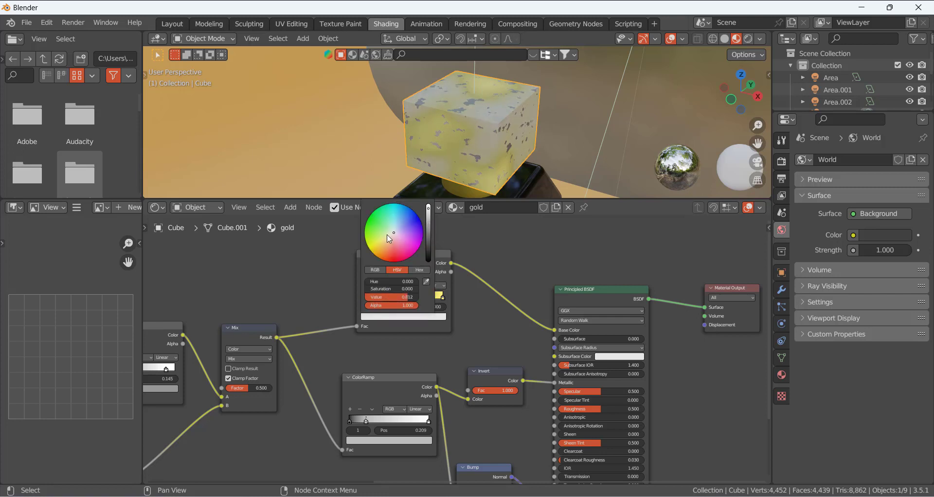
left_click_drag(391, 238, 384, 245)
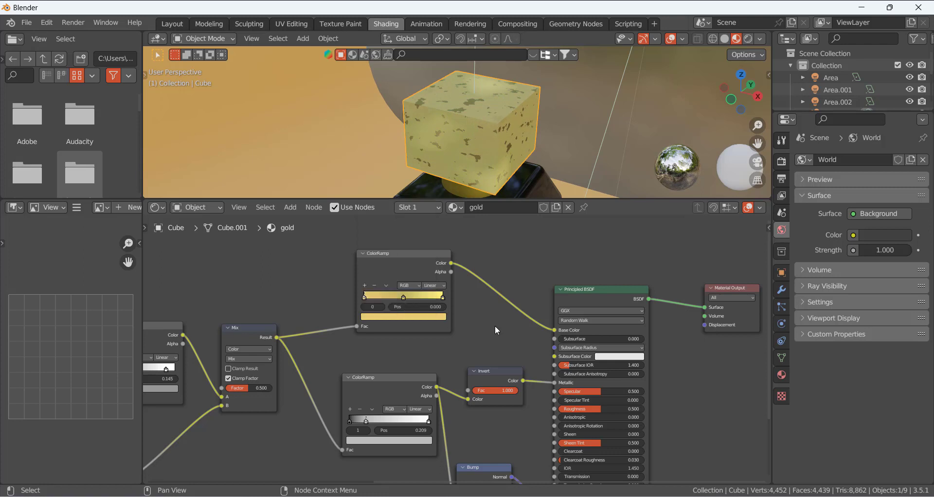
middle_click_drag(474, 185, 507, 129)
scroll(512, 118, "down", 5)
scroll(493, 122, "up", 9)
scroll(483, 121, "down", 4)
Move the black stop of the ColorRamp feeding the Voronoi Texture's Exponent to position 0.298 and check the cap's spots.
scroll(426, 351, "down", 3)
scroll(388, 396, "down", 4)
scroll(354, 391, "up", 1)
middle_click_drag(354, 391, 411, 321)
scroll(315, 371, "down", 1)
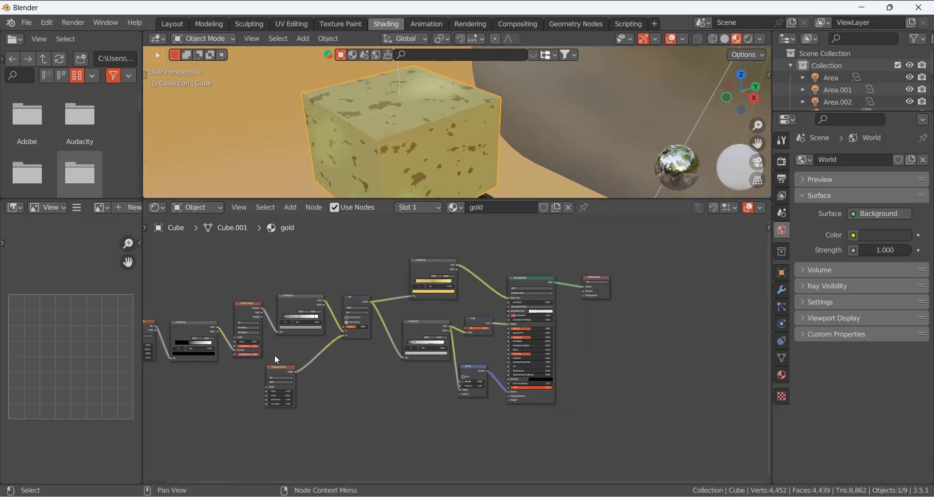
middle_click_drag(278, 344, 283, 344)
scroll(283, 343, "up", 5)
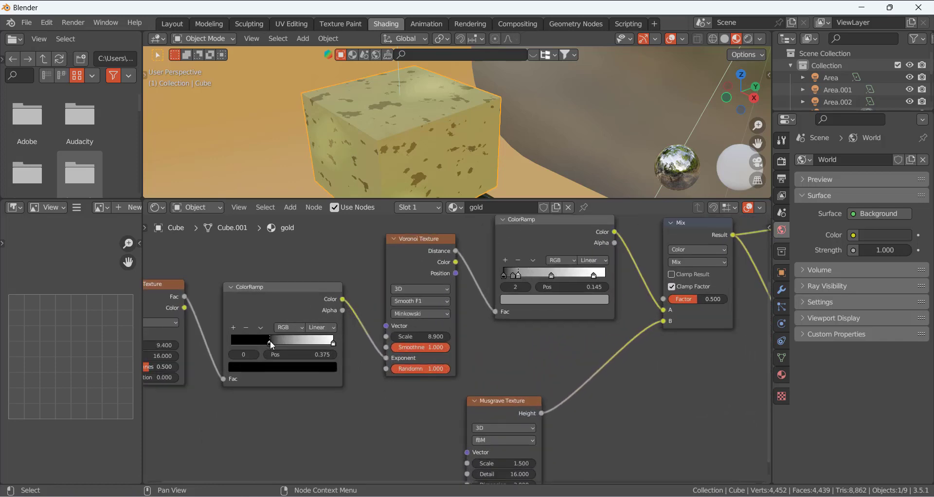
mouse_move(269, 342)
left_mouse_down()
mouse_move(302, 342)
mouse_move(262, 344)
left_mouse_up()
middle_click_drag(389, 129, 467, 133)
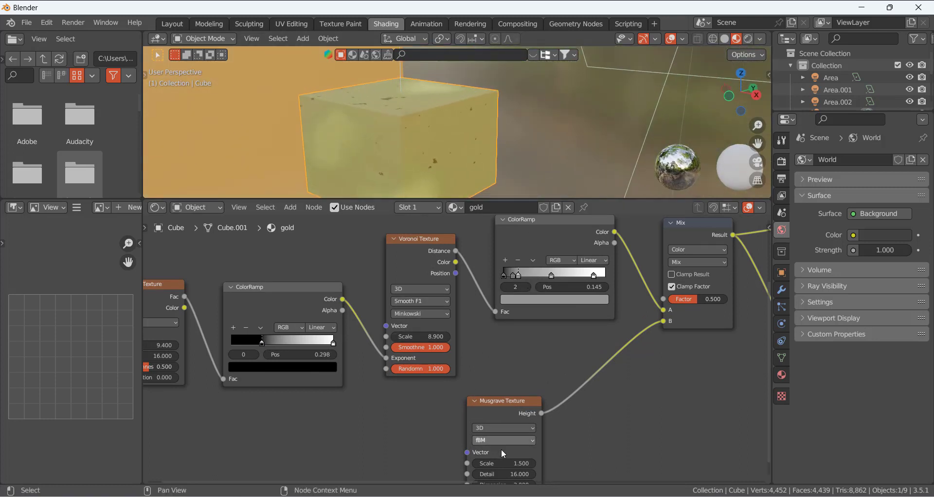
Set the Musgrave Texture's Scale to 3.400 and the Mix node's Factor to 0.160.
left_click_drag(486, 463, 525, 464)
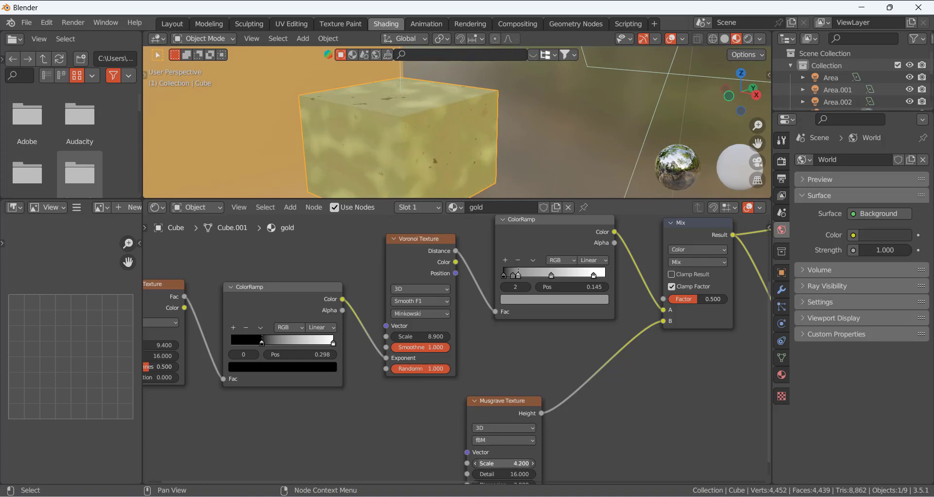
left_click_drag(525, 464, 518, 463)
left_click_drag(695, 299, 677, 299)
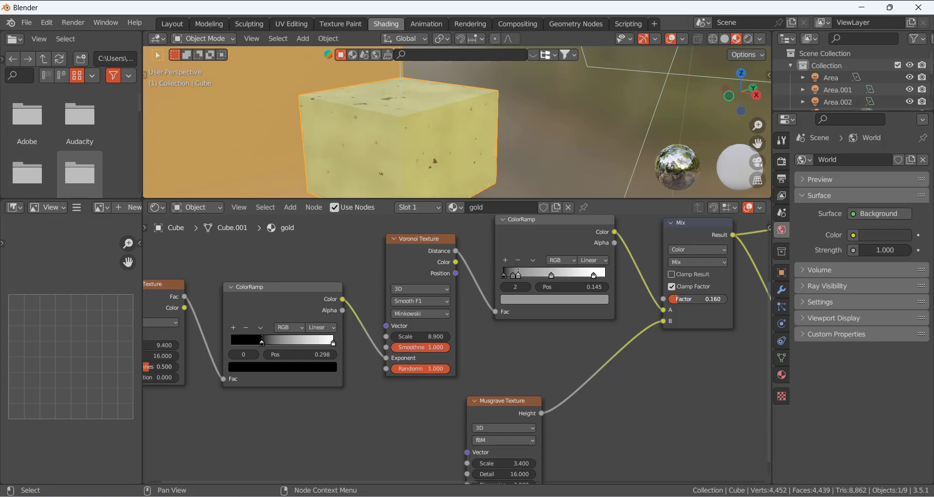
middle_click_drag(521, 182, 489, 171)
scroll(488, 173, "down", 3)
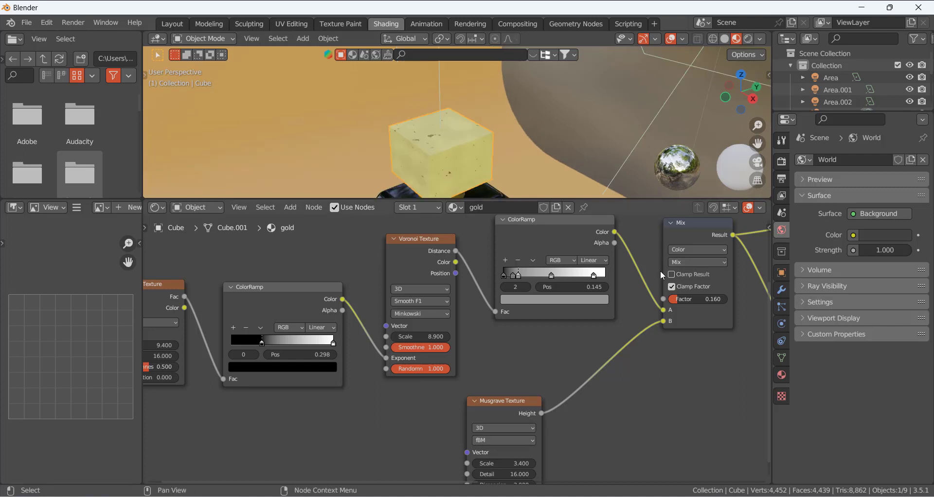
Select the Principled BSDF node in the gold material.
middle_click_drag(661, 270, 328, 366)
scroll(580, 283, "up", 4)
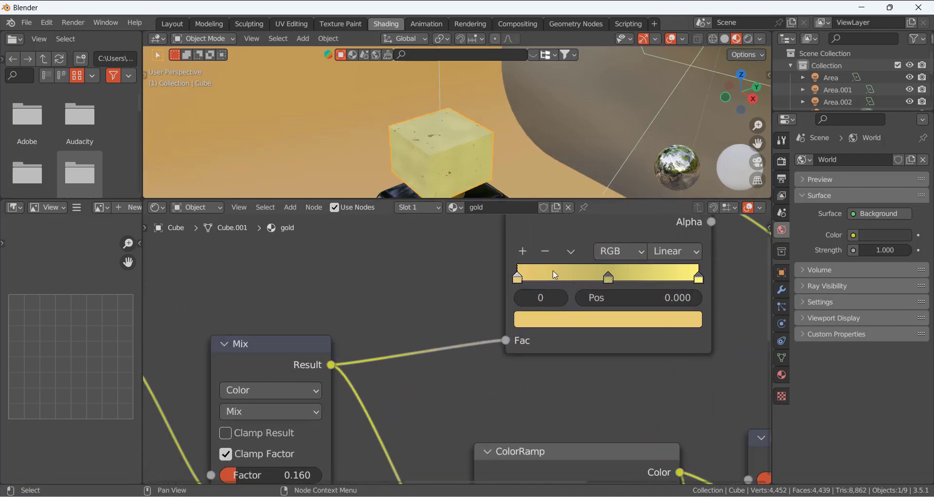
scroll(476, 174, "down", 3)
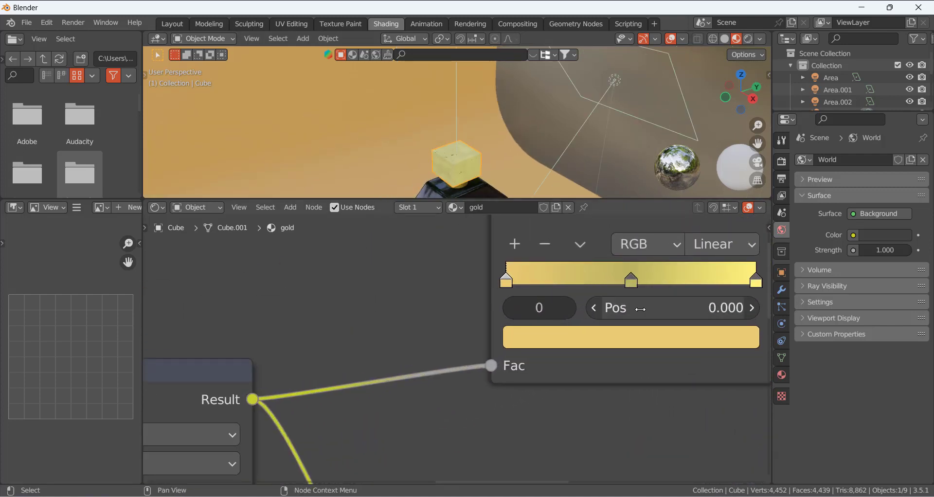
middle_click_drag(596, 308, 402, 323)
scroll(557, 314, "down", 6)
left_click(518, 296)
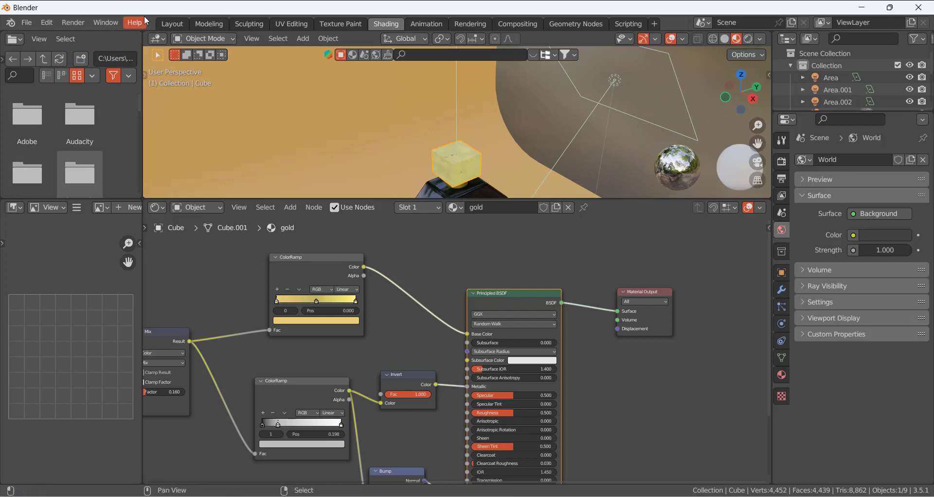
Switch to the Layout workspace and view the rendered scene through the camera, with the whole bottle and pedestal in frame.
left_click(173, 24)
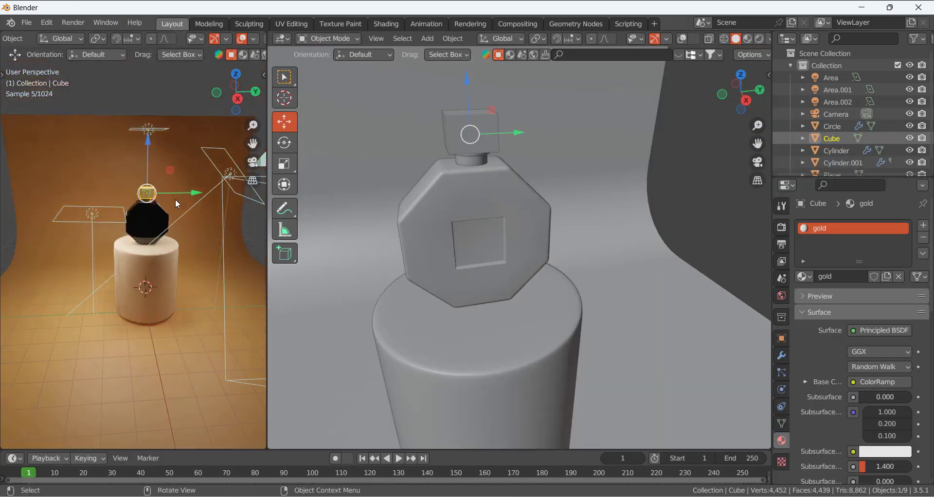
key("KP_0")
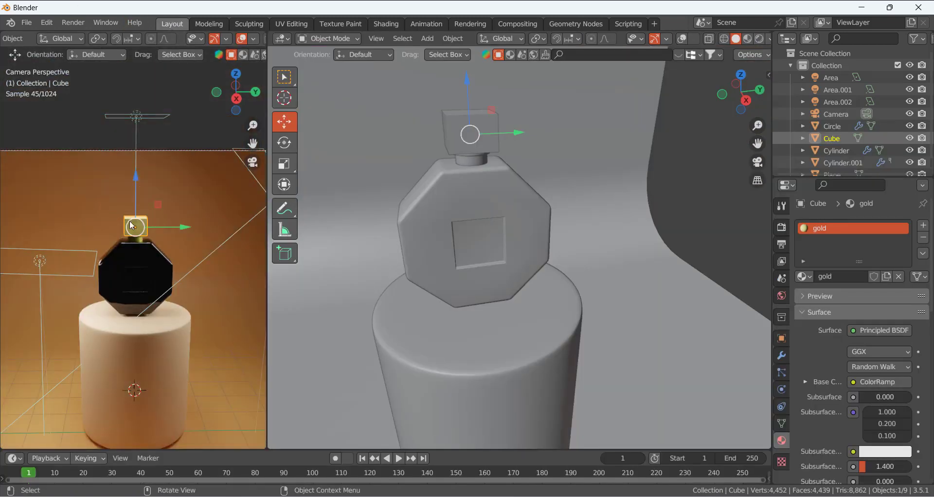
scroll(142, 228, "down", 5)
scroll(143, 229, "up", 1)
scroll(142, 228, "up", 2)
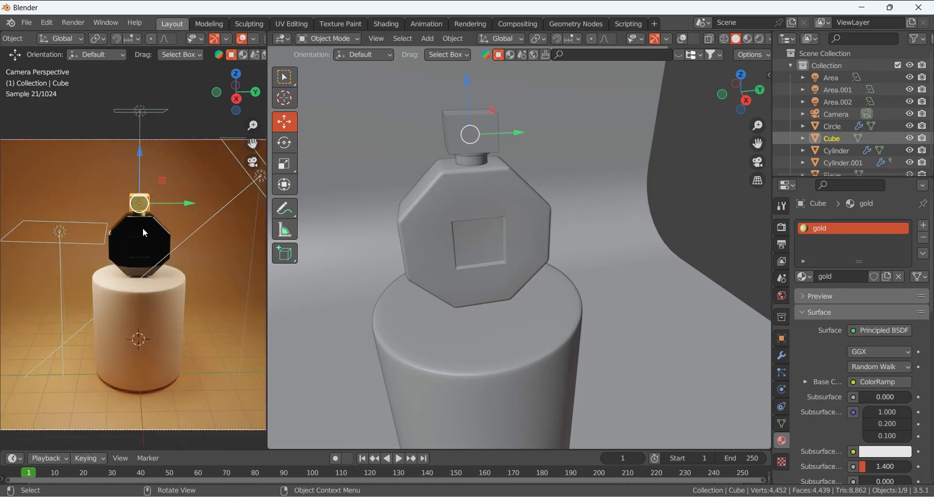
Examine the gold cap and the overall bottle composition in the rendered camera view.
left_click(144, 238)
left_click(188, 130)
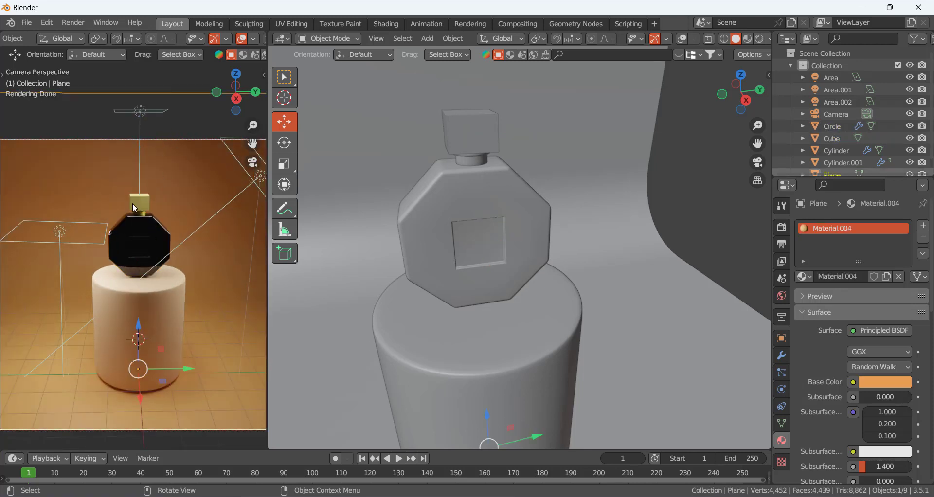
scroll(133, 203, "up", 4)
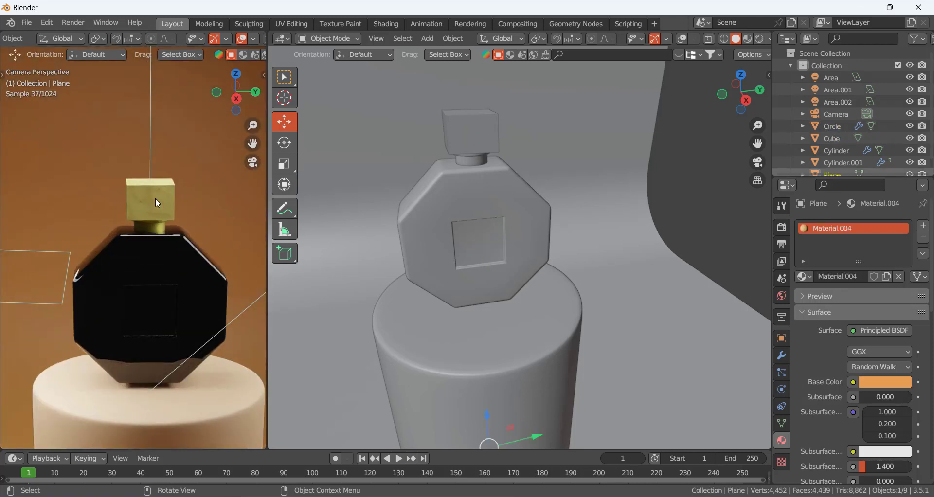
left_click(156, 197)
scroll(189, 216, "down", 4)
scroll(197, 241, "down", 1)
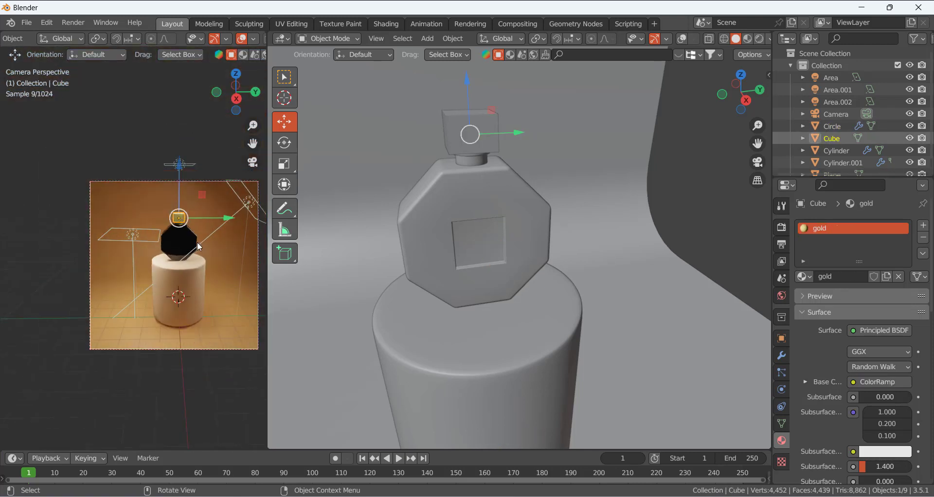
scroll(231, 261, "up", 1)
scroll(231, 262, "down", 1)
Set the Cycles final render's Max Samples to 100.
left_click(781, 206)
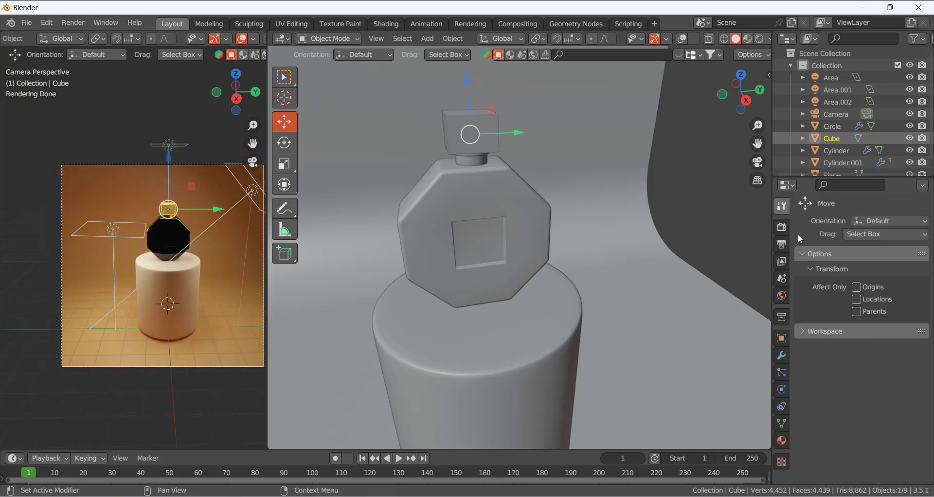
left_click(781, 229)
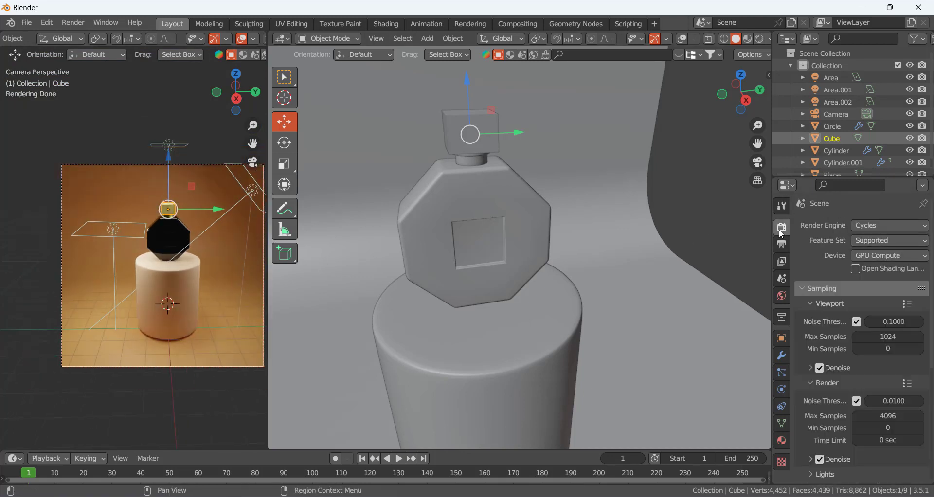
left_click(888, 416)
key("BackSpace")
key("BackSpace")
key("BackSpace")
key("BackSpace")
type("100")
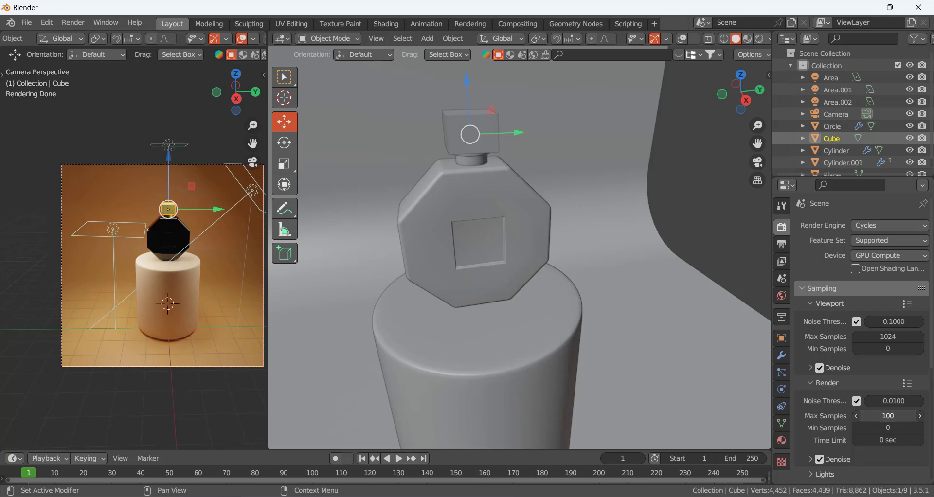
key("Return")
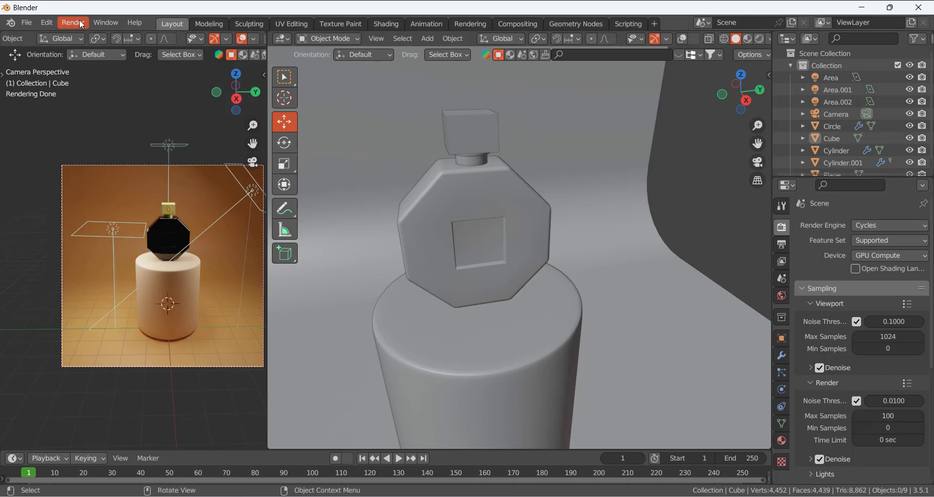
Render the current frame as a still image and bring the whole picture into view.
left_click(73, 22)
left_click(94, 33)
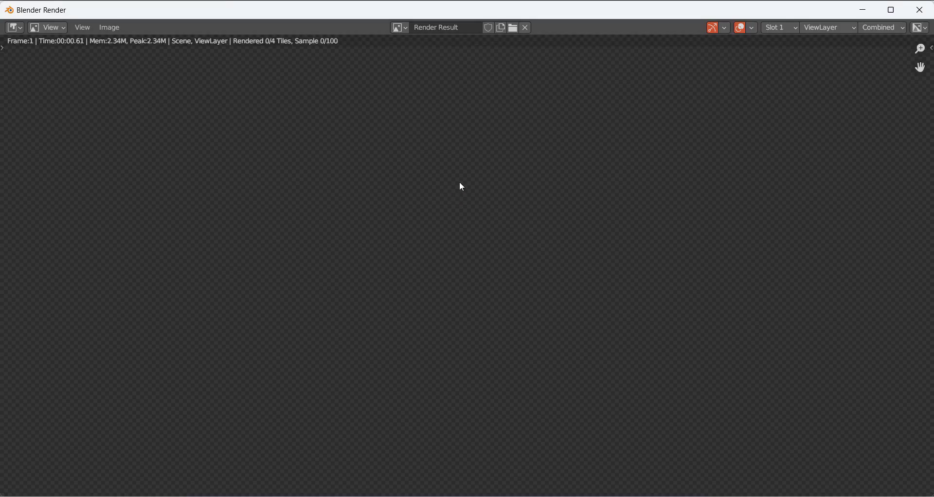
scroll(359, 154, "down", 4)
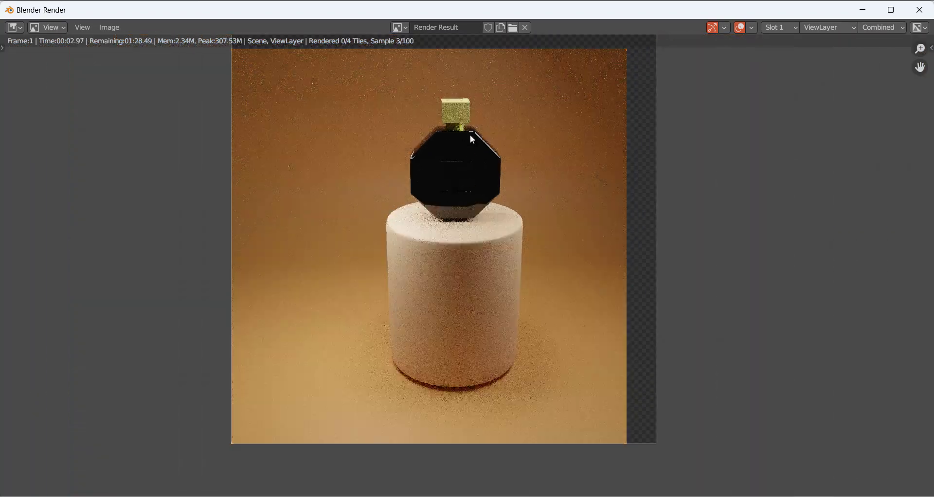
scroll(465, 119, "up", 1)
scroll(523, 140, "down", 1)
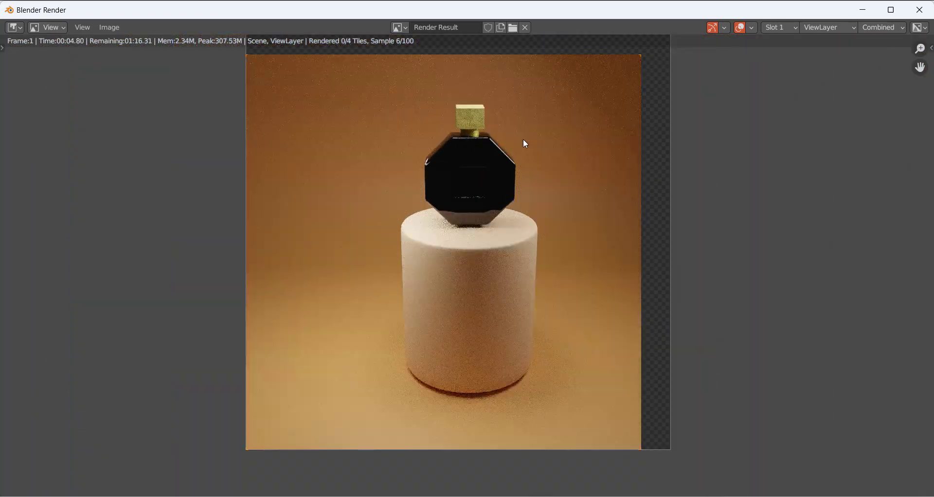
scroll(523, 140, "down", 1)
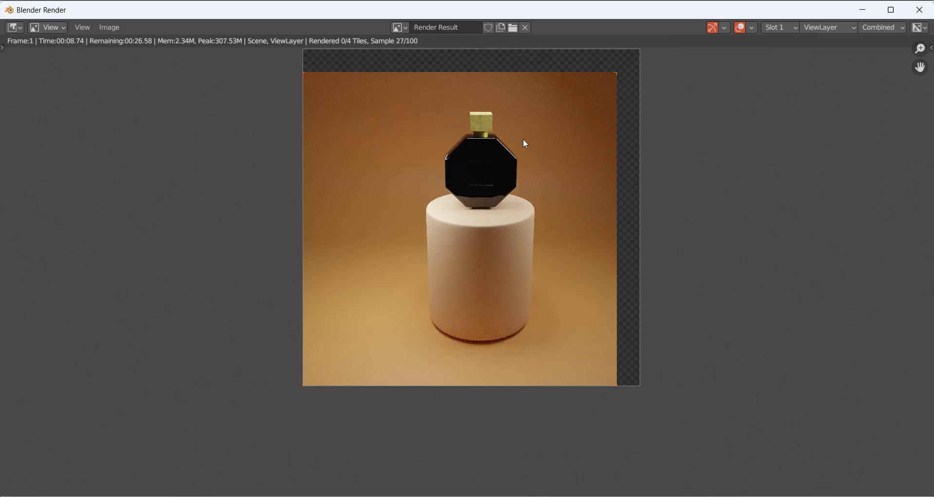
Examine the gold cap's surface, the bottle and the pedestal in the render result, both close up and as a whole.
scroll(508, 126, "up", 6)
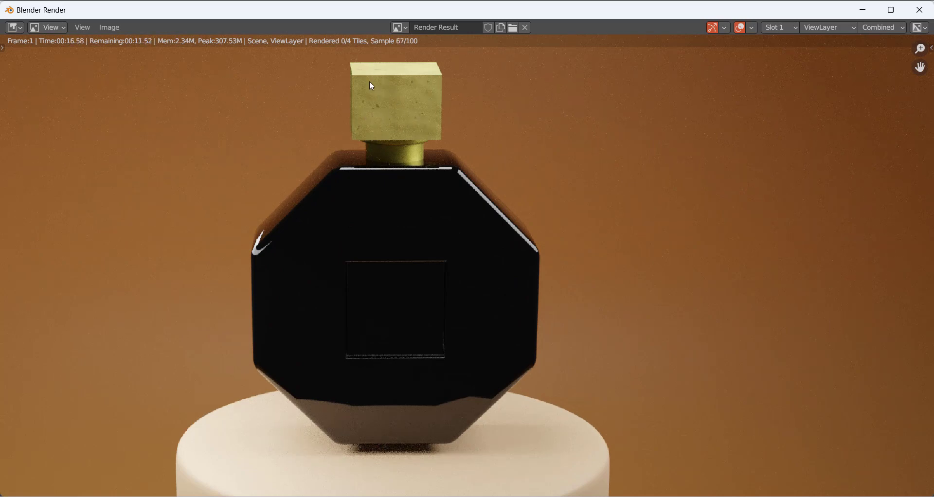
scroll(431, 68, "up", 5)
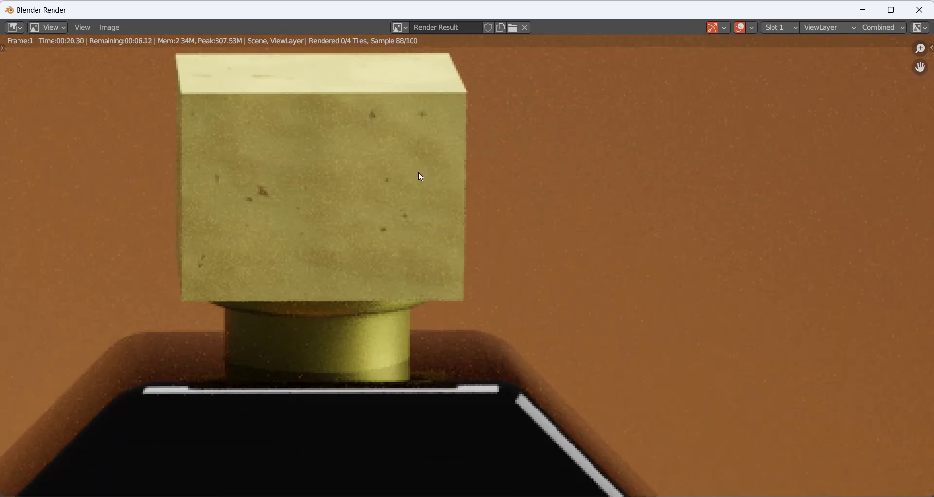
scroll(451, 201, "down", 10)
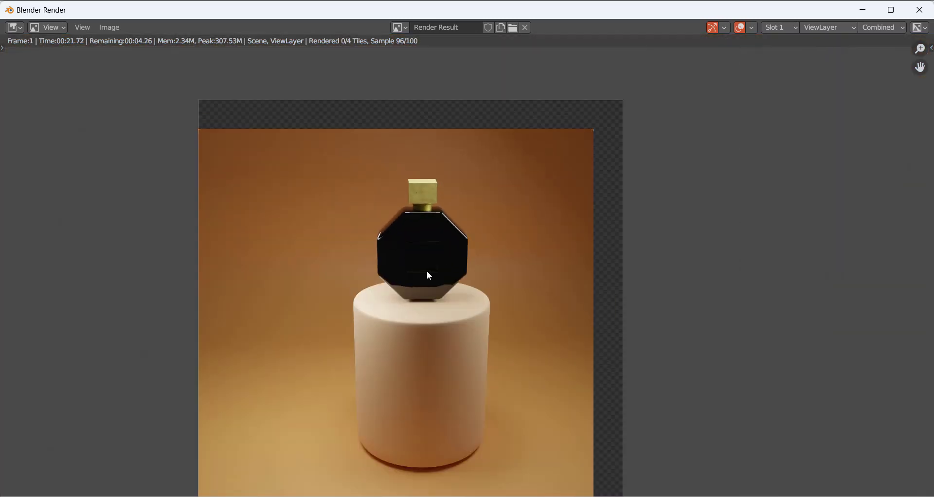
scroll(427, 271, "up", 3)
scroll(417, 203, "down", 2)
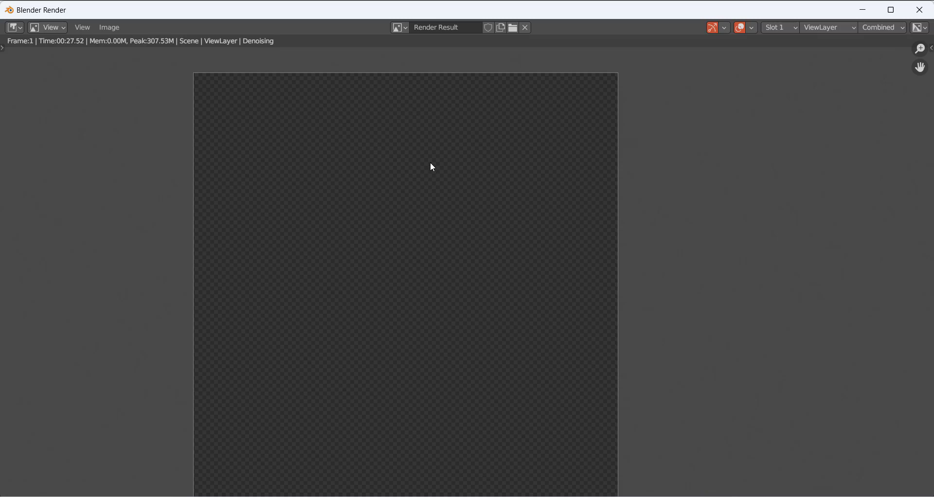
scroll(429, 153, "down", 2)
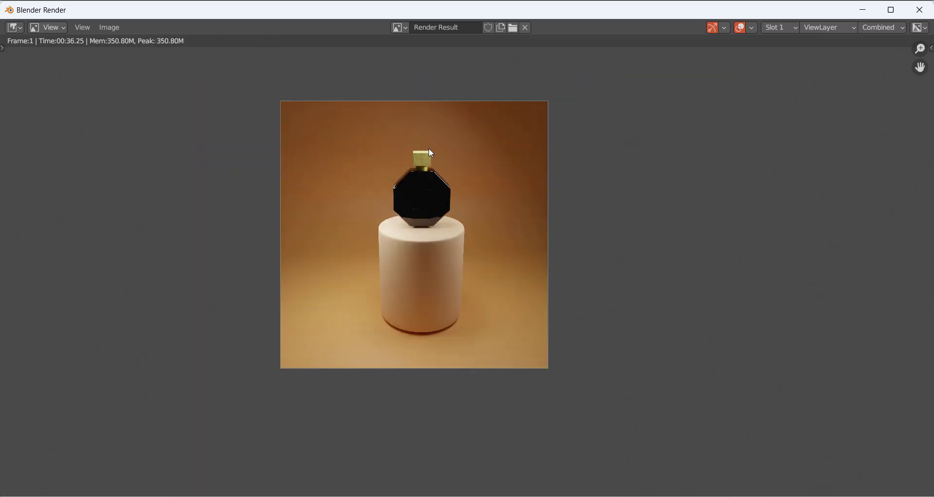
scroll(436, 180, "up", 5)
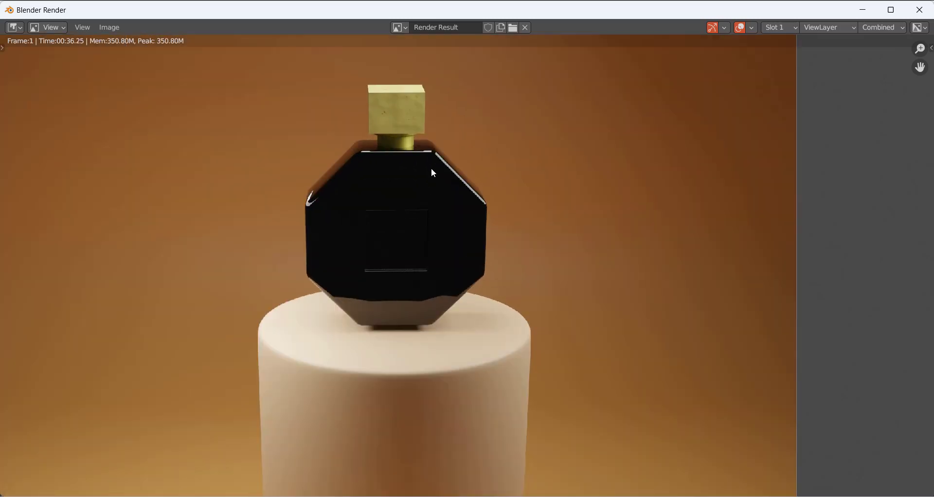
scroll(432, 170, "down", 3)
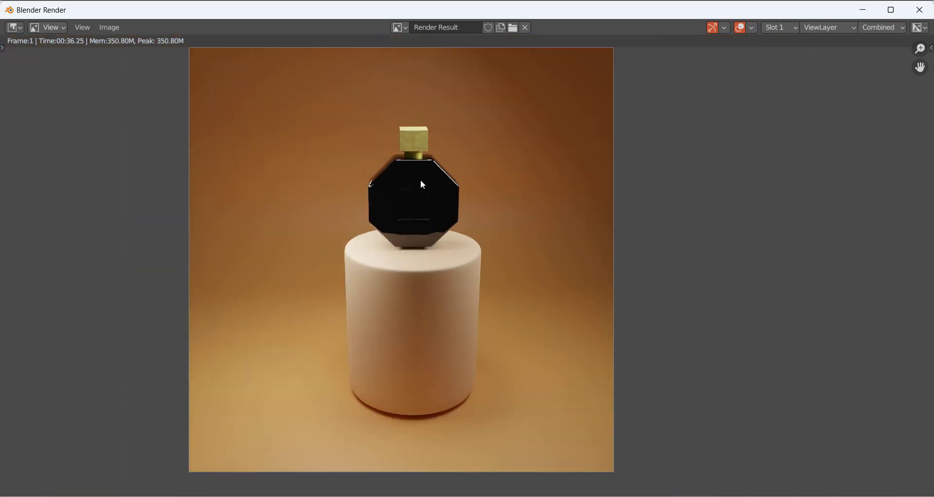